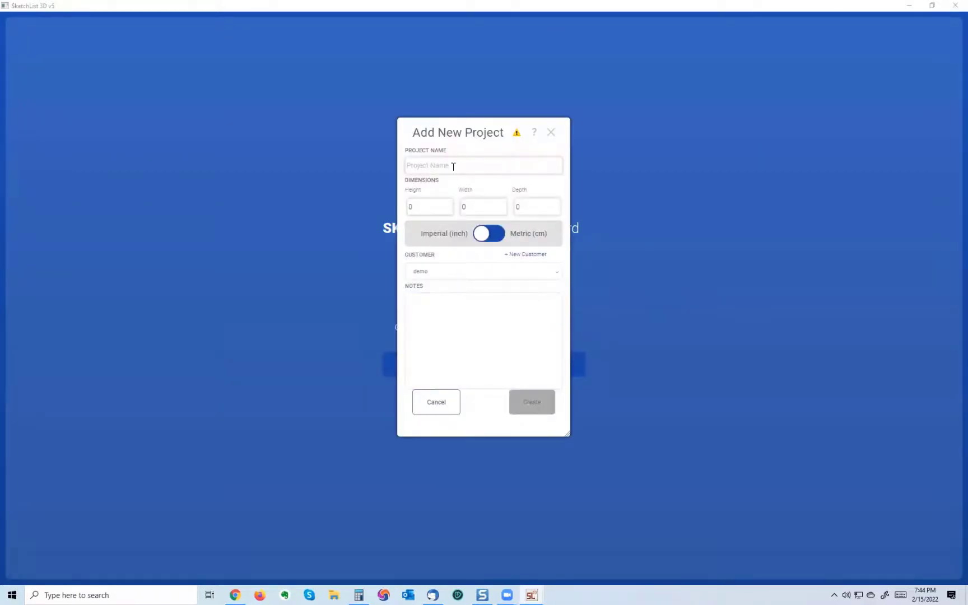
Name the new project "bath vanity".
click(453, 166)
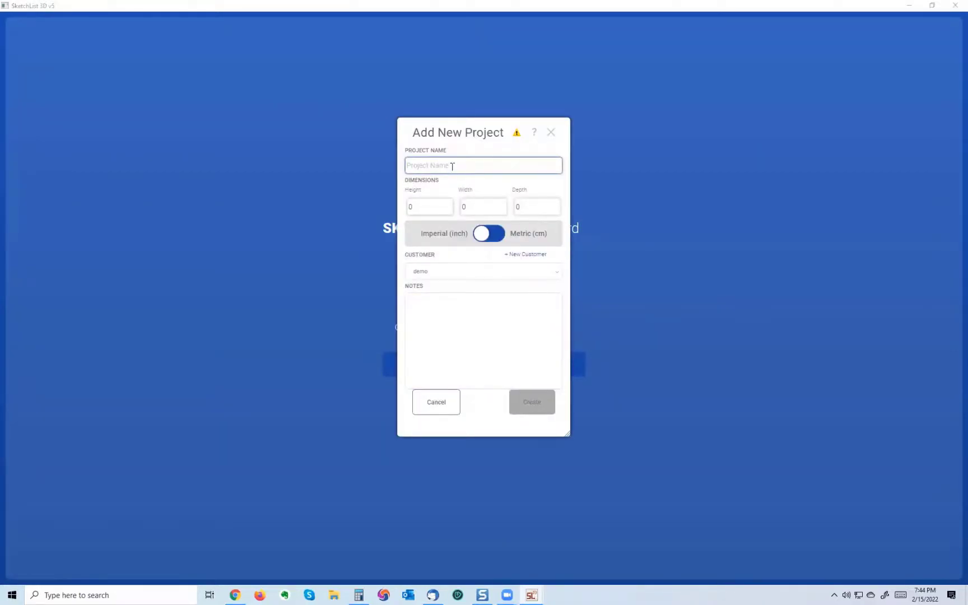
text(bath)
text( vani)
text(ity)
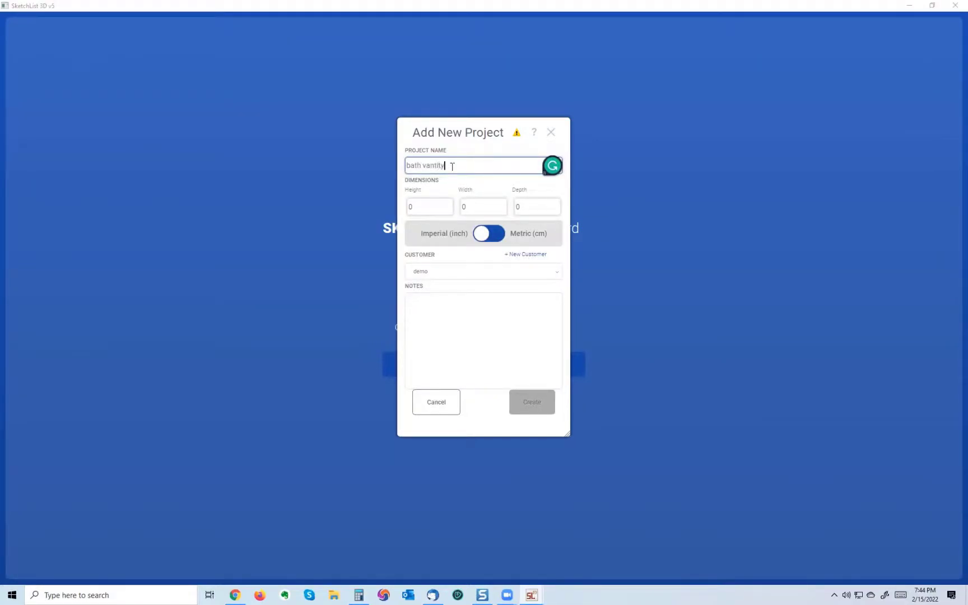
key(BackSpace)
key(BackSpace)
key(BackSpace)
key(BackSpace)
text(ity)
Set the project dimensions to 36 inches high, 60 wide and 25 deep, and create the project.
click(424, 202)
text(36)
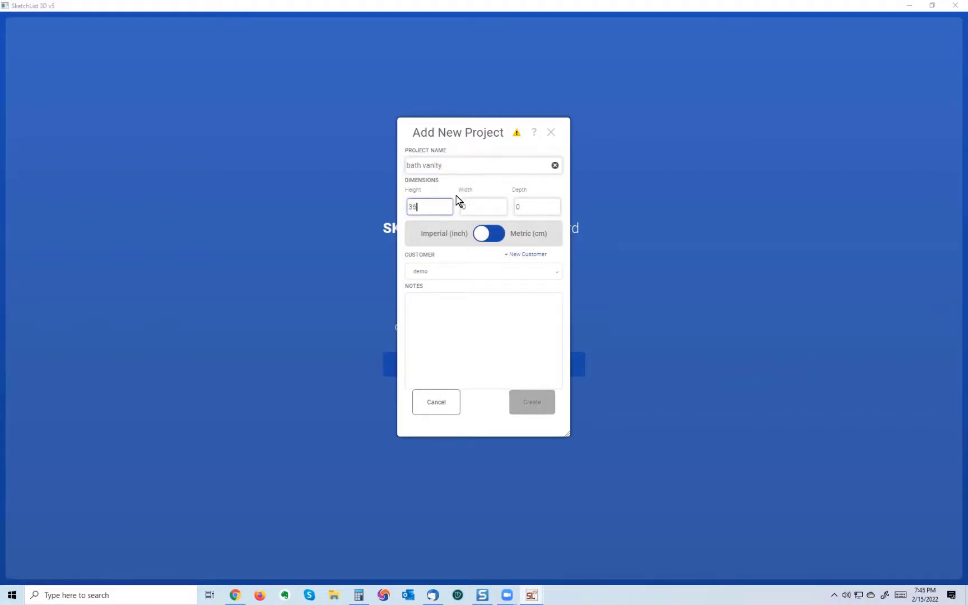
click(472, 206)
text(60)
click(535, 207)
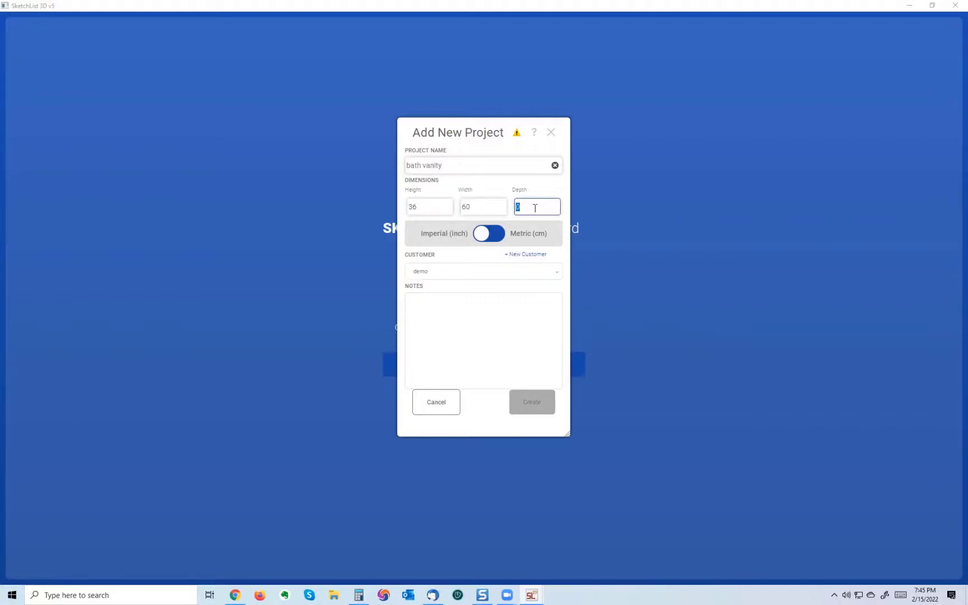
text(25)
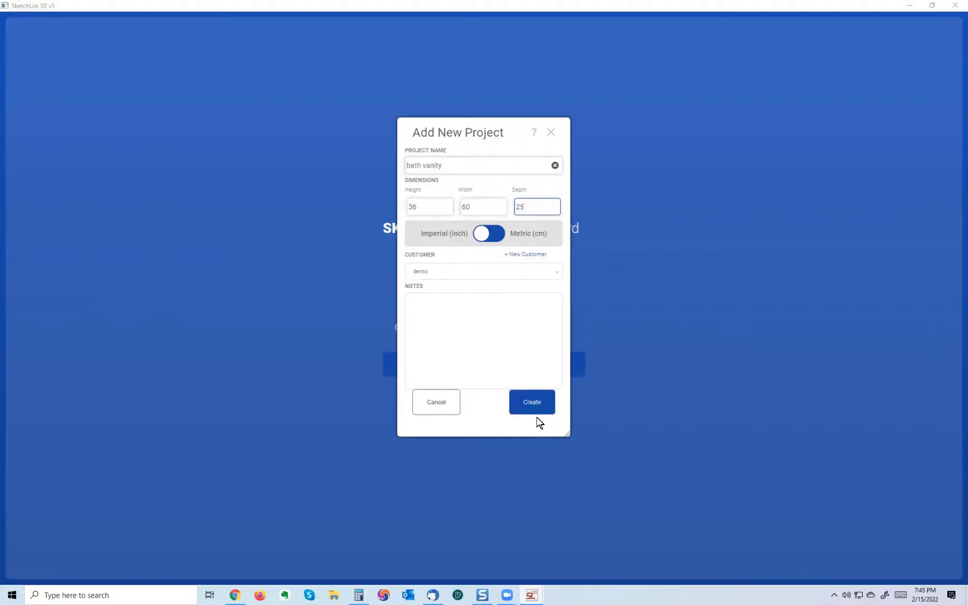
click(531, 399)
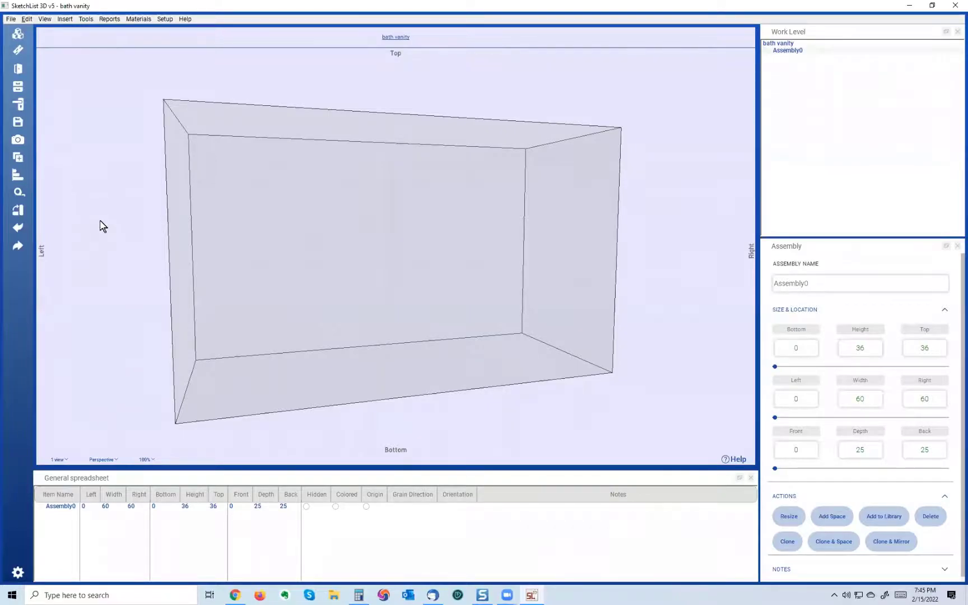
Inspect the empty assembly box from several angles and toggle the Show Unit Box display option.
drag(280, 263, 145, 159)
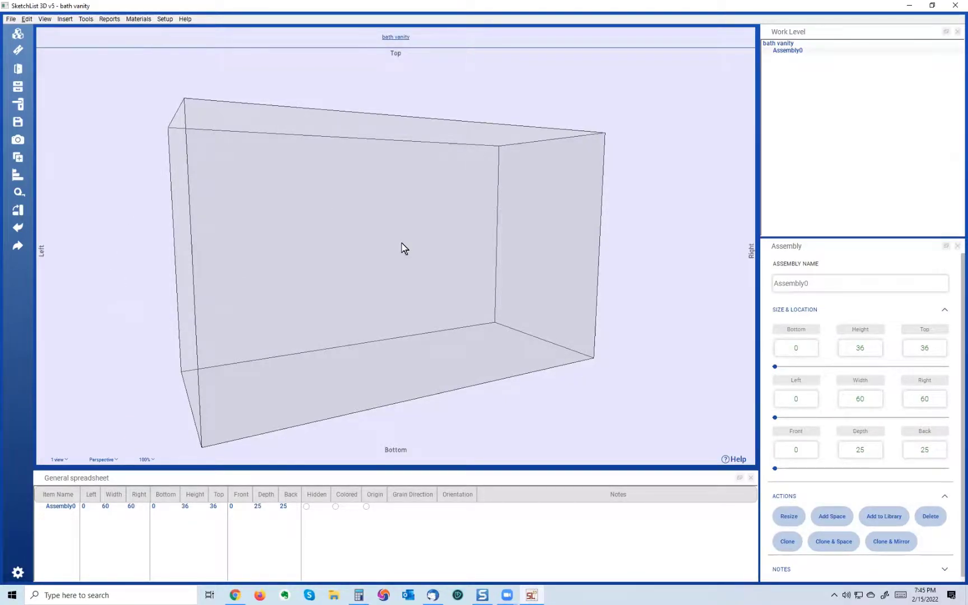
drag(391, 235, 249, 283)
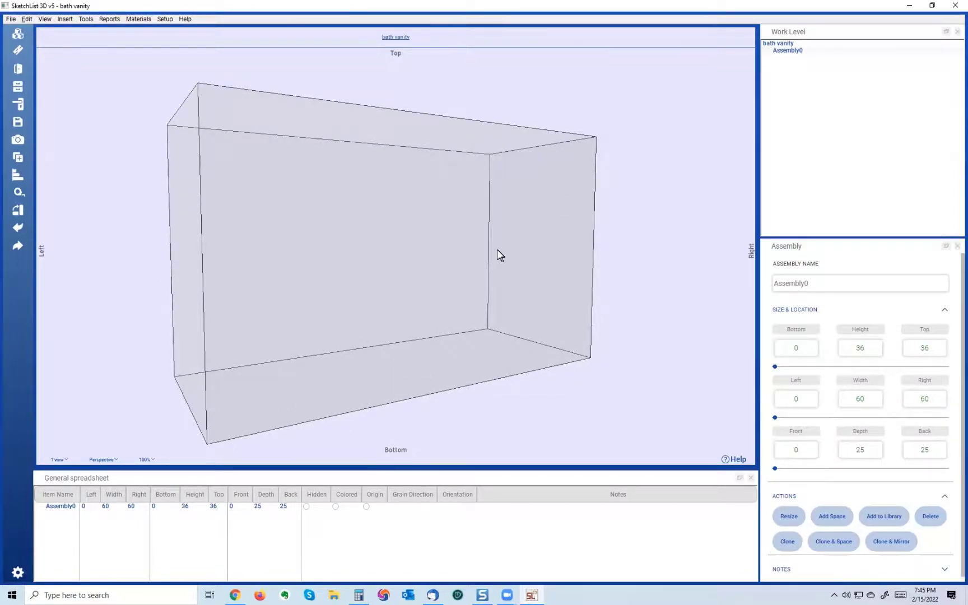
right_drag(119, 160, 110, 179)
right_click(110, 179)
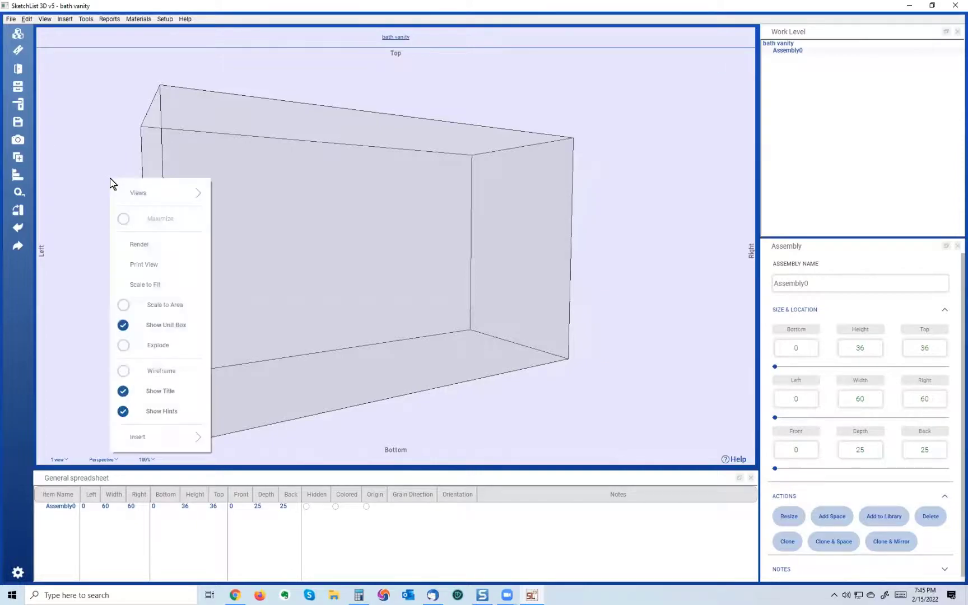
click(126, 329)
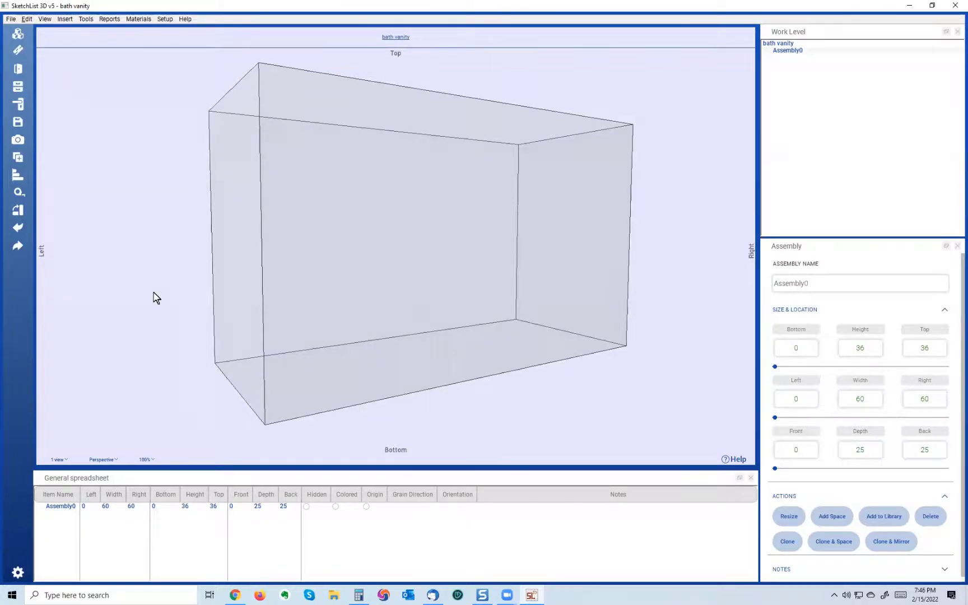
Examine the assembly box's overall shape and orientation in the perspective view from different angles and distances.
drag(349, 261, 350, 273)
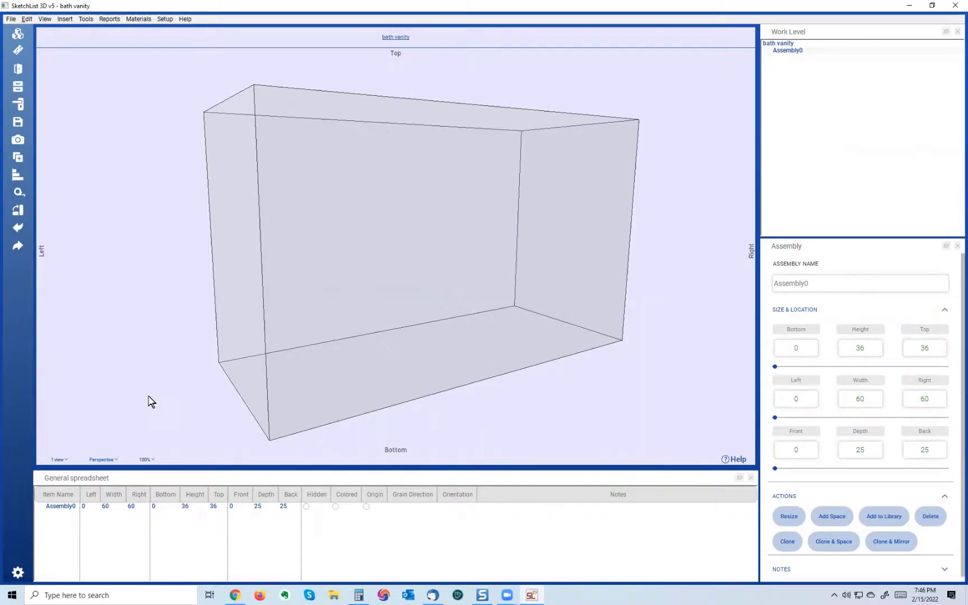
middle_drag(435, 221, 438, 247)
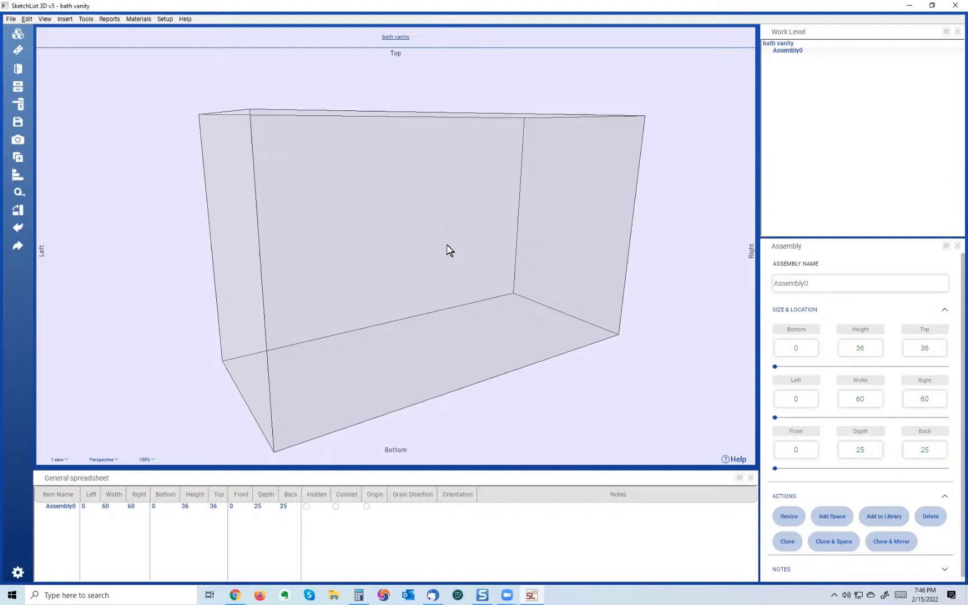
scroll(443, 250, down, 1)
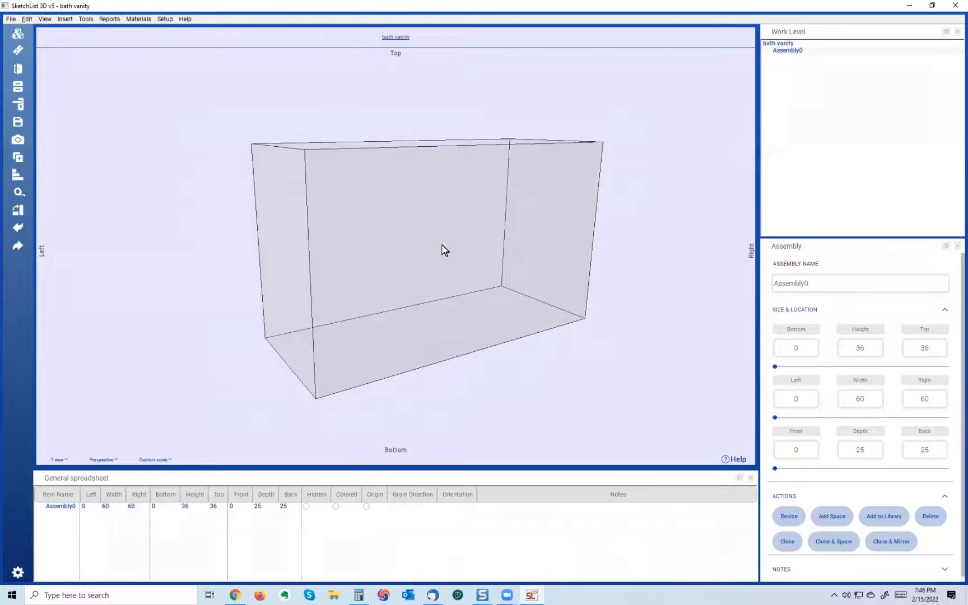
middle_drag(360, 245, 359, 253)
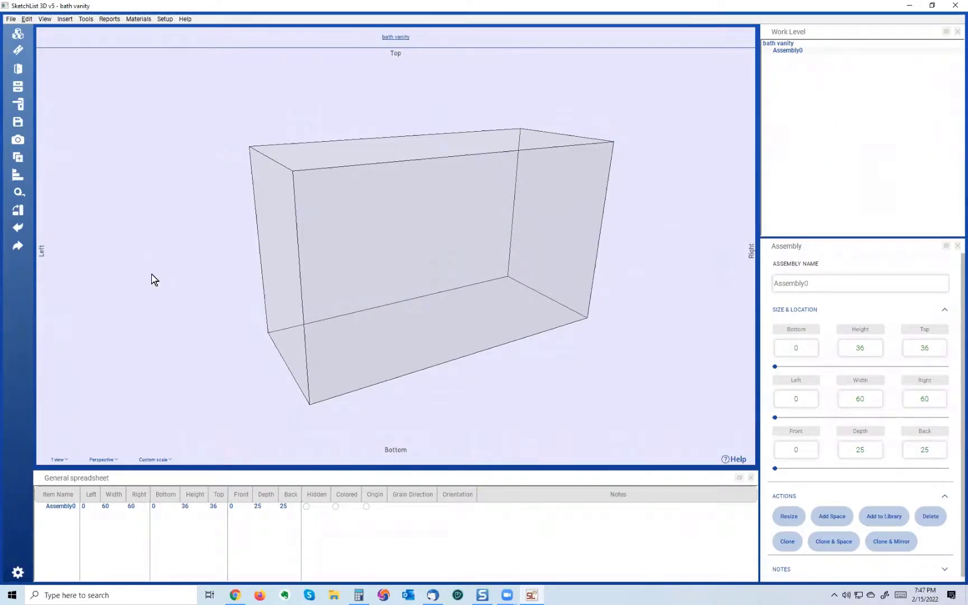
drag(339, 226, 351, 230)
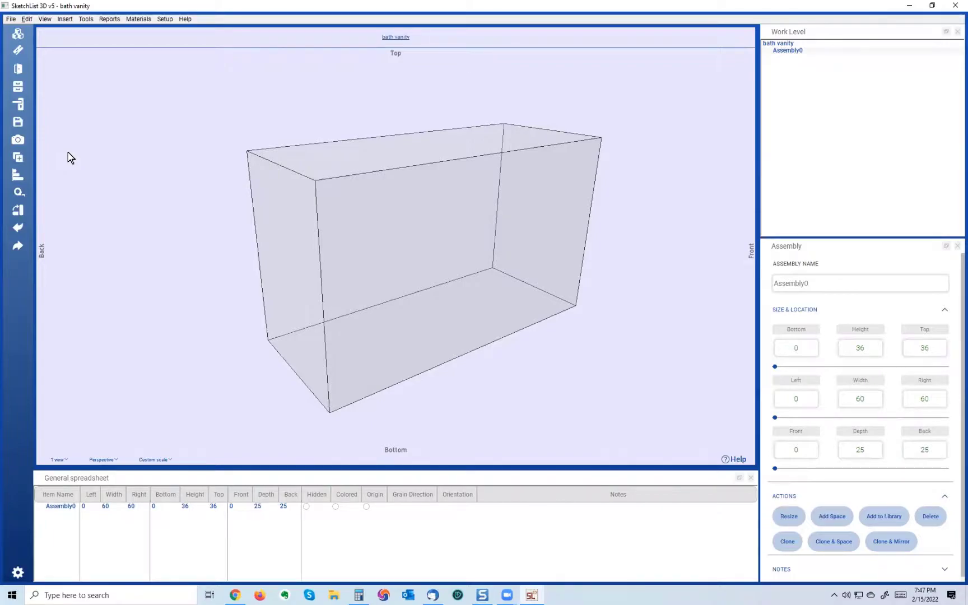
mouse_move(398, 252)
middle_down()
mouse_move(396, 243)
mouse_move(395, 261)
middle_up()
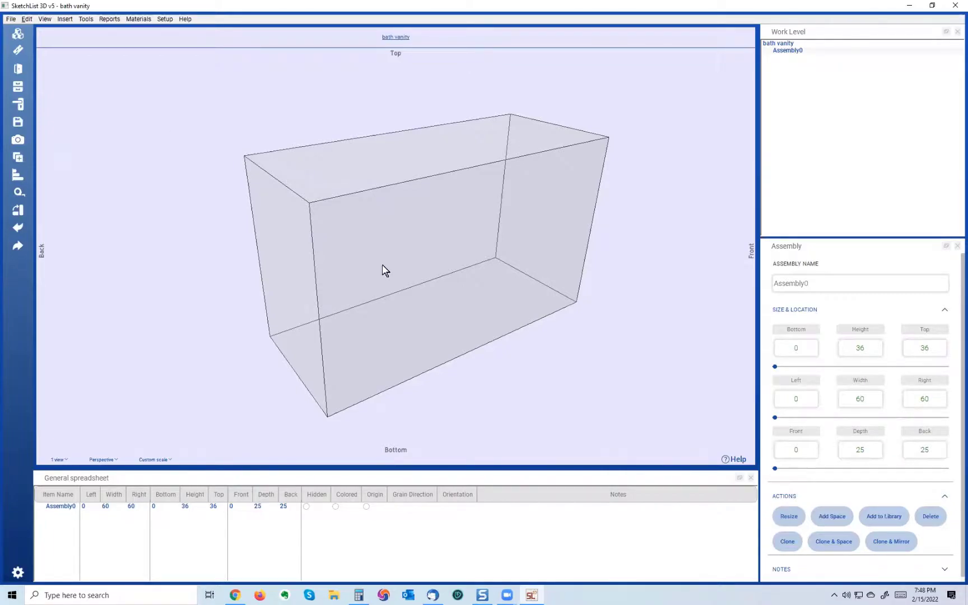
scroll(401, 308, down, 2)
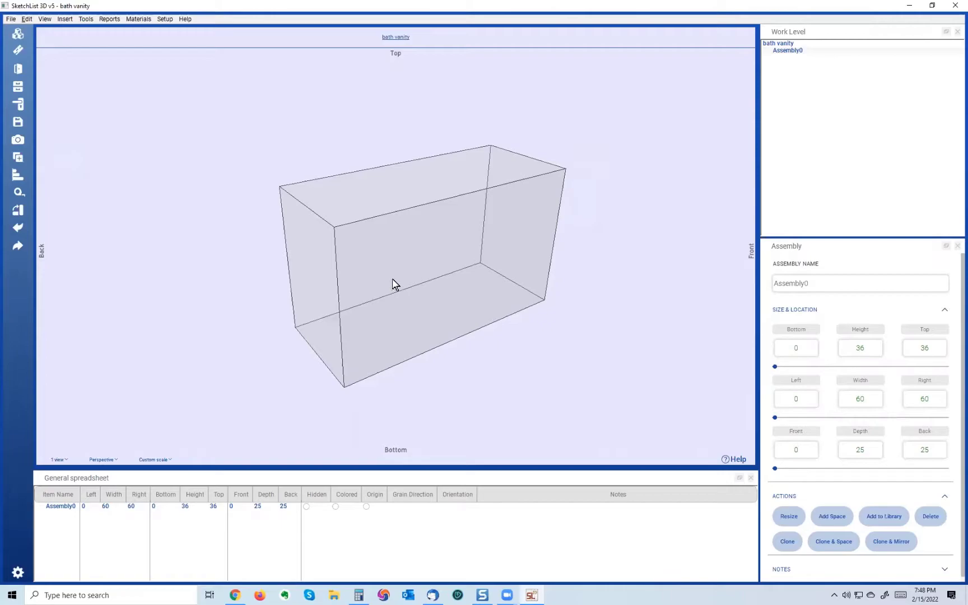
right_drag(391, 280, 365, 258)
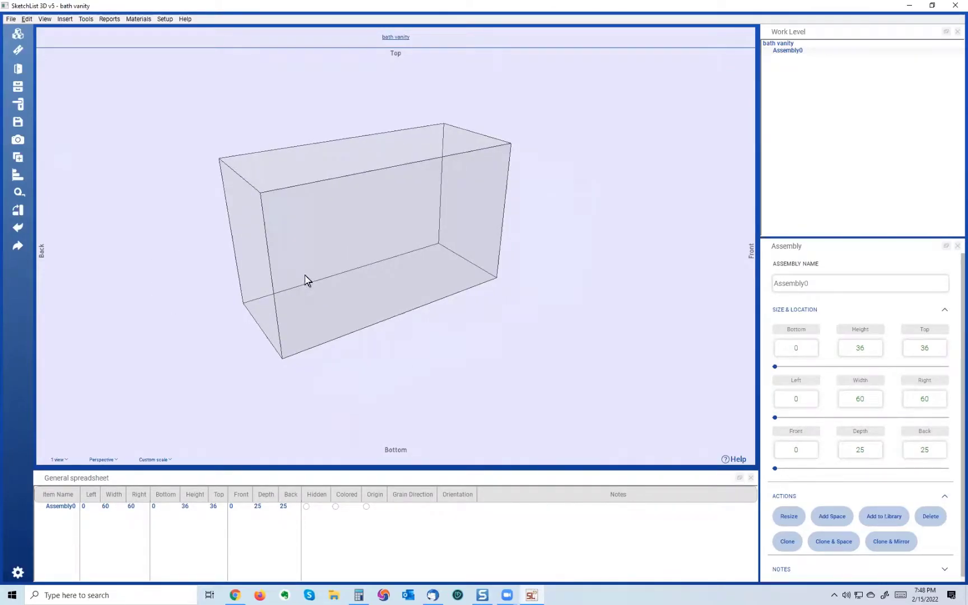
middle_drag(302, 257, 309, 263)
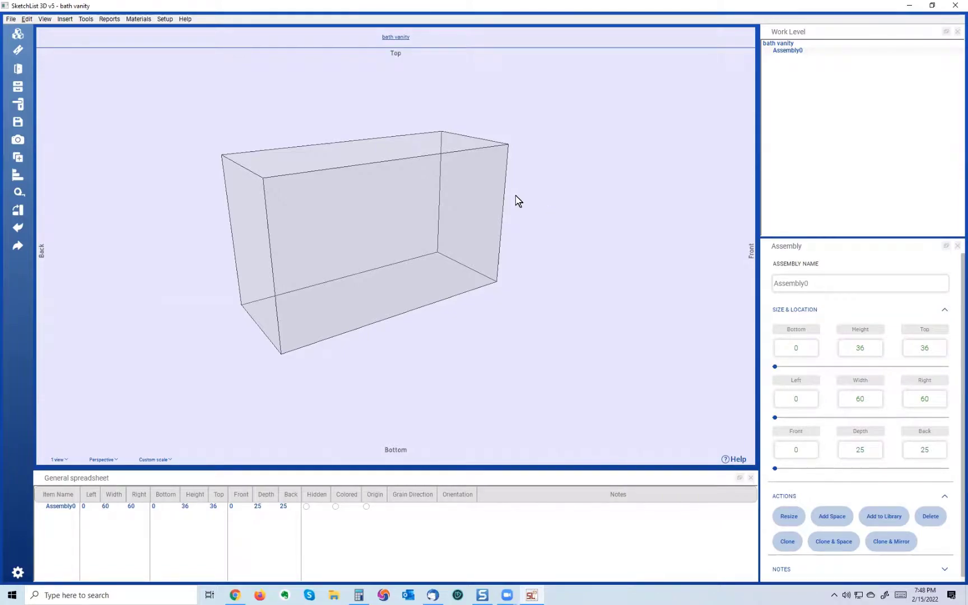
middle_drag(370, 240, 377, 247)
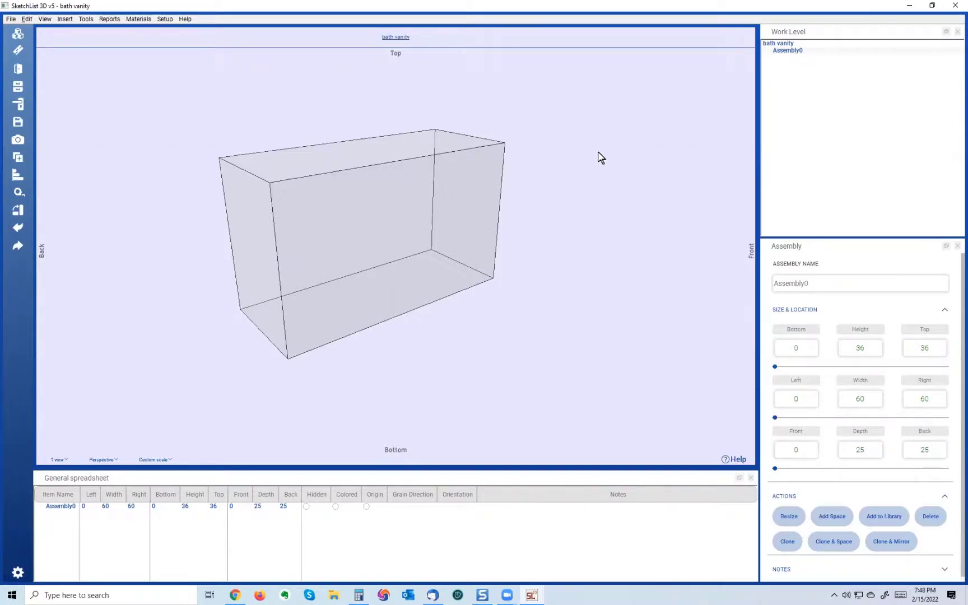
mouse_move(394, 259)
mouse_down()
mouse_move(383, 244)
mouse_move(384, 257)
mouse_up()
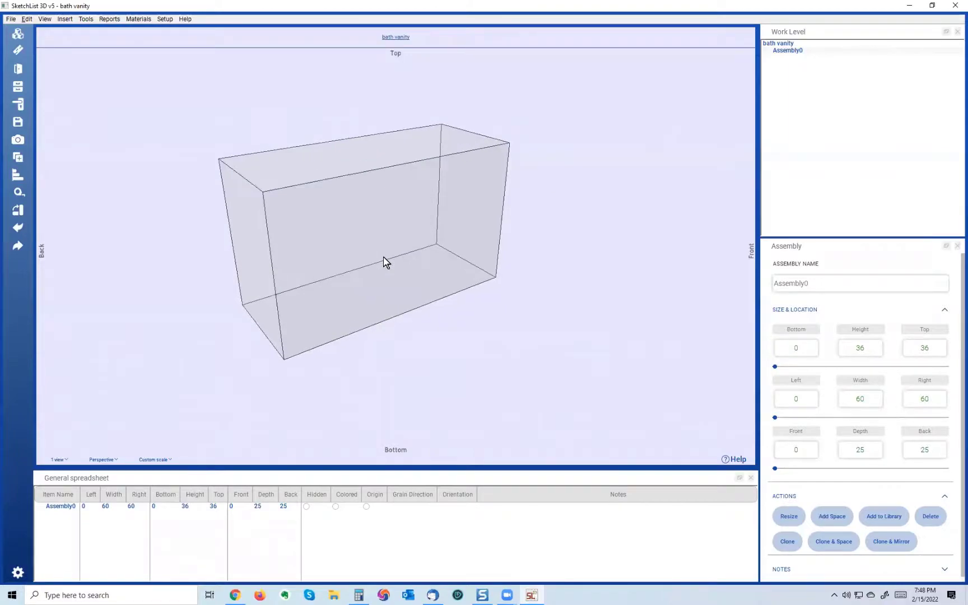
drag(301, 280, 290, 268)
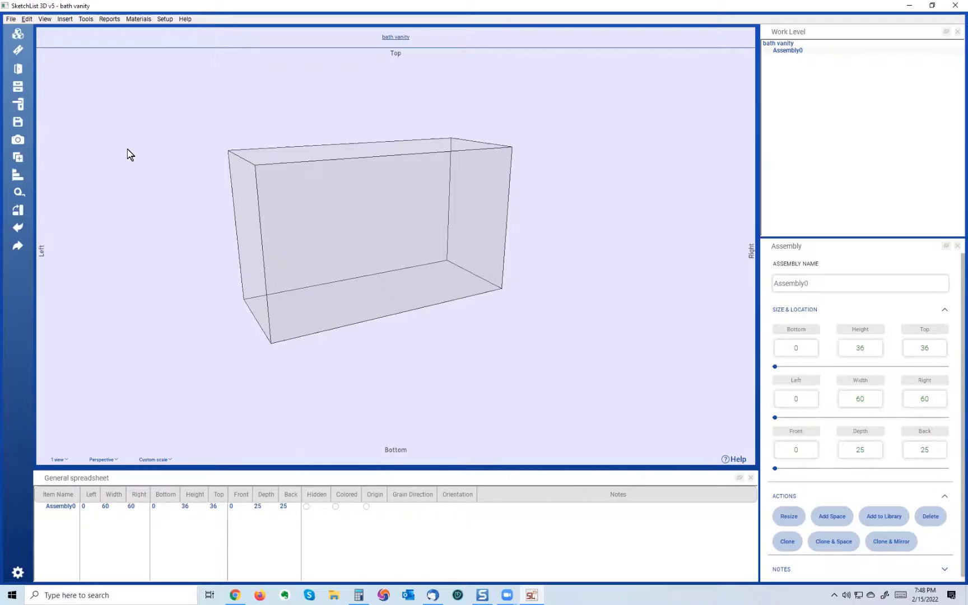
mouse_move(313, 240)
mouse_down()
mouse_move(331, 240)
mouse_move(319, 233)
mouse_move(303, 249)
mouse_up()
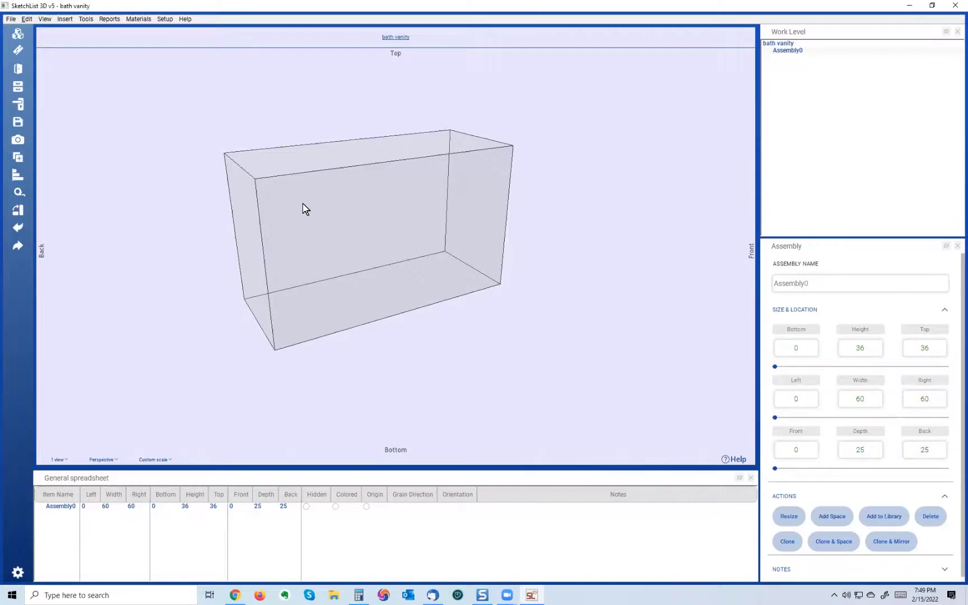
mouse_move(309, 209)
mouse_down()
mouse_move(309, 197)
mouse_move(310, 206)
mouse_up()
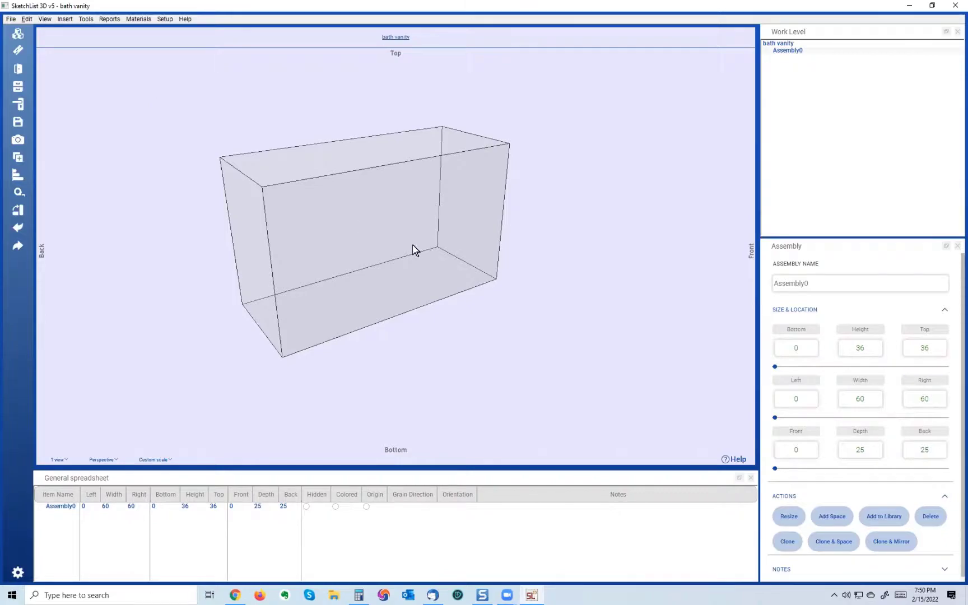
mouse_move(364, 220)
middle_down()
mouse_move(371, 215)
mouse_move(359, 221)
middle_up()
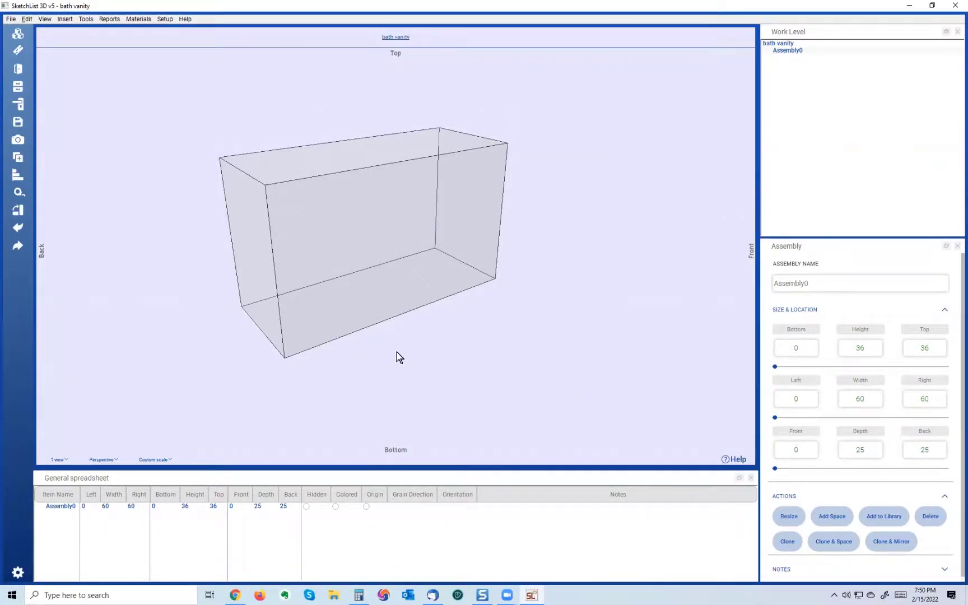
Move up to the bath vanity project level, view the assembly on its base and select Assembly0.
click(404, 38)
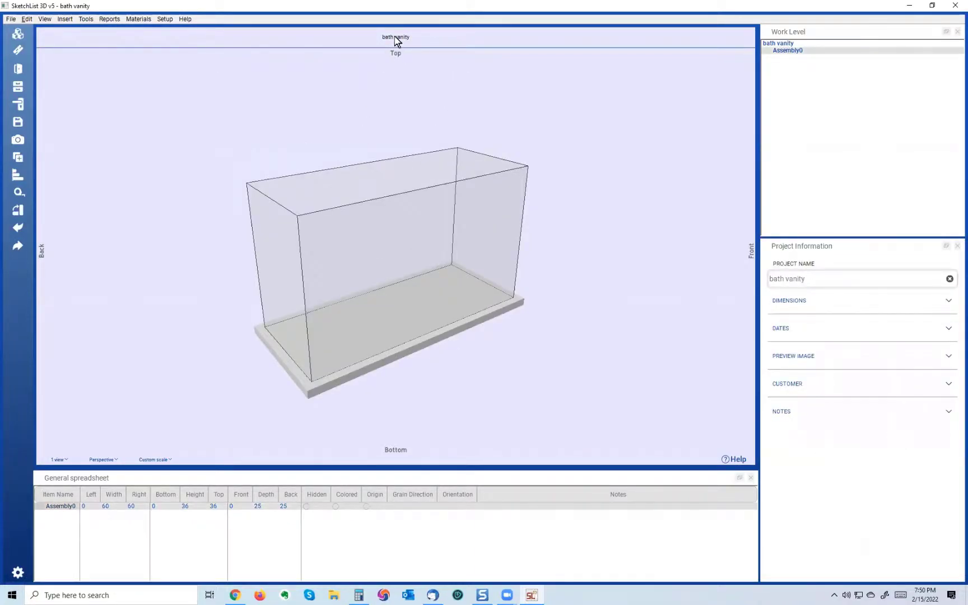
middle_drag(402, 300, 286, 304)
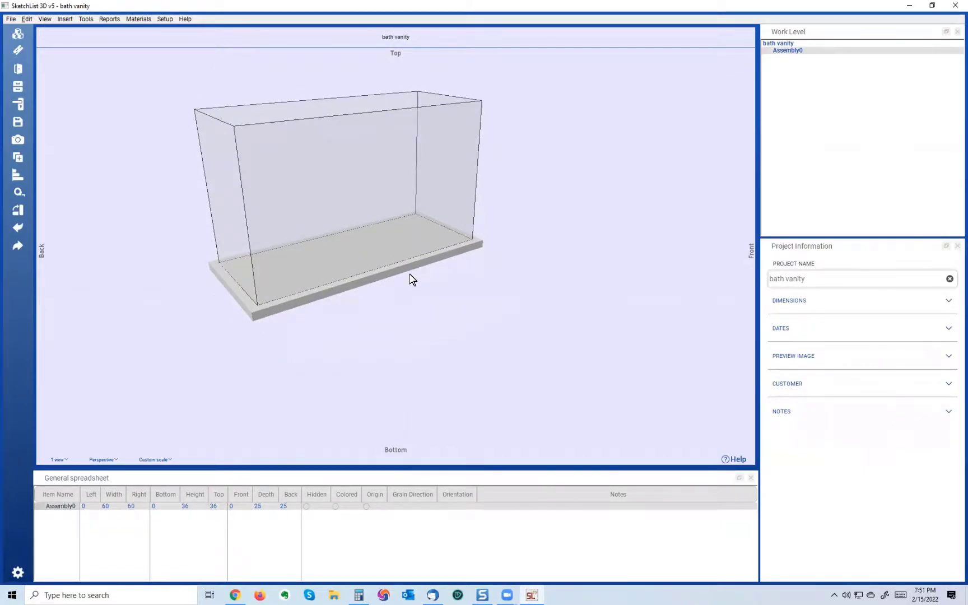
click(788, 51)
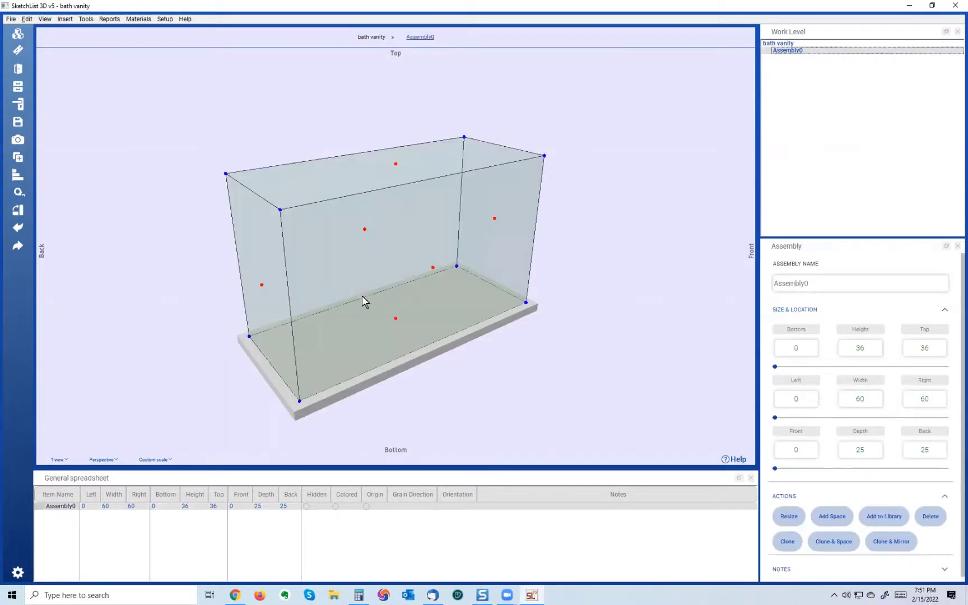
Check Assembly0's name and width entries in the general spreadsheet, and return to the Assembly0 work level.
click(60, 507)
click(58, 504)
click(99, 523)
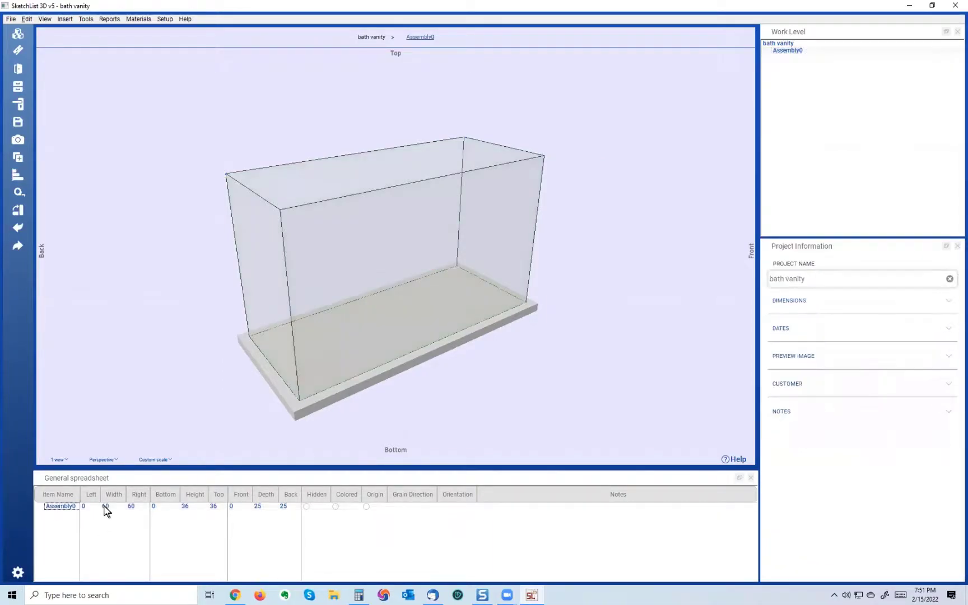
double_click(105, 506)
click(102, 545)
click(420, 37)
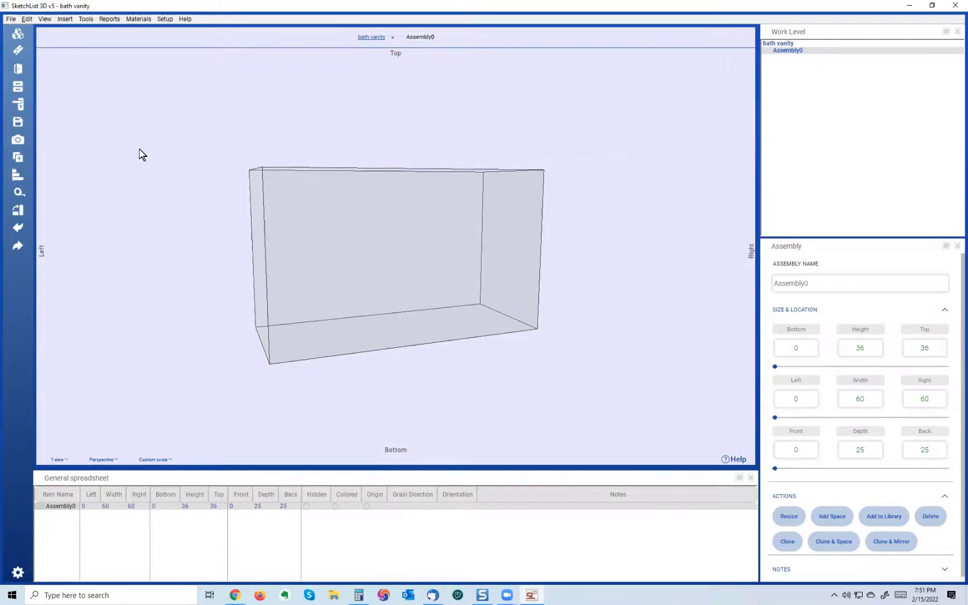
Start a new board in Assembly0 and name it "side left".
click(19, 51)
click(315, 163)
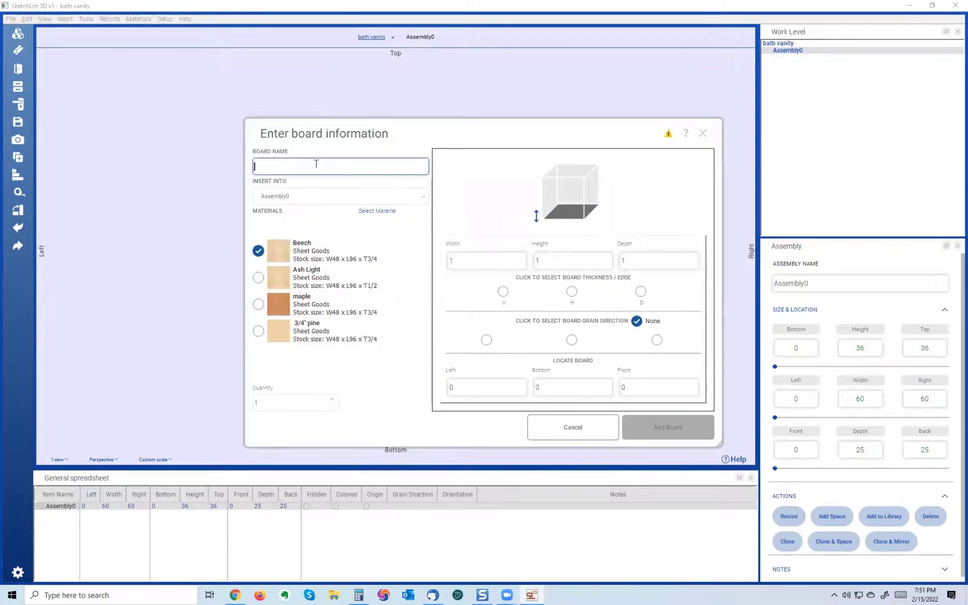
text(side left)
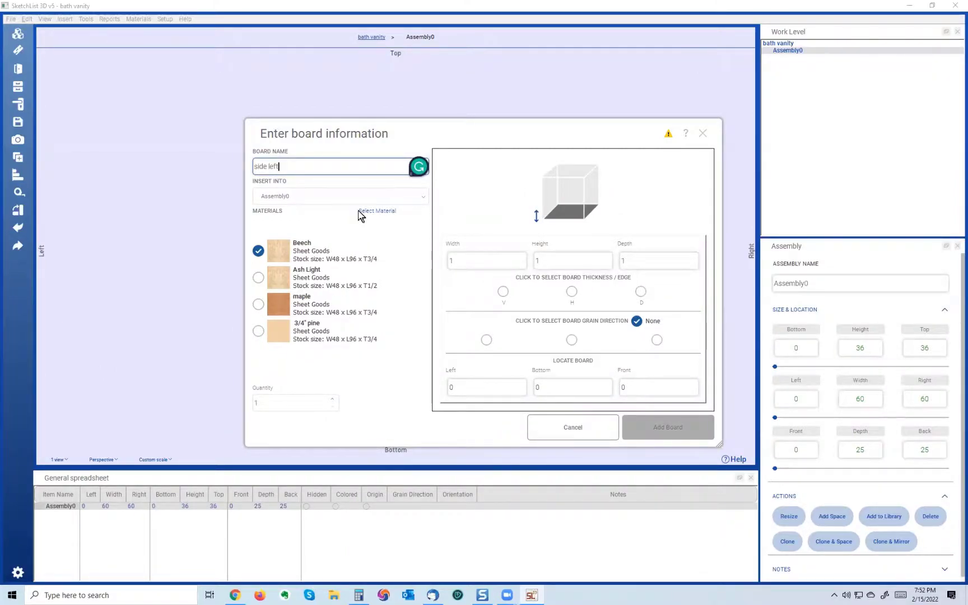
Choose the 48 x 96 x 3/4 Cherry sheet goods as the new board's material.
click(377, 212)
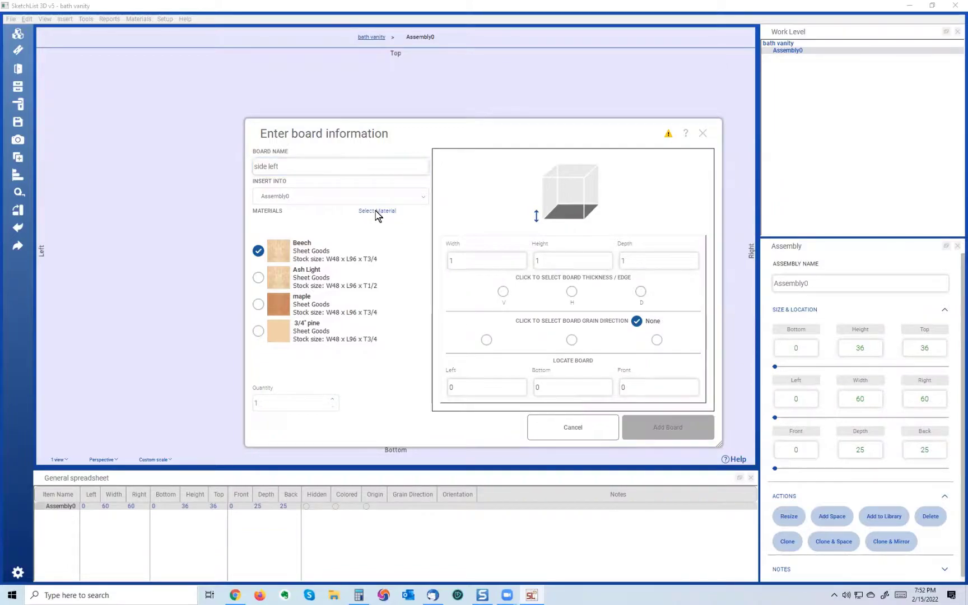
scroll(339, 335, down, 10)
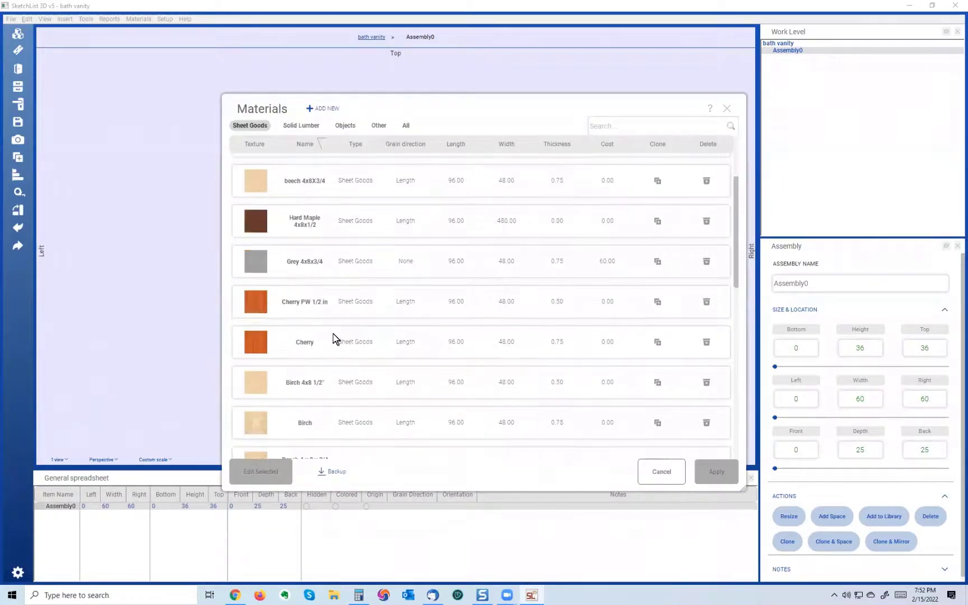
scroll(484, 248, up, 5)
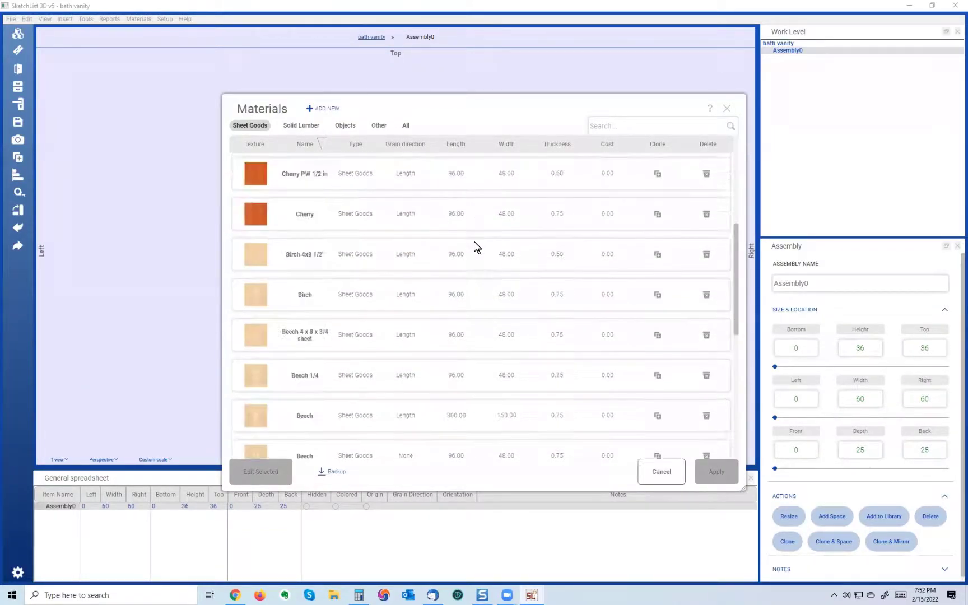
click(271, 224)
click(713, 468)
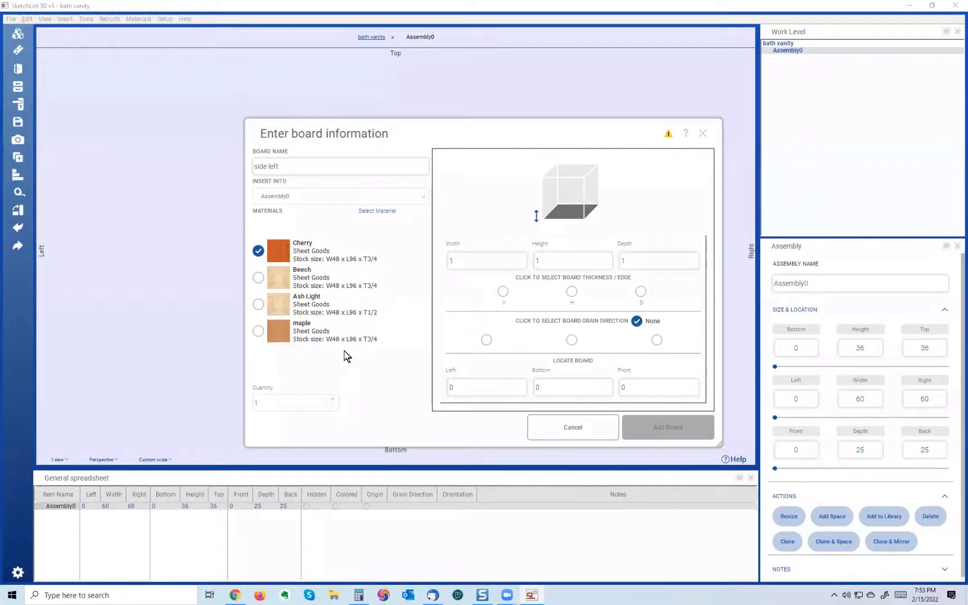
Size the side left board to 3/4 width, 36 height and 25 depth.
click(338, 168)
click(488, 257)
text(3/4)
click(547, 259)
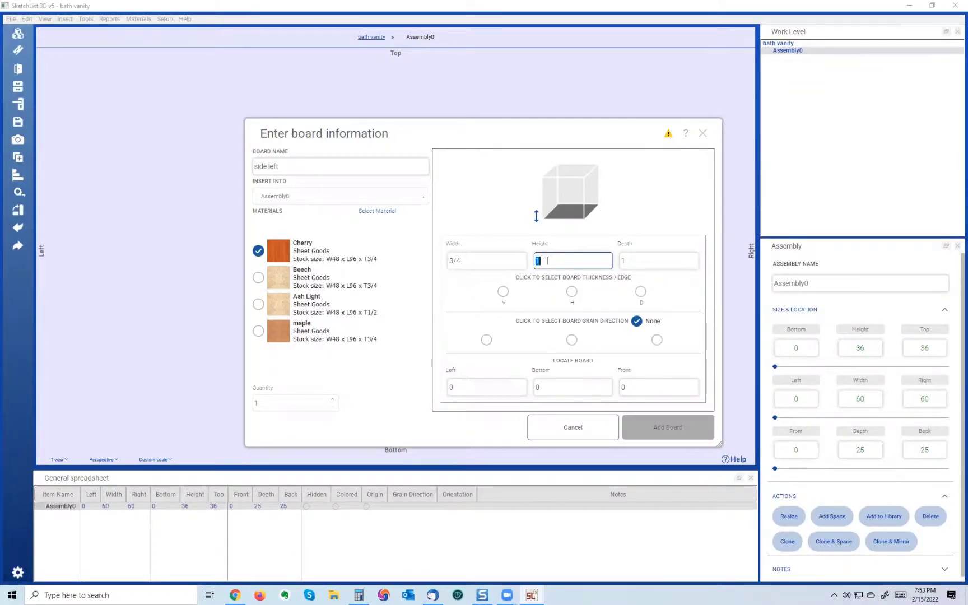
text(6)
click(628, 261)
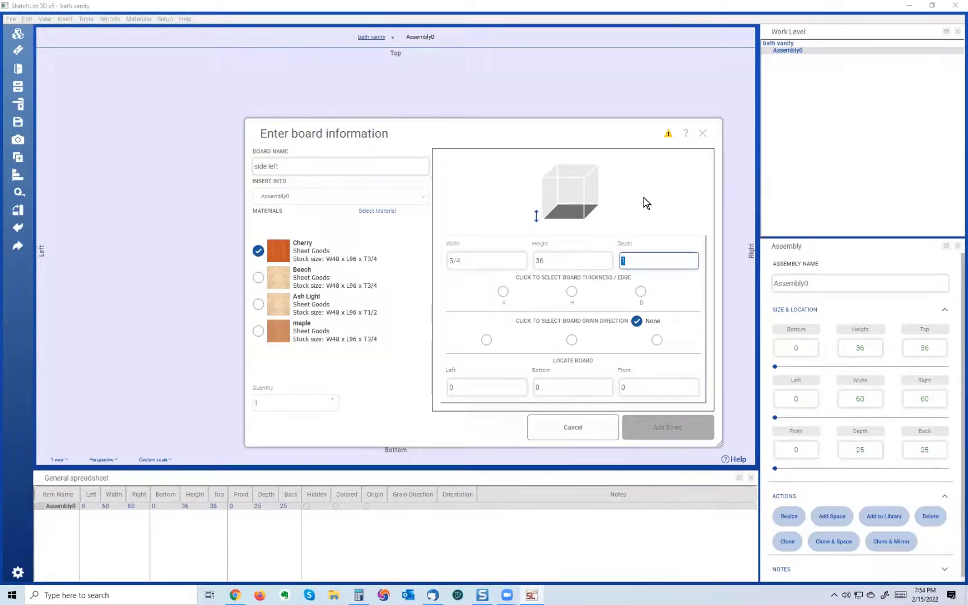
text(25)
Set the board's thickness orientation to V and run its grain along the height.
click(503, 291)
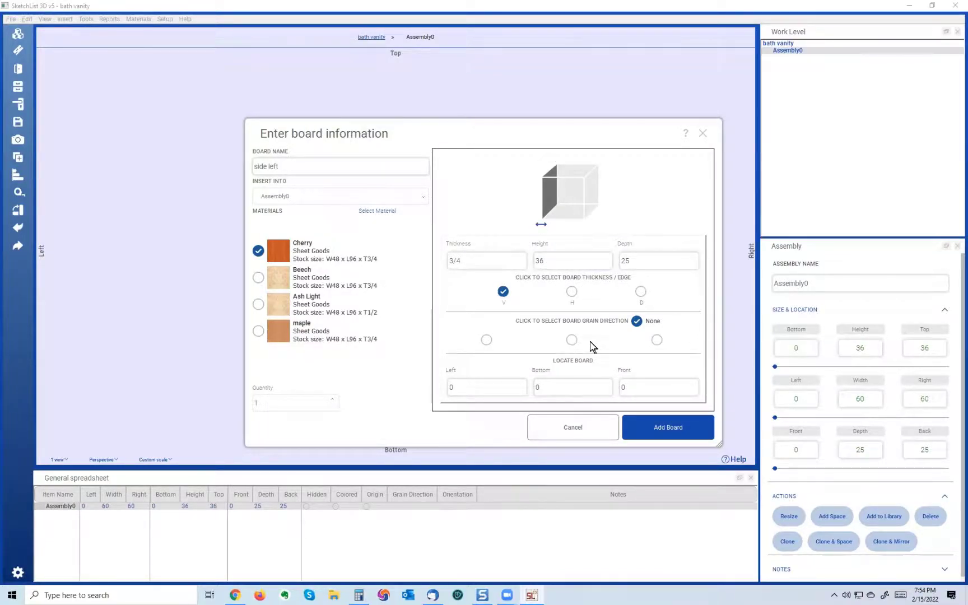
click(572, 340)
click(657, 340)
click(571, 341)
Locate the board .5 inch from the left and add it to Assembly0.
click(470, 385)
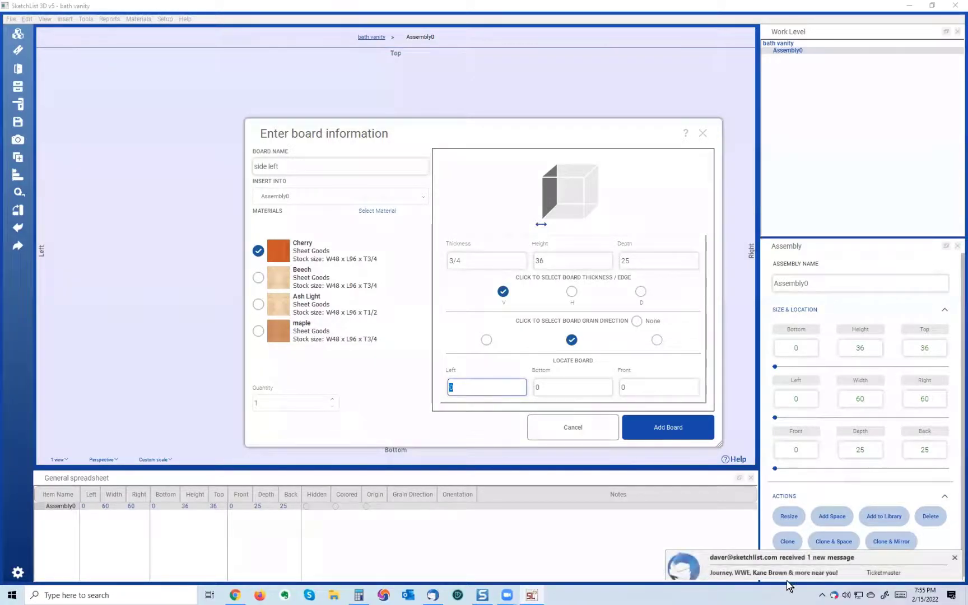
click(956, 558)
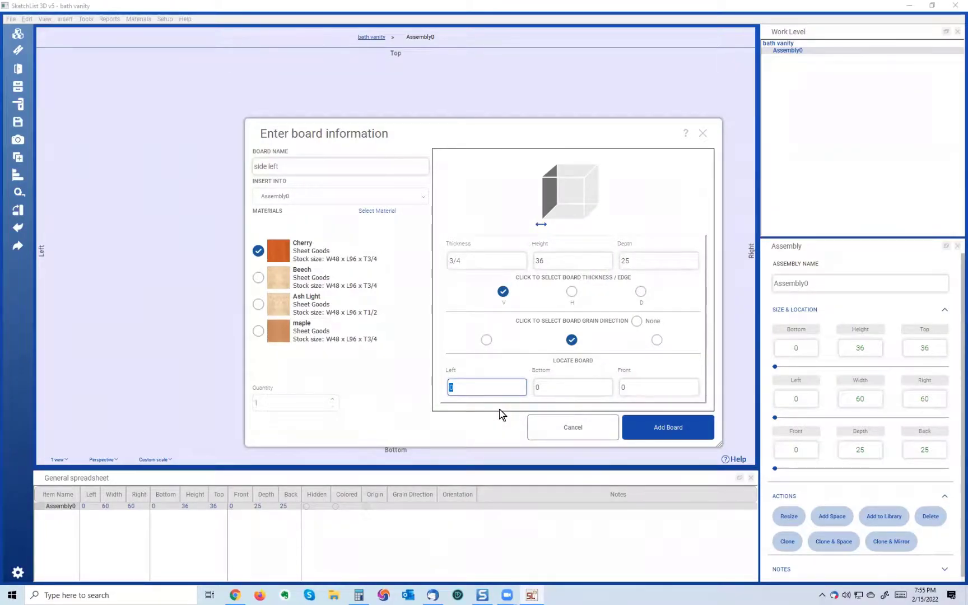
text(.5)
click(657, 426)
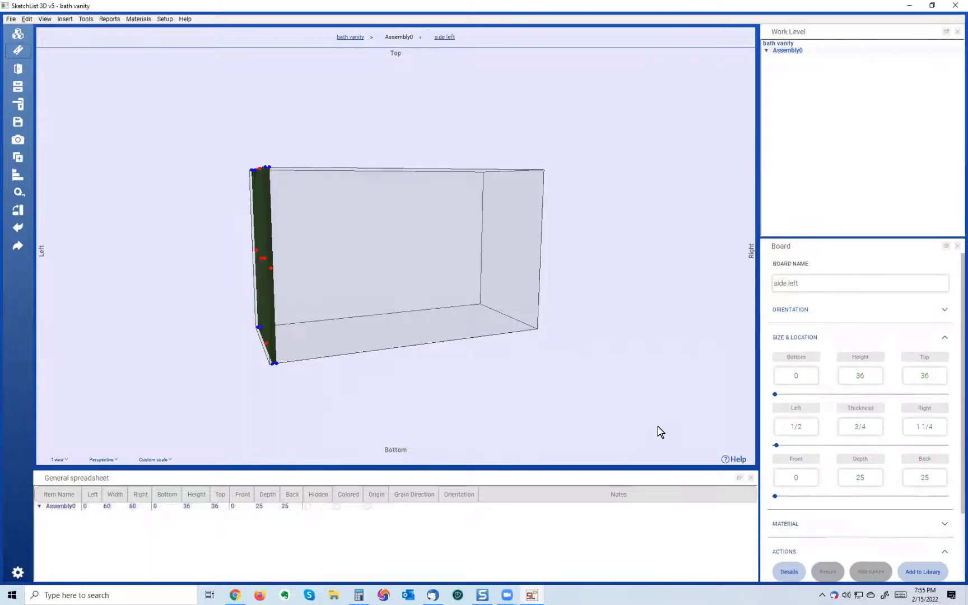
Examine the side left board's position and offset inside the assembly box from several angles, with the board selected and deselected.
scroll(383, 359, up, 3)
click(380, 341)
drag(381, 341, 307, 374)
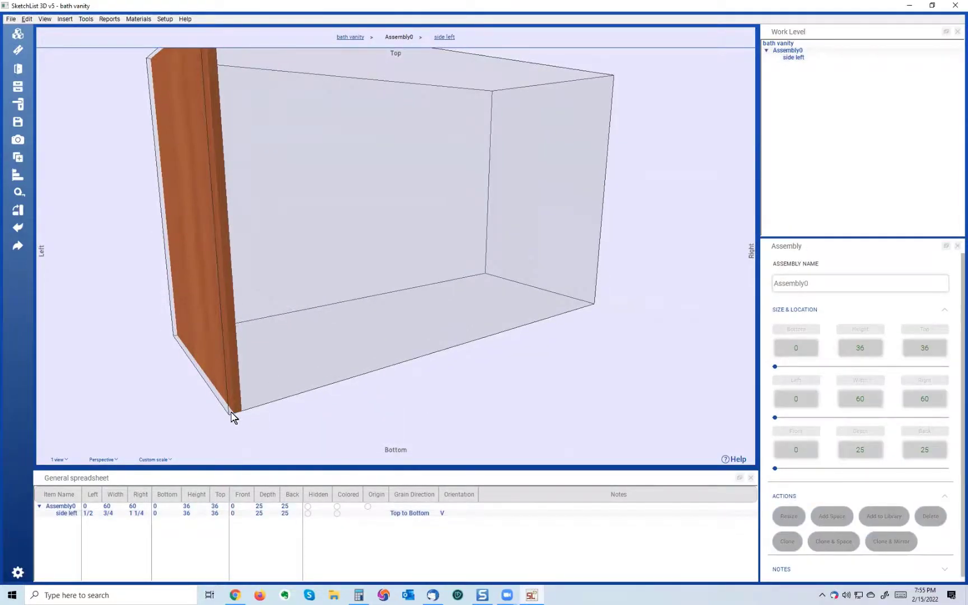
scroll(225, 403, down, 2)
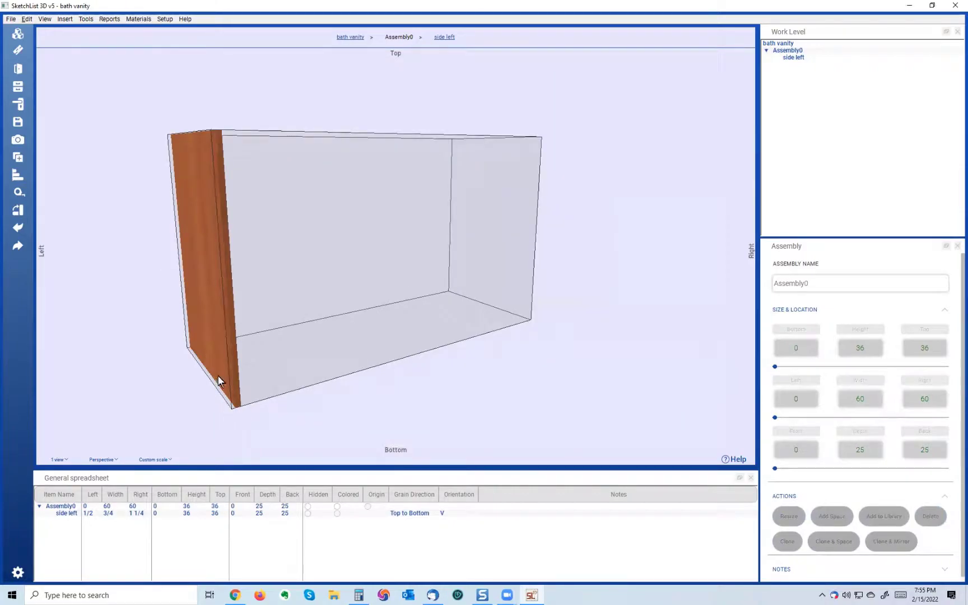
click(216, 375)
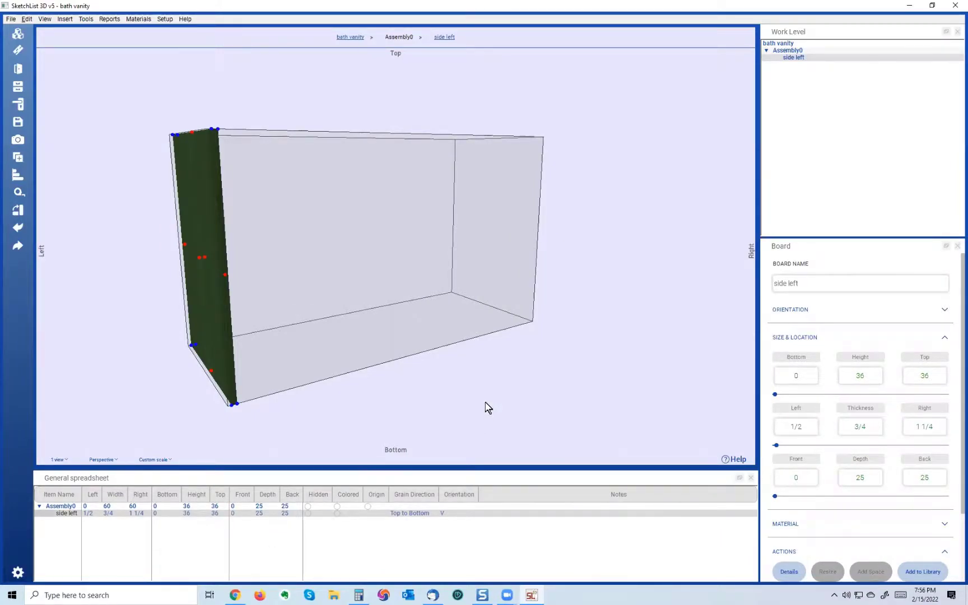
click(308, 316)
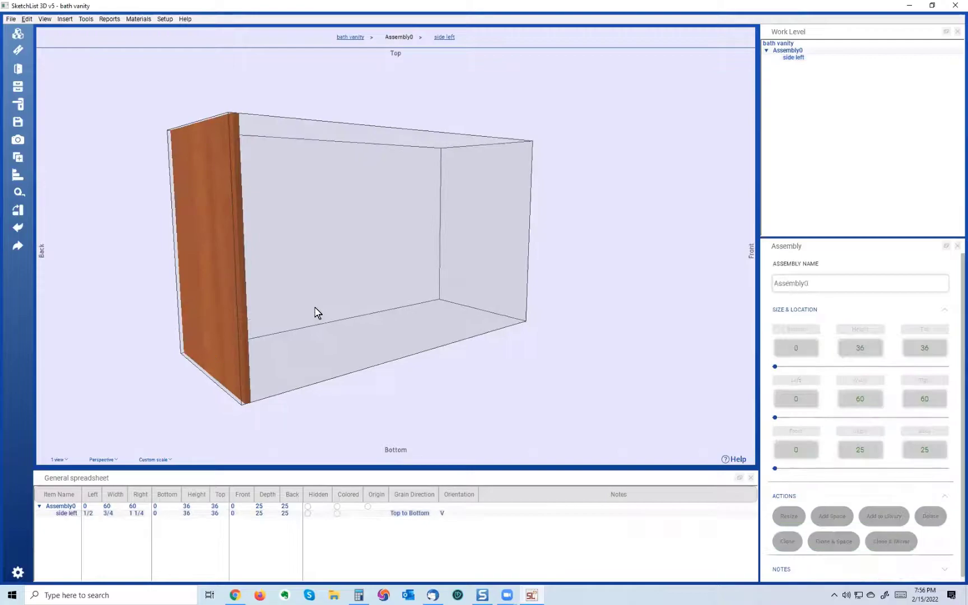
click(236, 272)
click(270, 330)
click(263, 321)
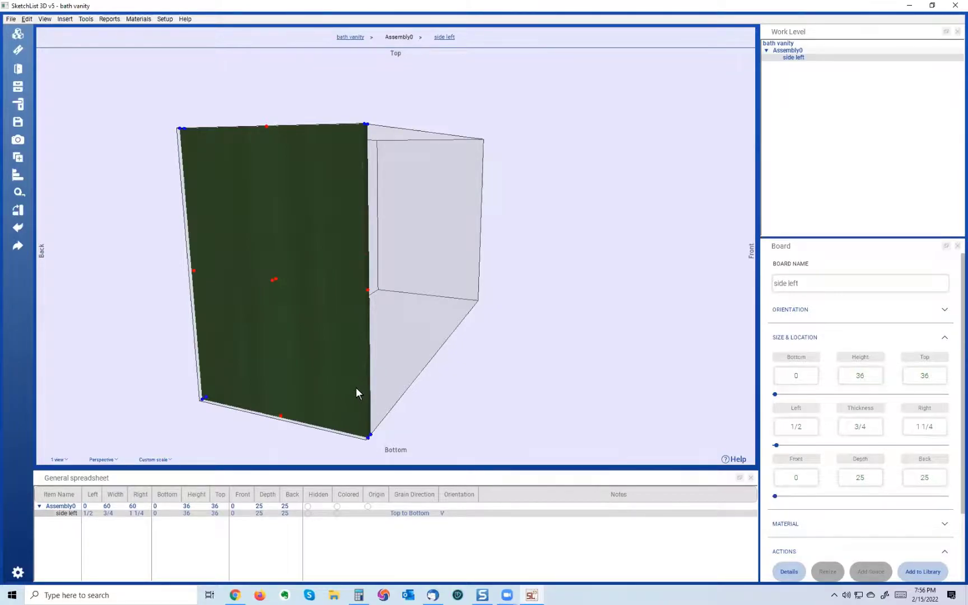
drag(362, 371, 341, 383)
click(278, 396)
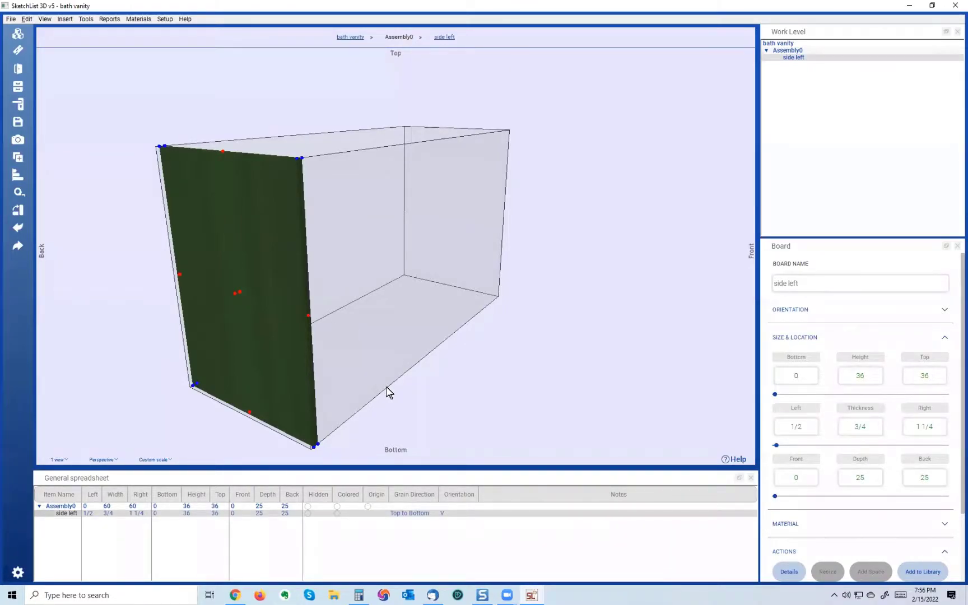
Resize the side left board from its front edge point, setting Front to .75.
click(308, 316)
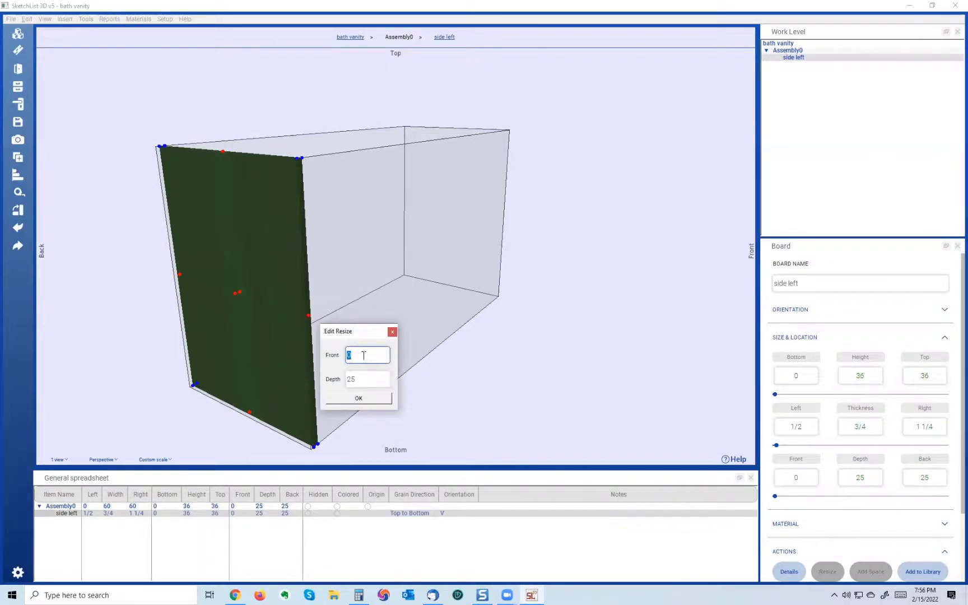
text(.75)
click(352, 398)
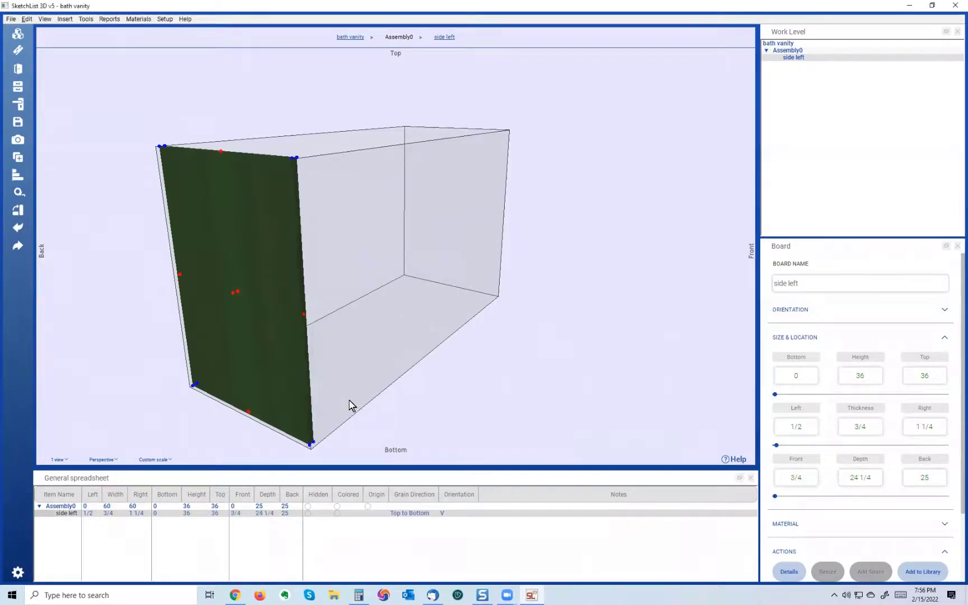
Reselect the side left board and resize its front edge in the model to Front 0.
click(302, 373)
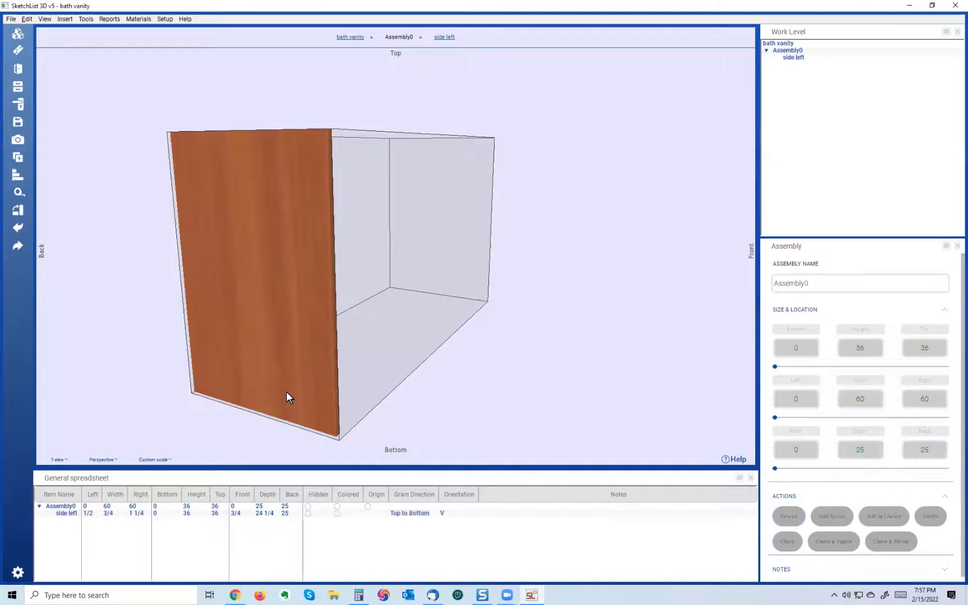
click(281, 364)
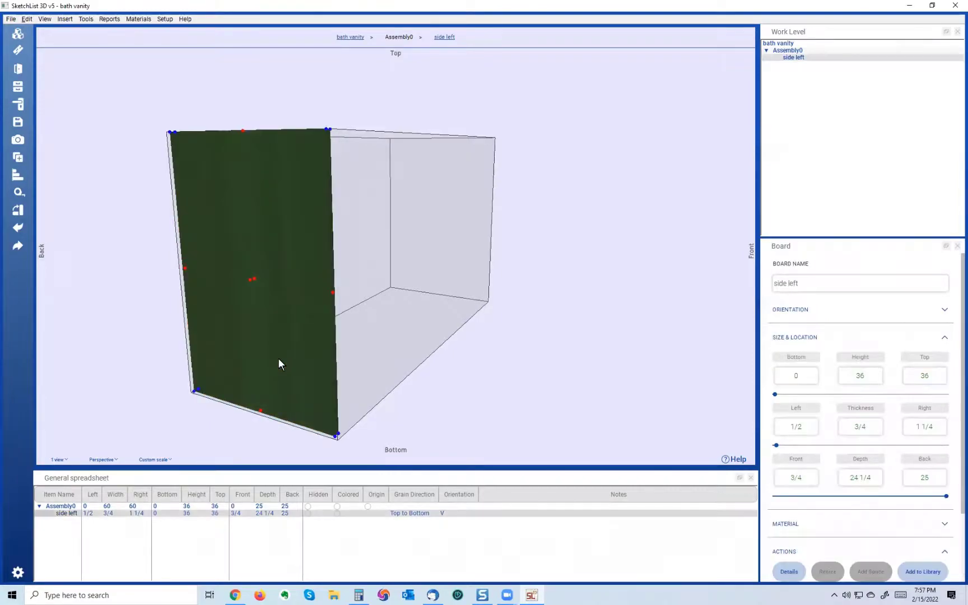
click(330, 293)
double_click(389, 326)
text(0)
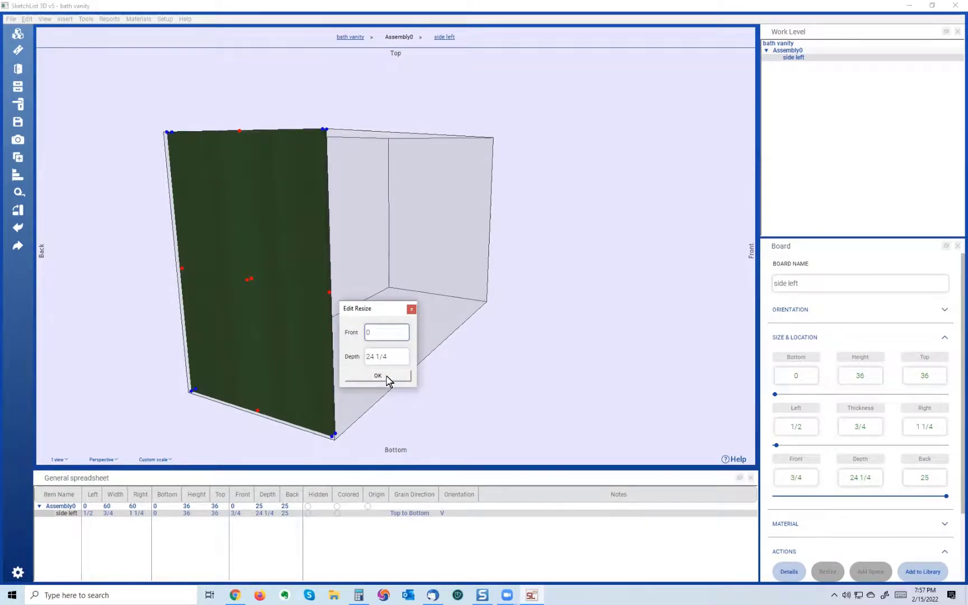
click(385, 376)
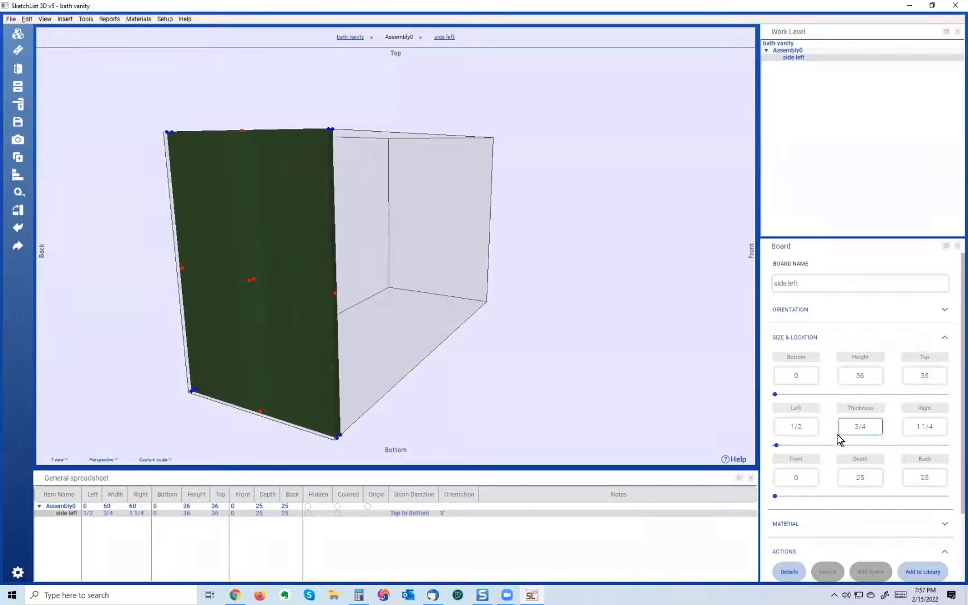
Set the board's Front value to .75 in its size and location properties and recalculate its depth.
click(805, 377)
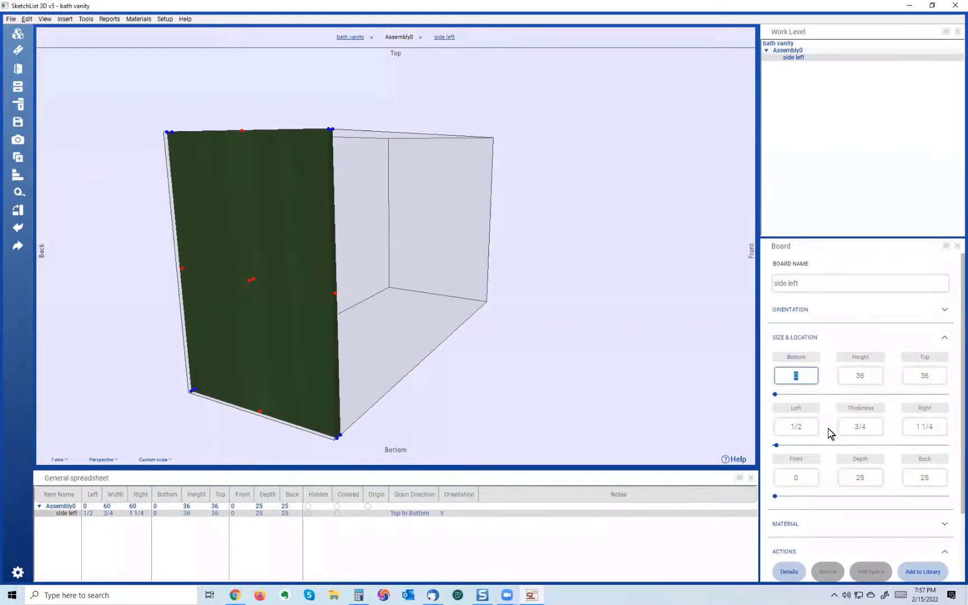
click(808, 474)
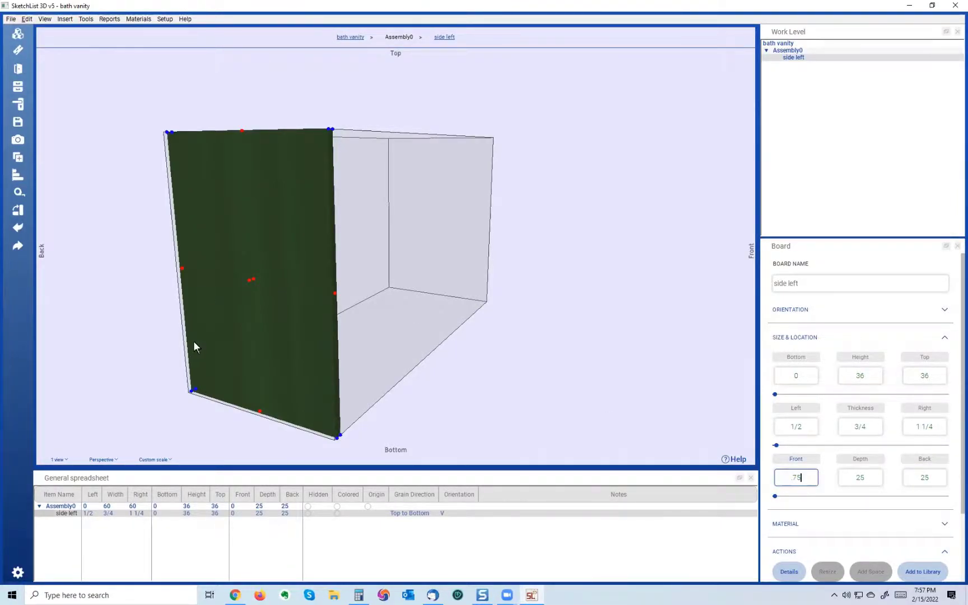
click(877, 477)
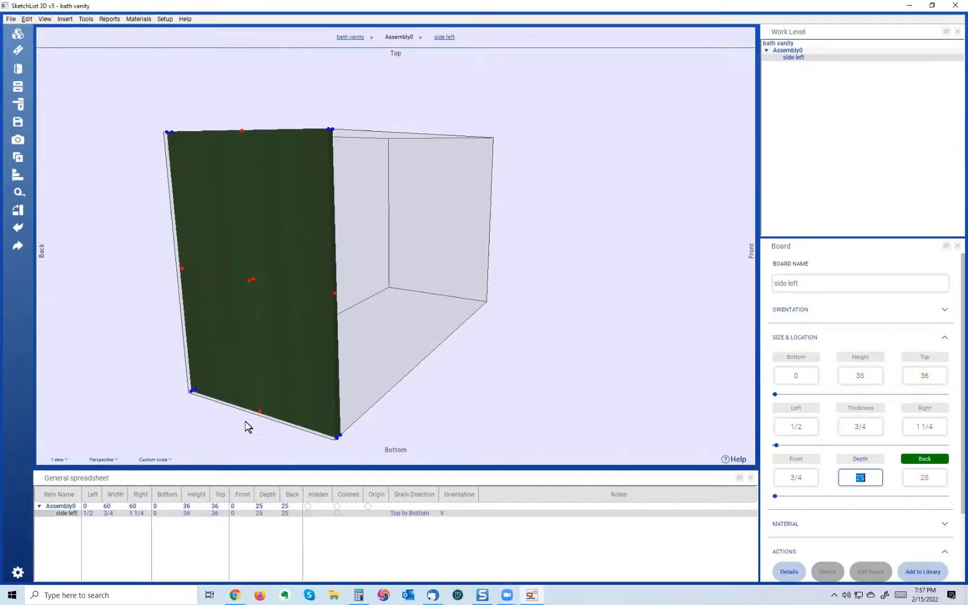
click(856, 460)
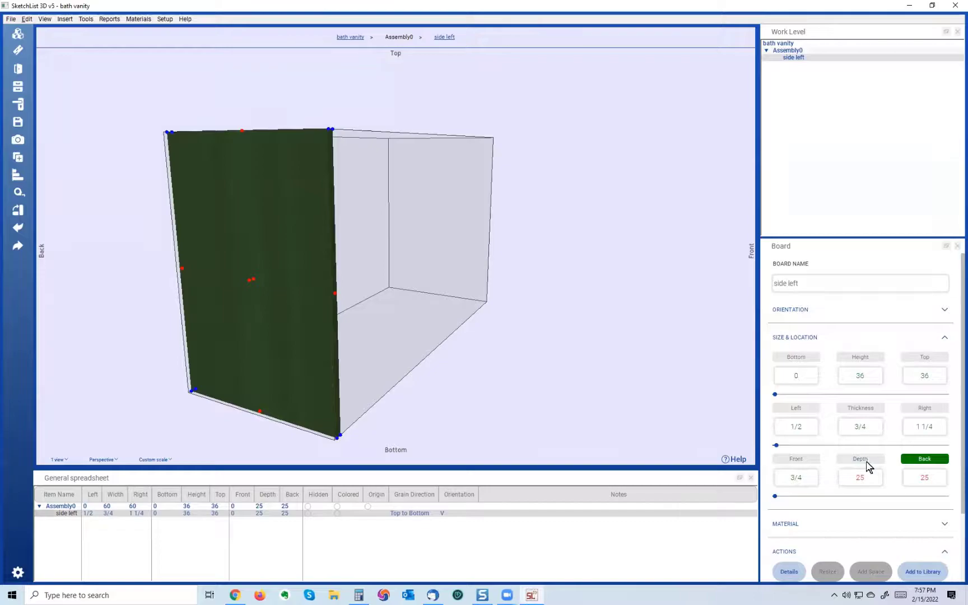
click(811, 477)
double_click(811, 477)
click(870, 468)
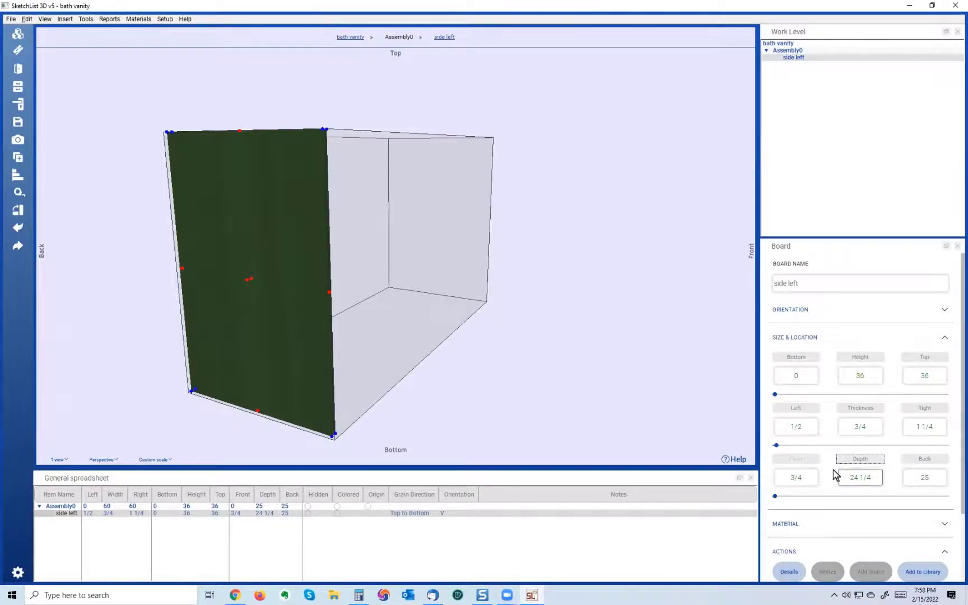
Return the board's Front value to 0 in its properties and let its depth adjust.
click(806, 474)
text(0)
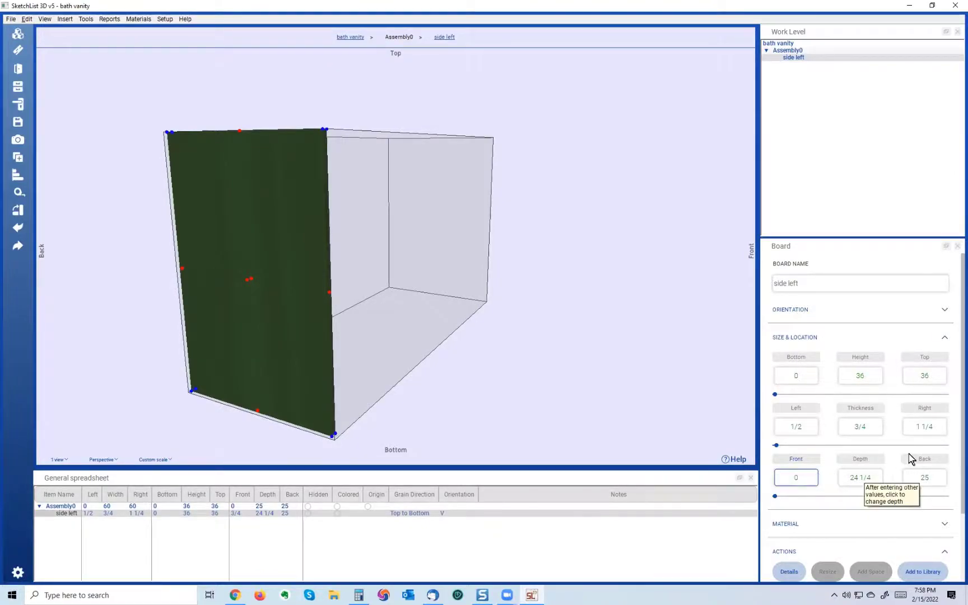
click(856, 460)
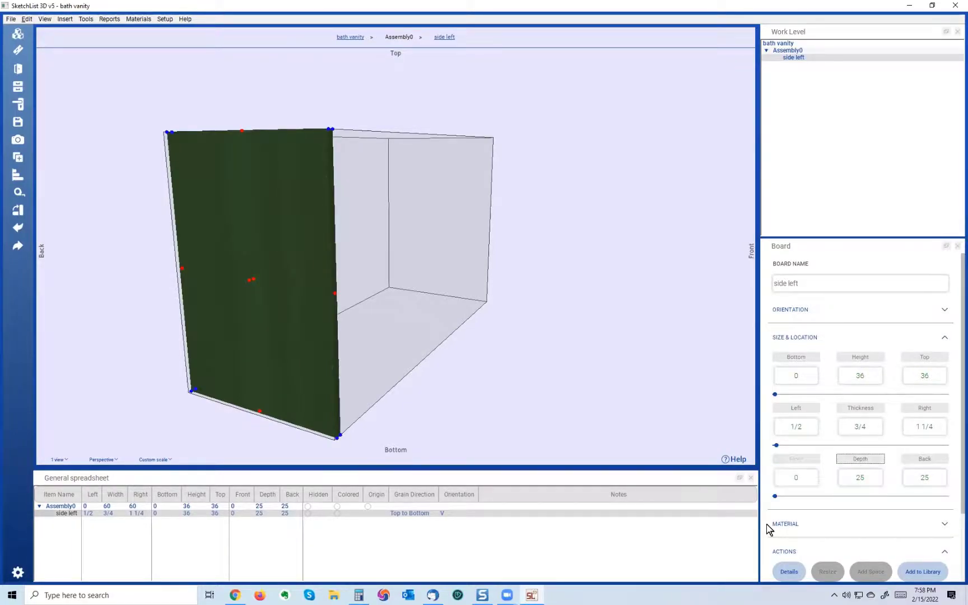
Set side left's Front value to 3/4 in the general spreadsheet and recalculate its depth.
mouse_move(359, 597)
click(241, 514)
click(245, 515)
text(3/4)
key(Return)
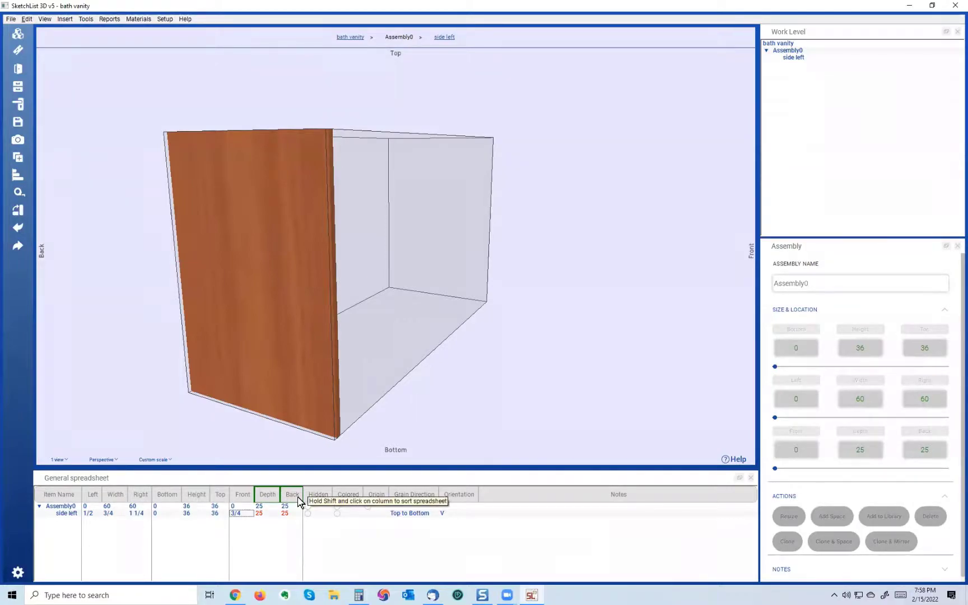
click(270, 497)
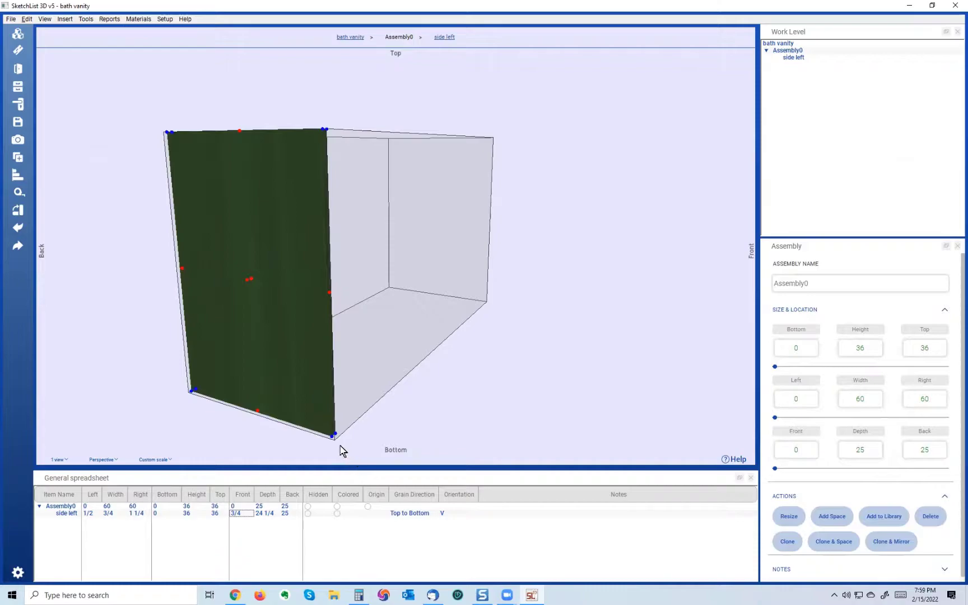
Select the side left board and edit its lower front corner to place it .25 inch from the left.
drag(288, 386, 274, 380)
click(223, 310)
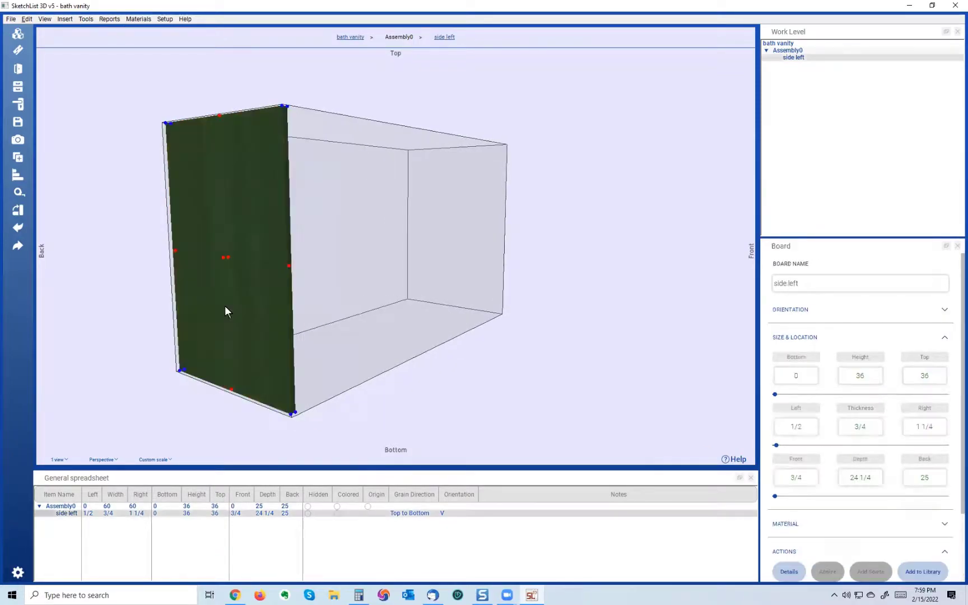
click(291, 414)
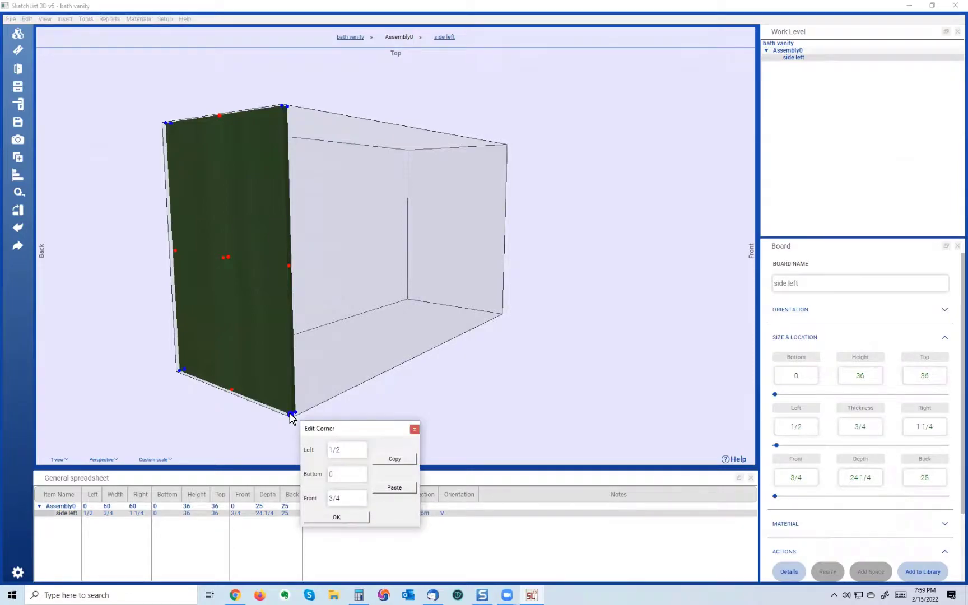
double_click(348, 451)
key(BackSpace)
text(25)
click(348, 518)
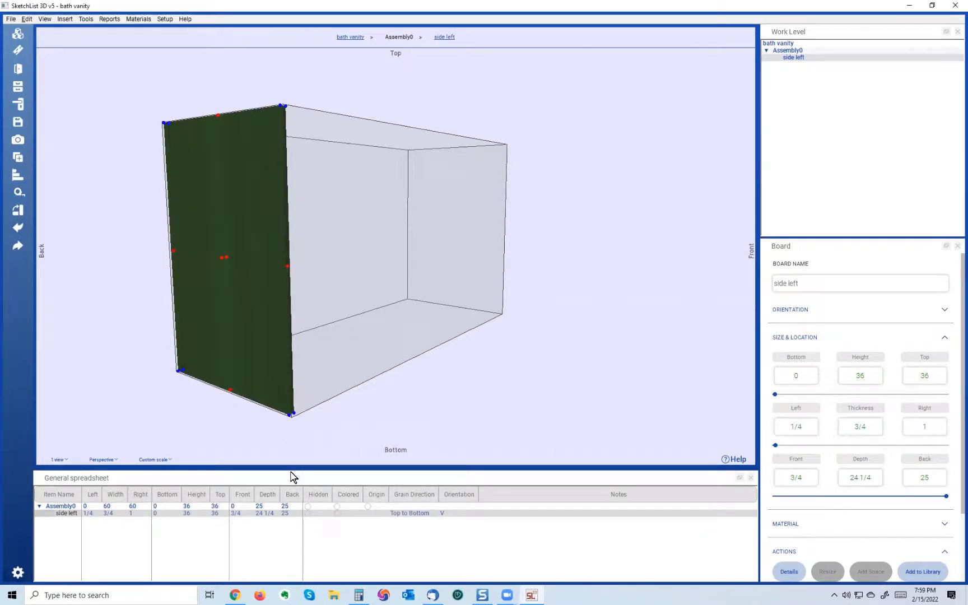
click(814, 426)
drag(252, 320, 244, 350)
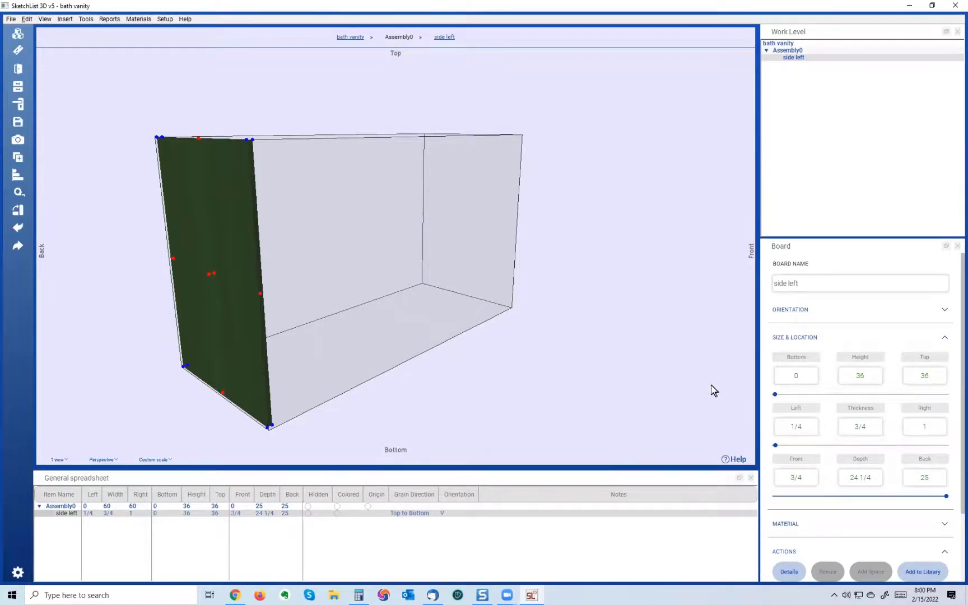
click(330, 354)
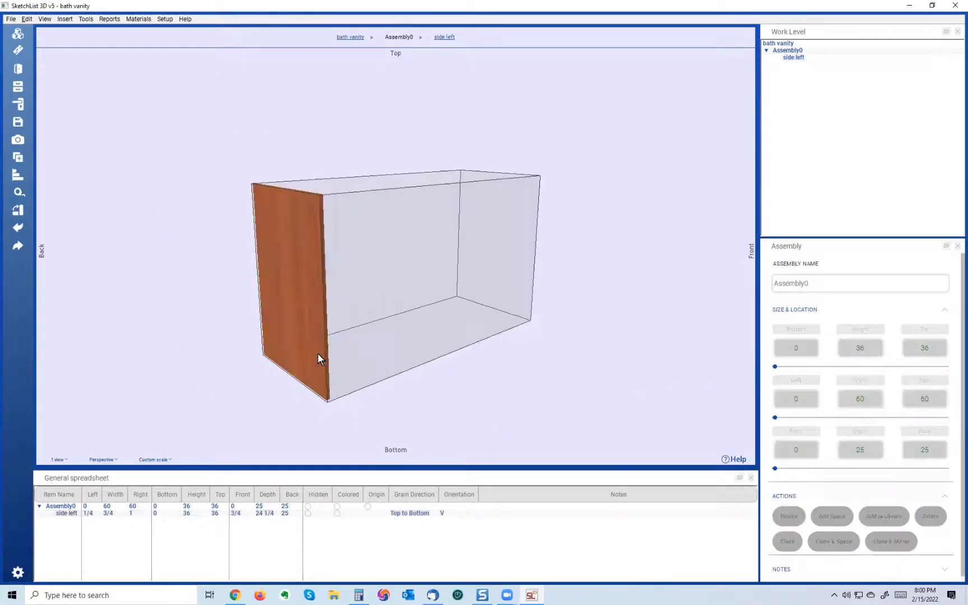
click(317, 355)
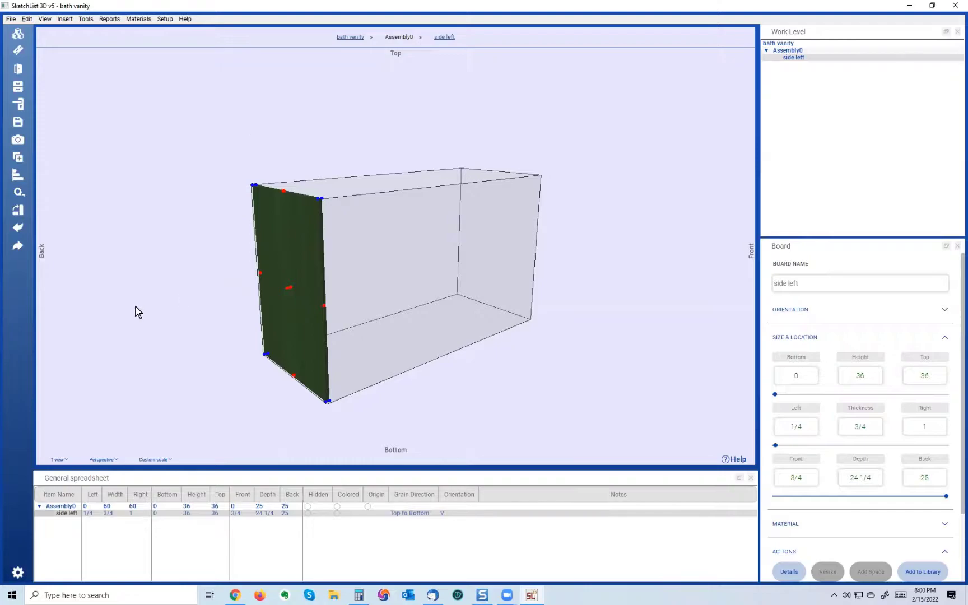
click(165, 325)
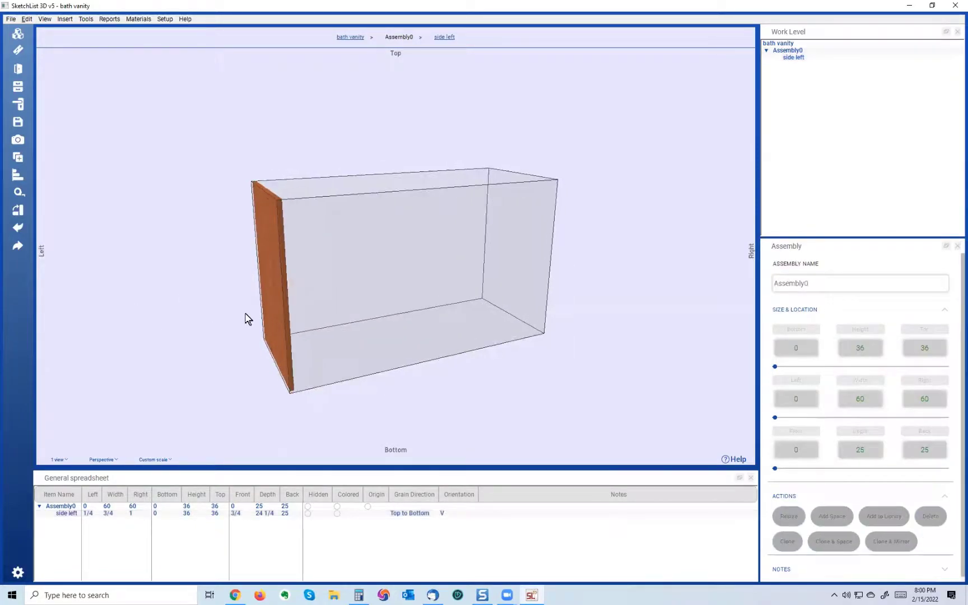
click(283, 306)
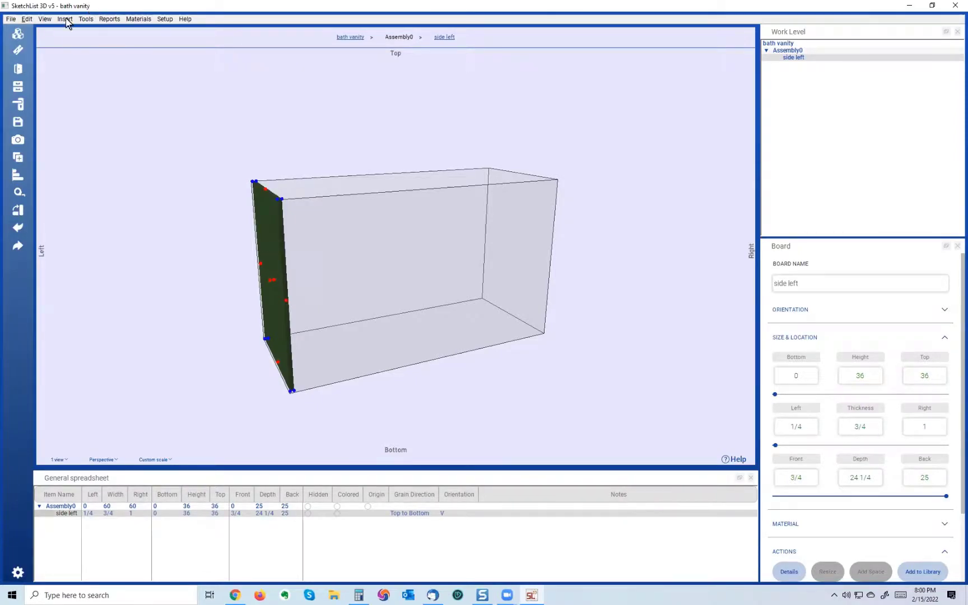
Start a new board in Assembly0 named "bottom" and assign it the Cherry material.
click(19, 51)
click(281, 166)
text(bottom)
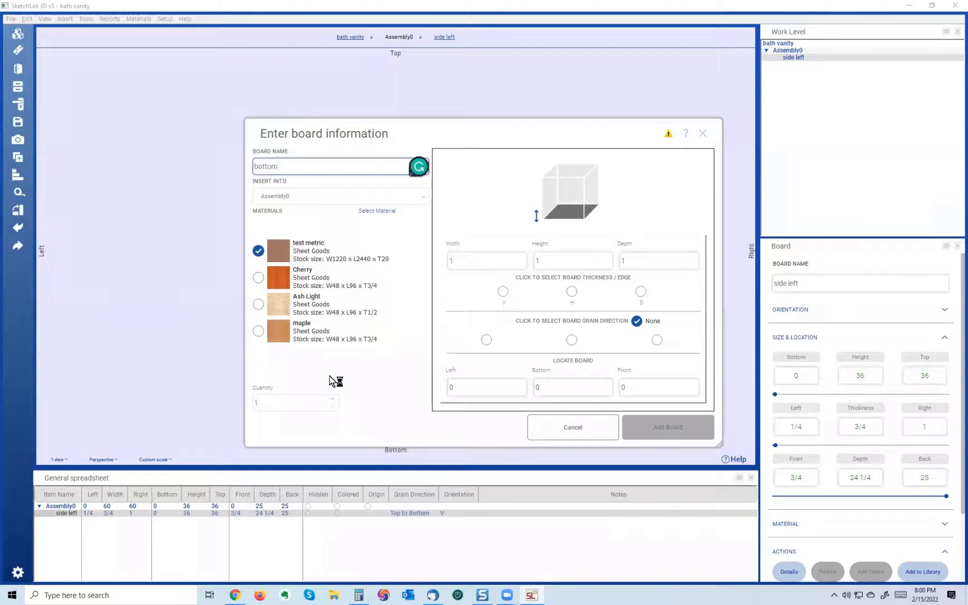
click(258, 278)
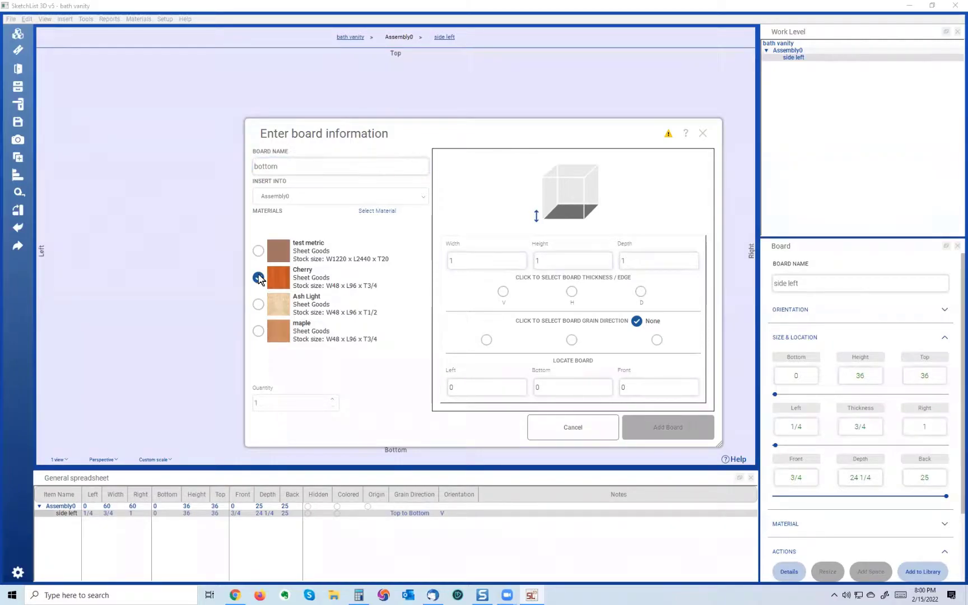
Size the bottom board 12 wide, .75 high and 20 deep, with horizontal thickness orientation and left-to-right grain.
click(458, 261)
drag(537, 128, 715, 110)
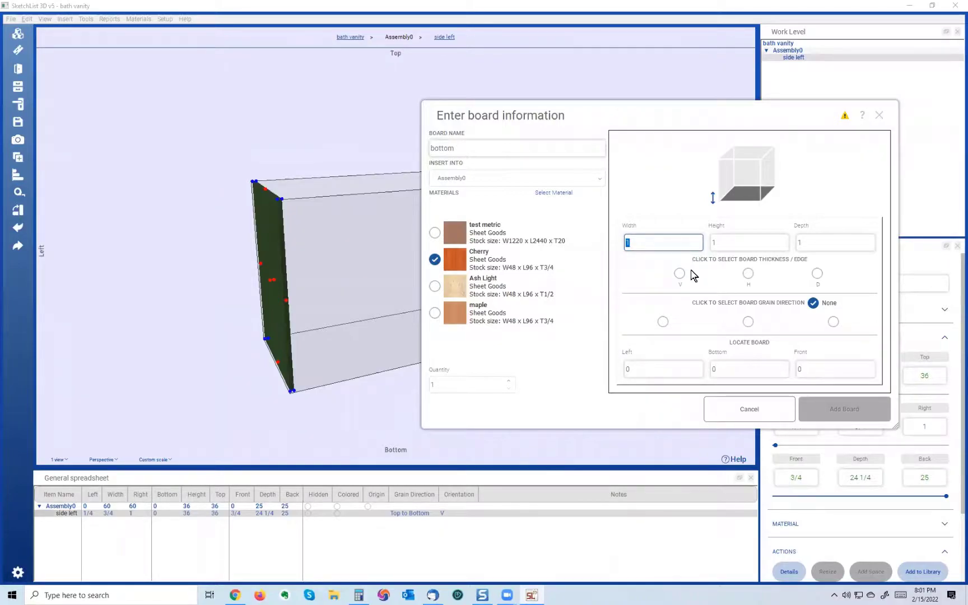
text(12)
click(723, 245)
key(BackSpace)
text(.75)
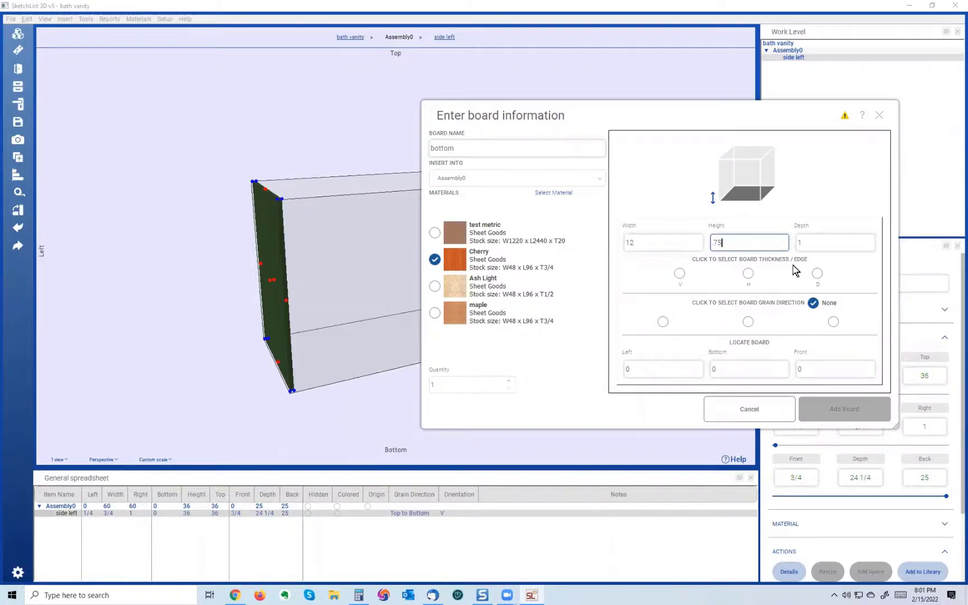
click(818, 242)
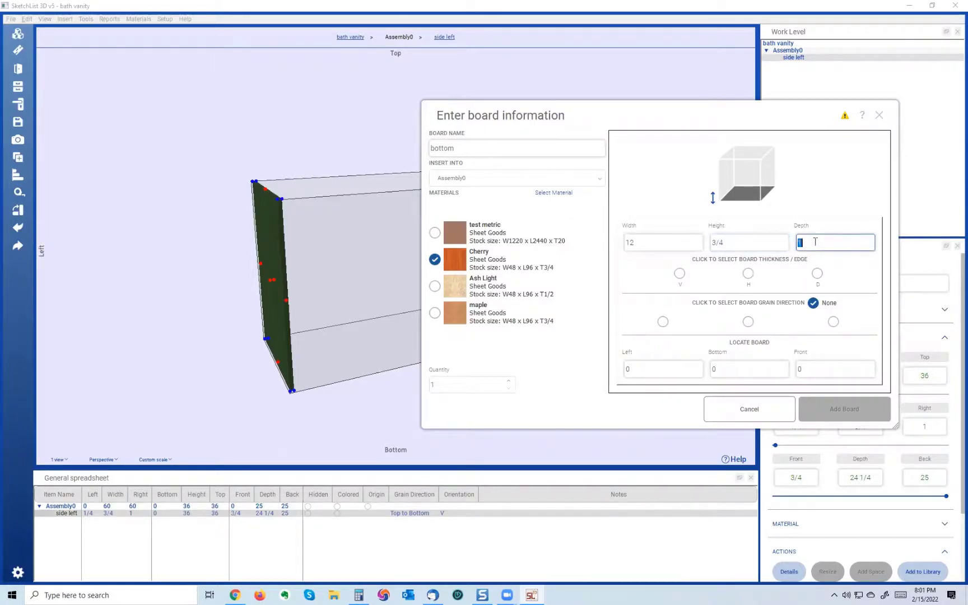
text(20)
click(748, 275)
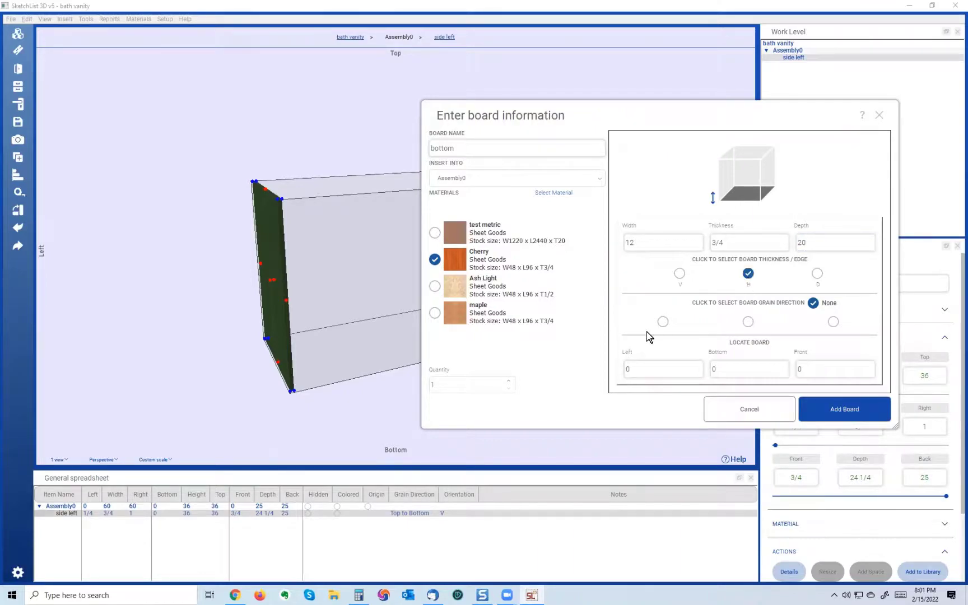
click(663, 322)
Locate the bottom board at Left 1, Front .75 and Bottom 4, and add it to the assembly.
click(639, 368)
double_click(638, 368)
text(1)
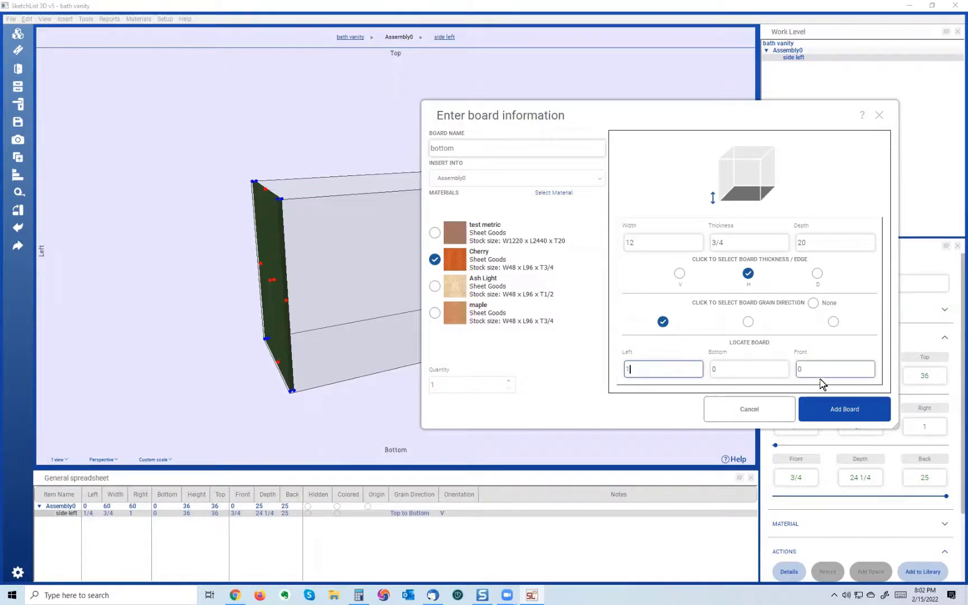
double_click(802, 370)
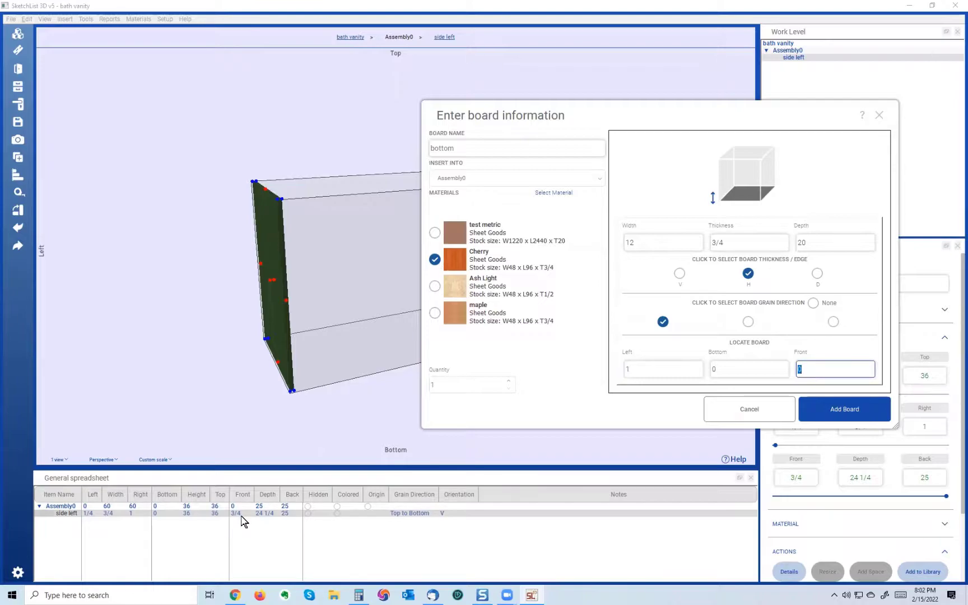
key(BackSpace)
text(.75)
click(723, 371)
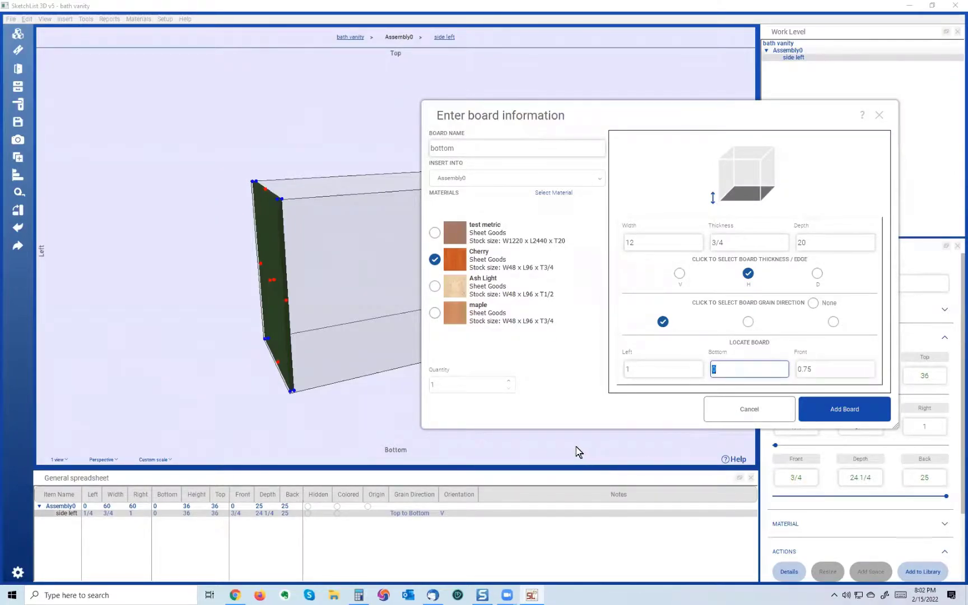
text(4)
click(816, 408)
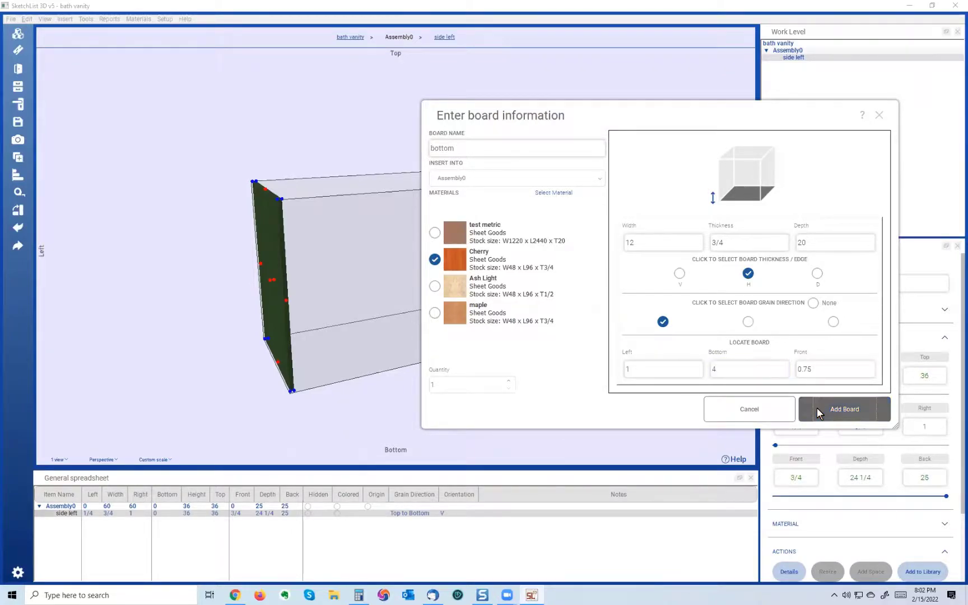
drag(356, 362, 378, 368)
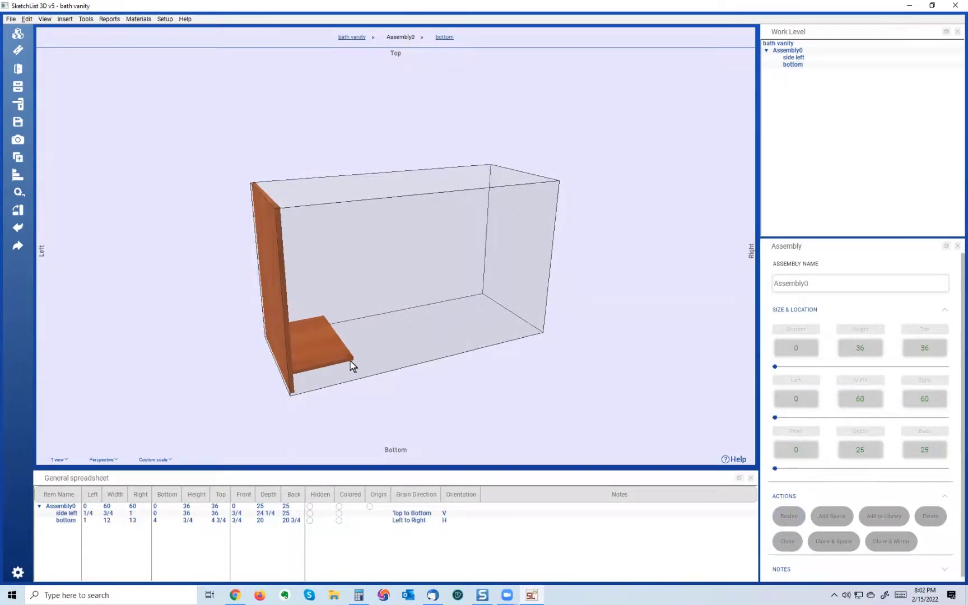
scroll(347, 359, up, 3)
click(284, 377)
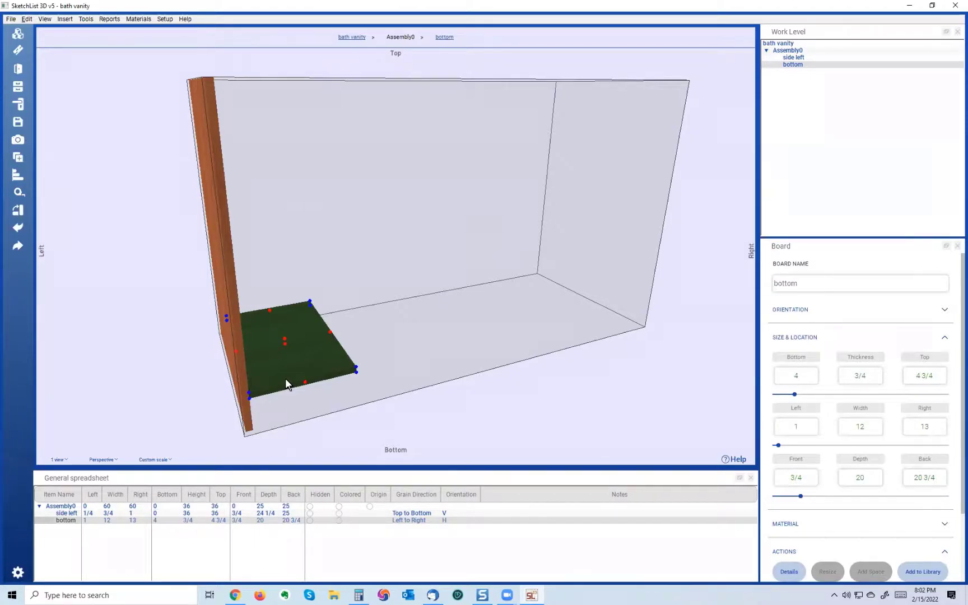
drag(311, 388, 288, 398)
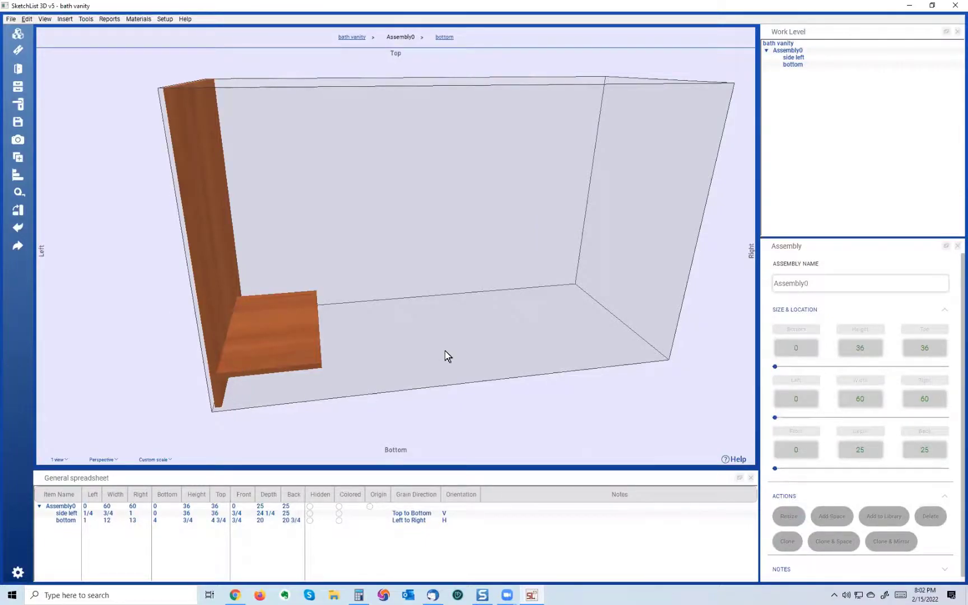
Start another new board in Assembly0 named "back" and assign it the Ash Light material.
click(18, 49)
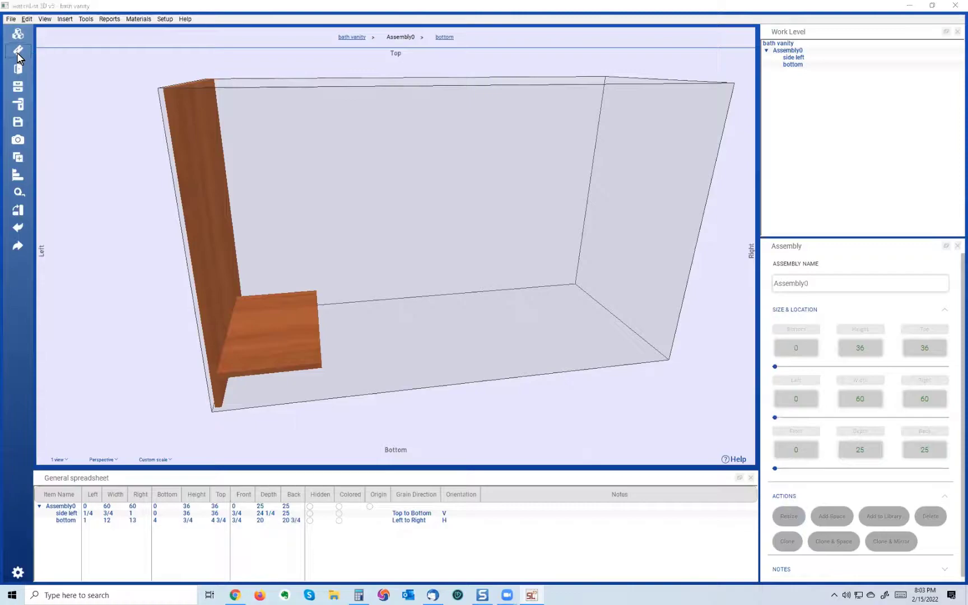
click(336, 165)
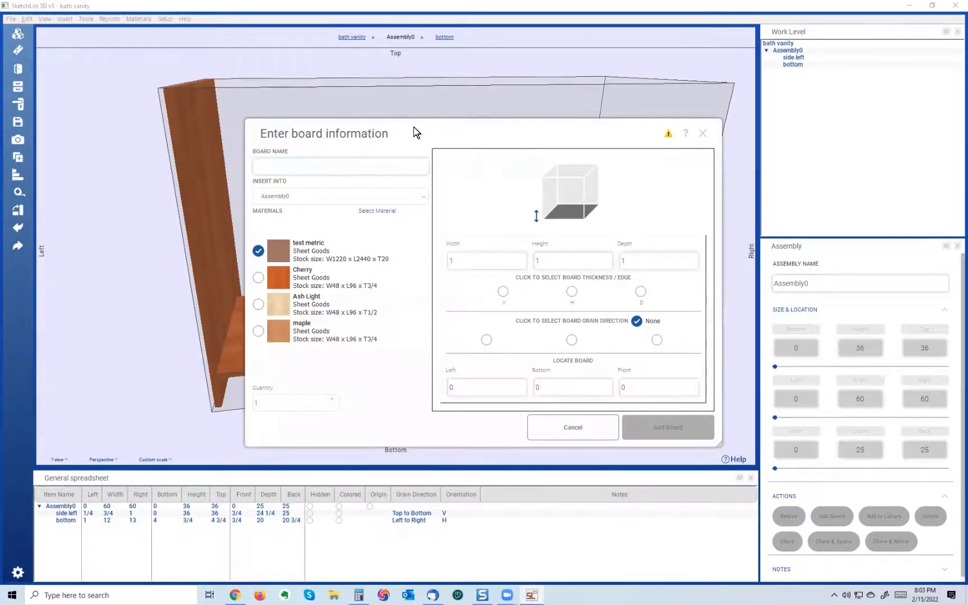
drag(417, 131, 577, 109)
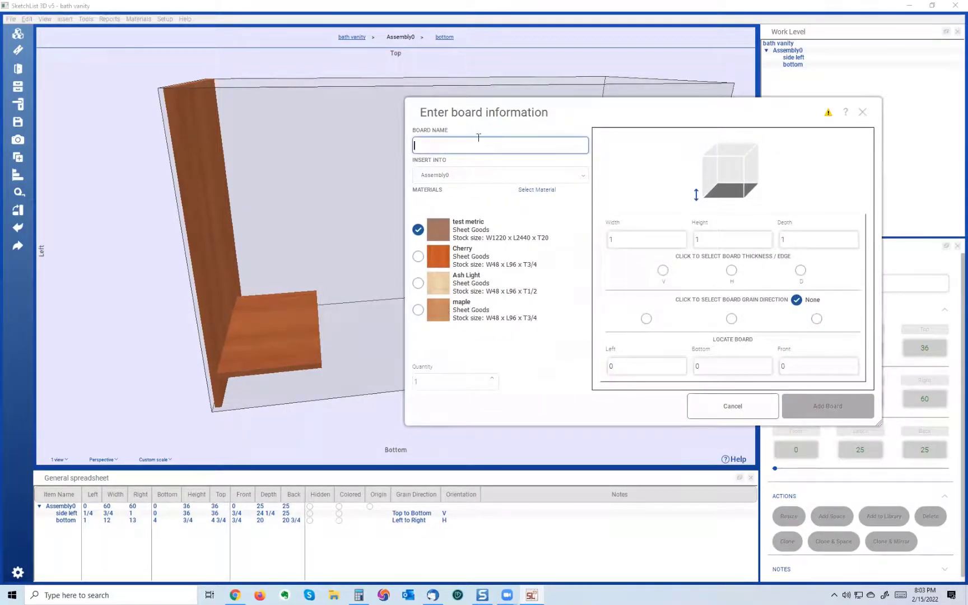
text(ba)
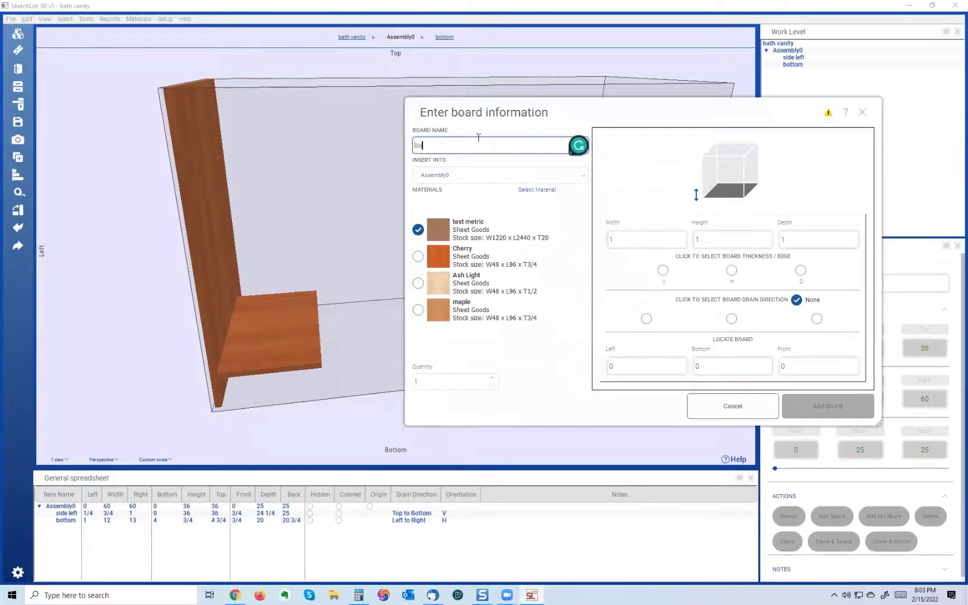
text(ck)
click(418, 283)
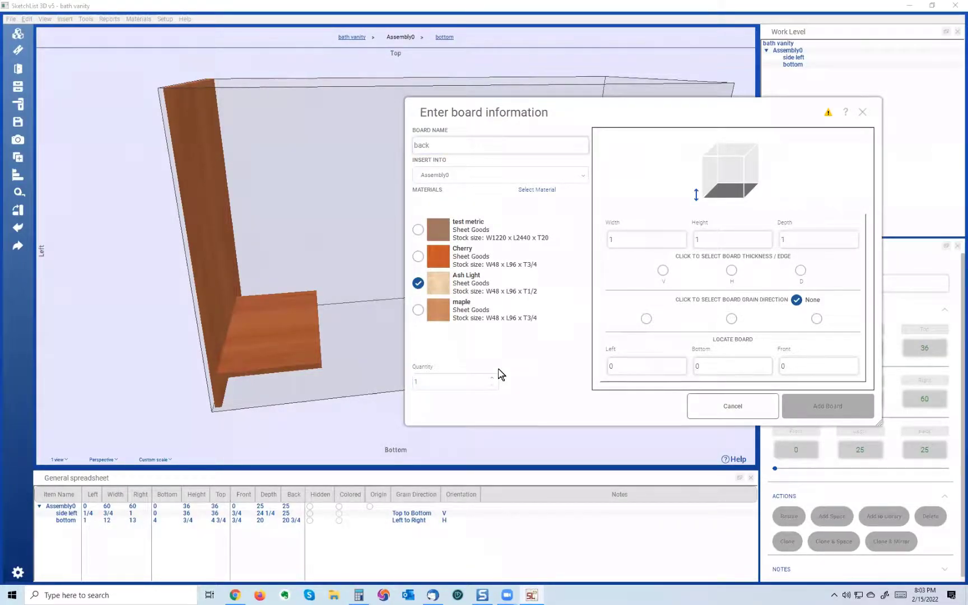
Size the back board 12 wide, 12 high and .5 deep, with its thickness along the depth and top-to-bottom grain.
click(628, 241)
double_click(629, 239)
text(12)
double_click(707, 239)
text(12)
double_click(811, 241)
text(.5)
click(801, 270)
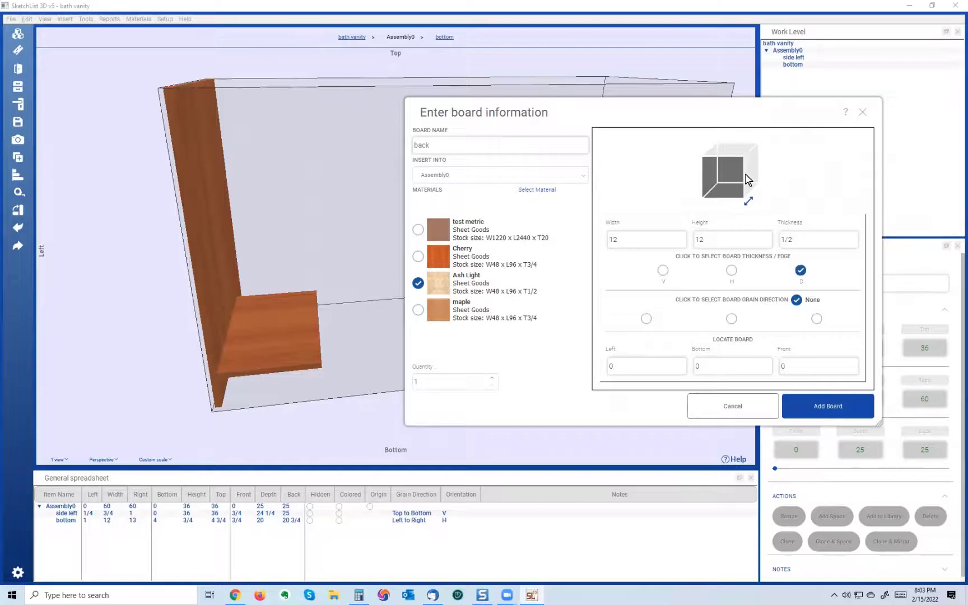
click(732, 320)
Locate the back board at Left 1 and Bottom 4.75, keeping Front at 0, and add it to the assembly.
double_click(651, 368)
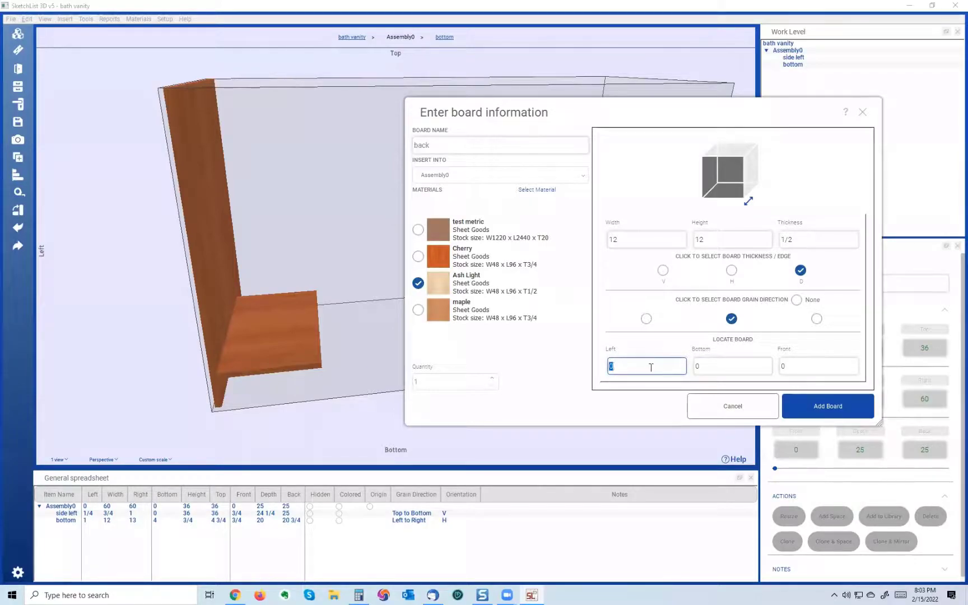
text(1)
click(724, 367)
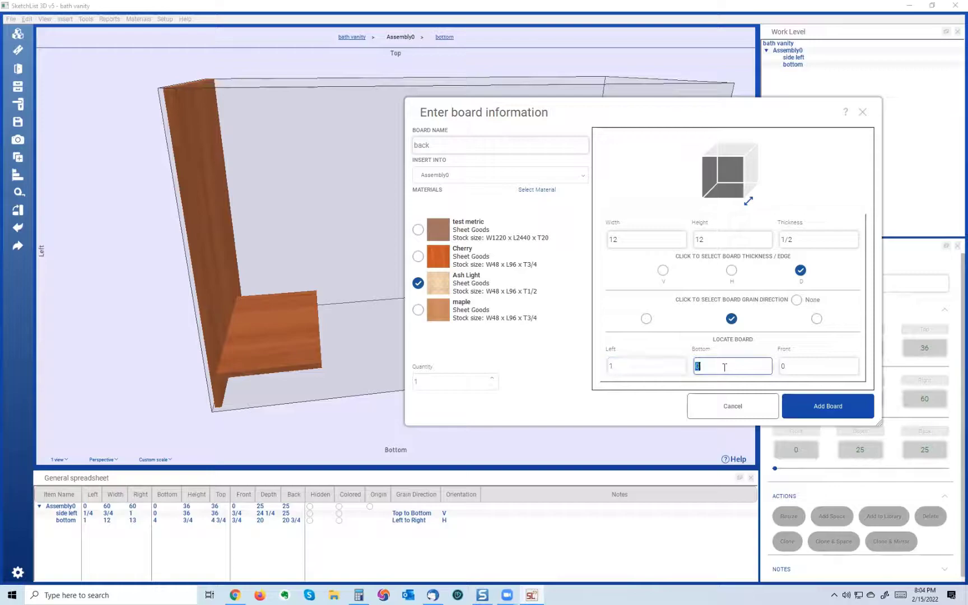
text(4.75)
click(800, 366)
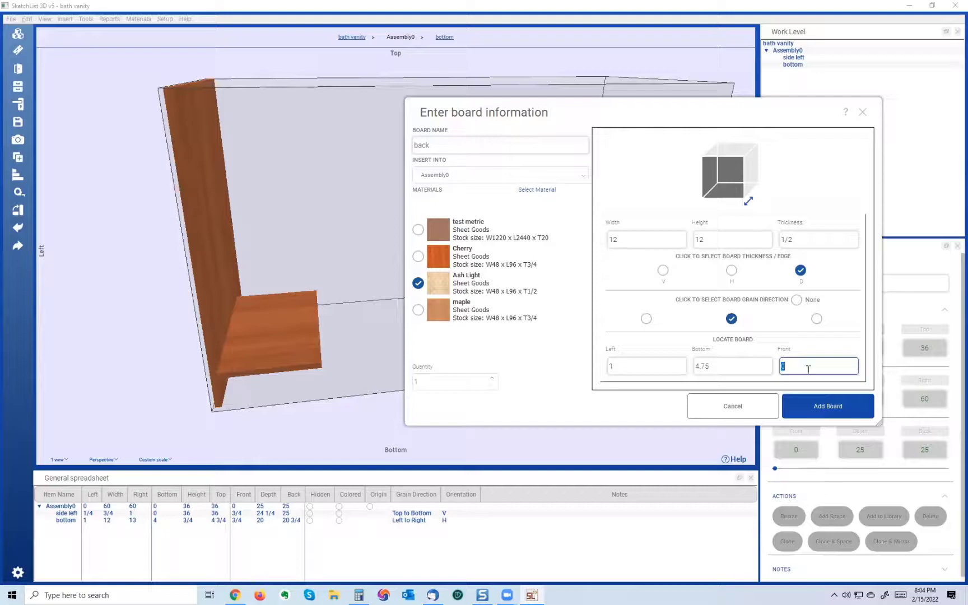
click(819, 404)
Clone and mirror the side left board to create the matching side at the right end of the assembly.
drag(274, 348, 254, 368)
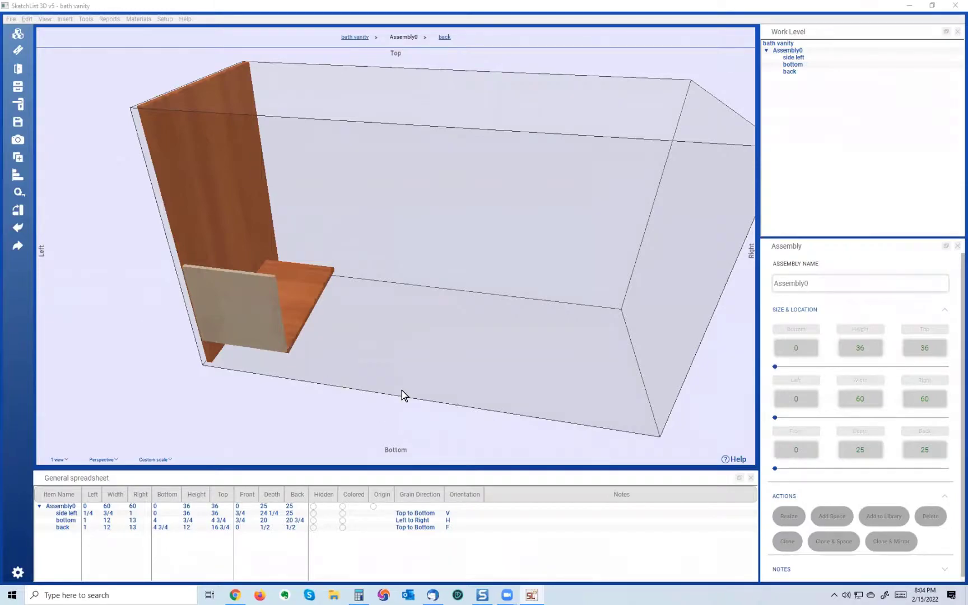
drag(403, 373, 442, 371)
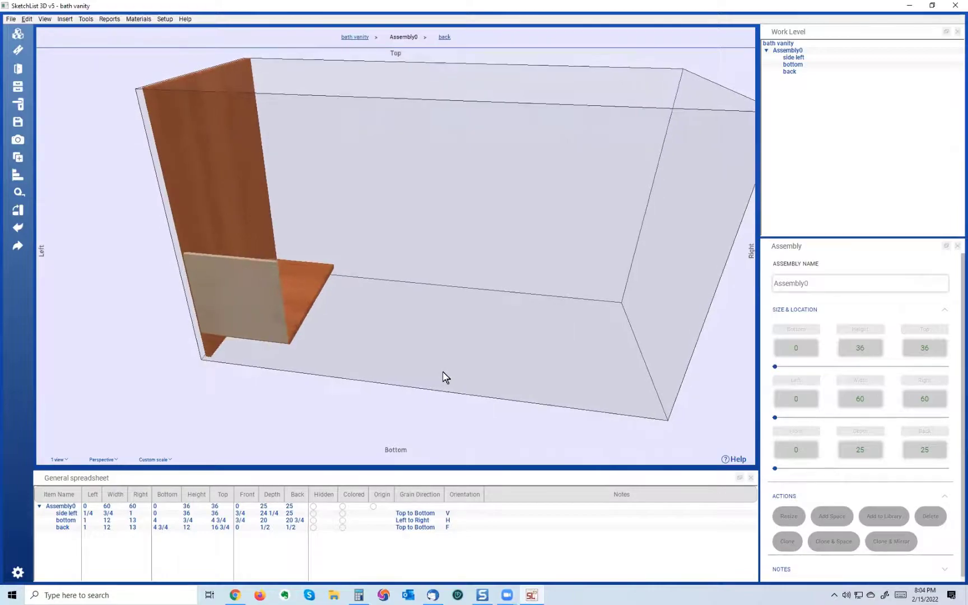
click(207, 181)
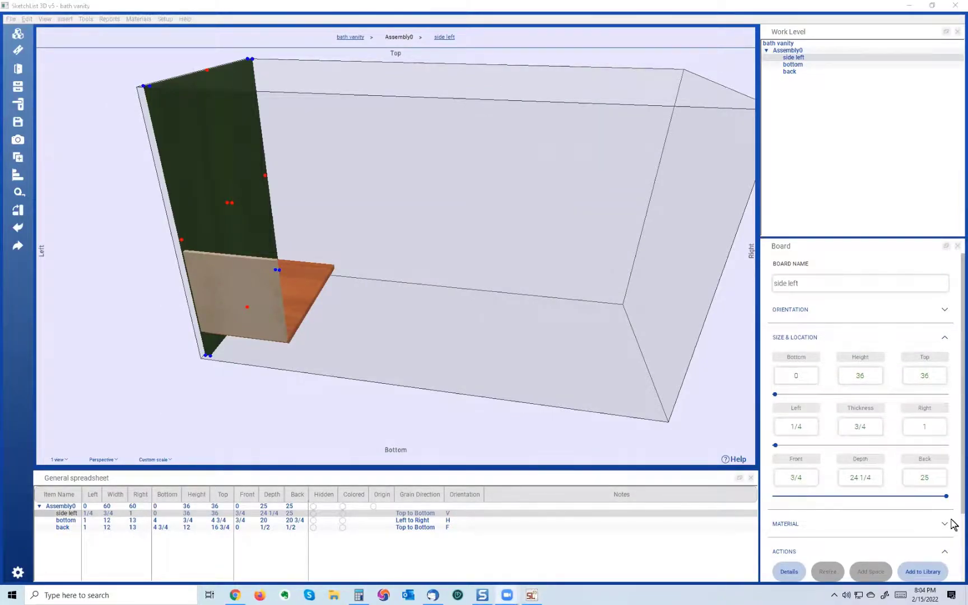
scroll(851, 497, down, 3)
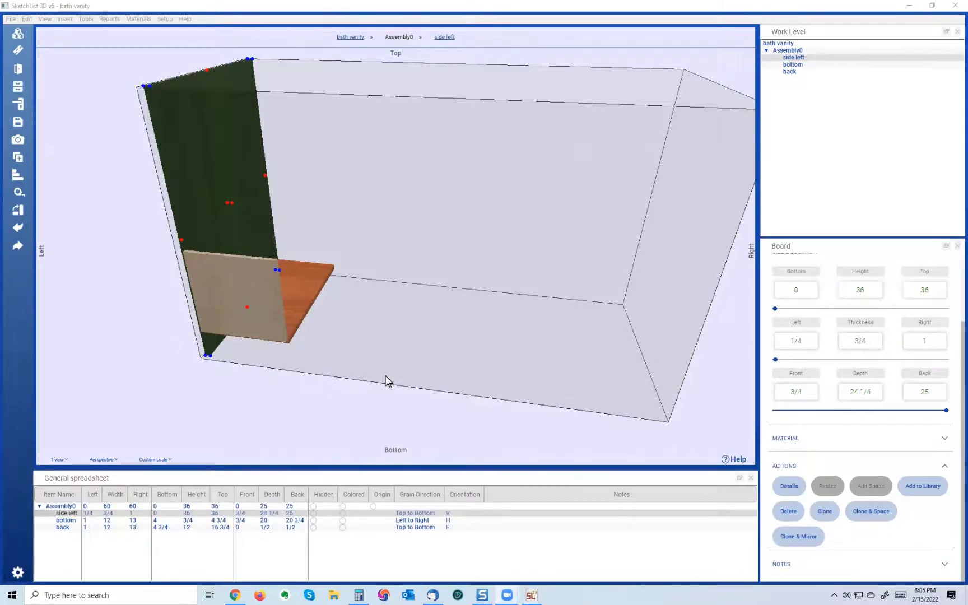
drag(429, 362, 446, 360)
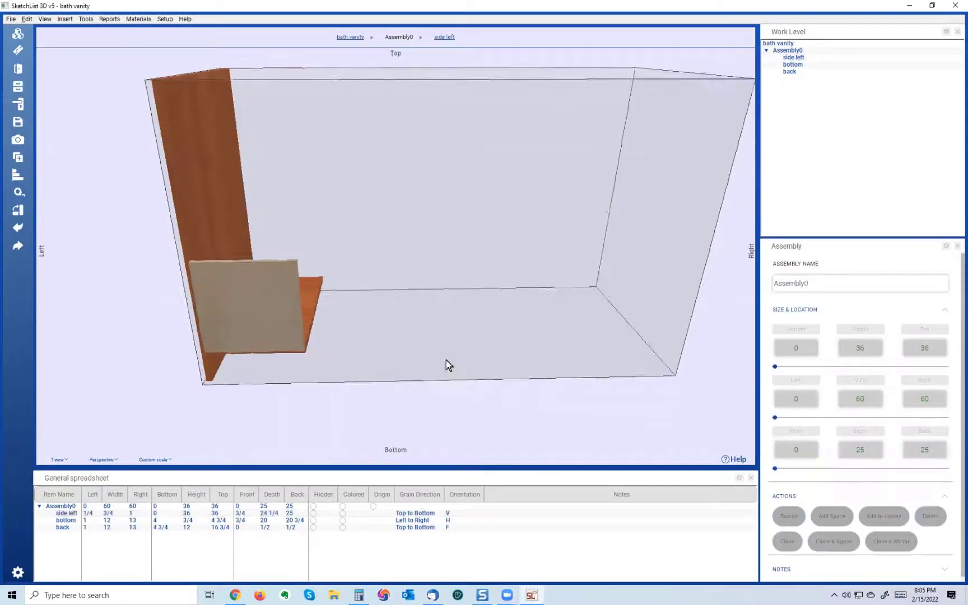
click(194, 228)
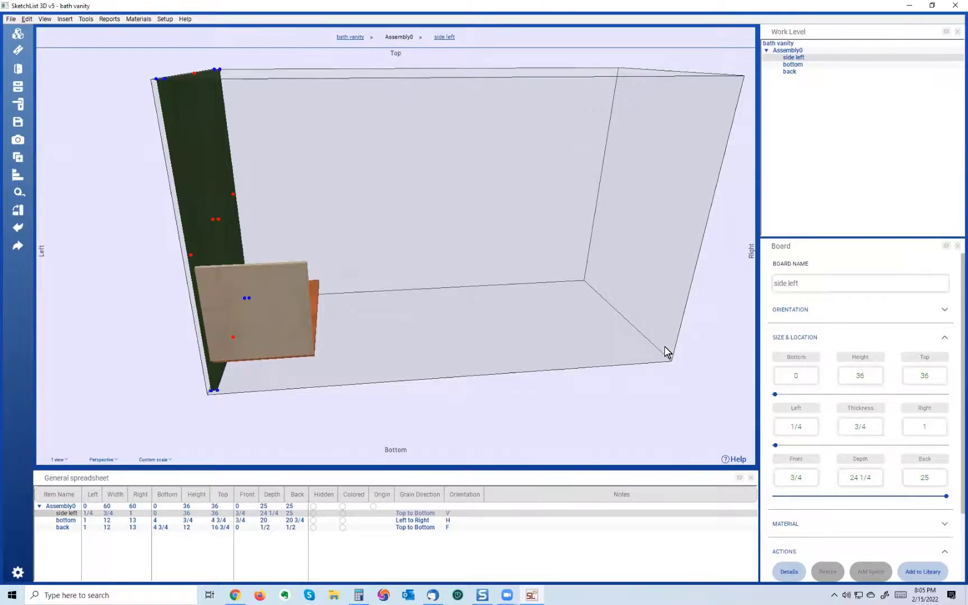
scroll(824, 510, down, 3)
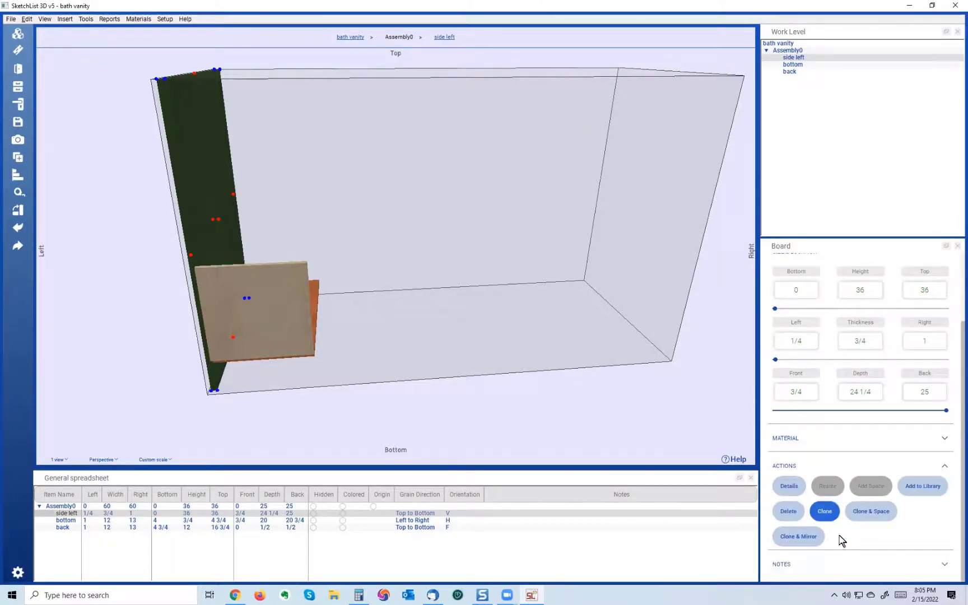
click(788, 543)
click(490, 332)
drag(490, 332, 505, 324)
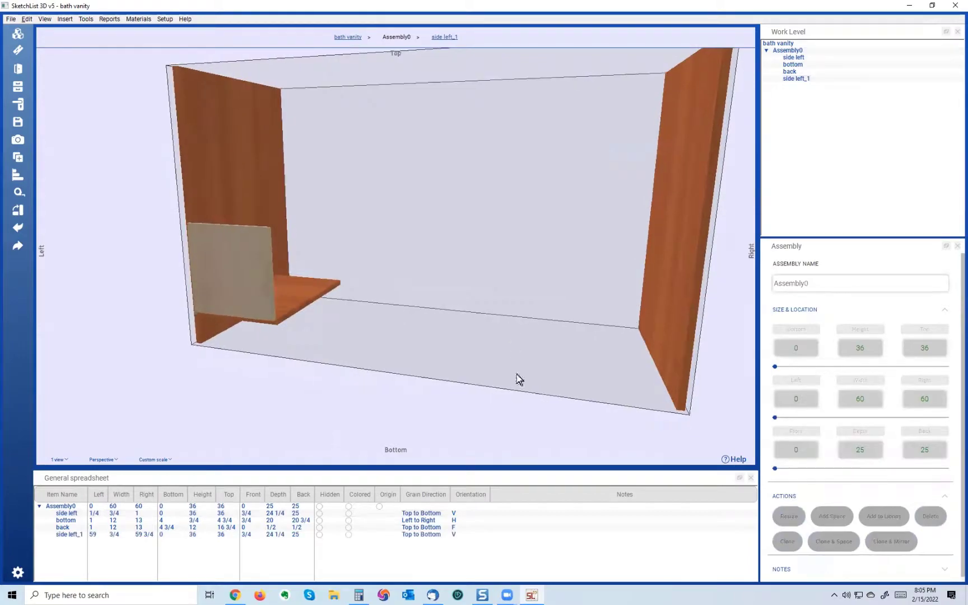
Check the mirrored right side board's location within Assembly0 against the assembly's outer dimensions.
click(213, 506)
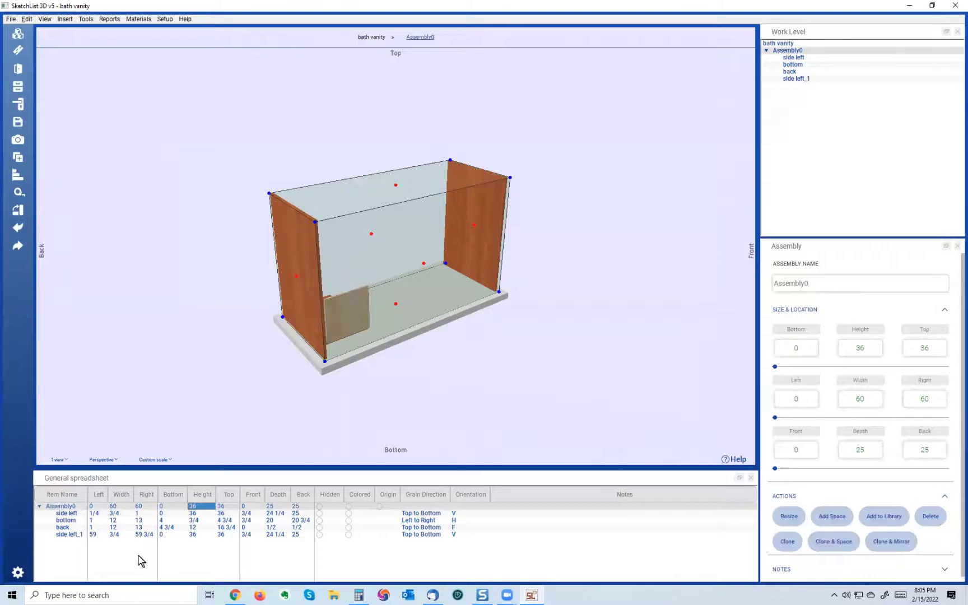
click(147, 535)
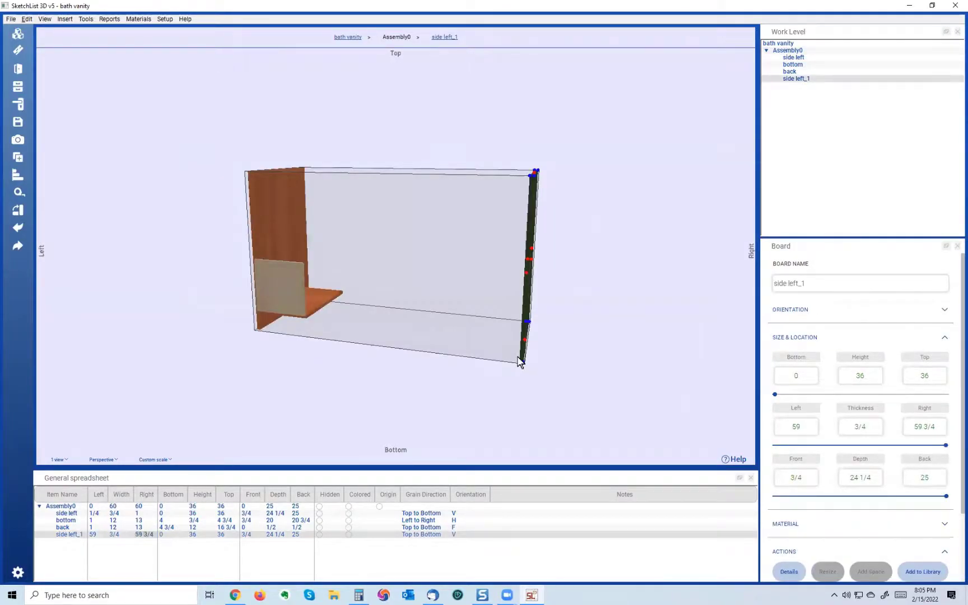
scroll(522, 370, up, 2)
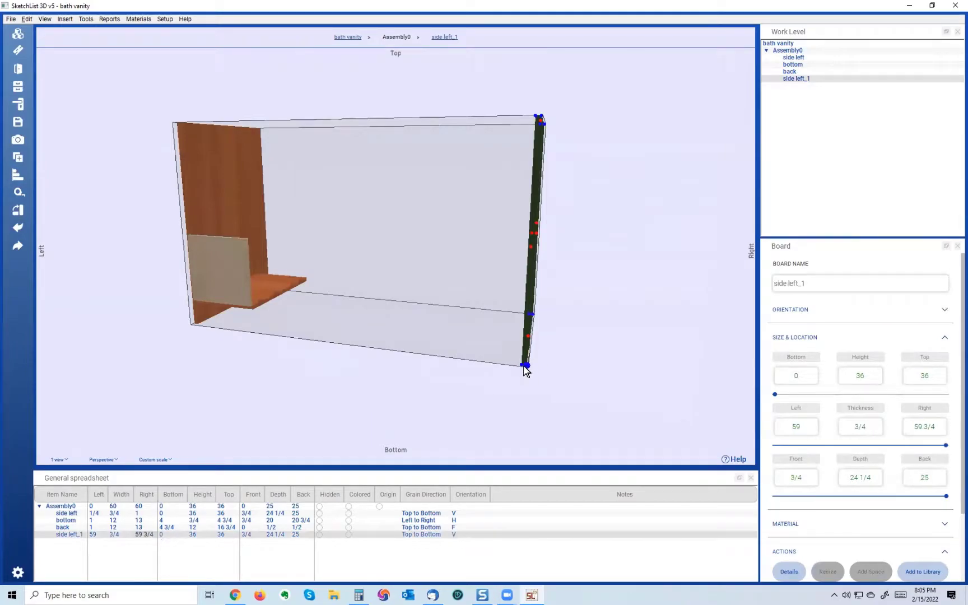
click(475, 341)
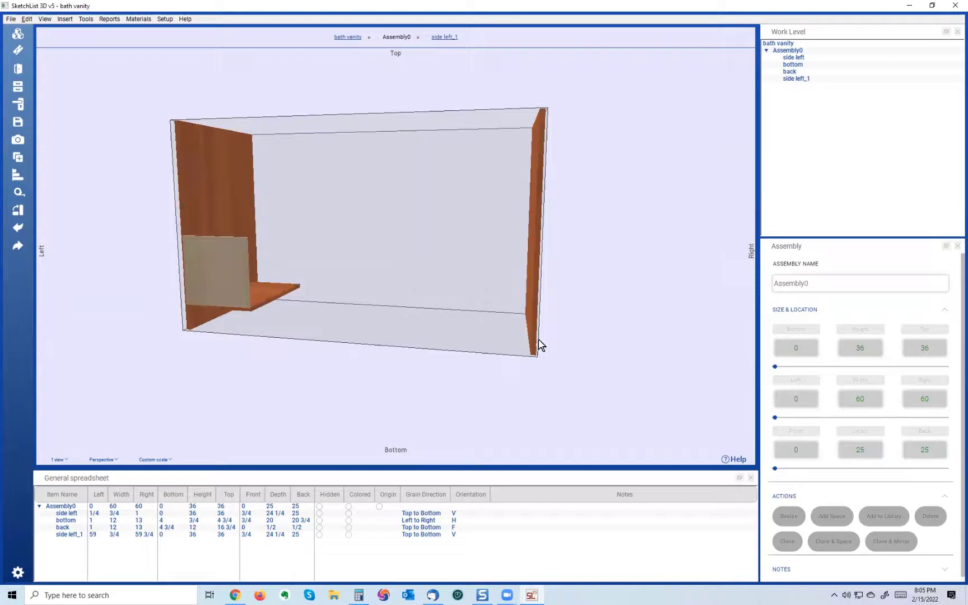
drag(519, 339, 545, 331)
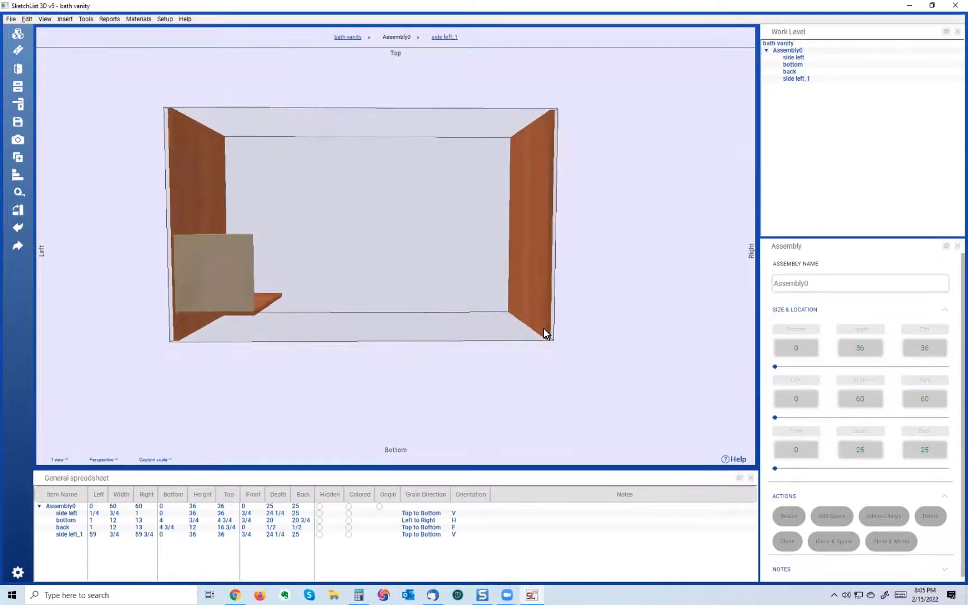
click(19, 194)
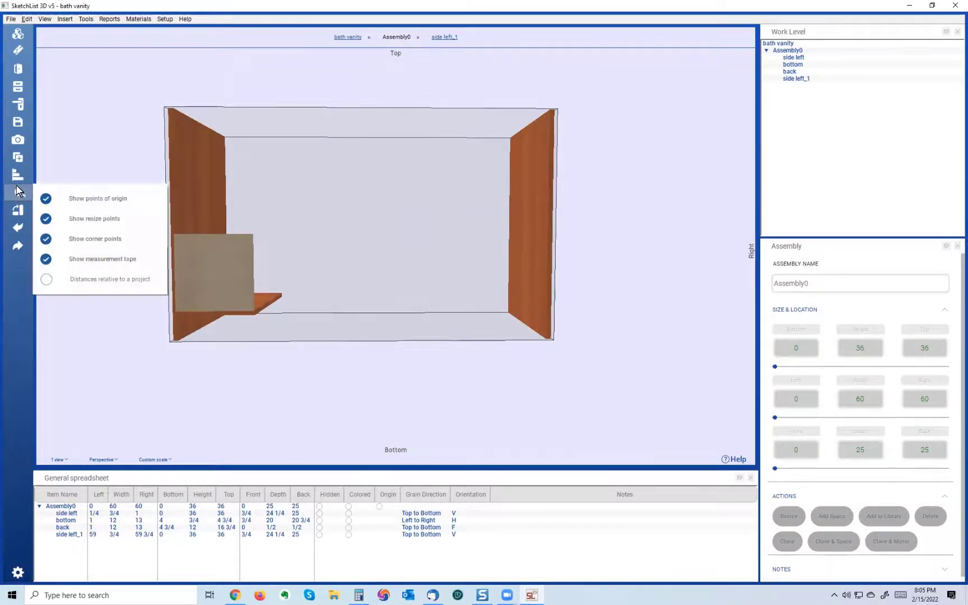
drag(331, 262, 357, 147)
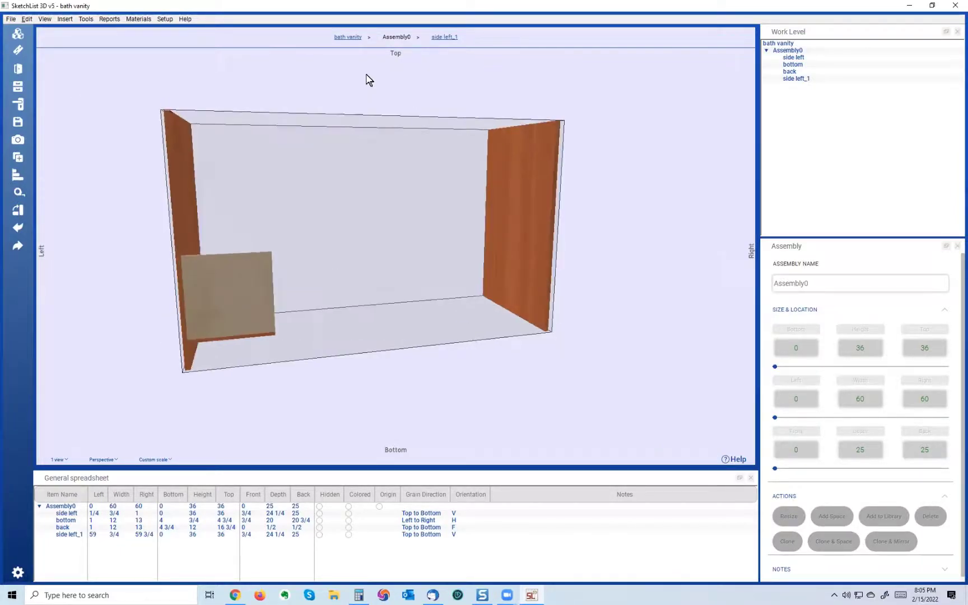
Return to the bath vanity project level, select Assembly0 and turn off the display of points of origin.
click(347, 38)
click(374, 327)
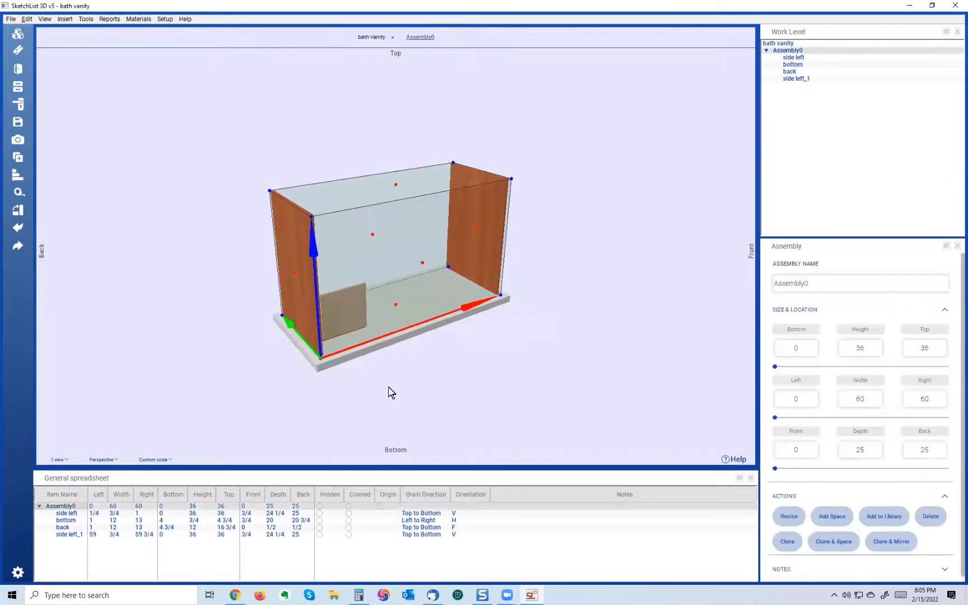
drag(388, 344, 316, 368)
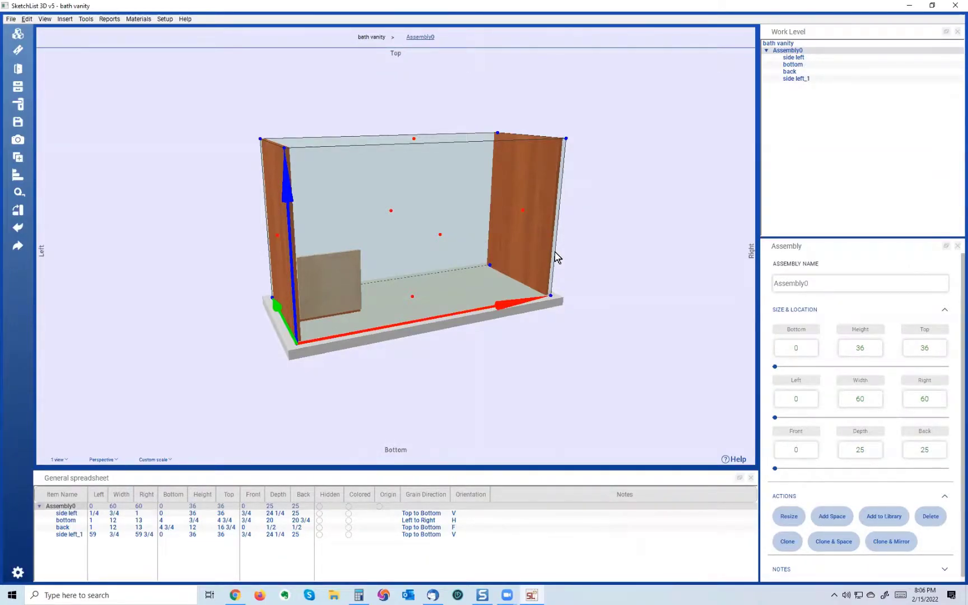
drag(542, 299, 519, 298)
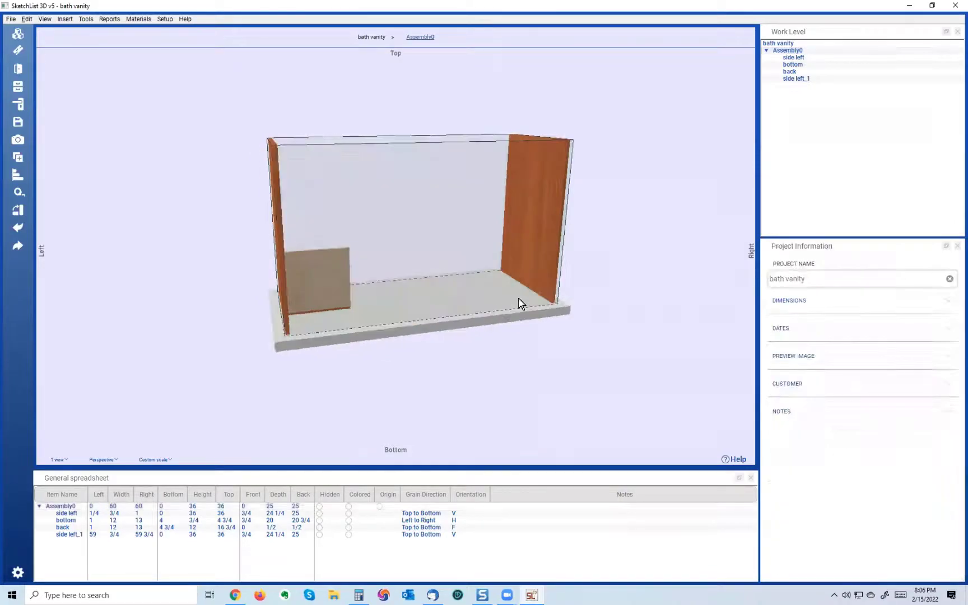
click(555, 268)
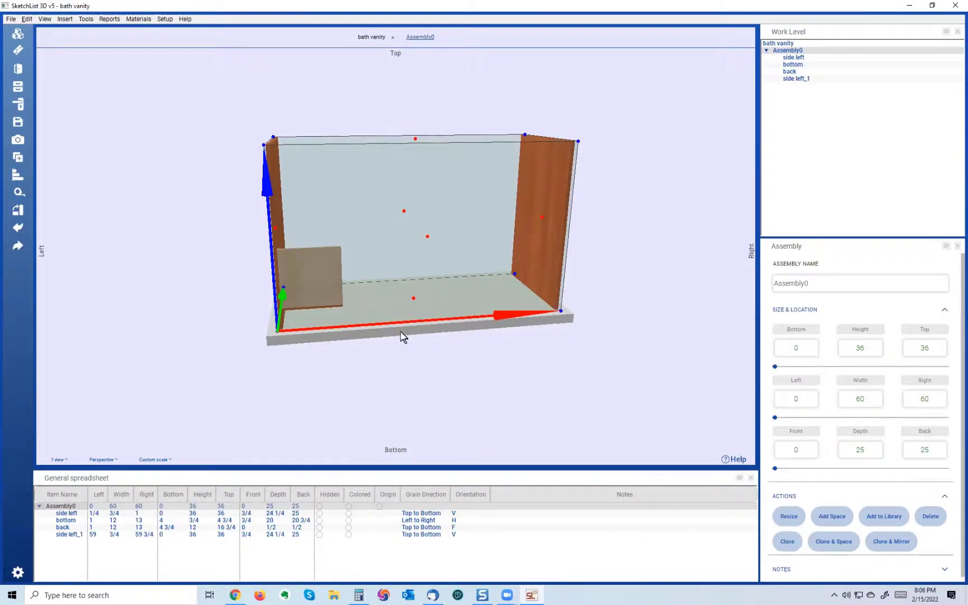
mouse_move(349, 331)
mouse_down()
mouse_move(379, 328)
mouse_move(333, 335)
mouse_up()
click(332, 335)
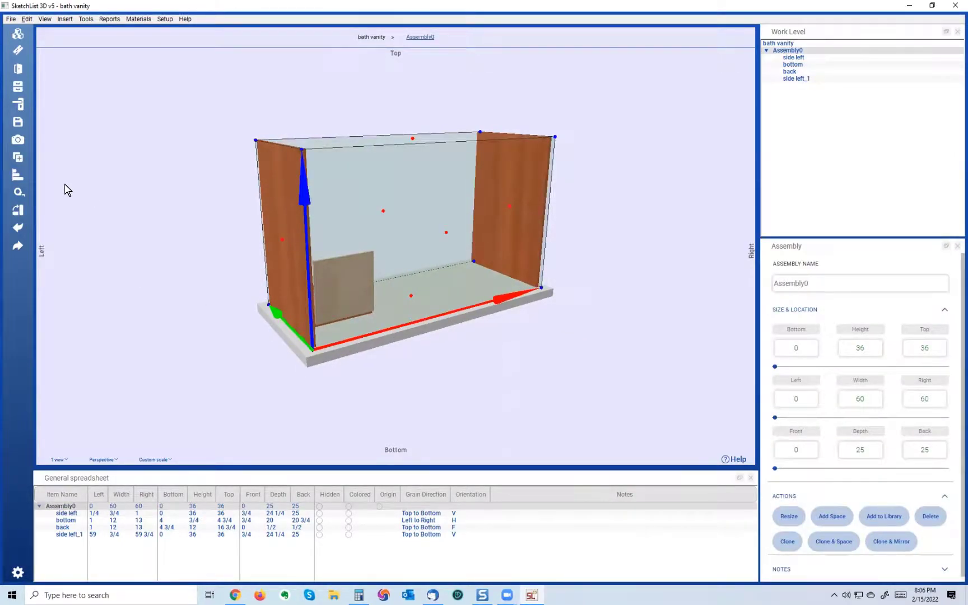
click(18, 194)
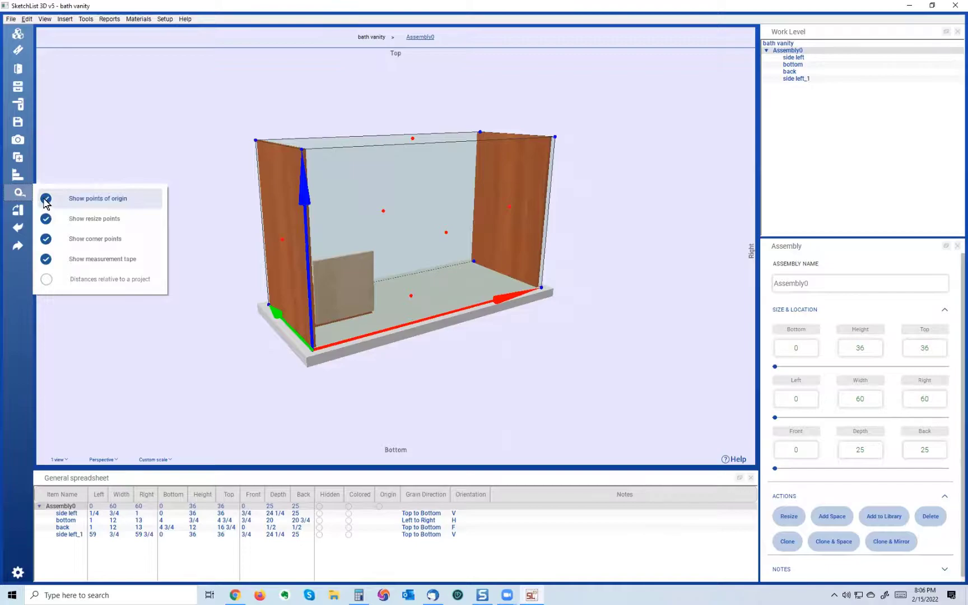
click(44, 200)
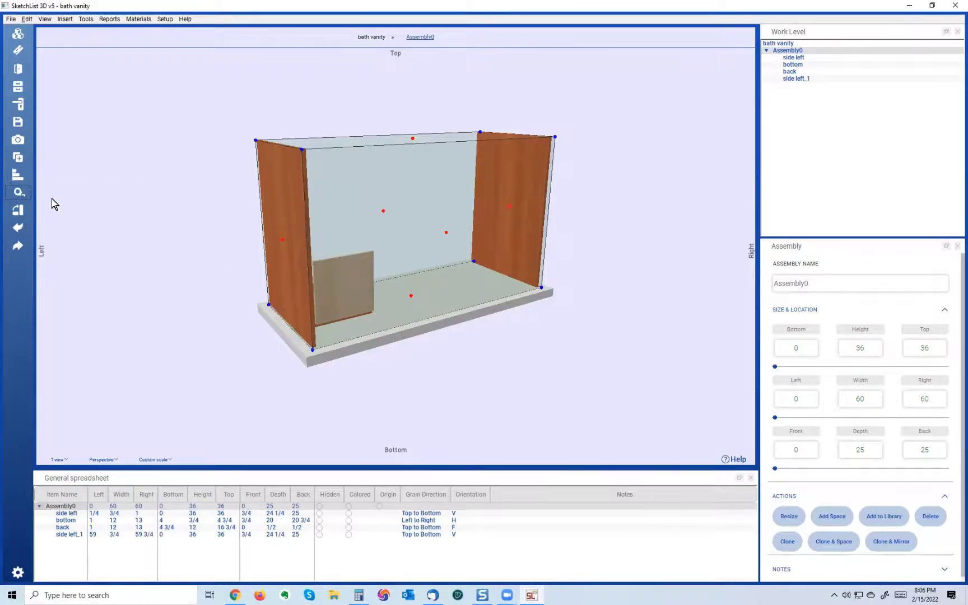
Enter Assembly0 and compare the right side board's Left location with the bottom board's right end.
click(424, 38)
scroll(409, 272, up, 3)
right_drag(403, 337, 396, 381)
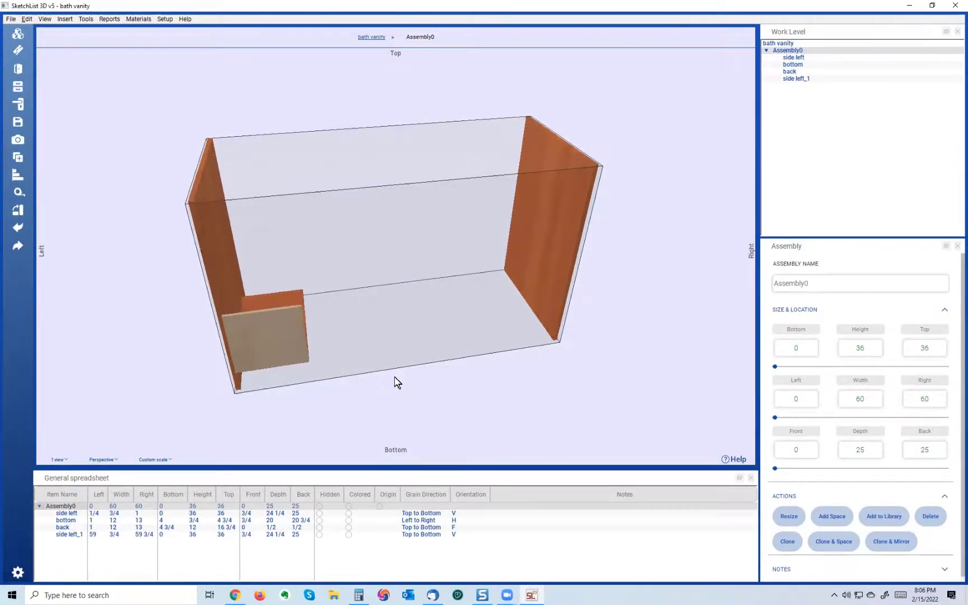
click(270, 296)
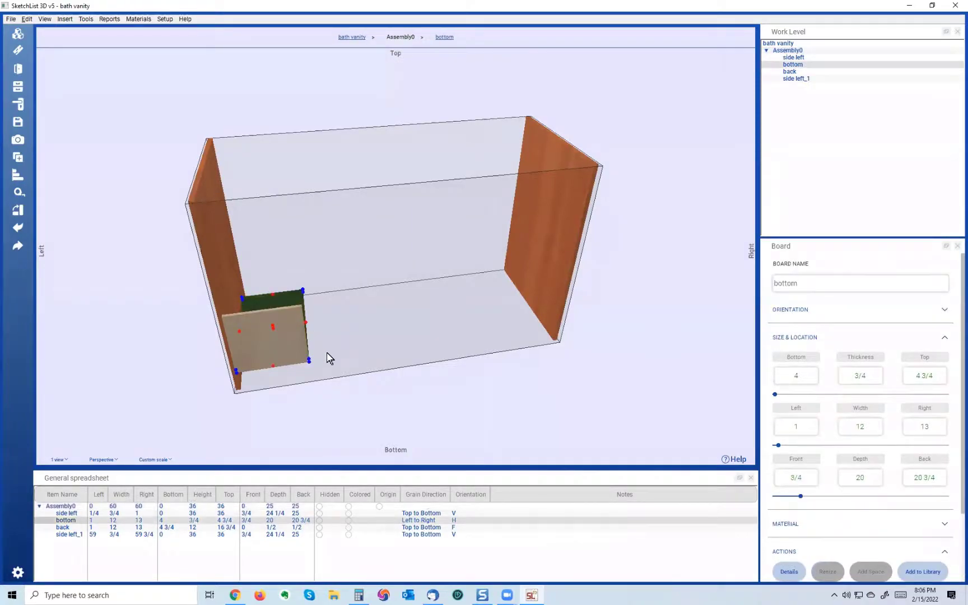
middle_drag(467, 332, 448, 296)
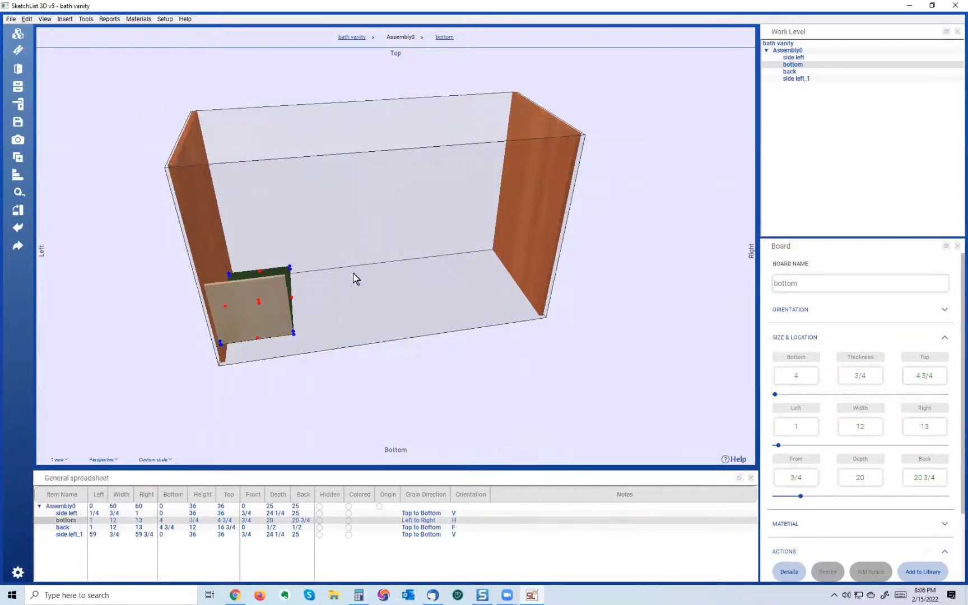
click(545, 191)
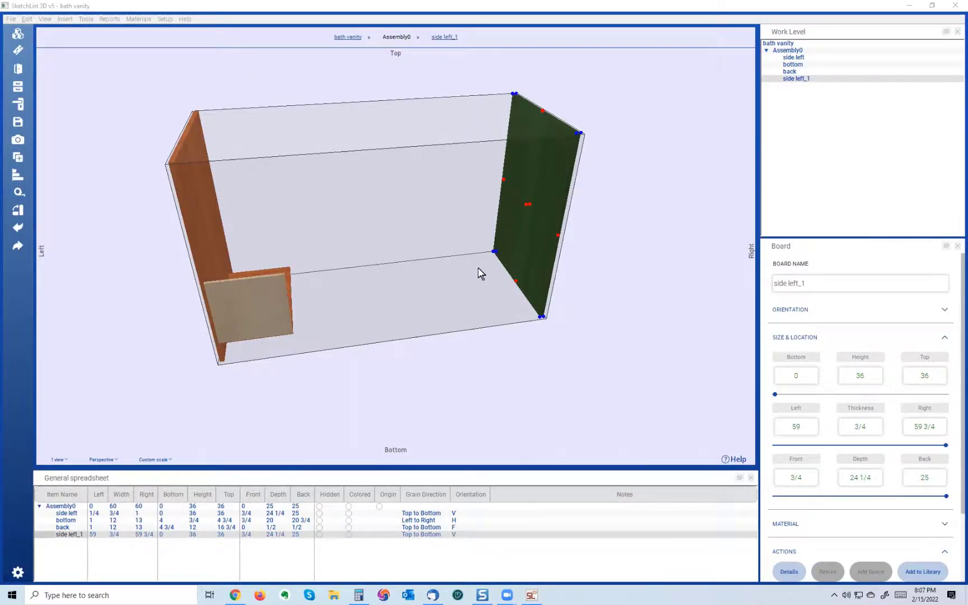
click(441, 316)
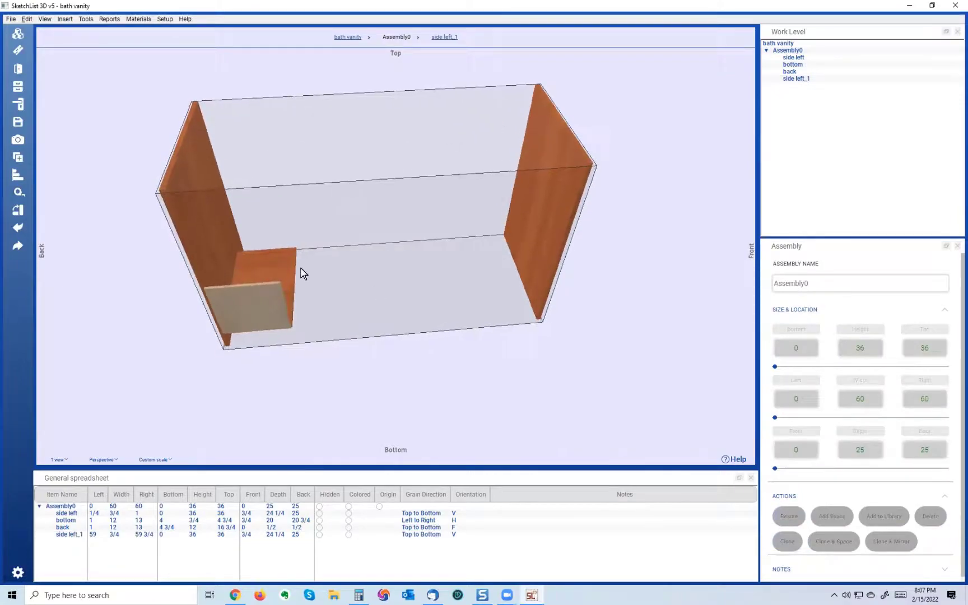
click(279, 272)
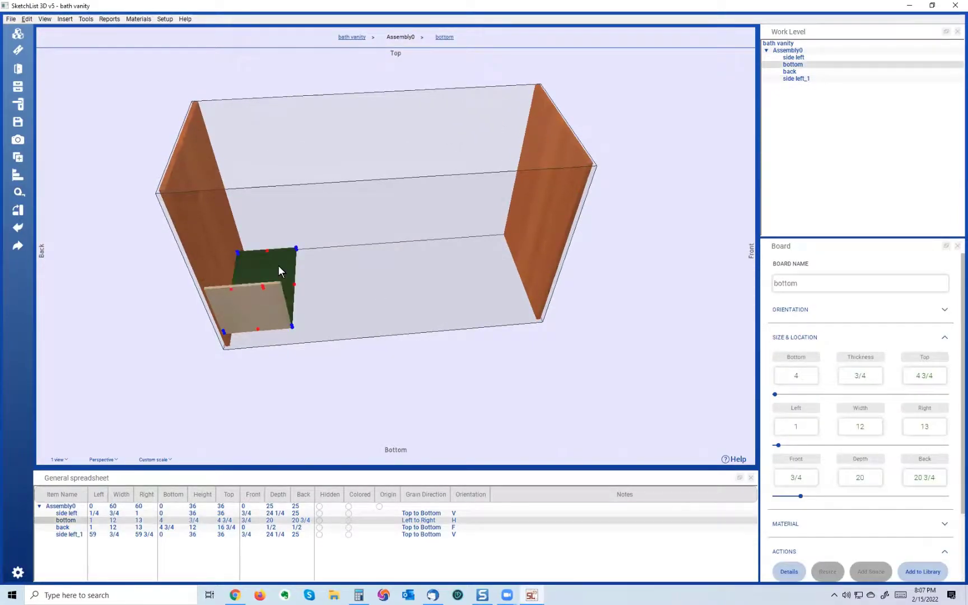
click(537, 222)
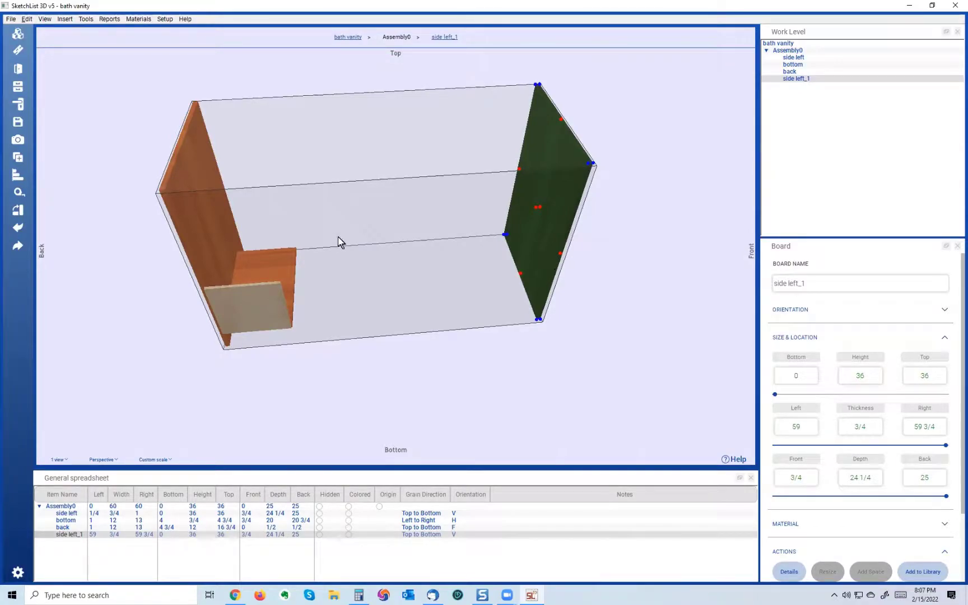
click(268, 268)
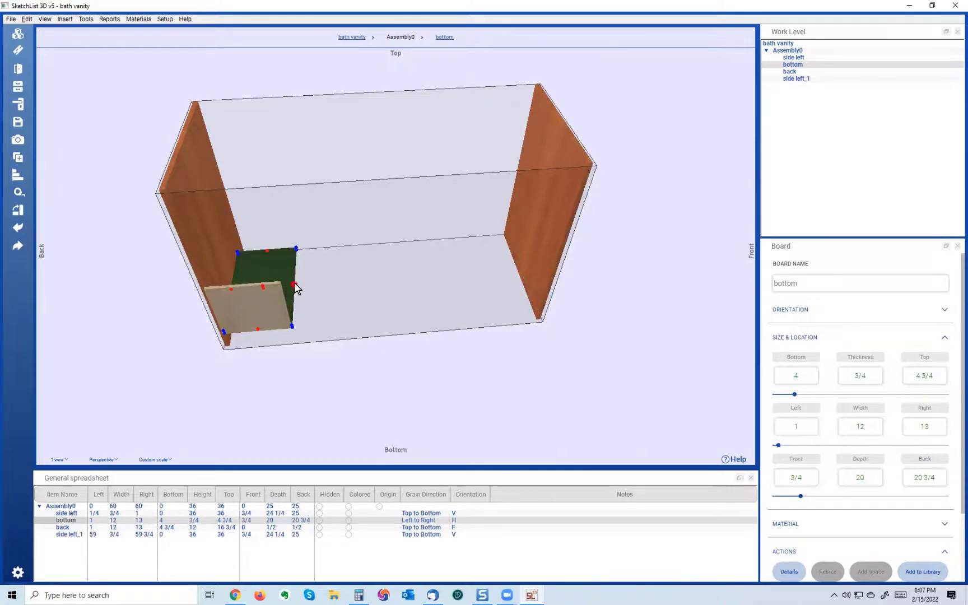
Resize the bottom board from its right edge, setting Right to 59 so it meets the right side board.
drag(296, 283, 293, 281)
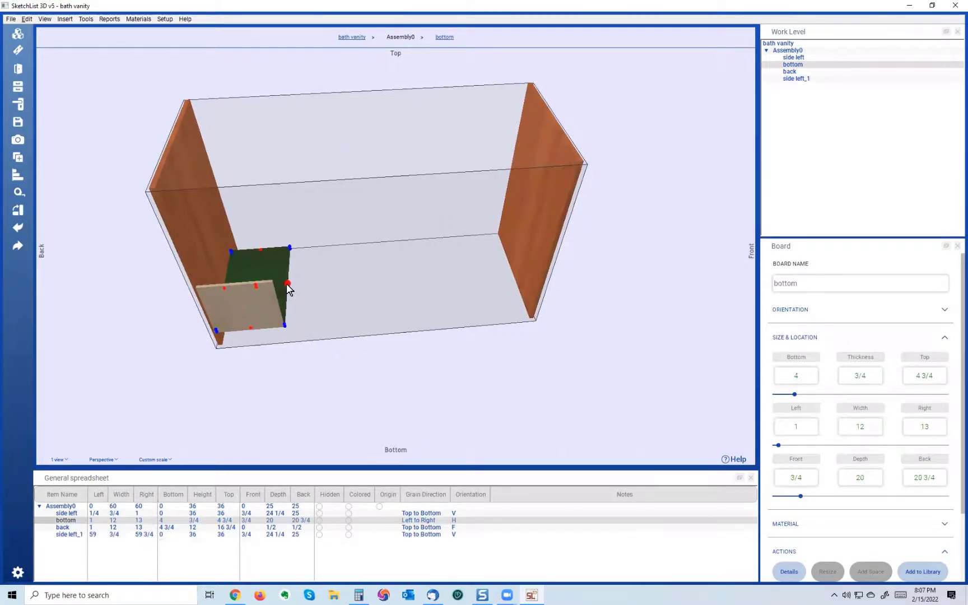
click(287, 282)
double_click(345, 320)
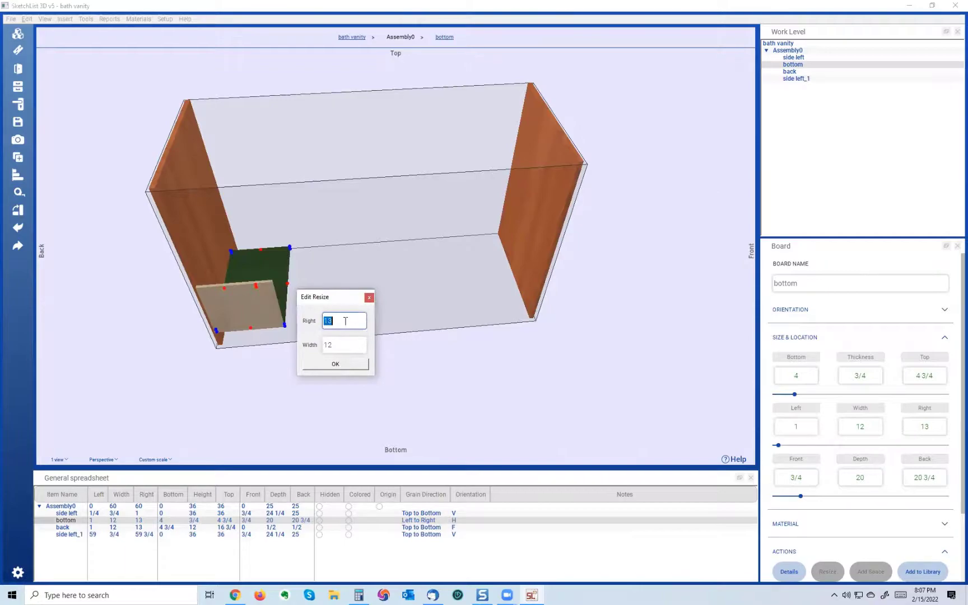
text(59)
click(335, 364)
drag(363, 296, 374, 300)
click(359, 291)
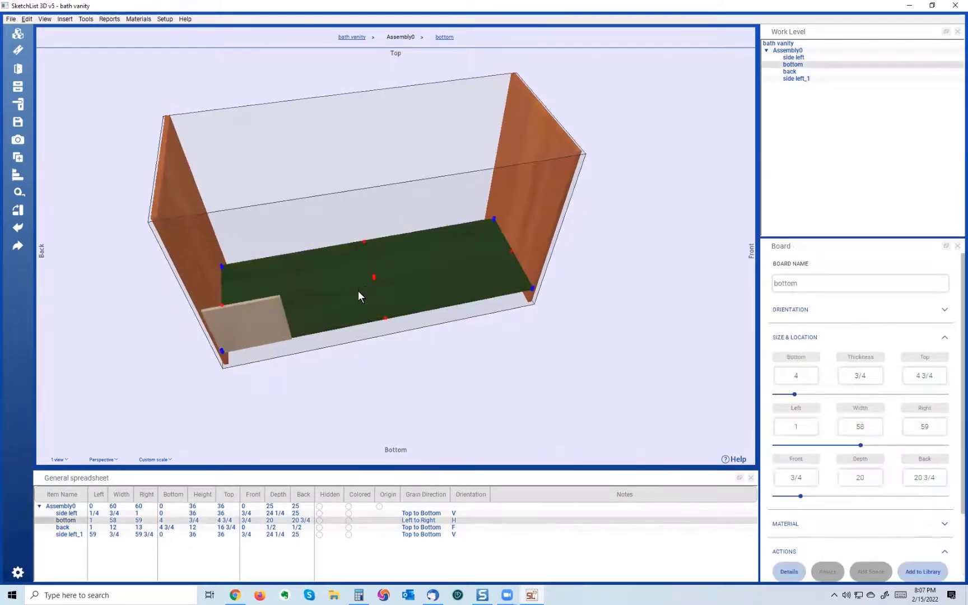
Stretch the bottom board's rear edge to Back 25, making the board 24 1/4 deep.
drag(358, 290, 354, 245)
click(365, 274)
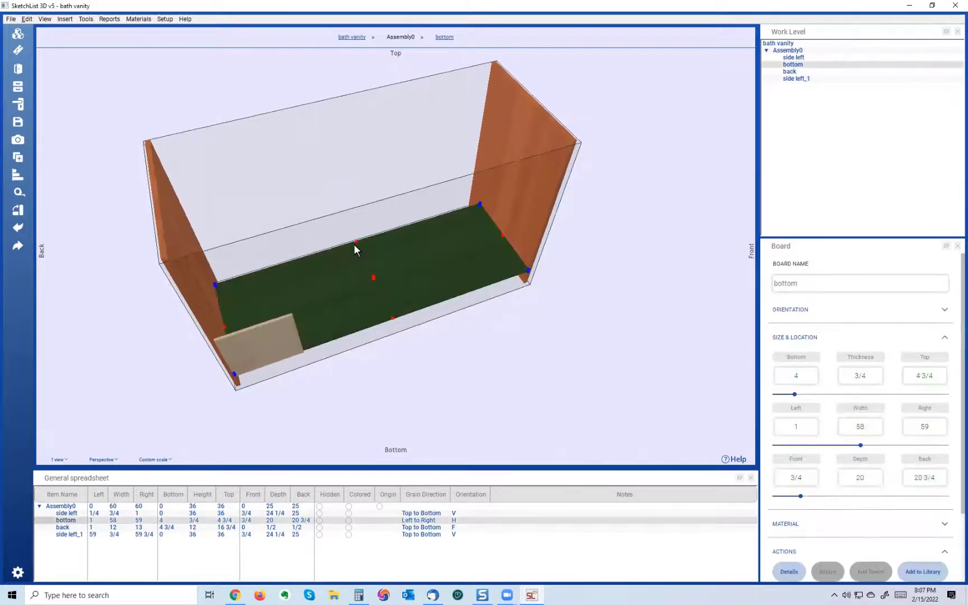
click(501, 185)
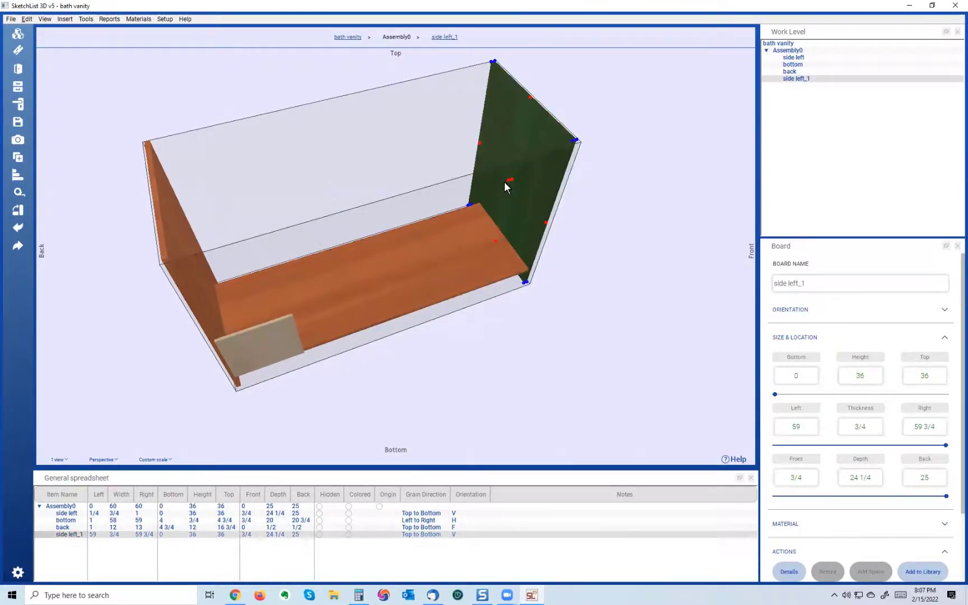
click(450, 243)
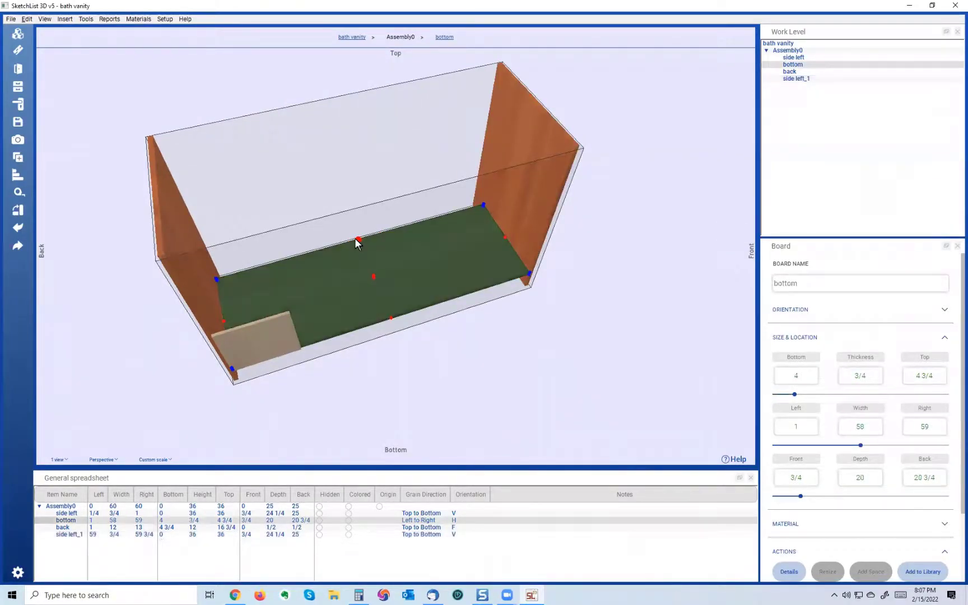
drag(354, 238, 324, 171)
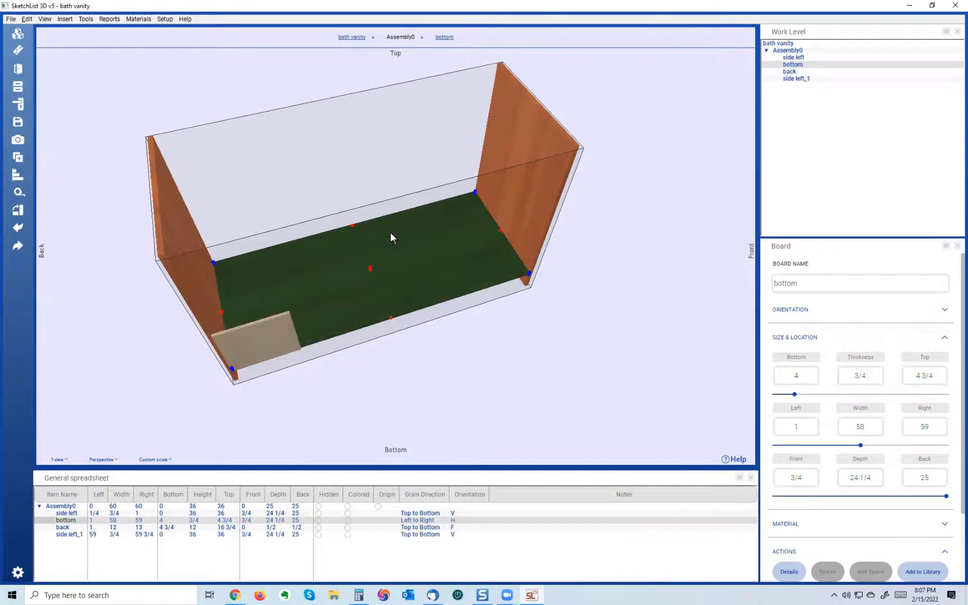
click(937, 476)
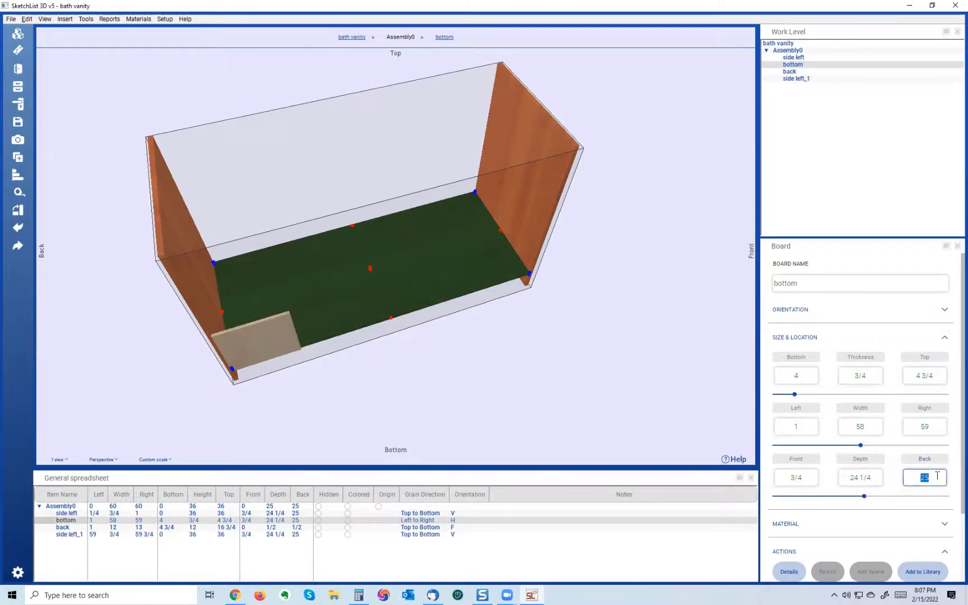
drag(390, 262, 393, 266)
click(393, 266)
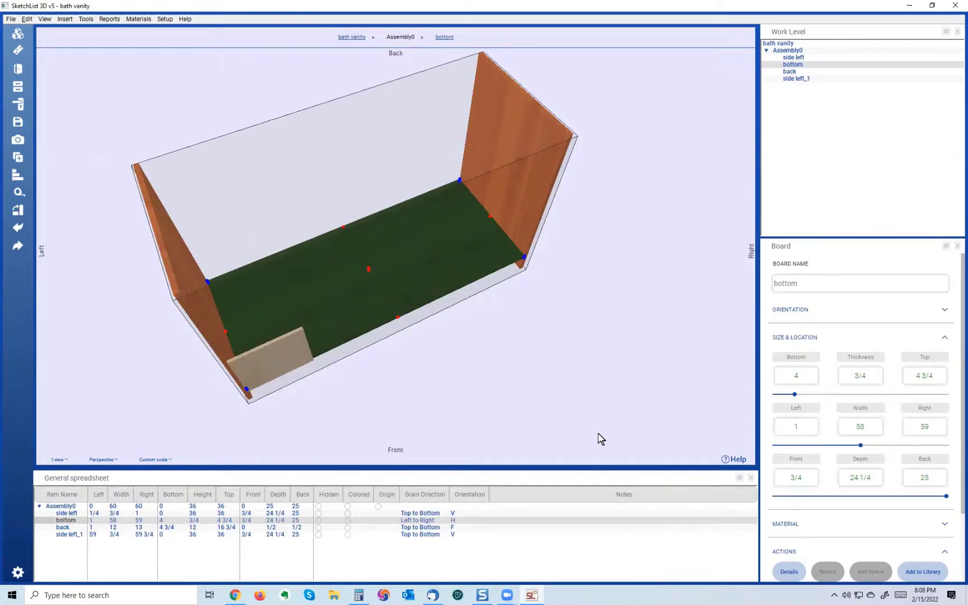
Copy the location of the bottom board's upper rear corner next to the left side board.
drag(392, 307, 178, 351)
click(227, 326)
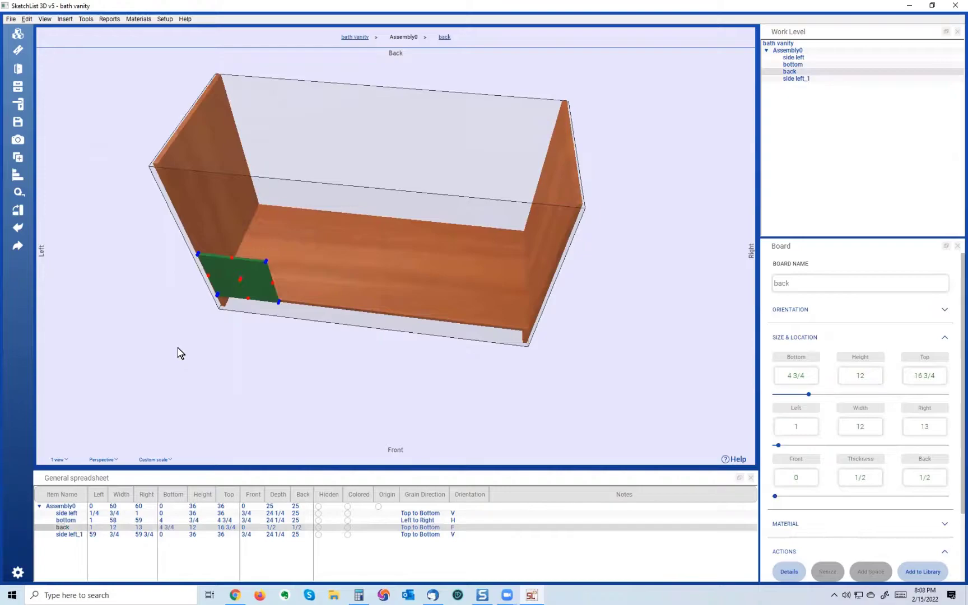
click(255, 233)
scroll(255, 234, up, 4)
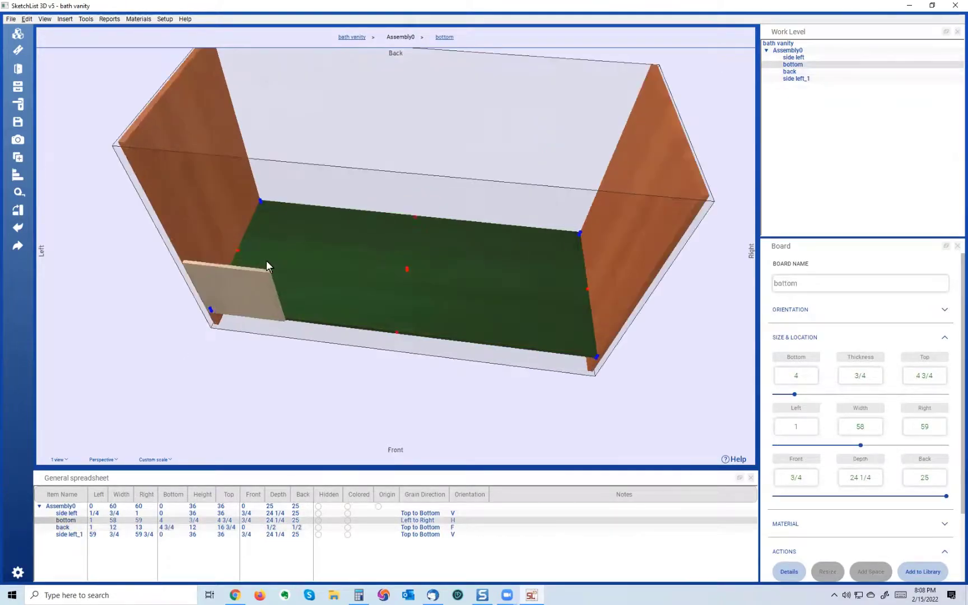
drag(272, 213, 280, 215)
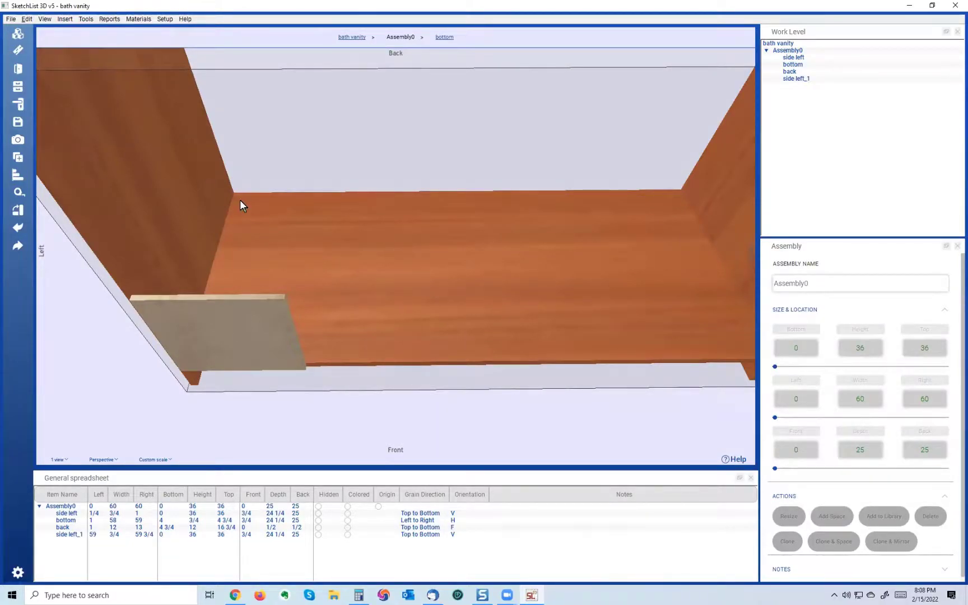
click(224, 322)
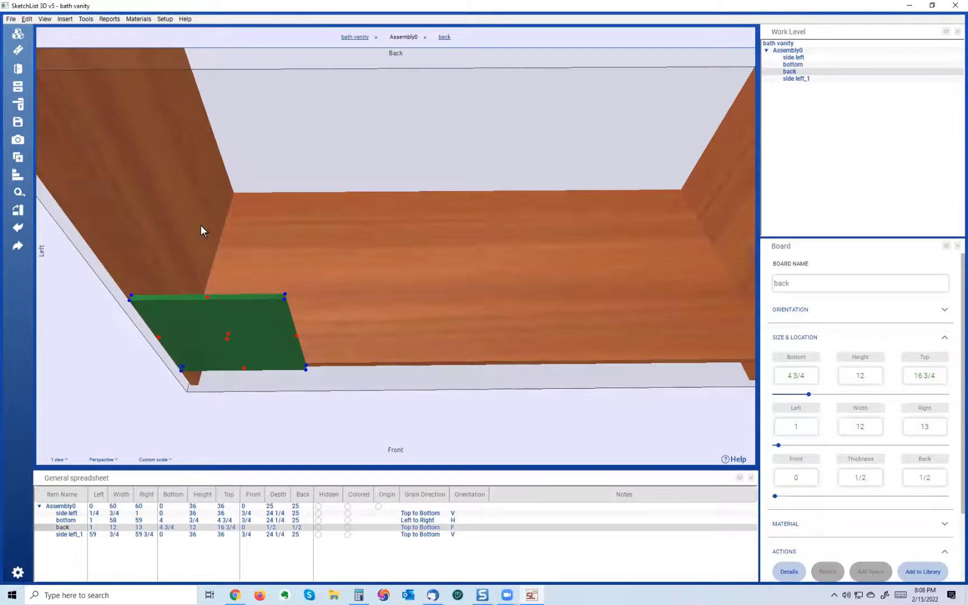
click(231, 193)
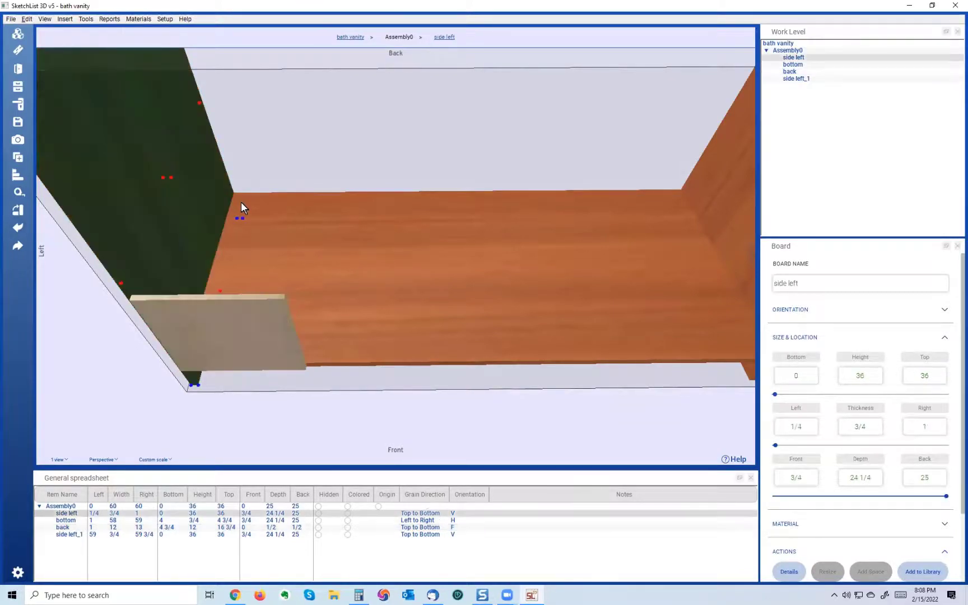
click(242, 200)
scroll(248, 192, up, 2)
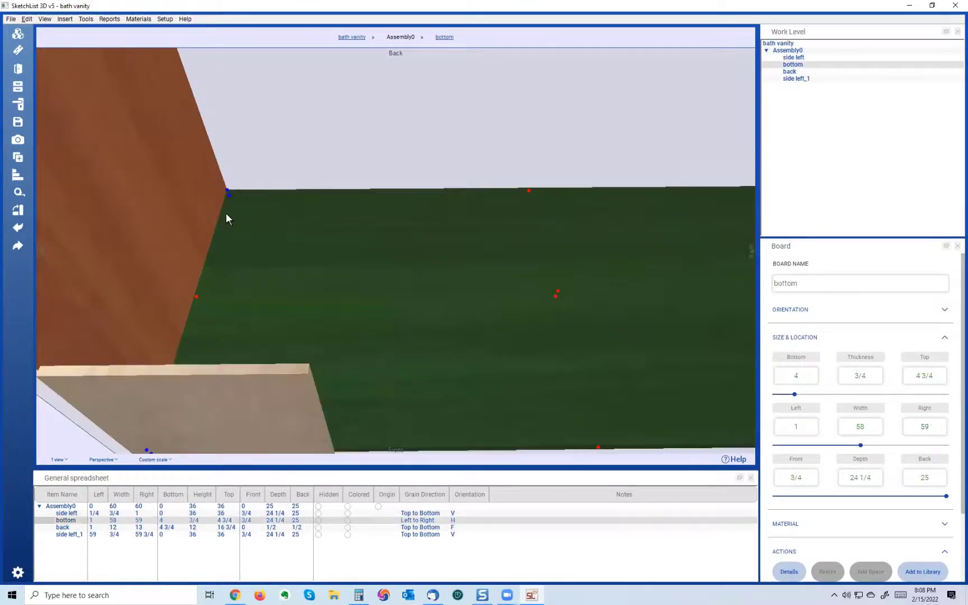
drag(239, 196, 242, 260)
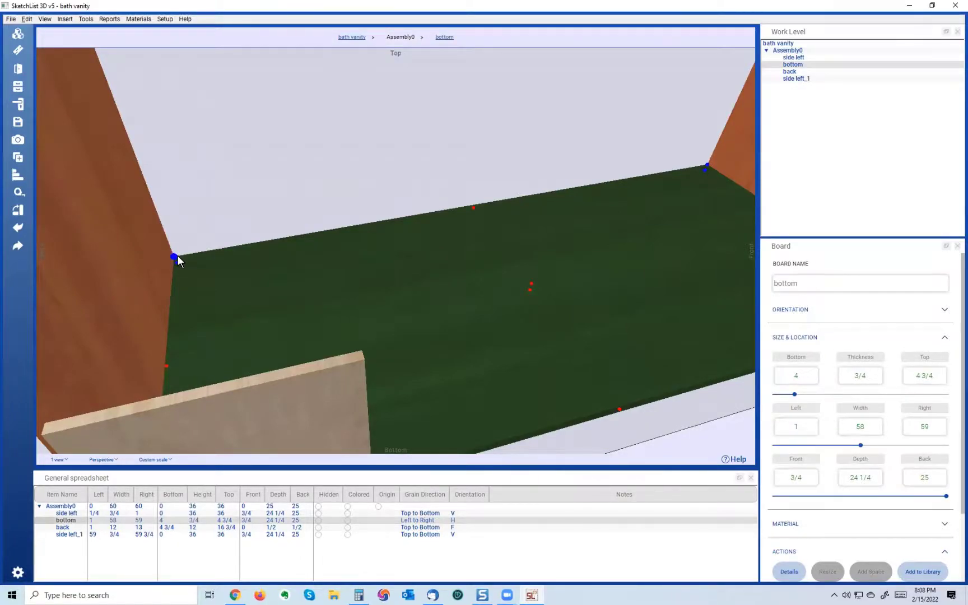
drag(173, 259, 170, 260)
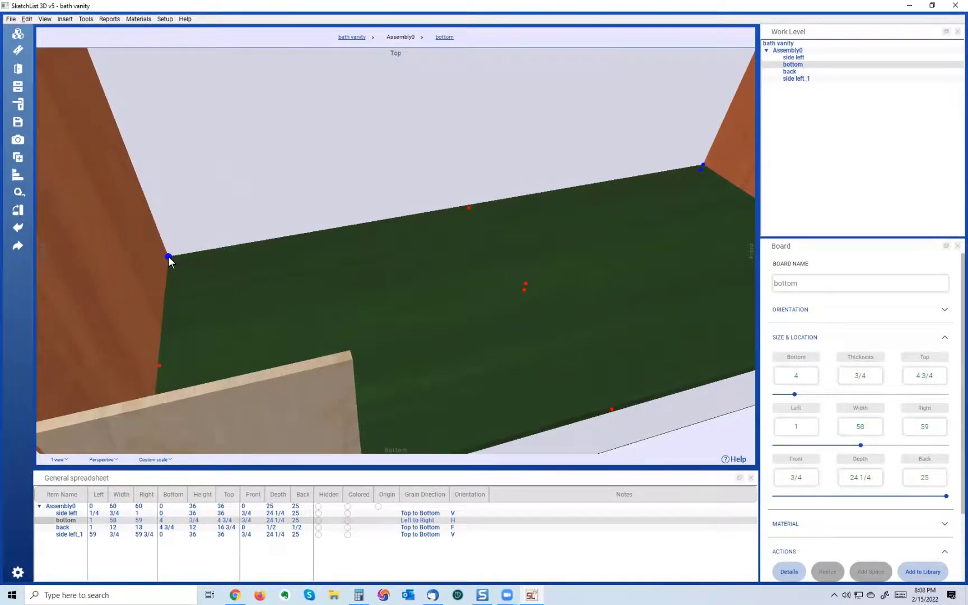
double_click(167, 258)
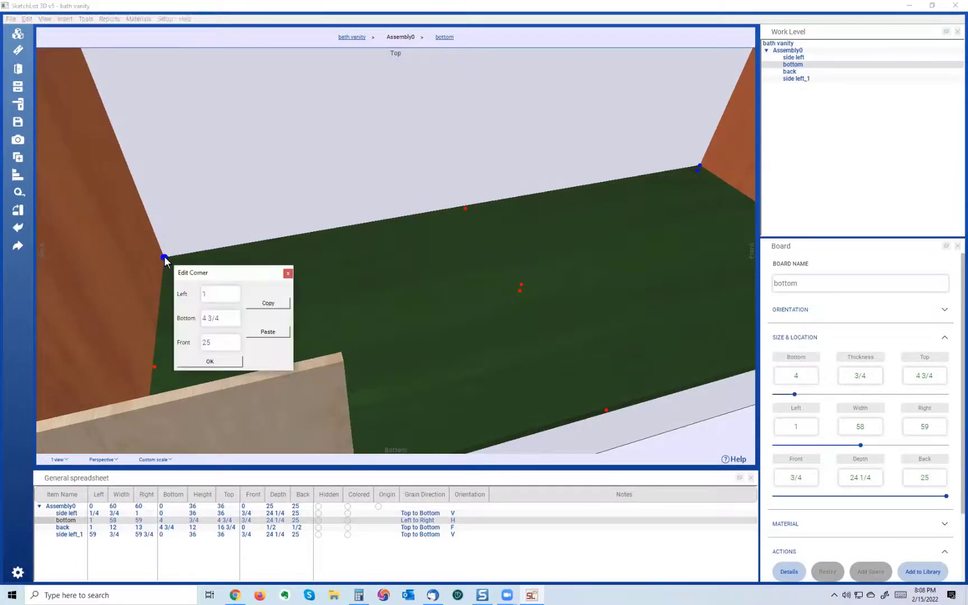
click(270, 304)
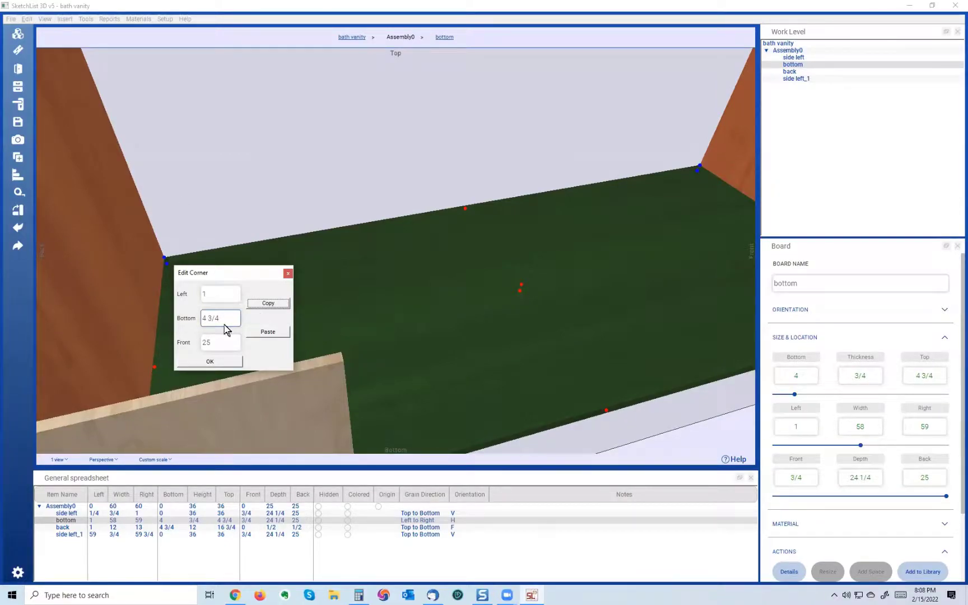
click(211, 361)
Paste the copied corner location onto the back board's lower rear-left corner, moving that board to Front 24 1/2.
middle_drag(271, 357, 257, 296)
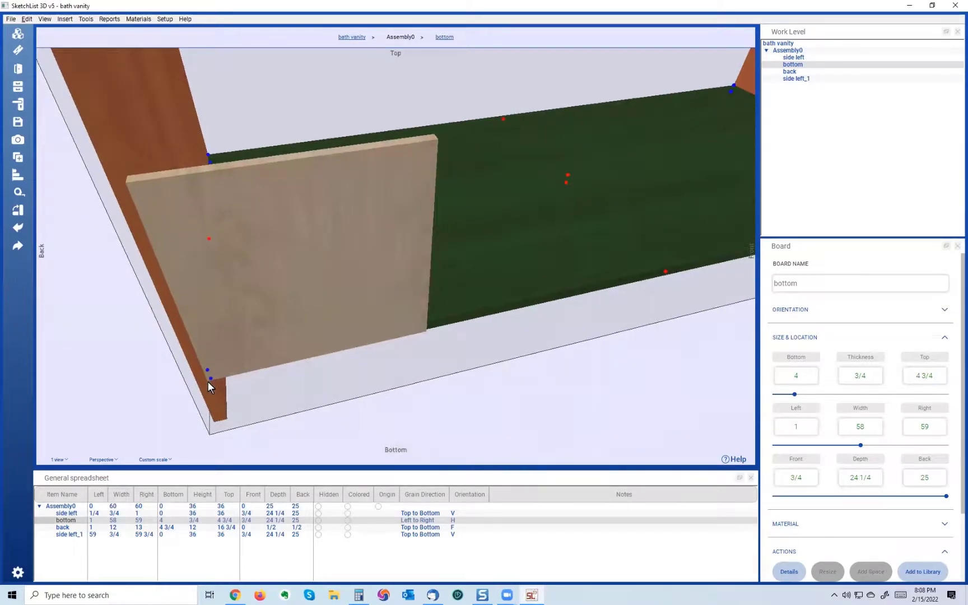
right_drag(207, 372, 208, 369)
right_click(209, 364)
click(196, 344)
click(224, 335)
click(225, 335)
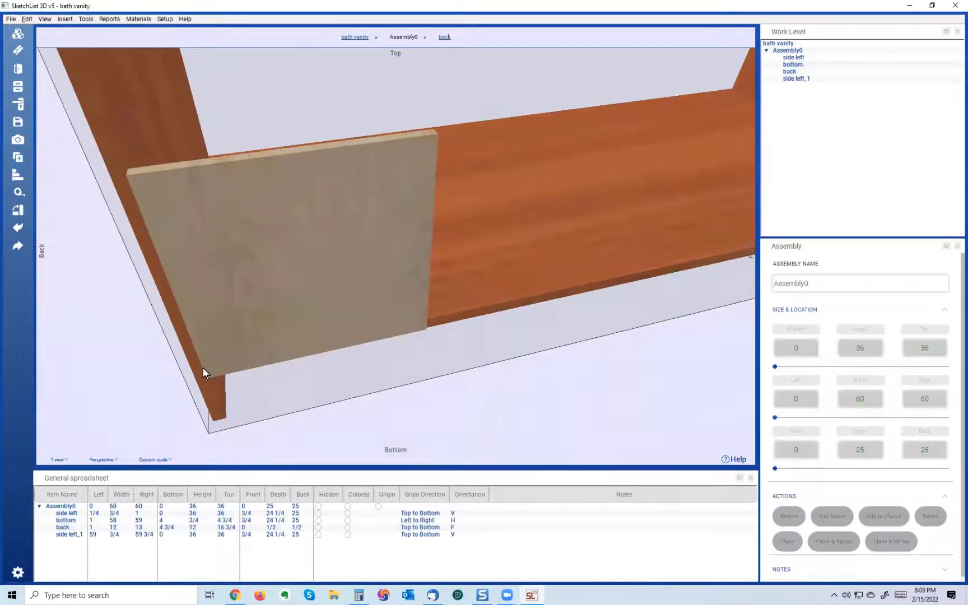
click(208, 370)
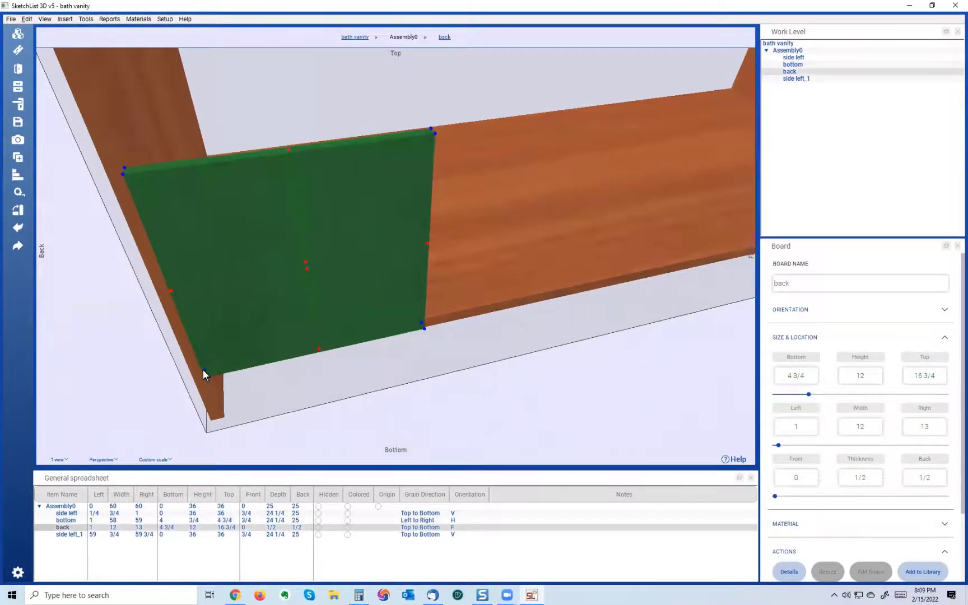
right_click(203, 369)
click(314, 320)
scroll(288, 317, up, 5)
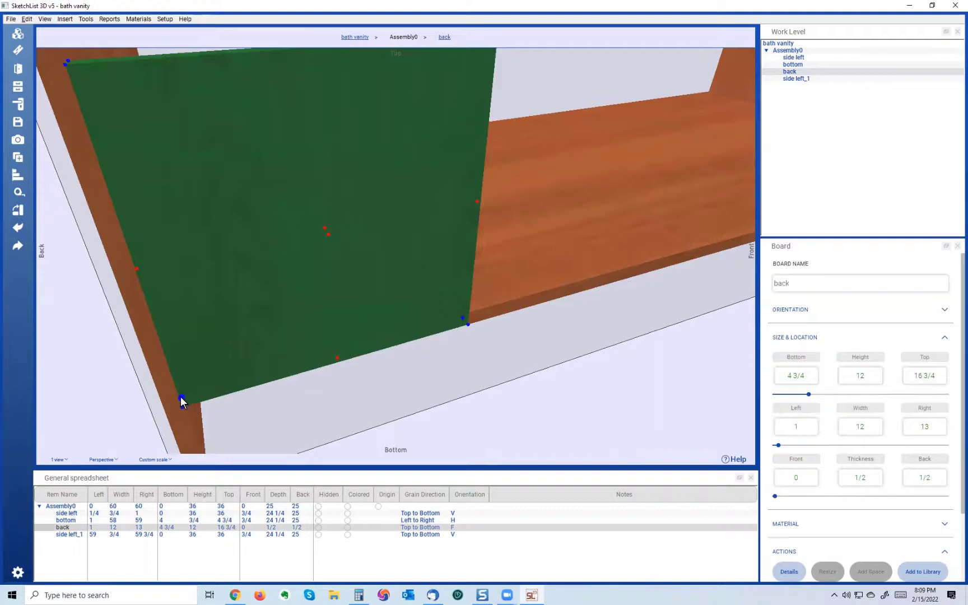
click(183, 396)
click(187, 392)
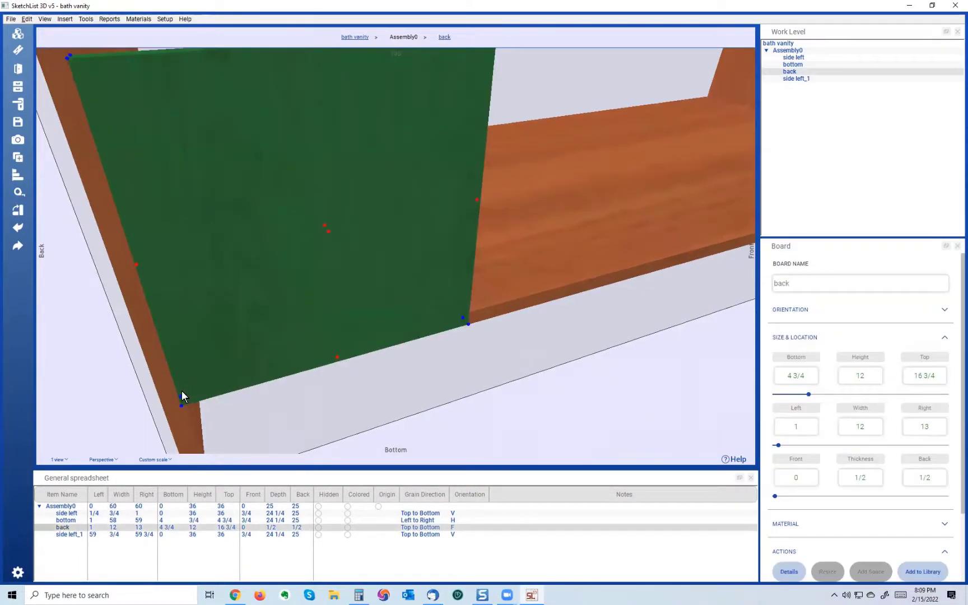
click(180, 395)
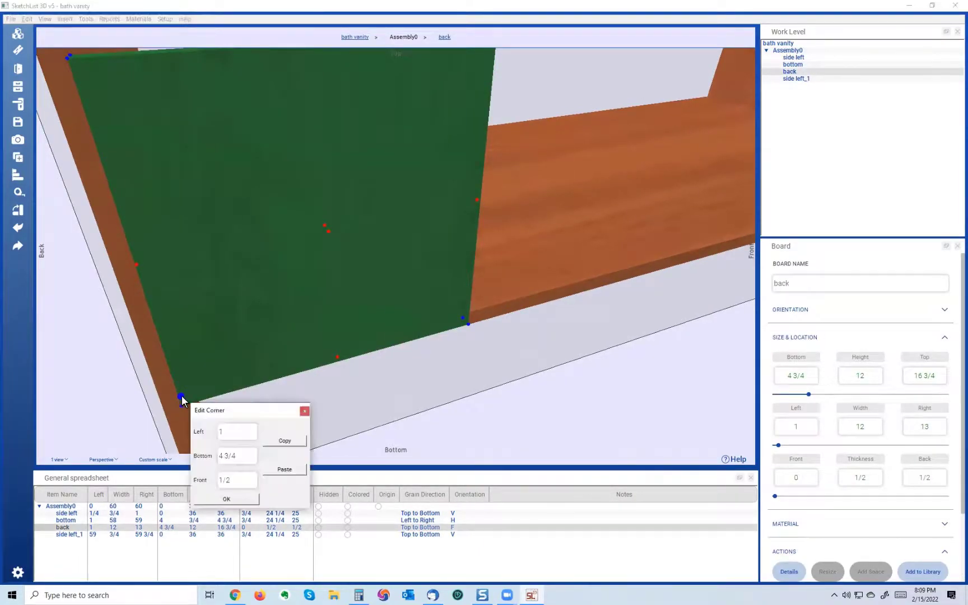
click(283, 470)
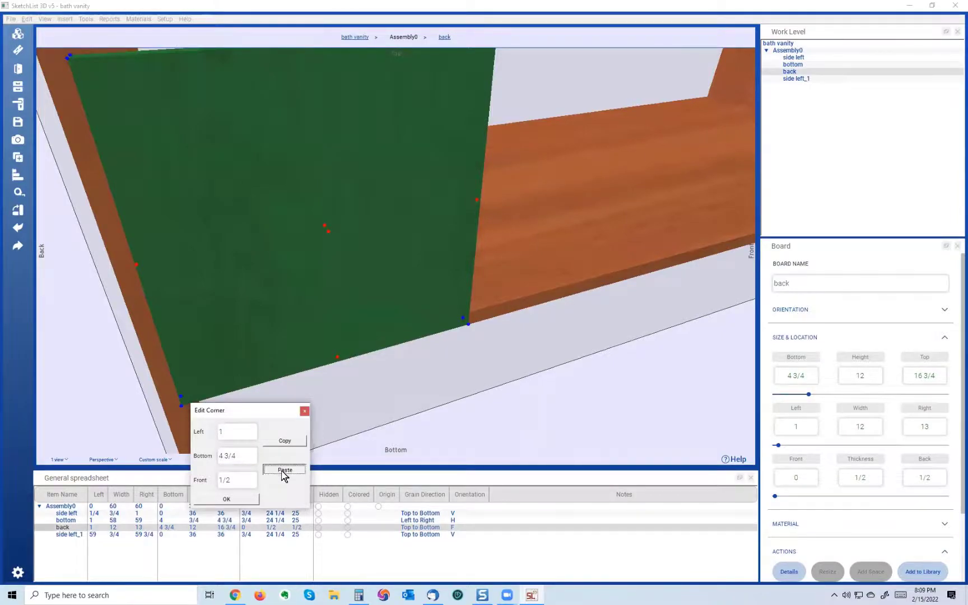
click(243, 459)
click(227, 499)
View the assembly from behind and highlight the back board's row in the general spreadsheet.
click(248, 297)
drag(248, 293, 328, 268)
scroll(328, 267, down, 3)
drag(484, 240, 695, 237)
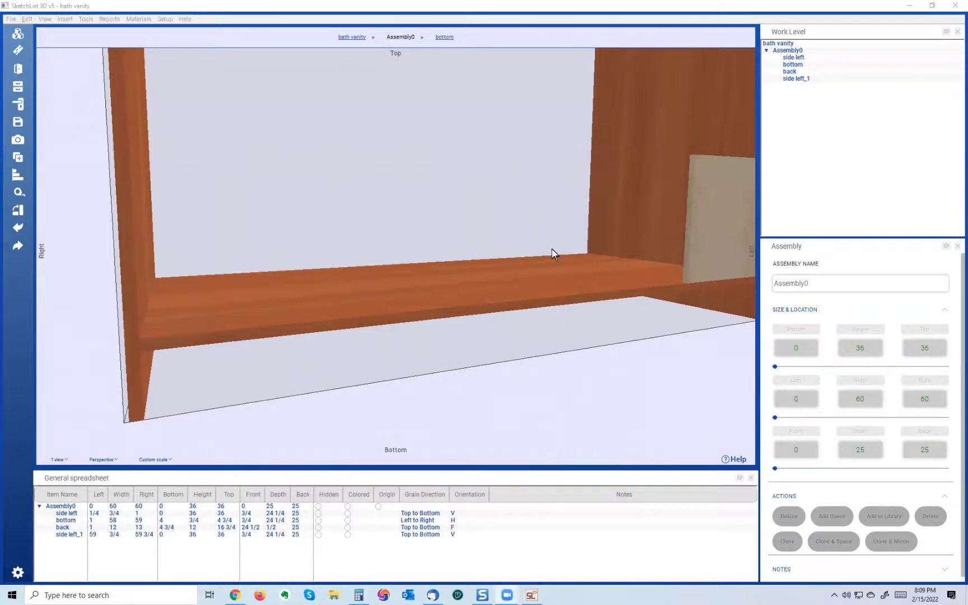
scroll(568, 251, down, 3)
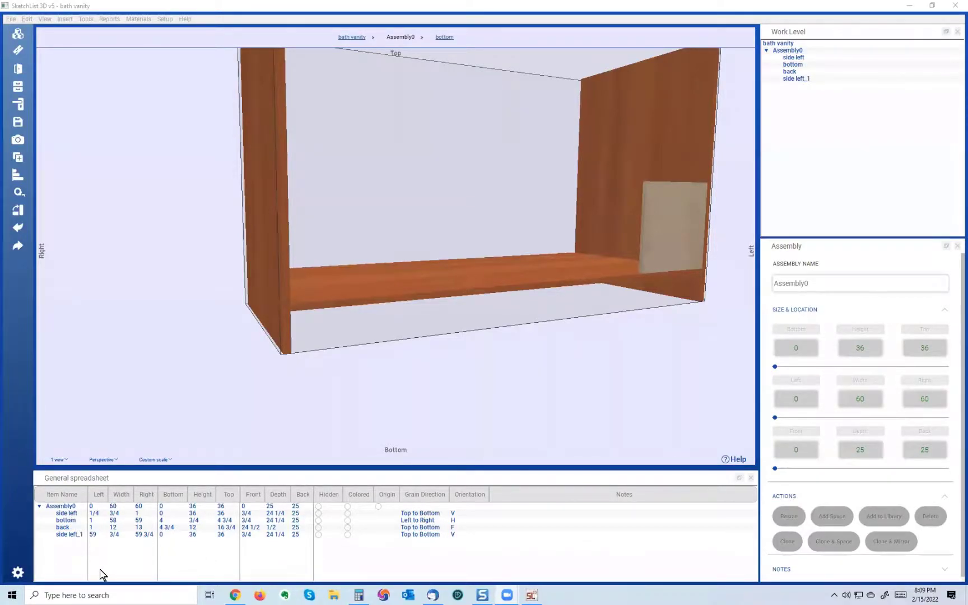
click(71, 527)
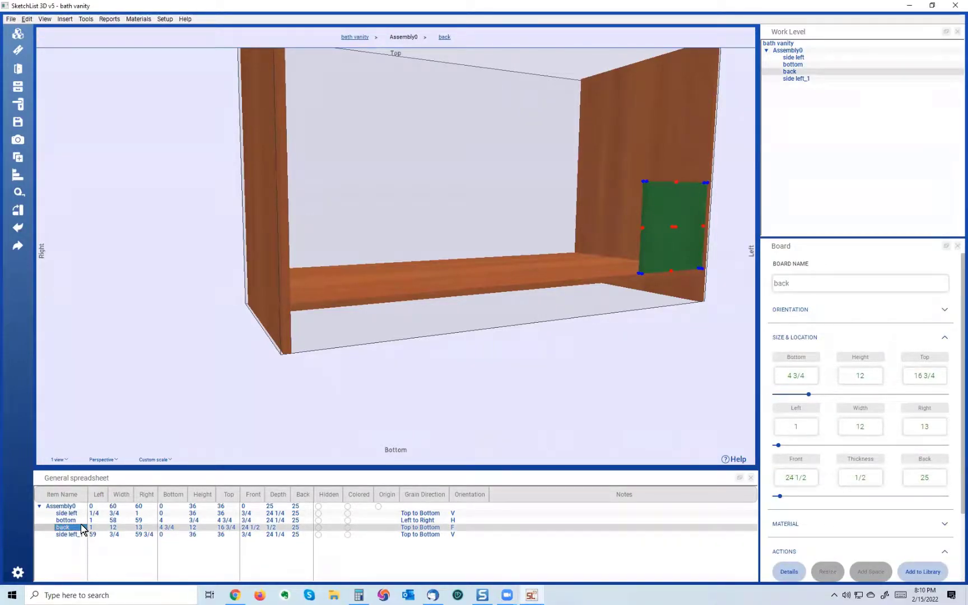
right_click(82, 527)
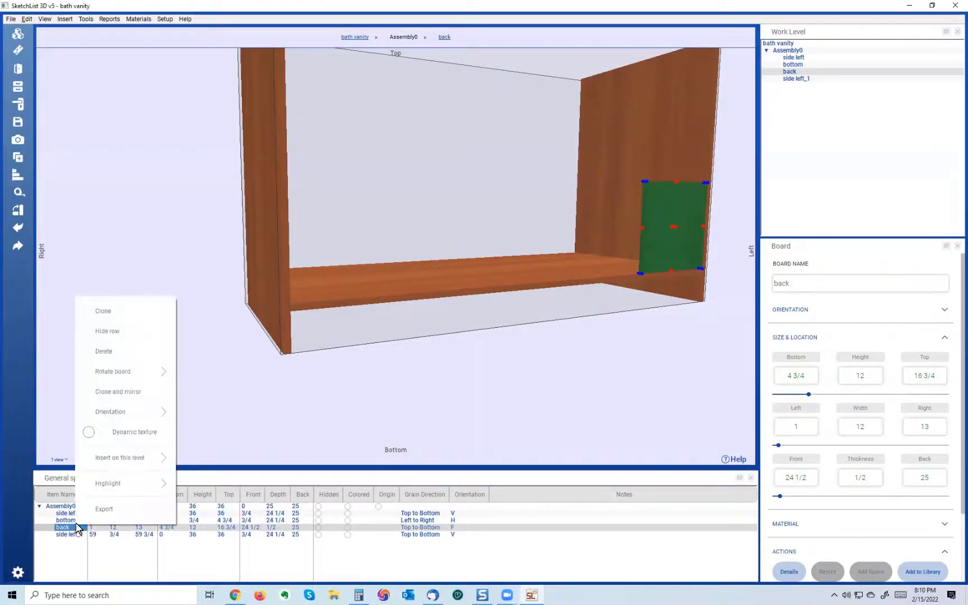
mouse_move(134, 489)
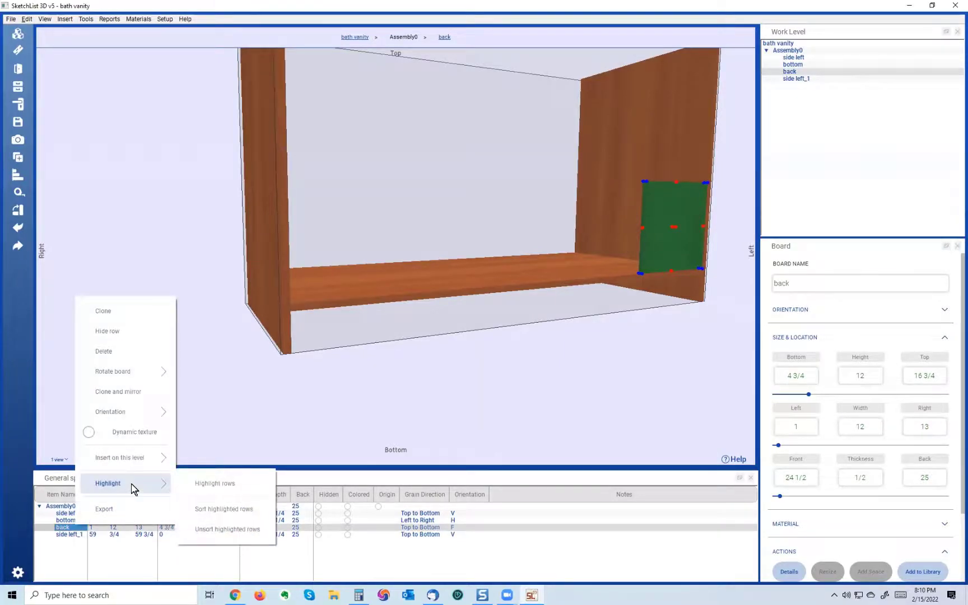
click(233, 485)
click(211, 545)
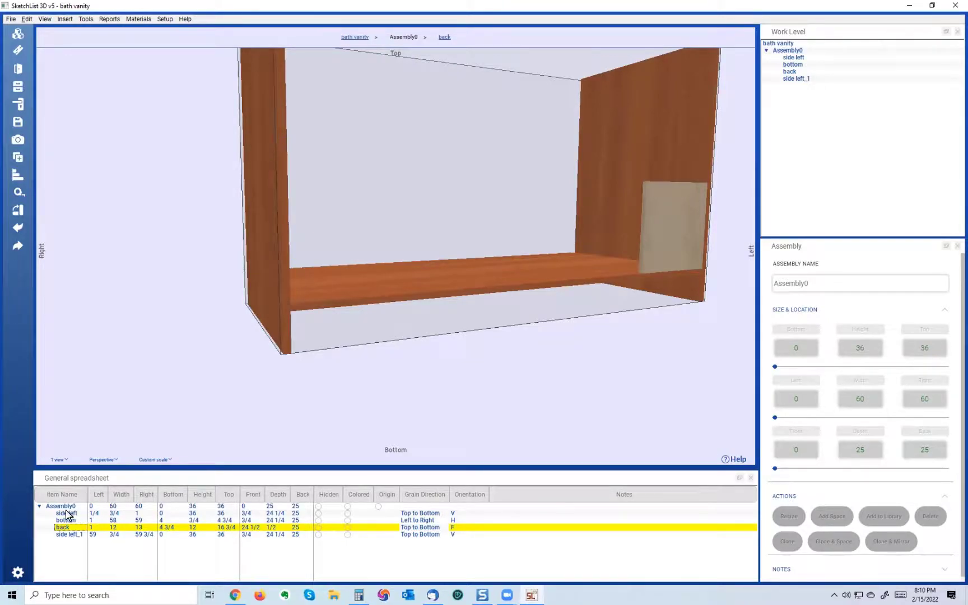
Rename the mirrored board side left_1 as side right.
click(75, 535)
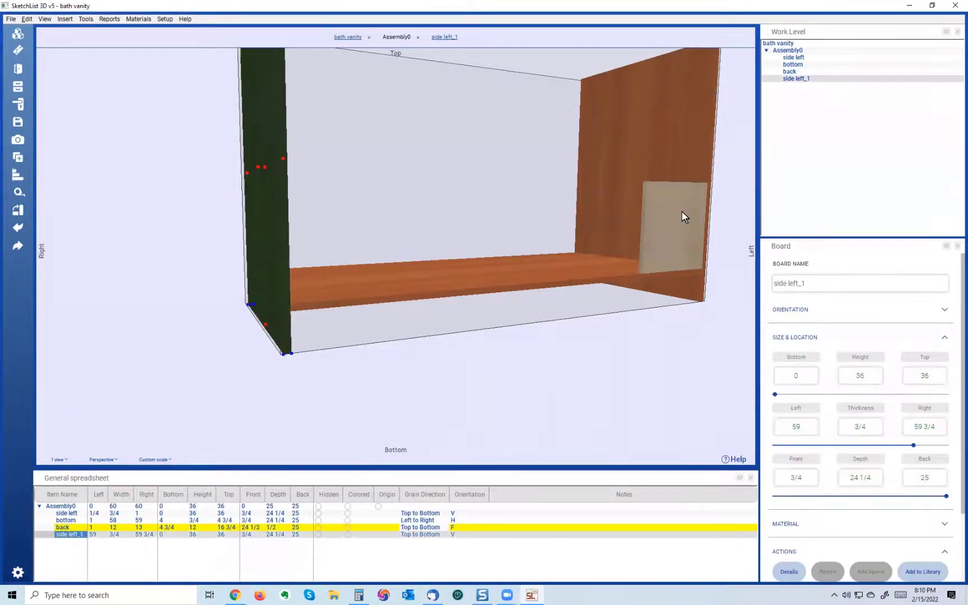
click(821, 283)
drag(821, 283, 788, 283)
text(right)
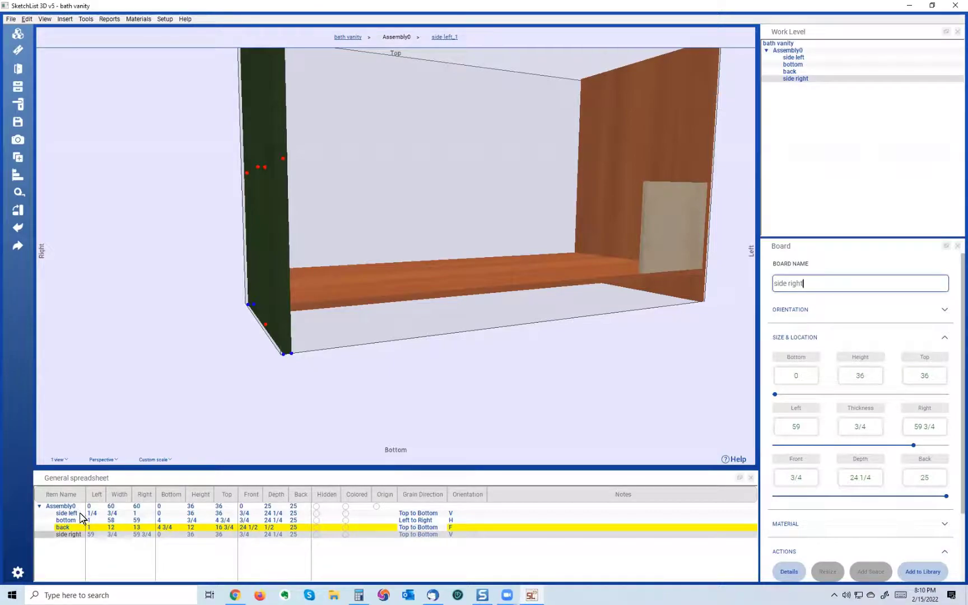
click(95, 529)
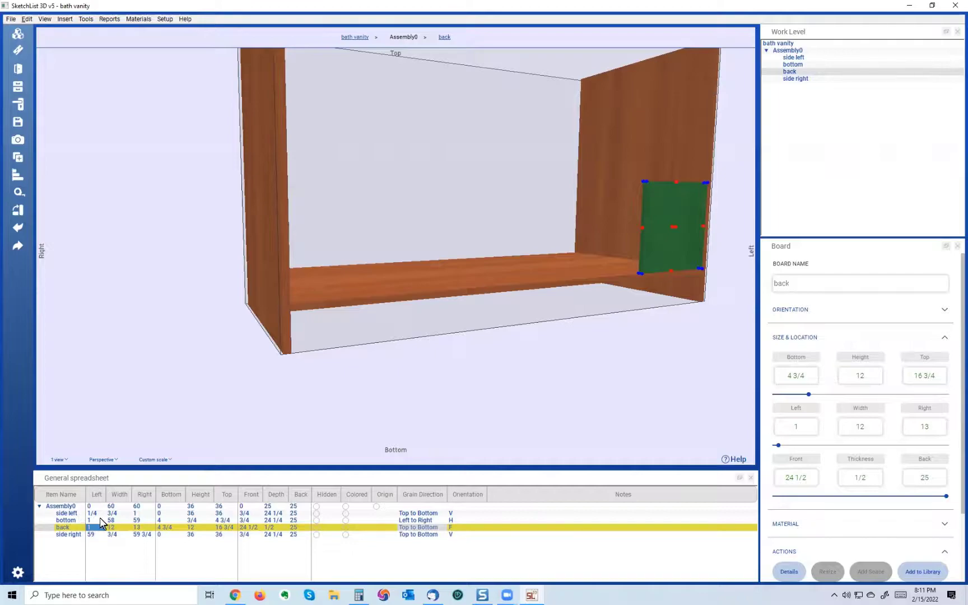
click(141, 528)
click(642, 227)
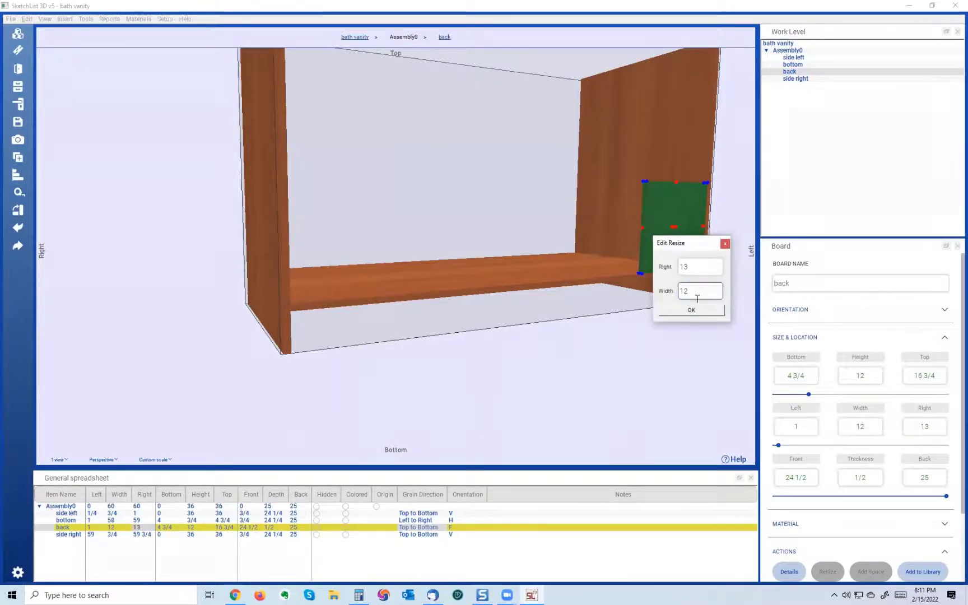
click(725, 245)
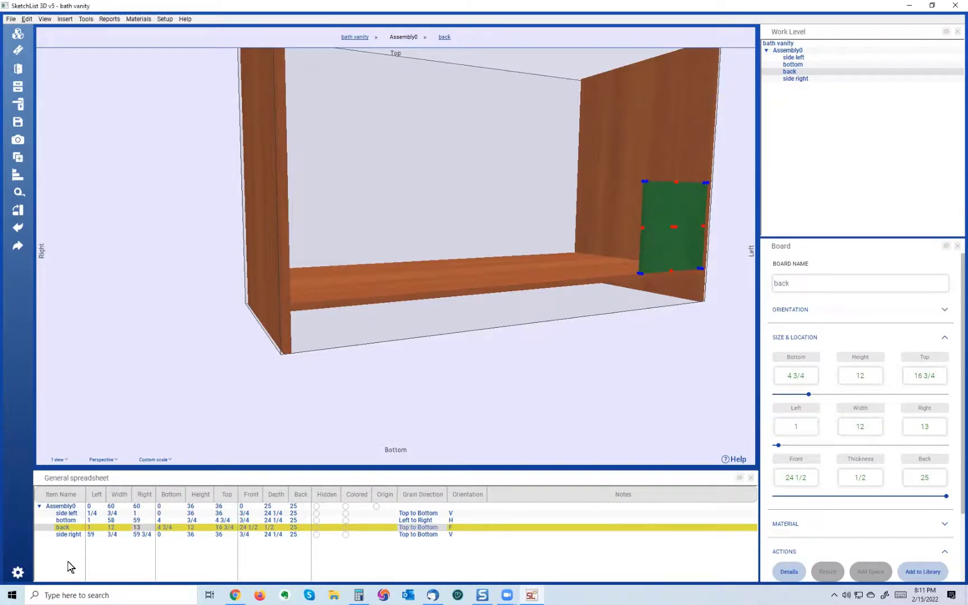
Set the back board's Right to 59 to meet the right side board, letting its Width adjust to 58.
click(95, 534)
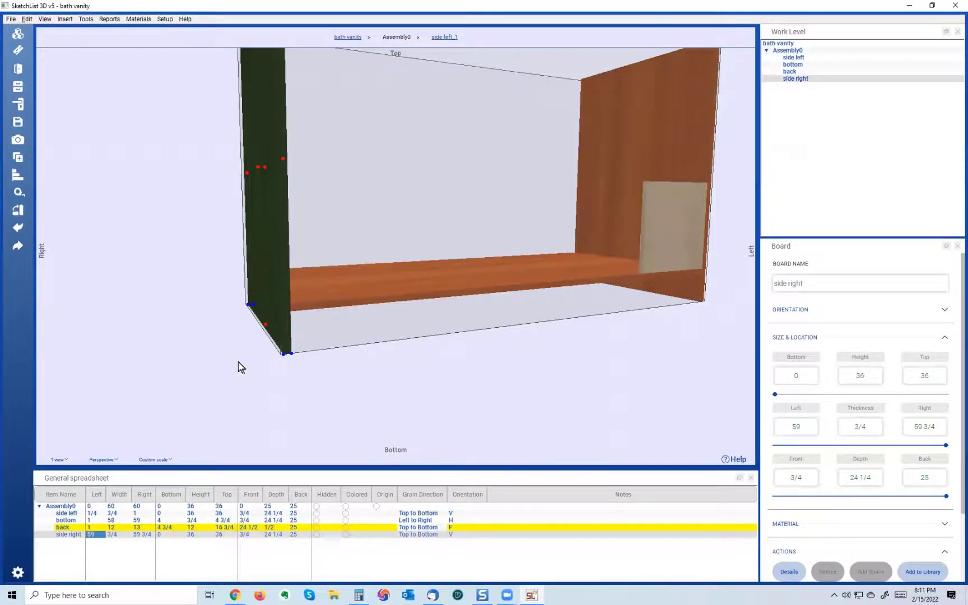
drag(277, 237, 167, 327)
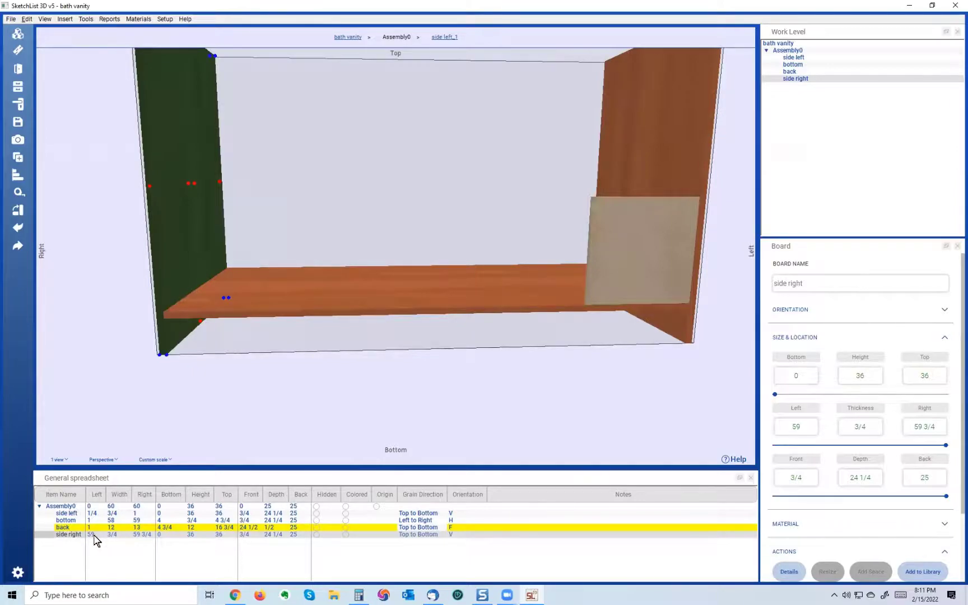
click(151, 528)
text(59)
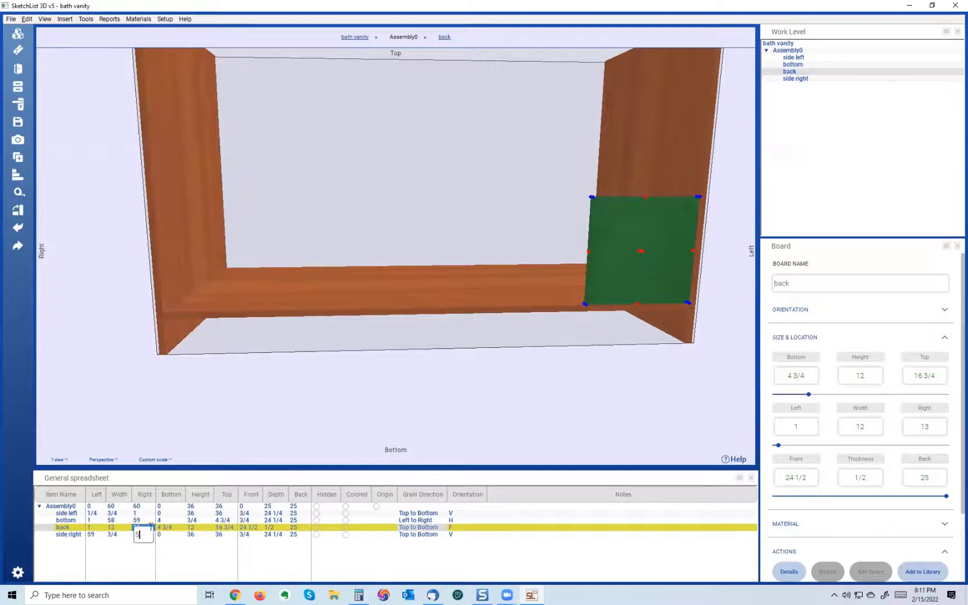
click(137, 563)
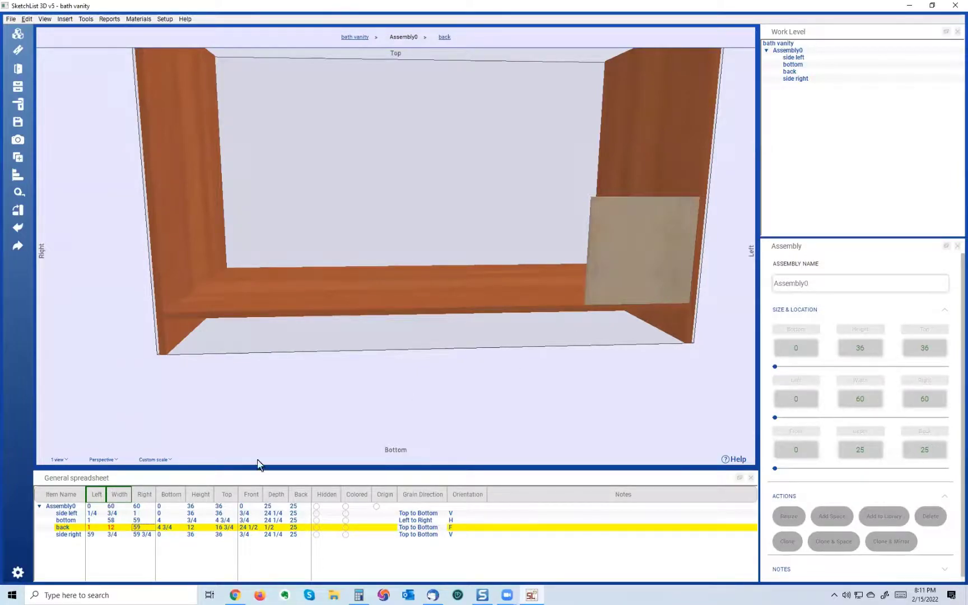
click(118, 496)
Set the back board's Top to 36 so it reaches the top of the side boards.
middle_drag(369, 282, 423, 285)
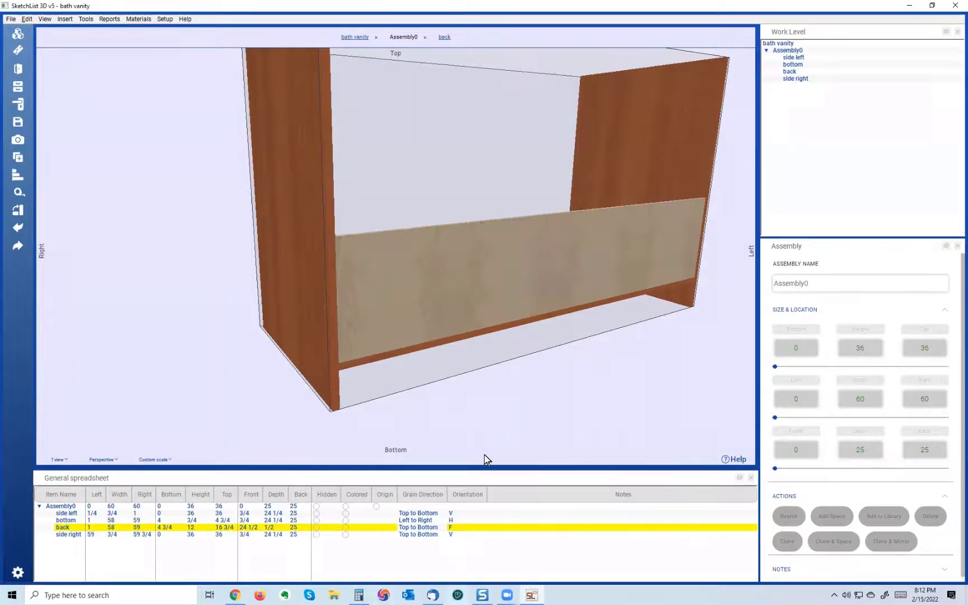
right_drag(495, 276, 487, 282)
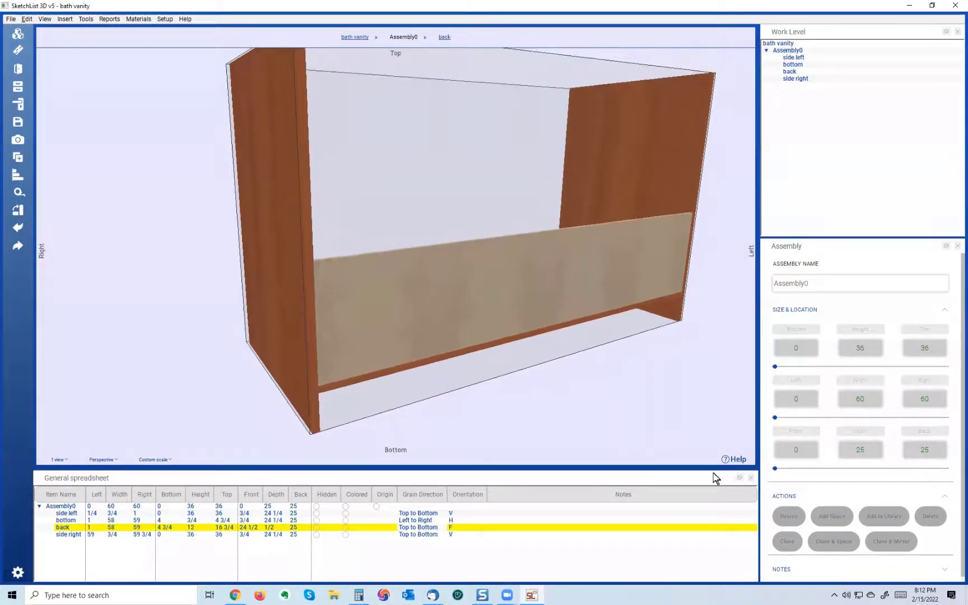
click(572, 270)
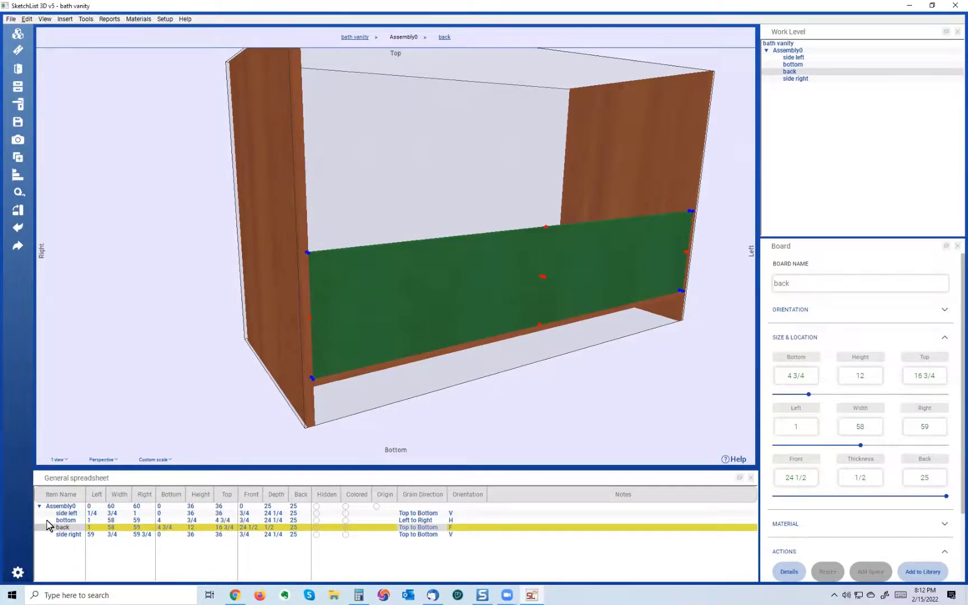
click(232, 513)
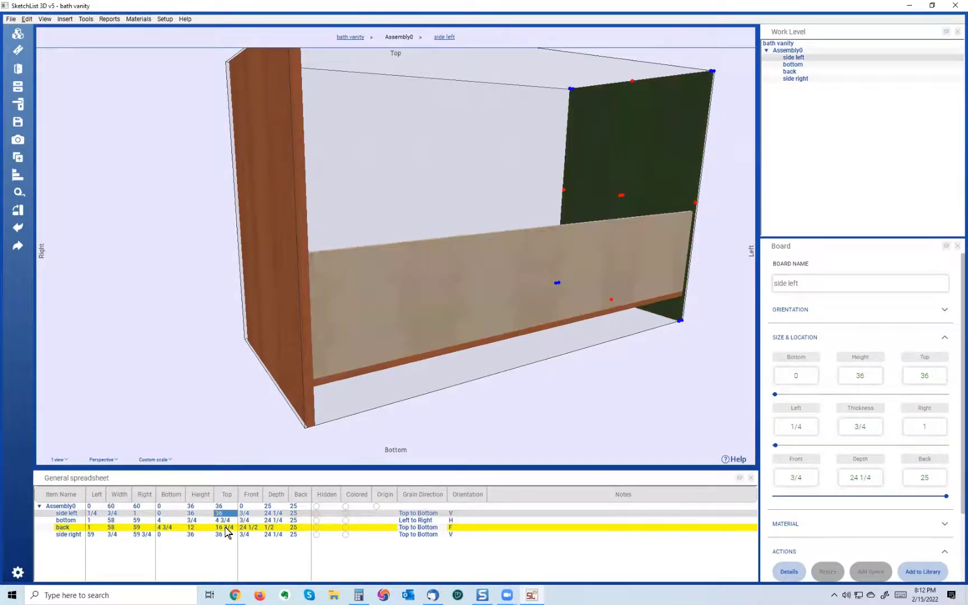
click(234, 527)
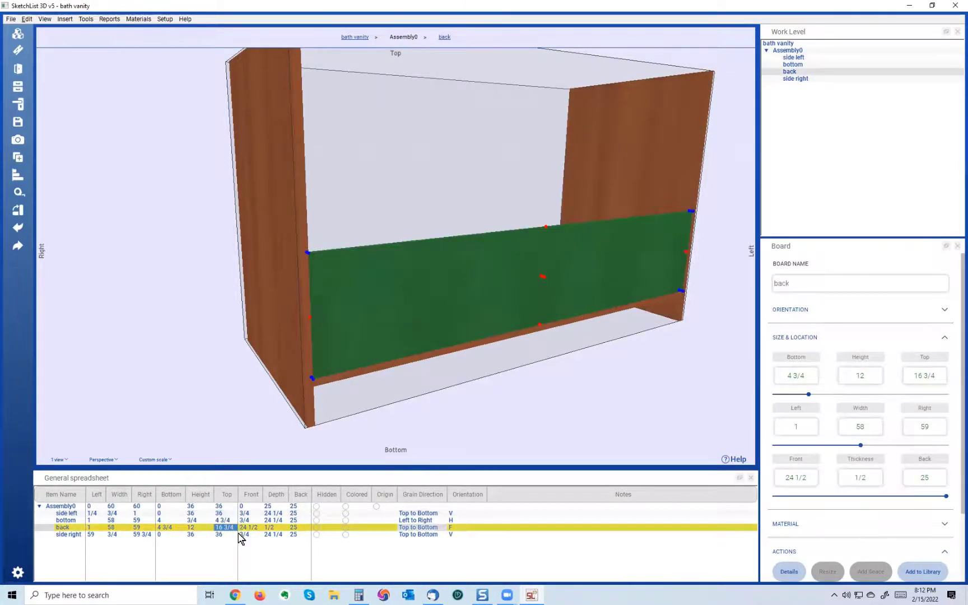
text(36)
key(Return)
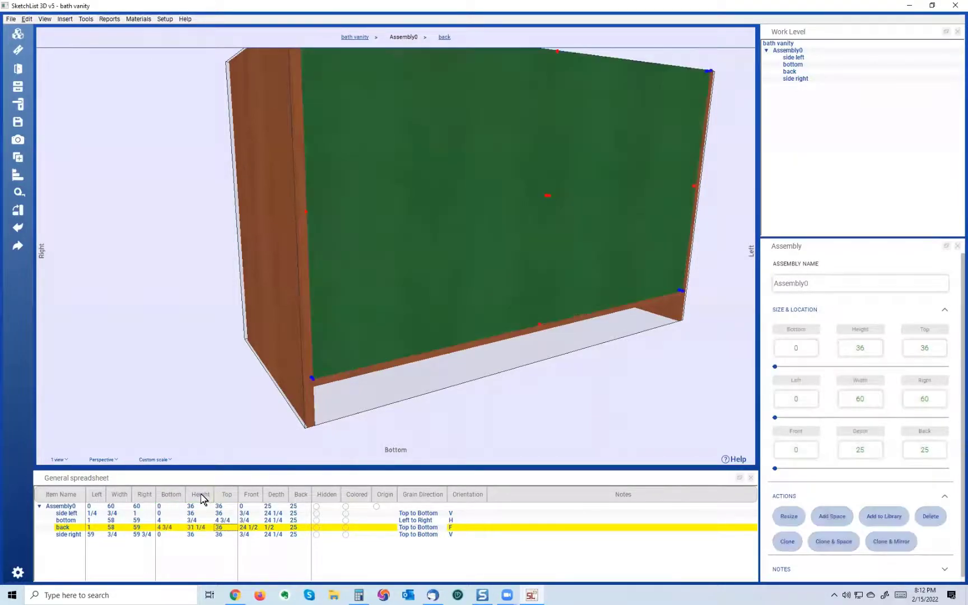
Examine from the front how the back board meets the bottom board, highlighting each of the two boards.
drag(420, 252, 570, 277)
click(520, 293)
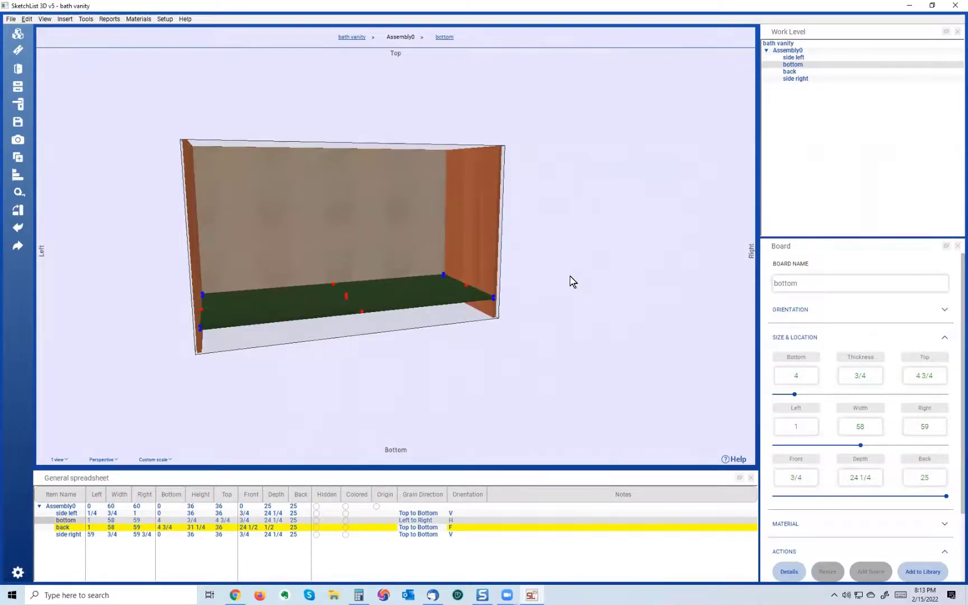
drag(452, 380, 379, 305)
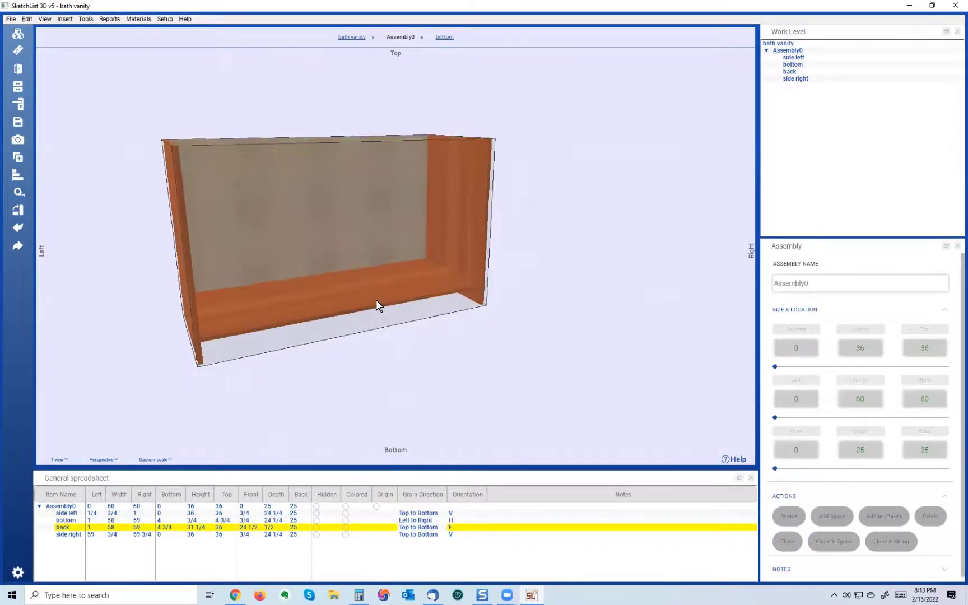
click(378, 303)
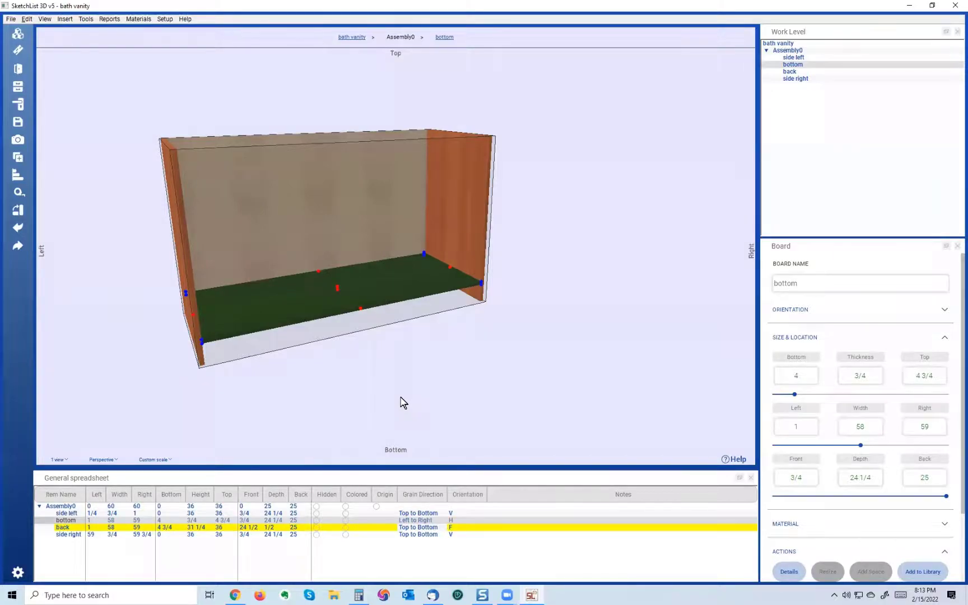
click(287, 225)
mouse_move(291, 224)
middle_down()
mouse_move(311, 229)
mouse_move(294, 232)
middle_up()
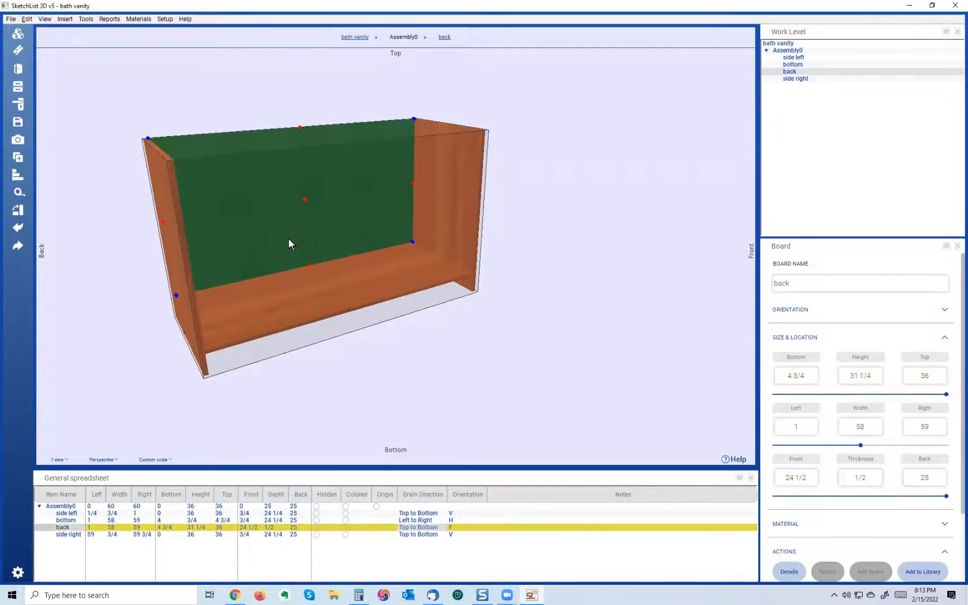
middle_drag(281, 231, 293, 234)
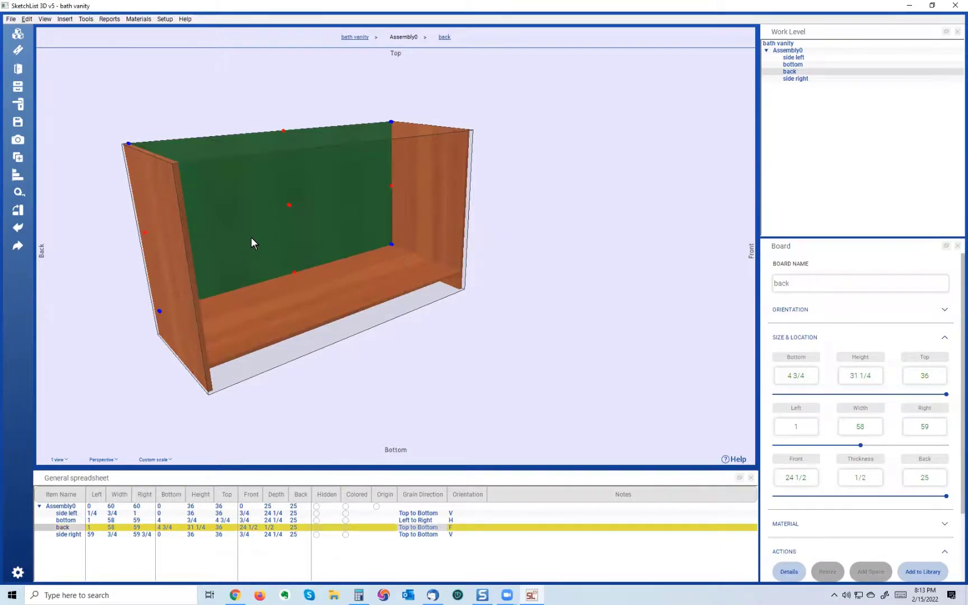
click(301, 305)
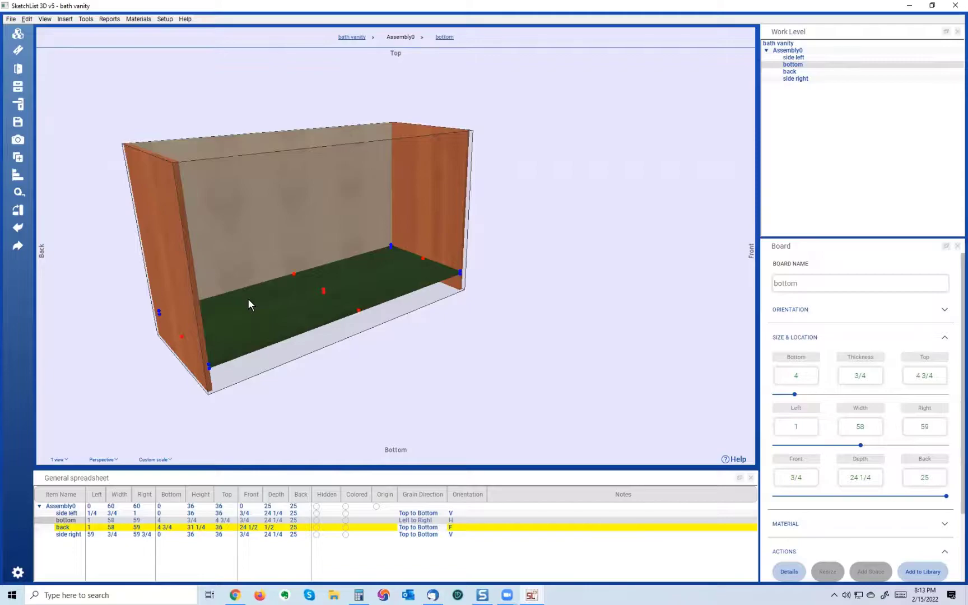
click(237, 197)
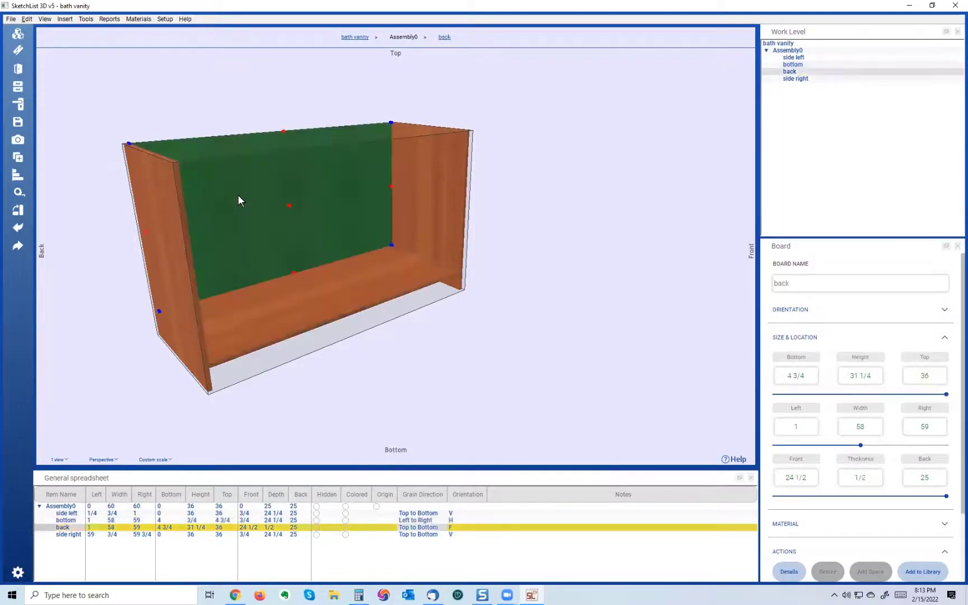
Inspect the joint between the bottom and back boards from behind the cabinet.
click(301, 300)
drag(302, 300, 548, 266)
click(547, 265)
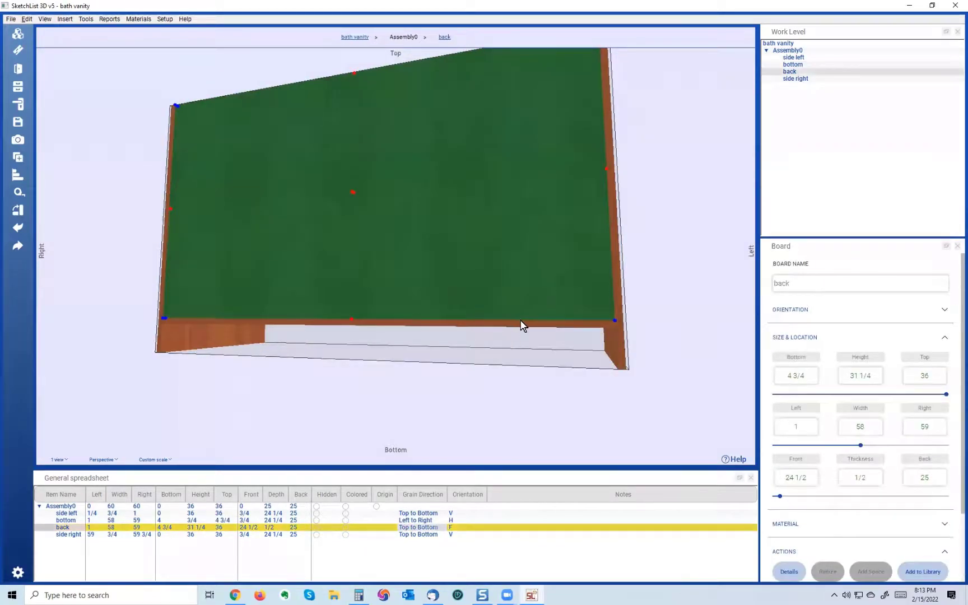
click(519, 325)
drag(519, 329, 516, 286)
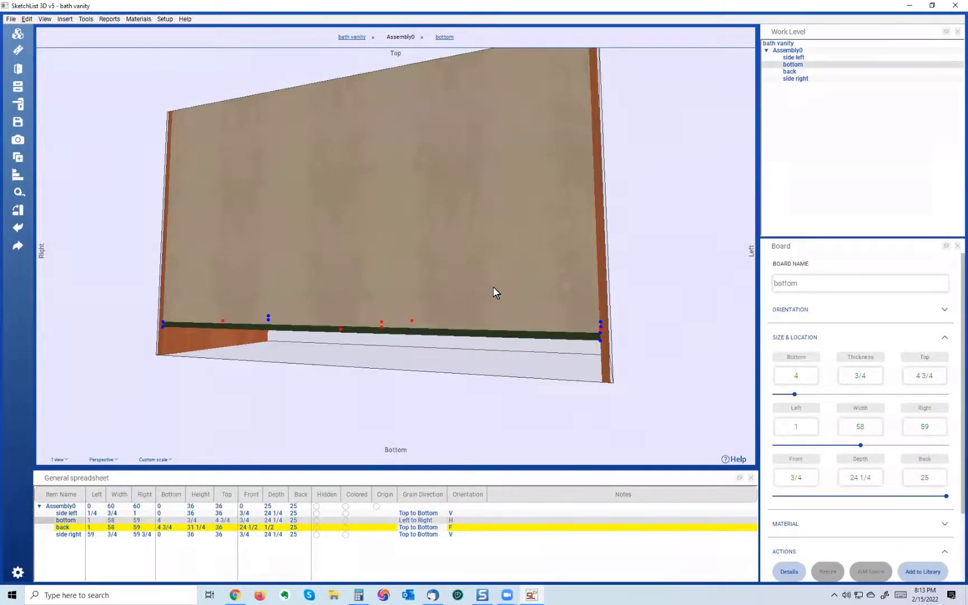
click(508, 258)
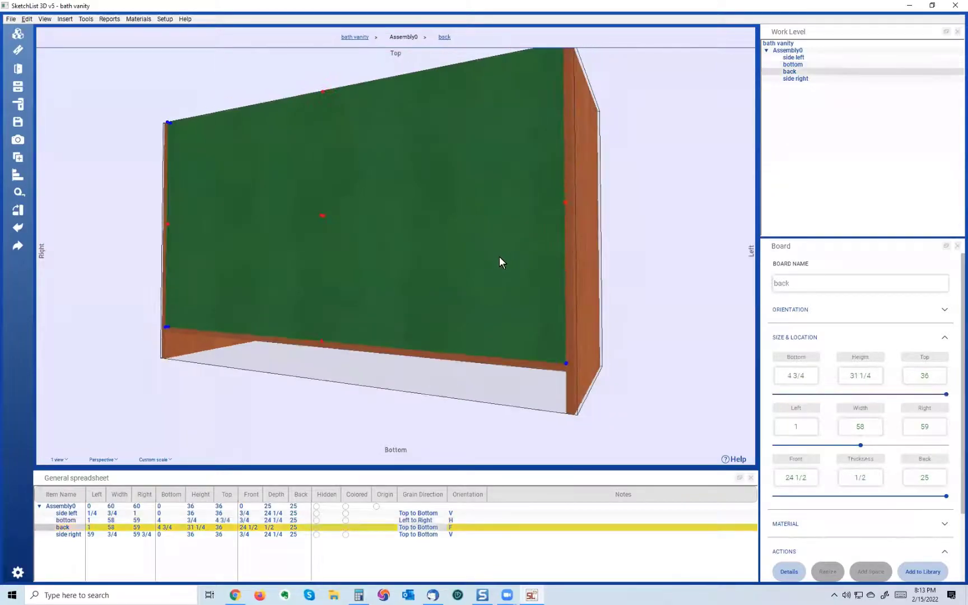
Resize the bottom board from its rear edge, setting its Back to 24 1/2 to end at the back board's front face.
click(448, 312)
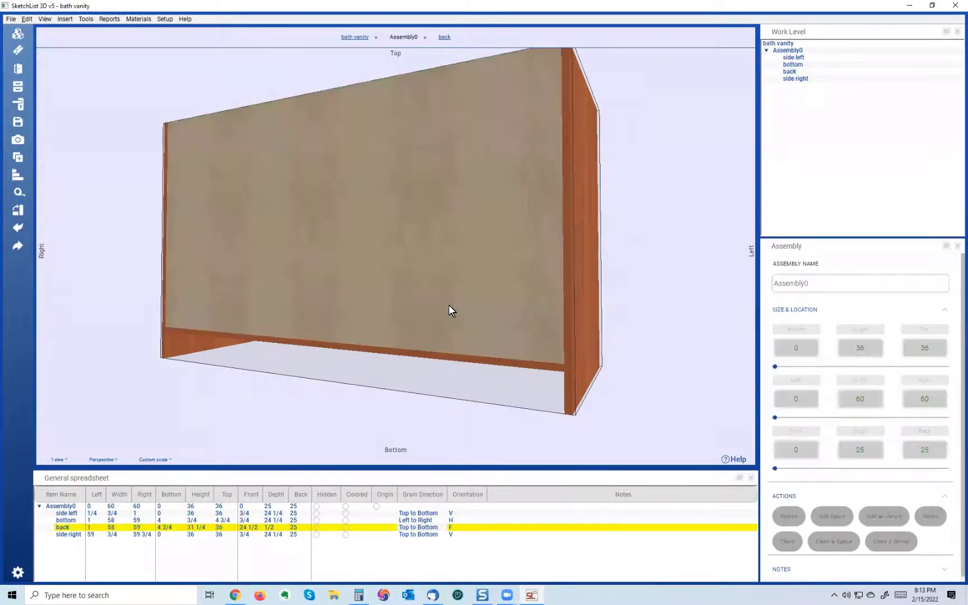
click(390, 360)
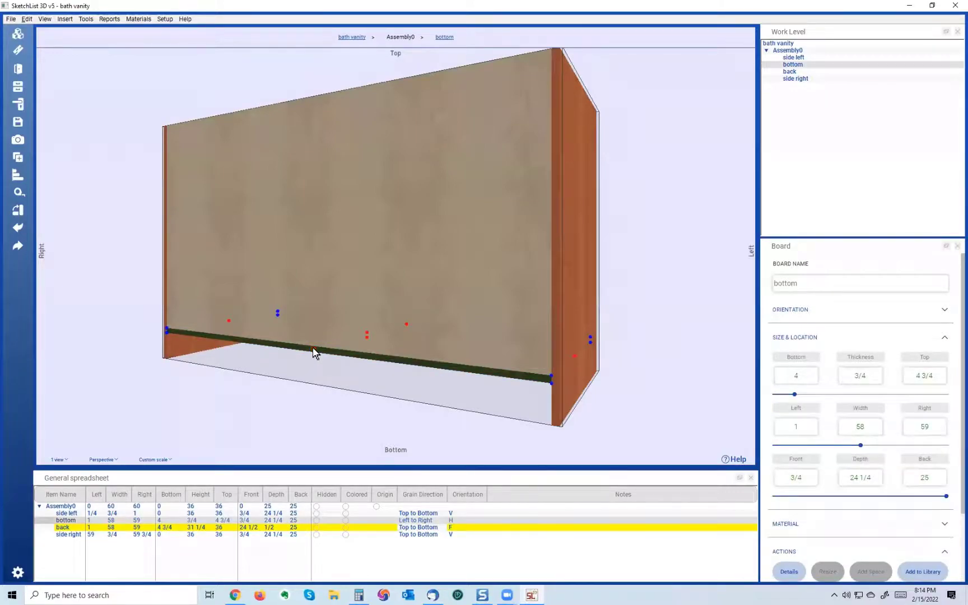
click(314, 350)
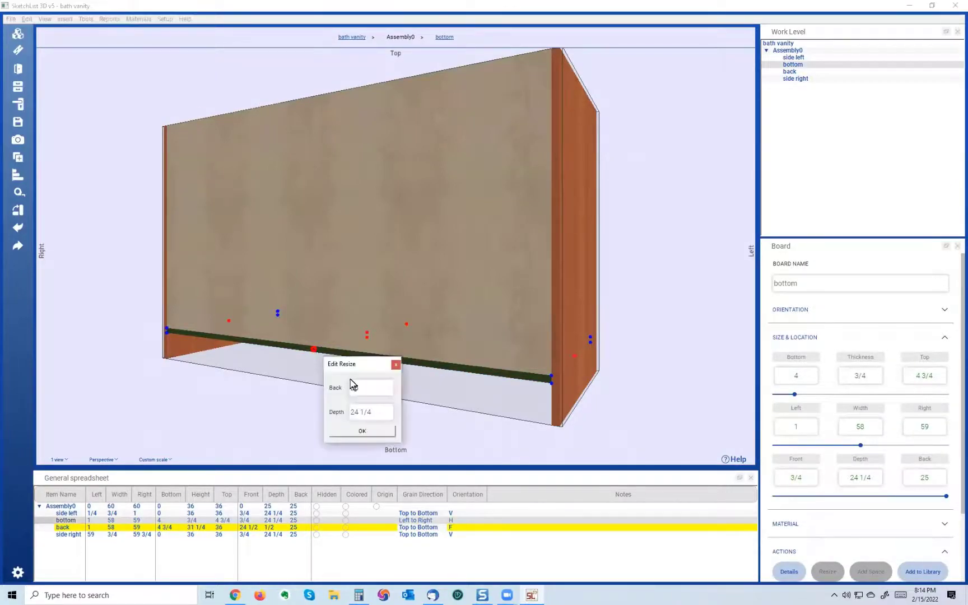
text(24)
text( 1/2)
click(368, 432)
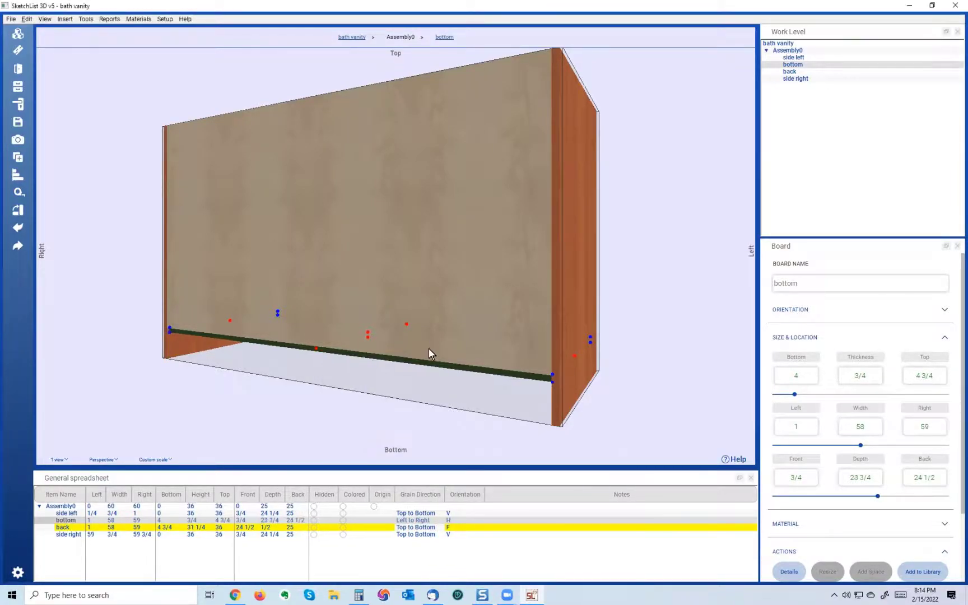
click(424, 365)
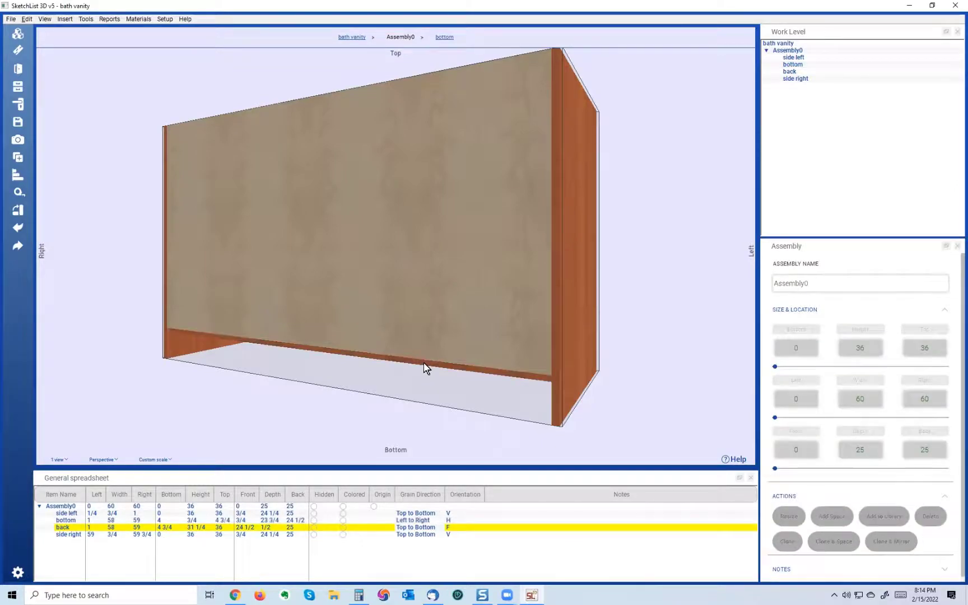
Resize the back board from its lower edge, setting its Bottom to 4 to cover the bottom board's rear edge.
click(424, 365)
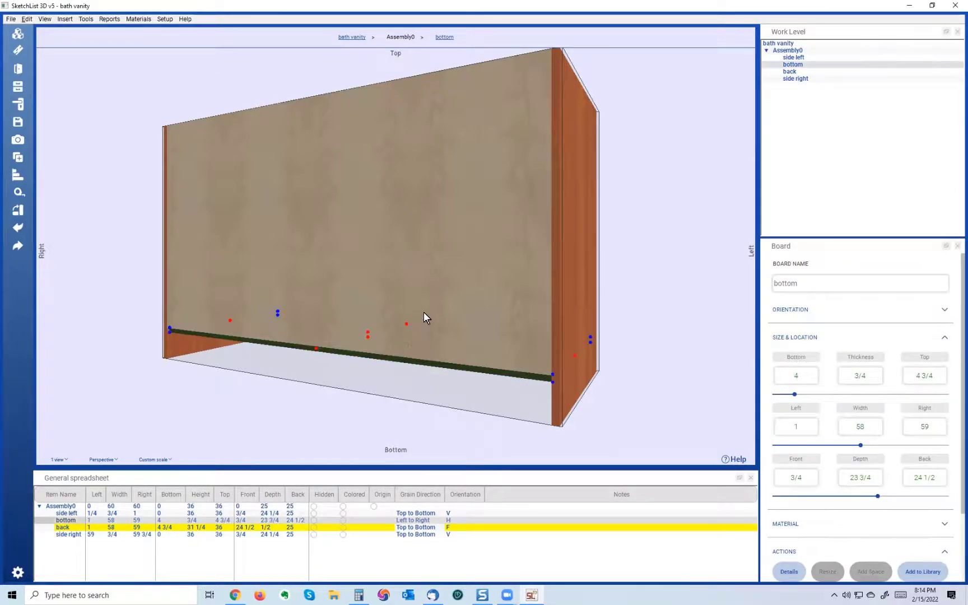
click(342, 342)
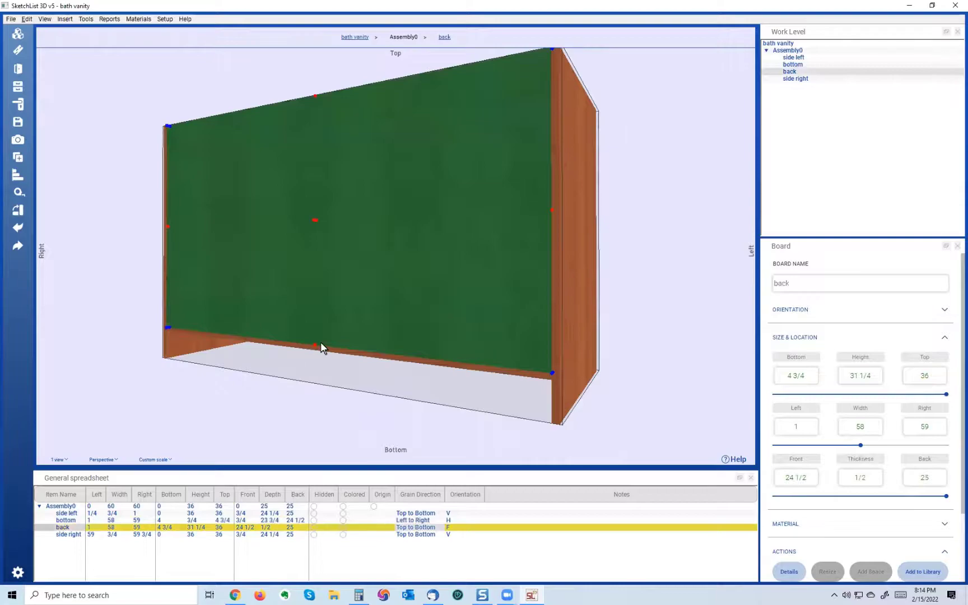
right_drag(315, 343, 312, 345)
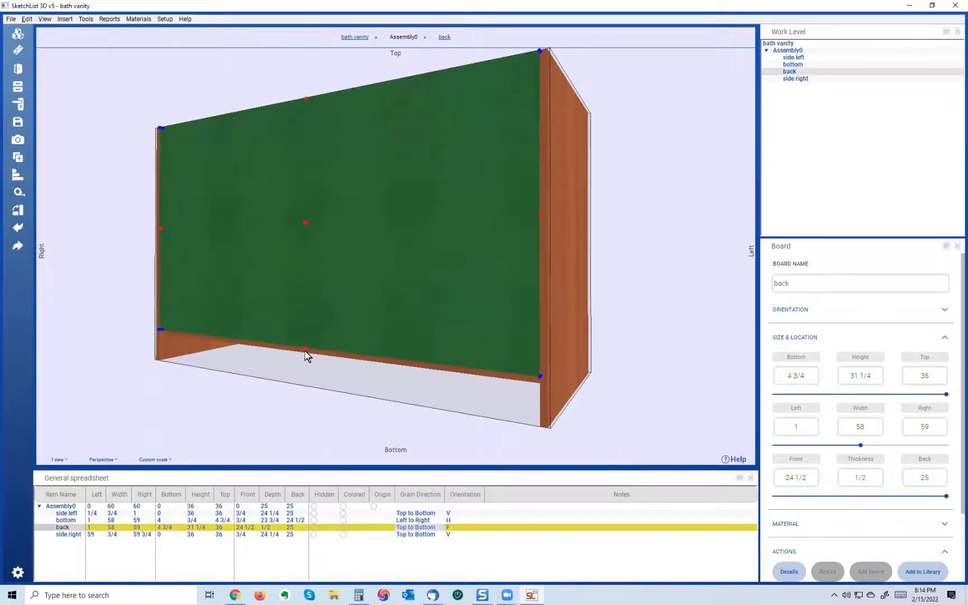
click(307, 349)
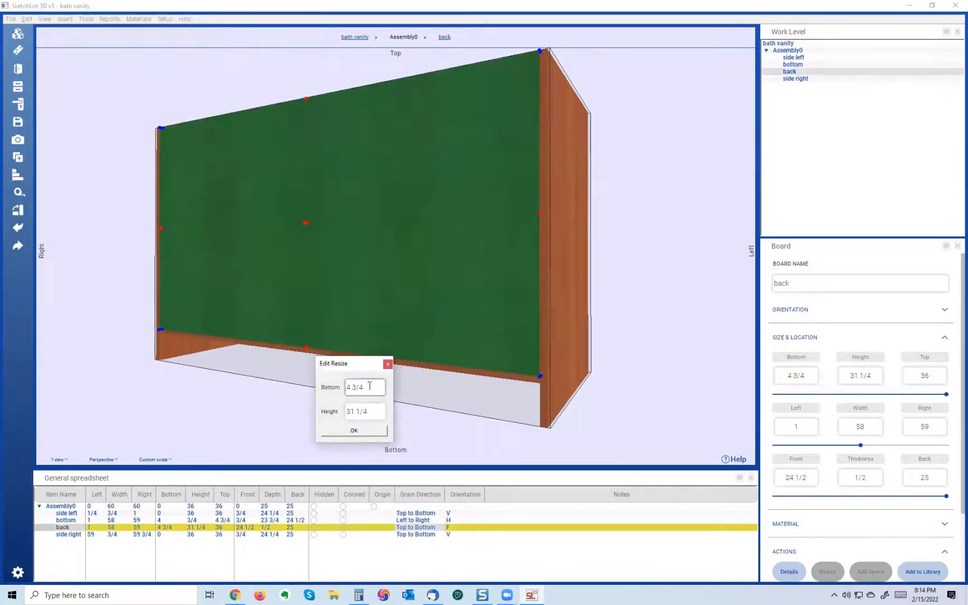
triple_click(370, 386)
text(4)
click(362, 431)
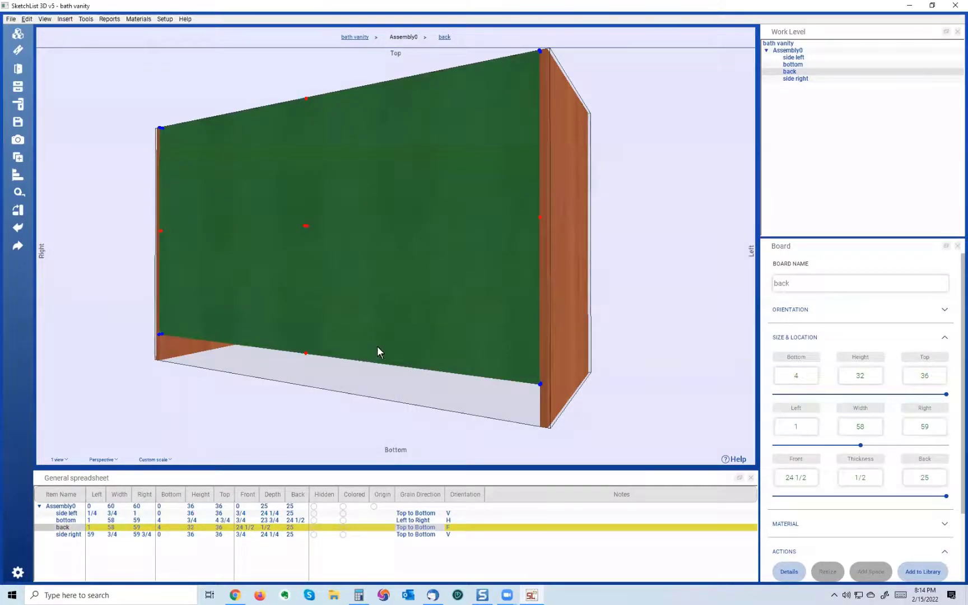
Open the board details of the side left board from the assembly.
drag(456, 221, 335, 285)
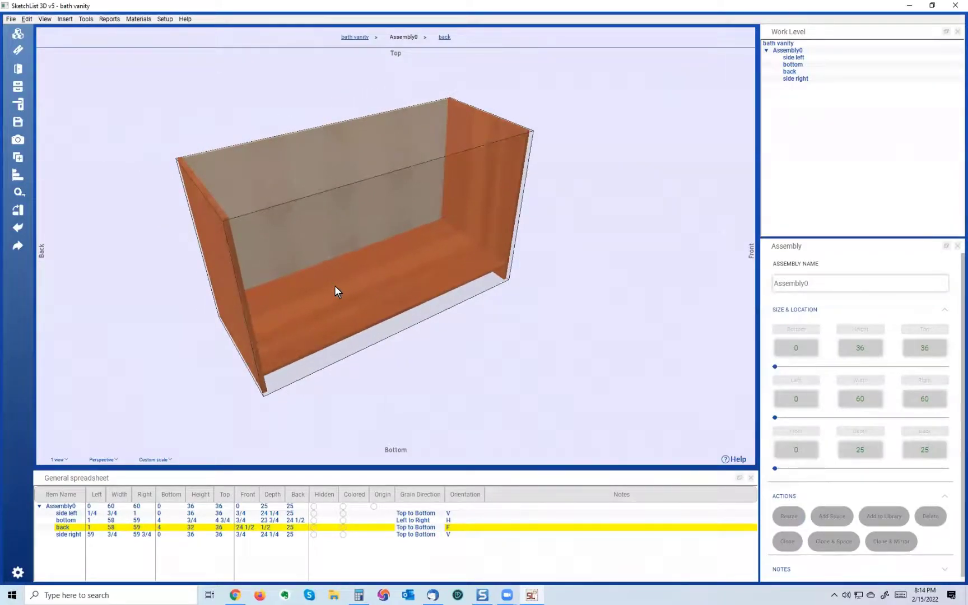
click(285, 233)
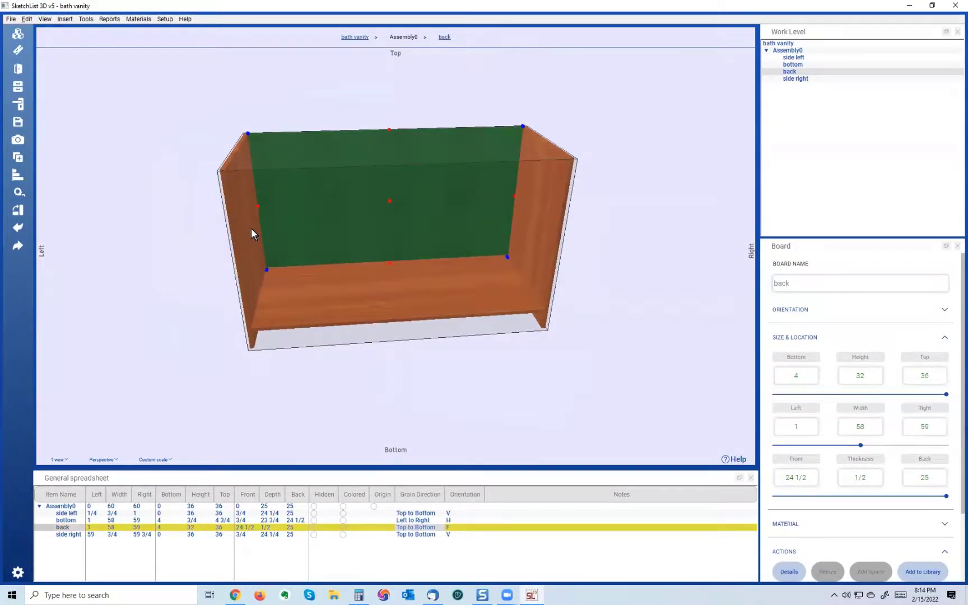
click(234, 228)
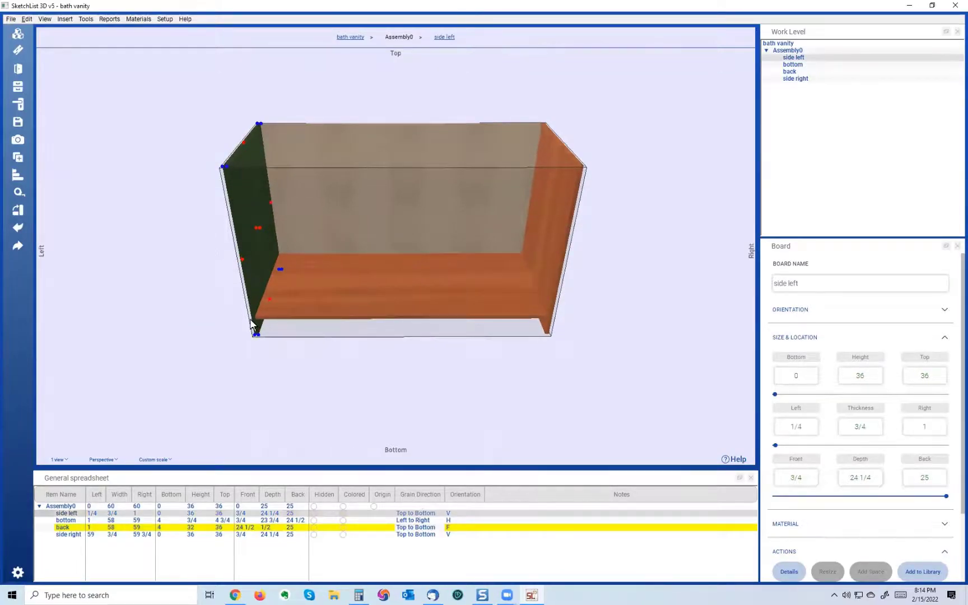
scroll(667, 381, down, 3)
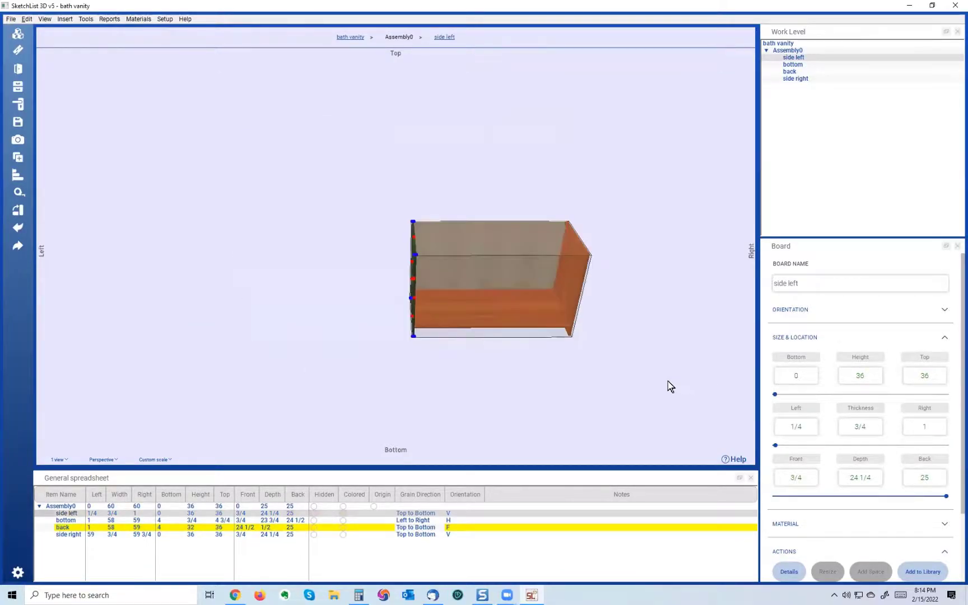
scroll(664, 389, up, 3)
scroll(808, 555, down, 2)
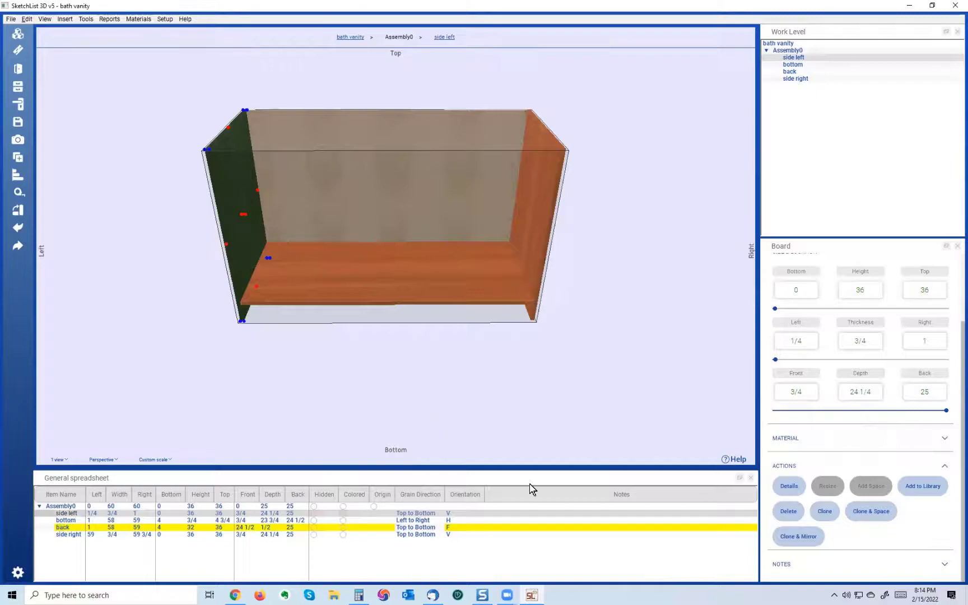
click(782, 483)
Start a Rabbet joint on the rear edge of the side left board.
drag(404, 279, 360, 141)
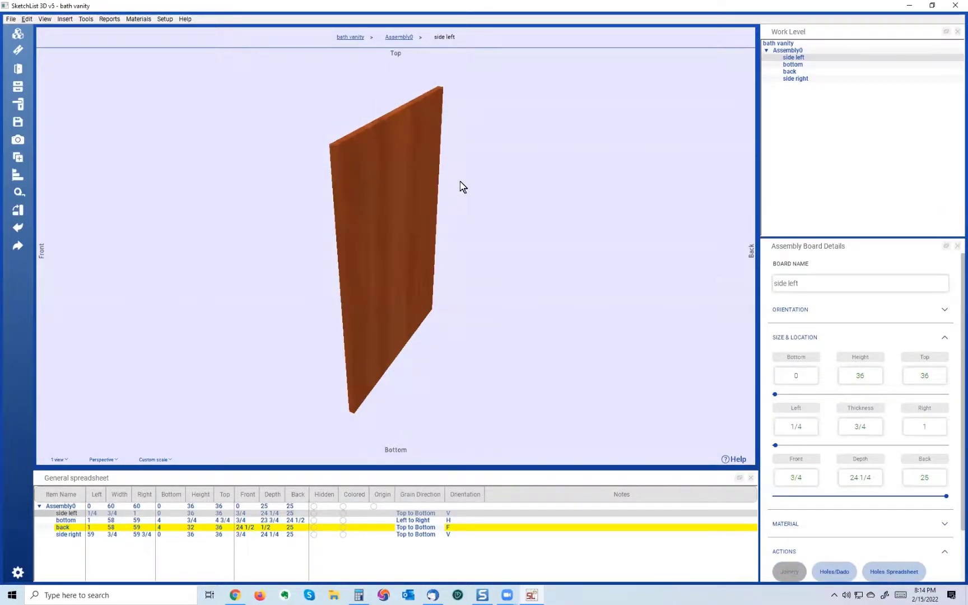
drag(455, 197, 489, 236)
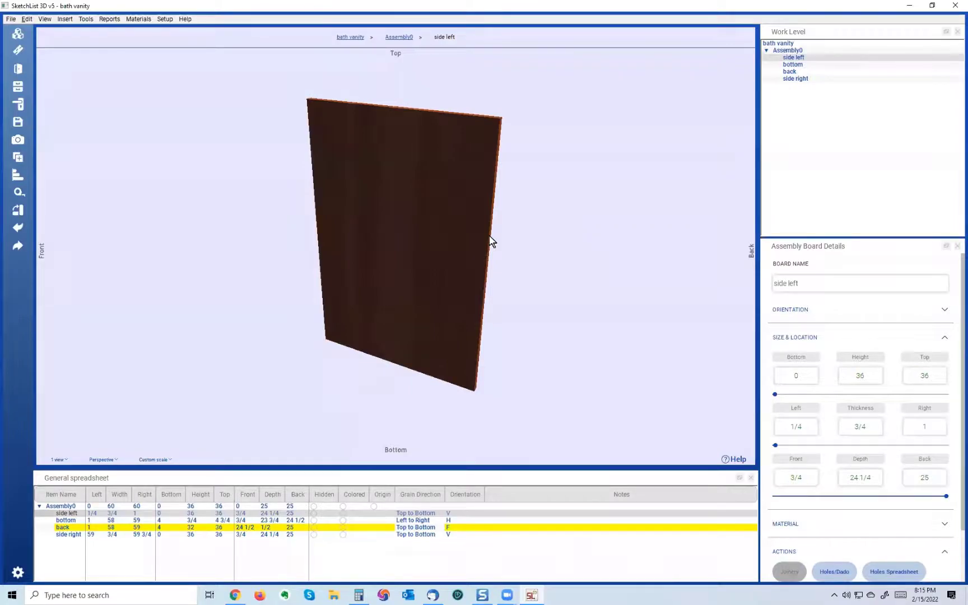
click(490, 234)
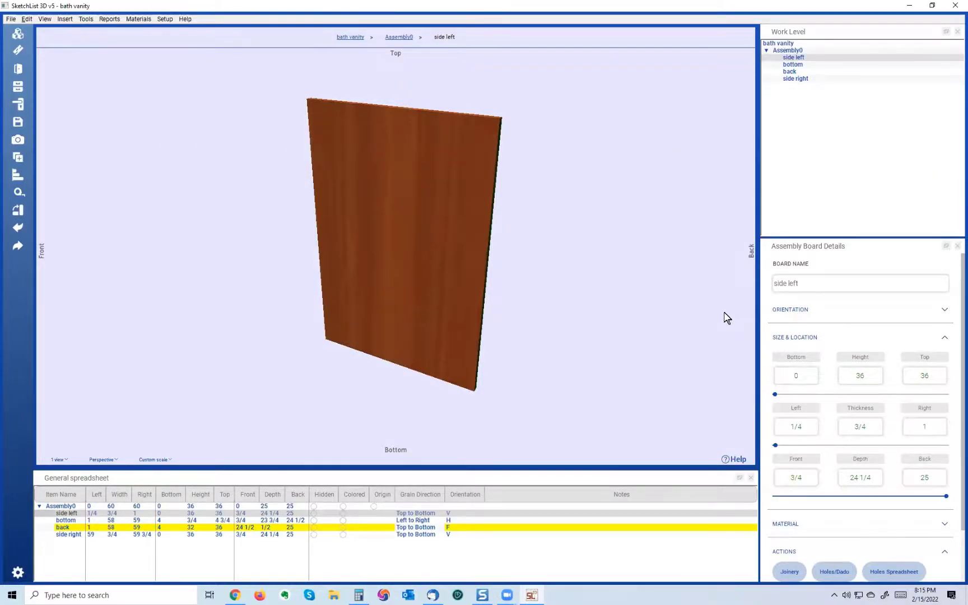
scroll(838, 468, down, 2)
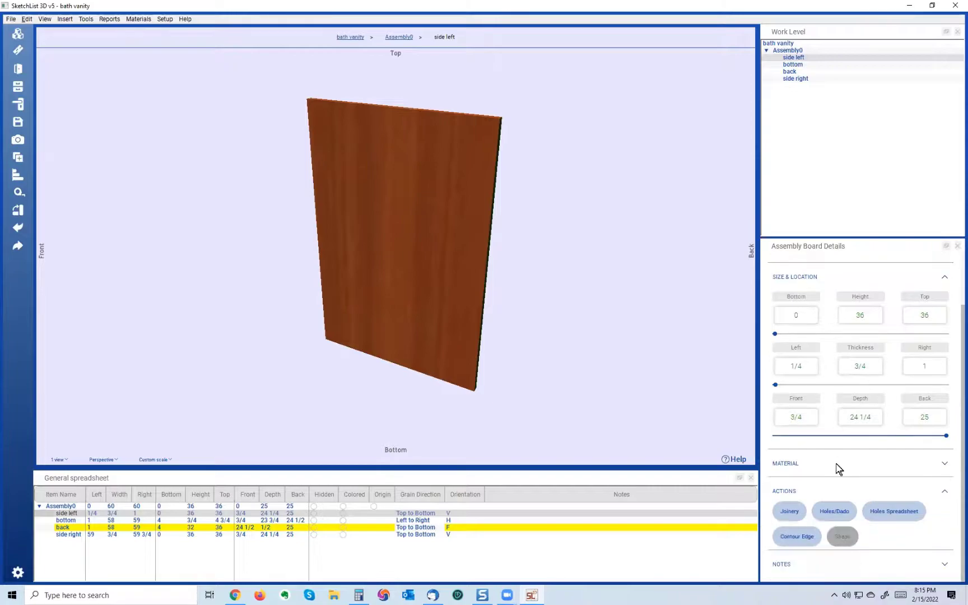
click(798, 511)
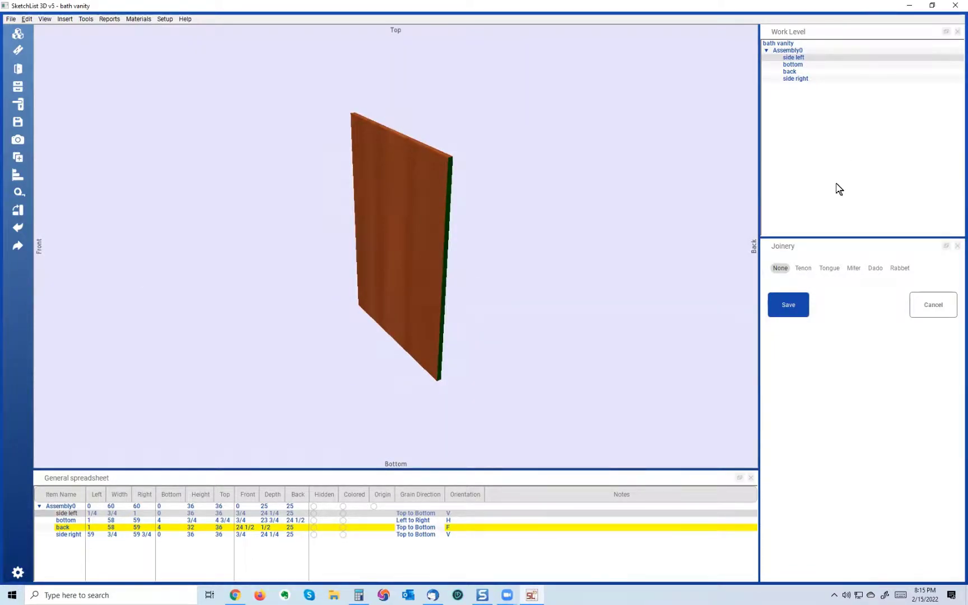
click(909, 270)
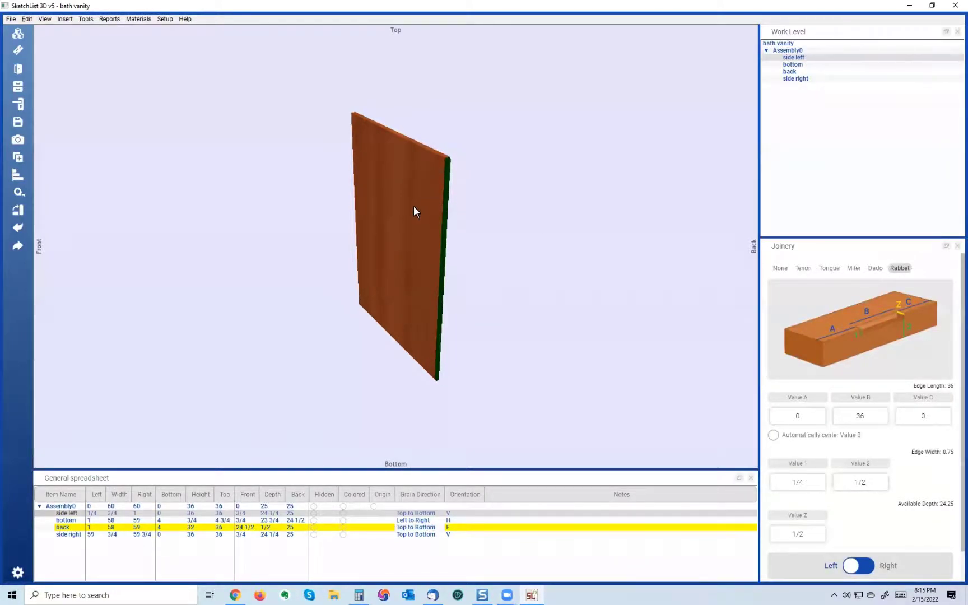
Check the rabbet's orientation at the rear edge and switch its side to Right so it faces the cabinet interior.
drag(413, 208, 397, 259)
scroll(477, 276, up, 3)
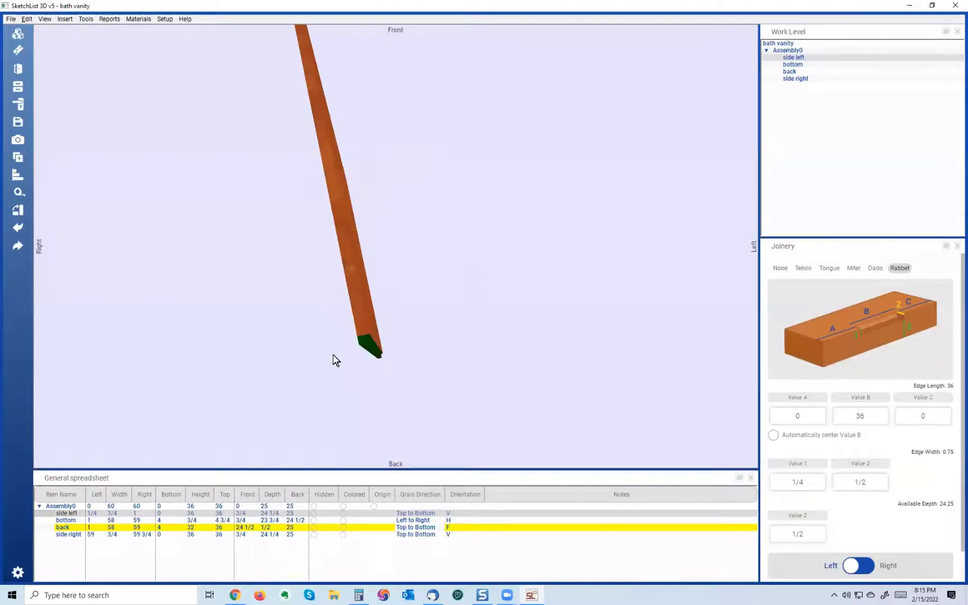
drag(360, 287, 424, 265)
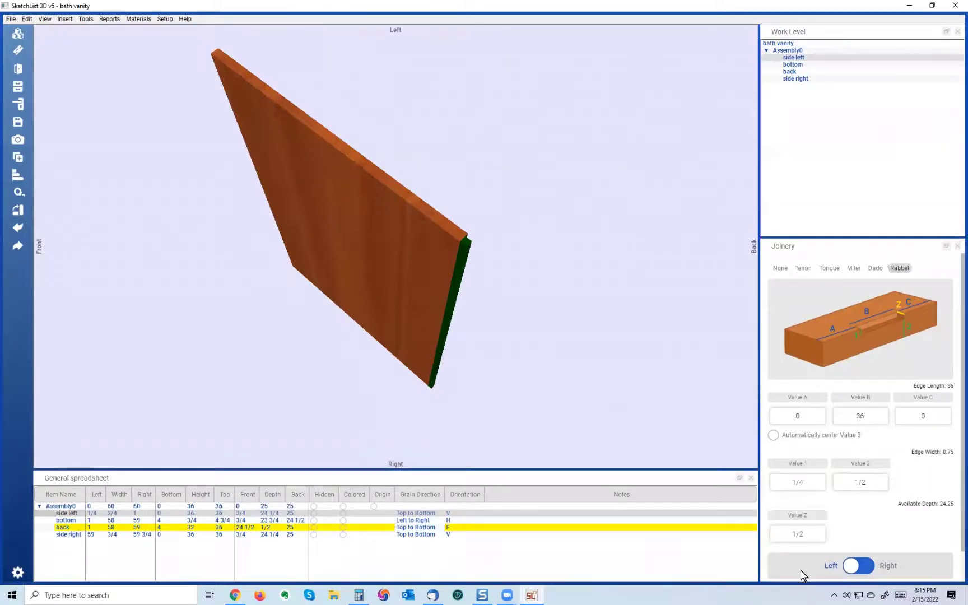
click(859, 566)
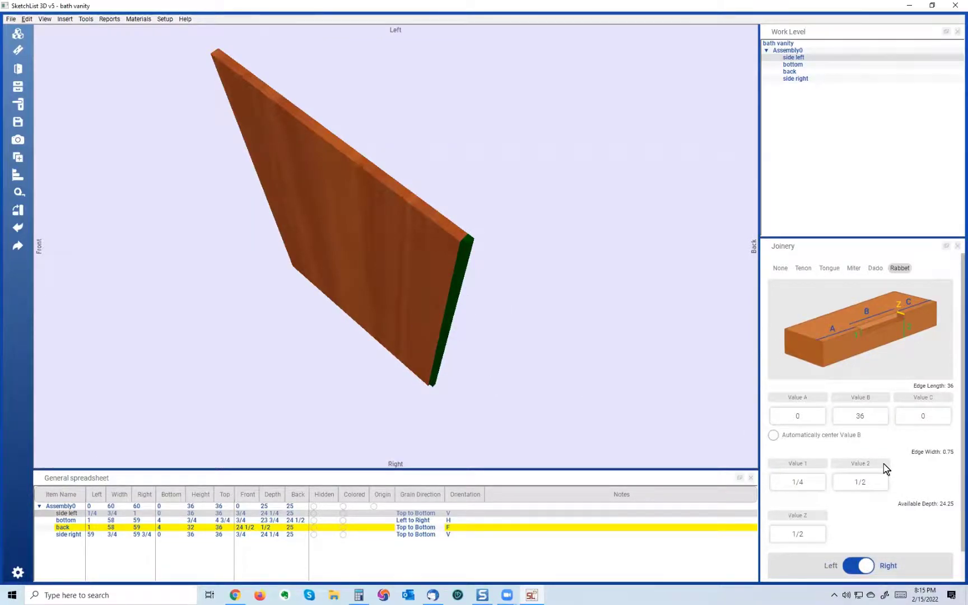
Set the rabbet's Value 1 to 3/8 and save the joint.
scroll(902, 468, down, 1)
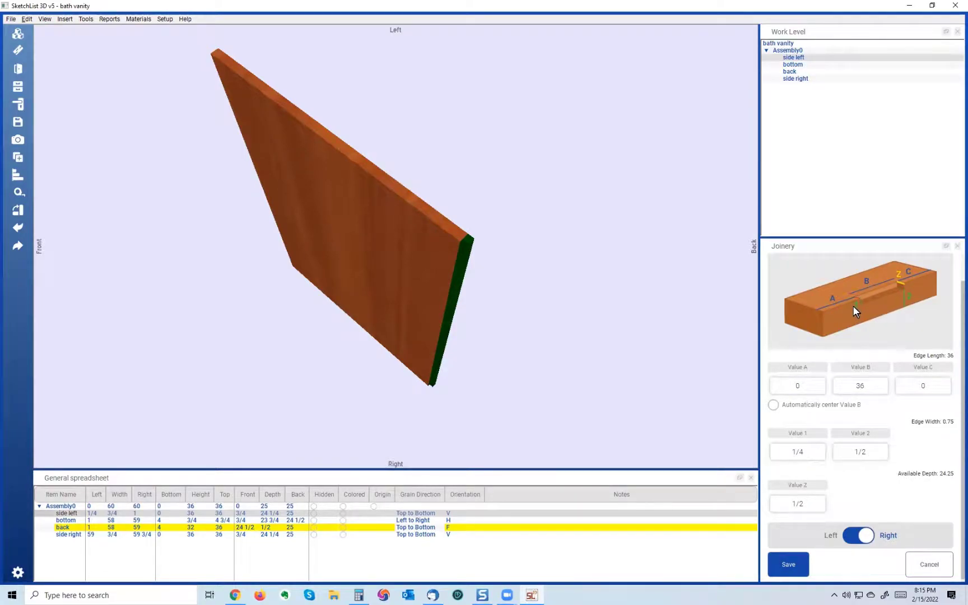
double_click(816, 454)
text(3/8)
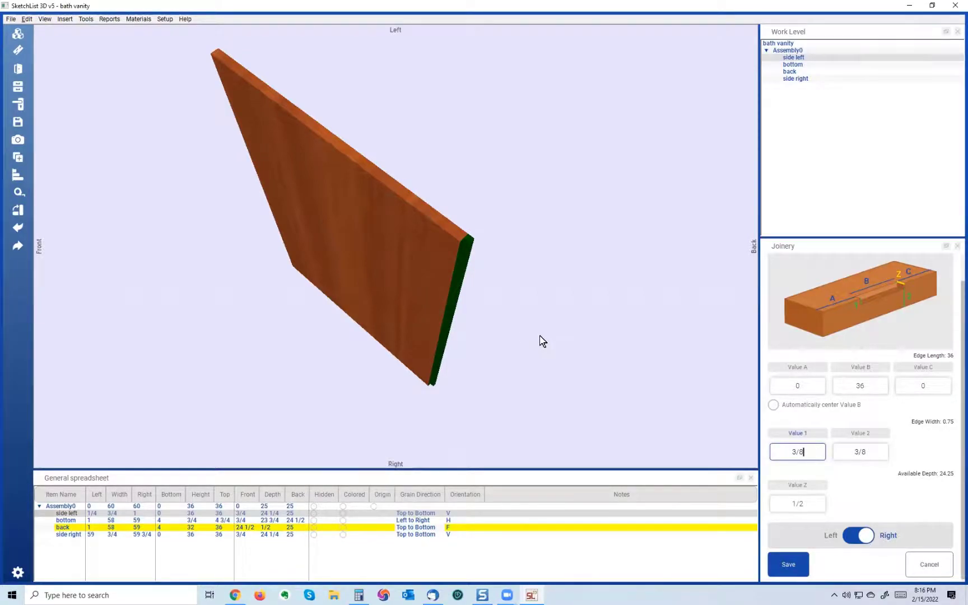
click(787, 562)
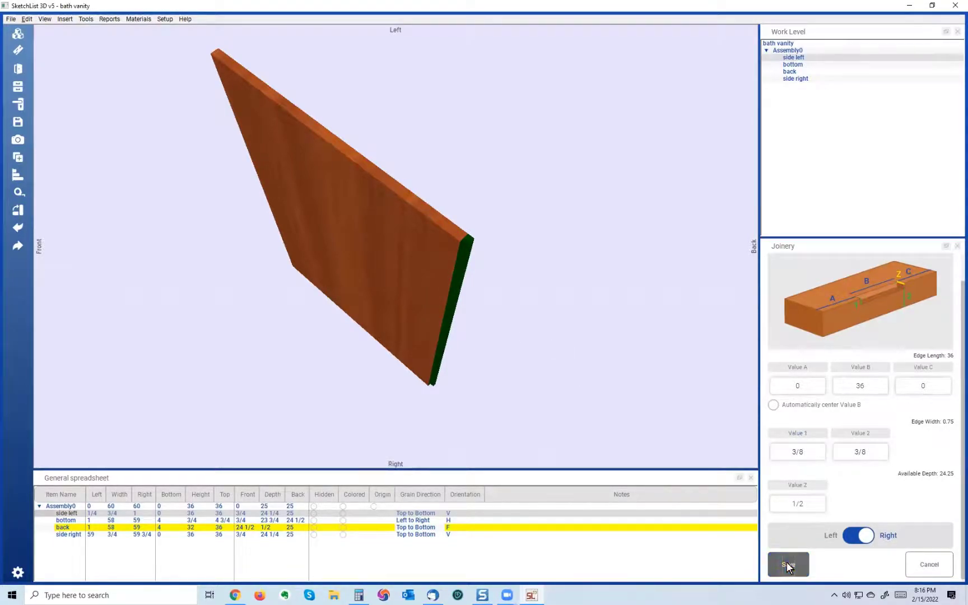
drag(398, 186, 414, 251)
scroll(871, 493, down, 1)
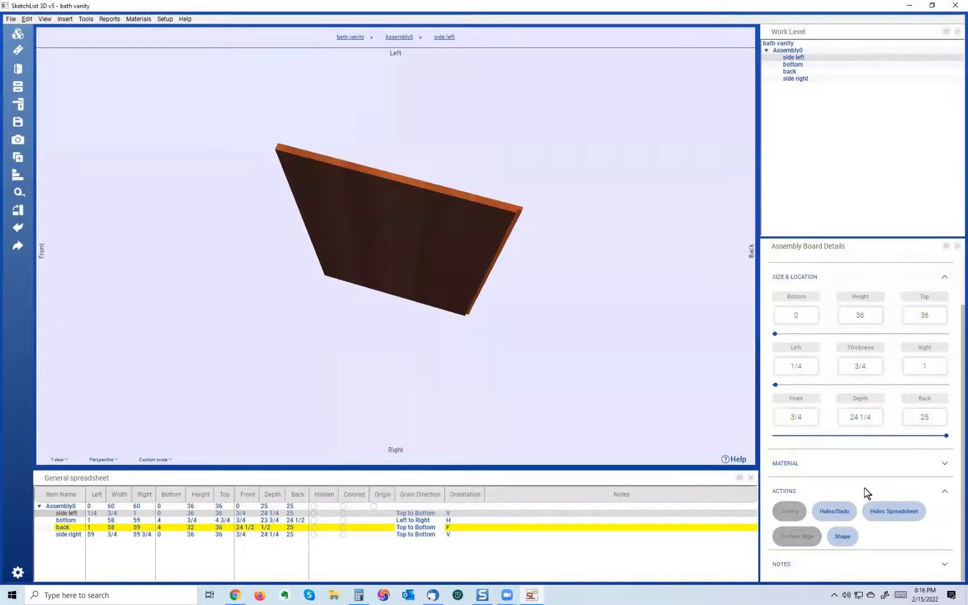
Reopen the rear edge's rabbet, set its Value 1 to 1/2 and save it.
click(511, 225)
click(787, 512)
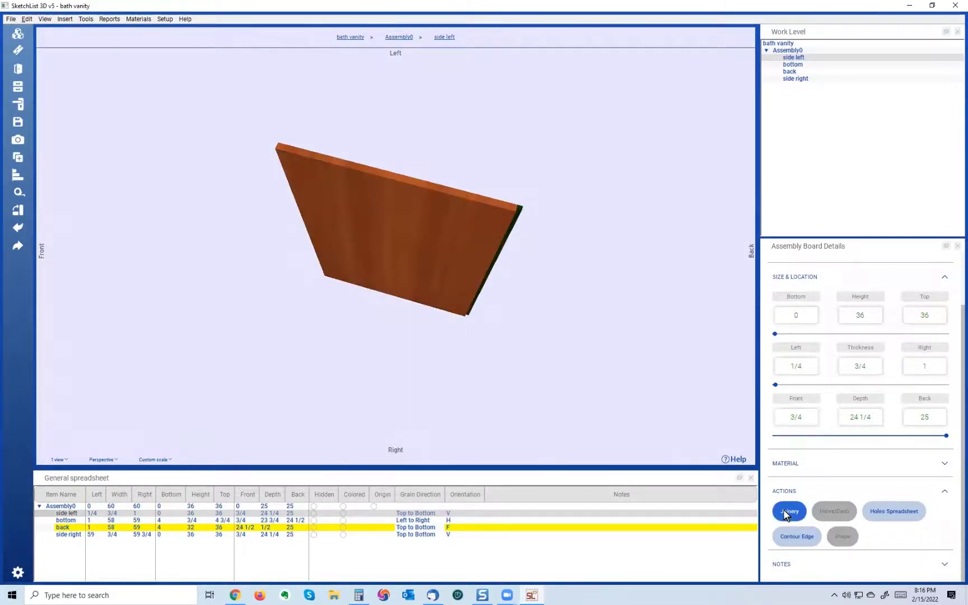
click(396, 231)
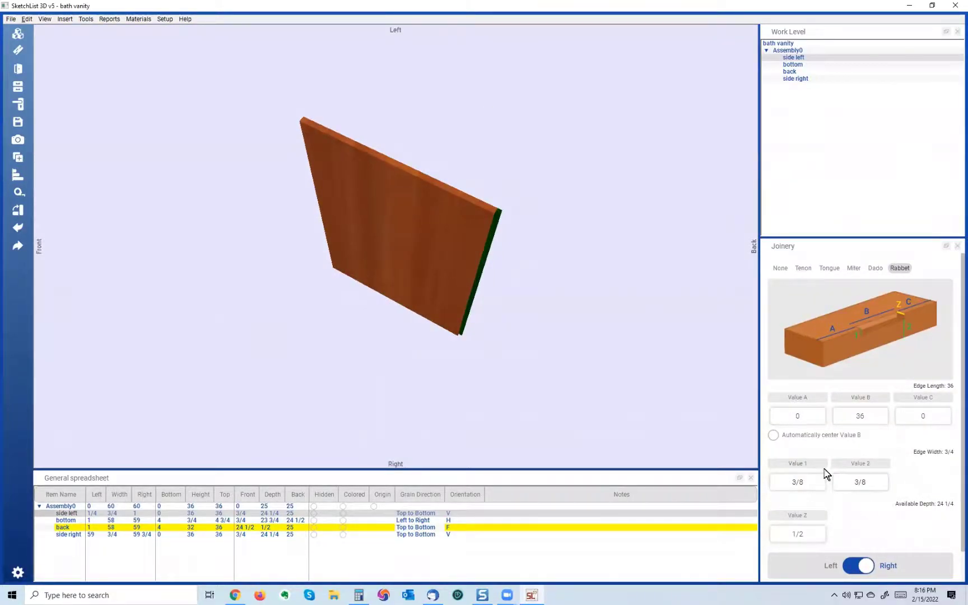
click(796, 484)
text(.5)
click(864, 512)
scroll(868, 505, down, 1)
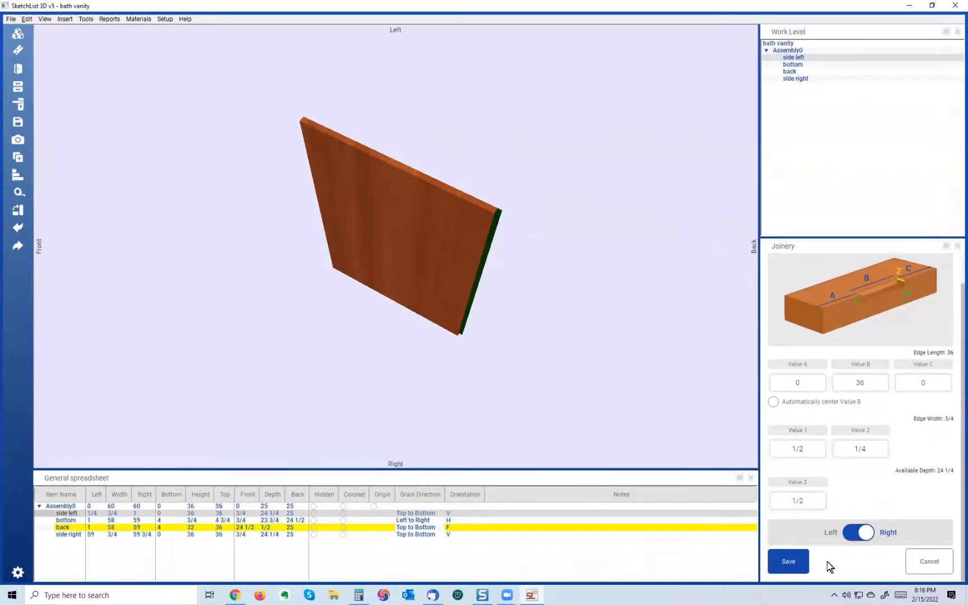
click(783, 560)
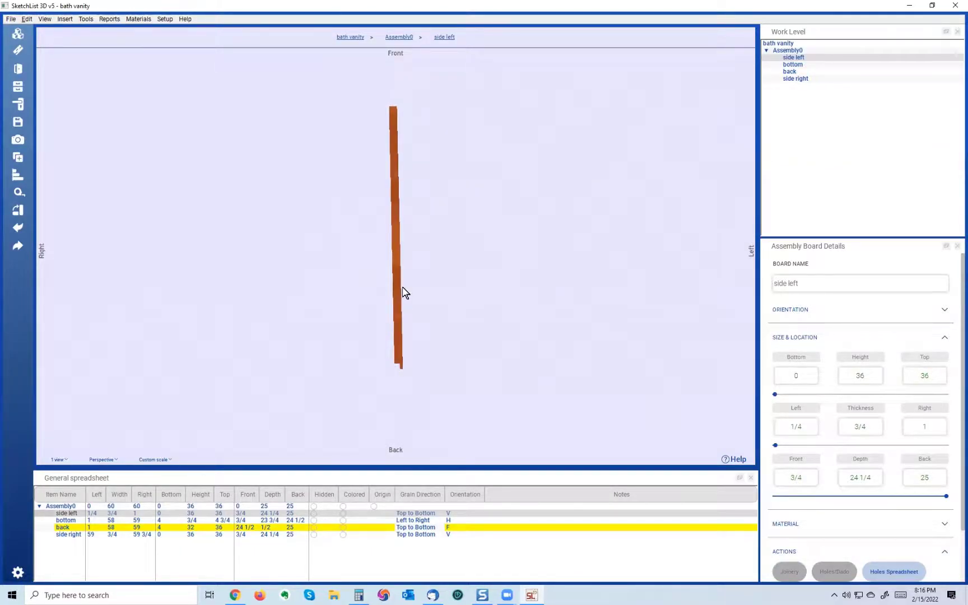
Start a circular hole on the side left board's inner face, located at Point A 5 and Point B 4.
drag(401, 292, 677, 210)
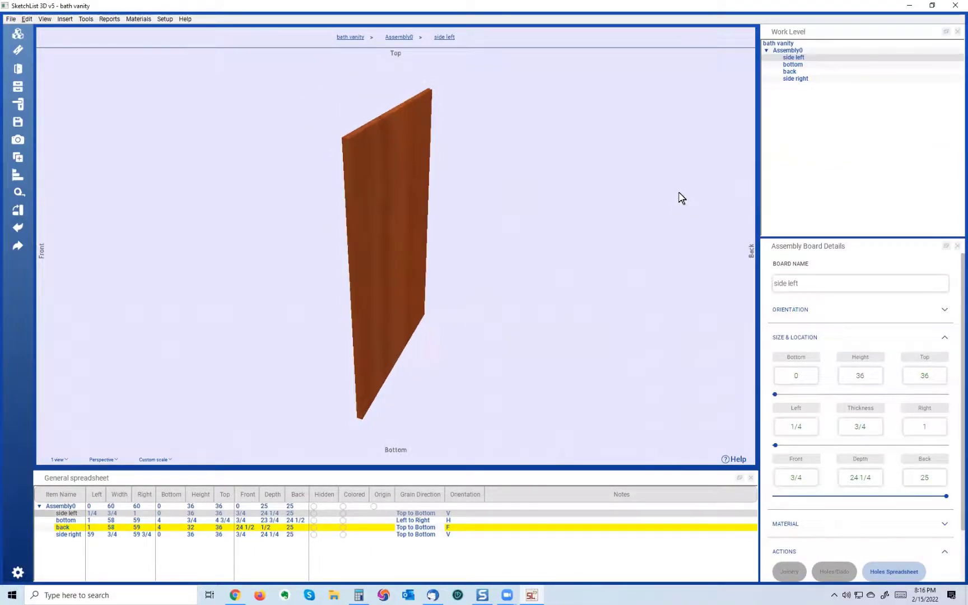
click(408, 255)
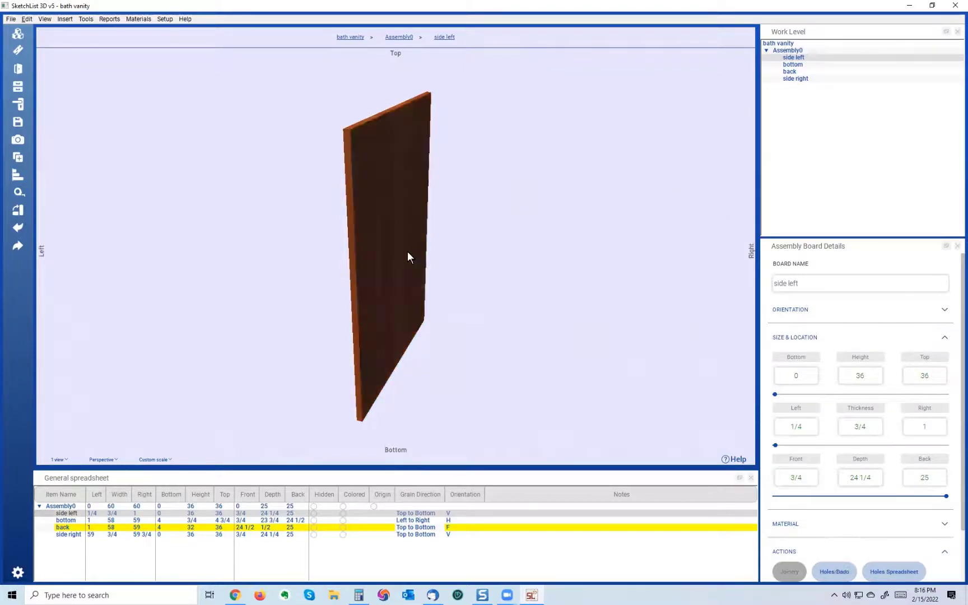
scroll(838, 391, down, 1)
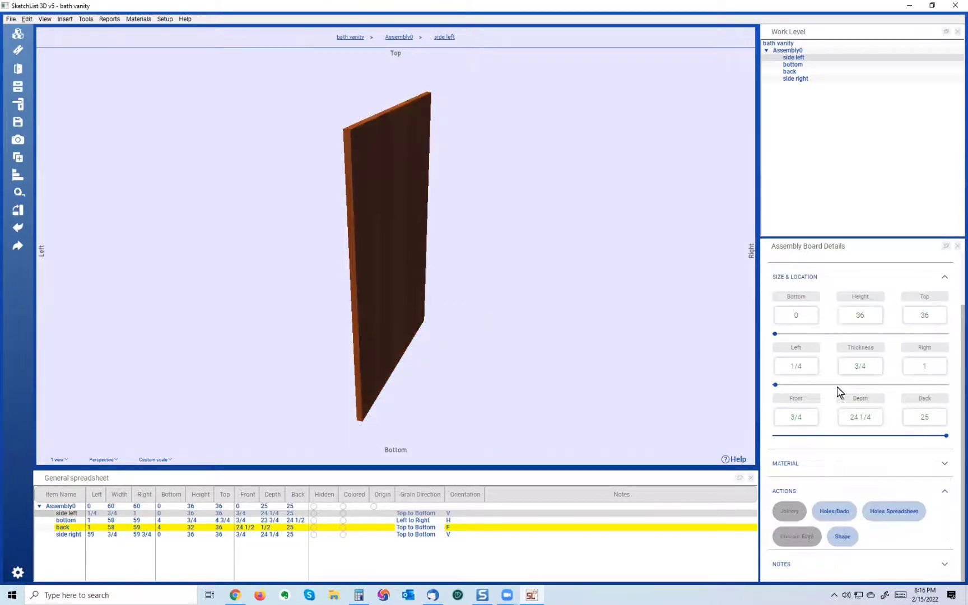
click(839, 511)
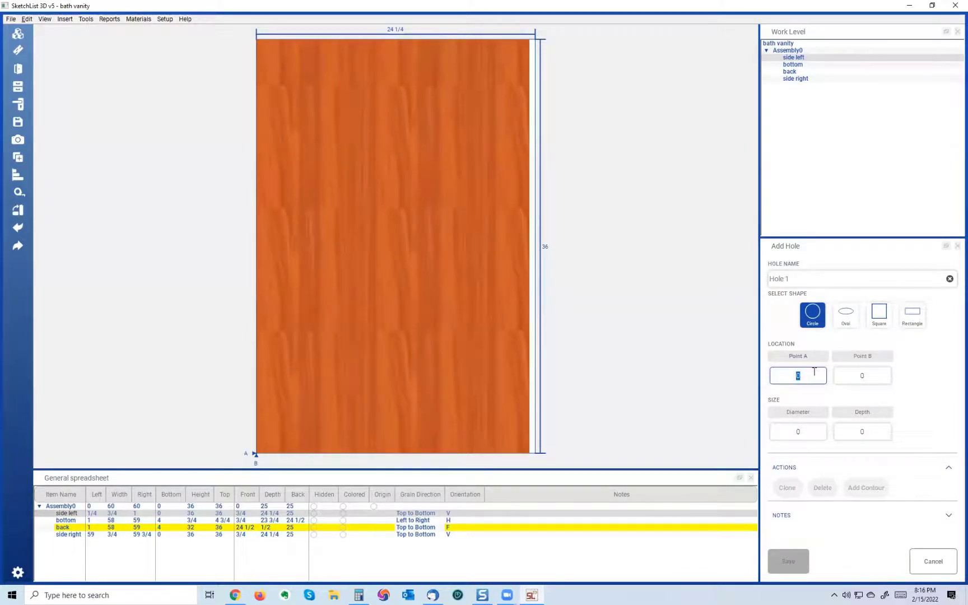
text(5)
click(873, 380)
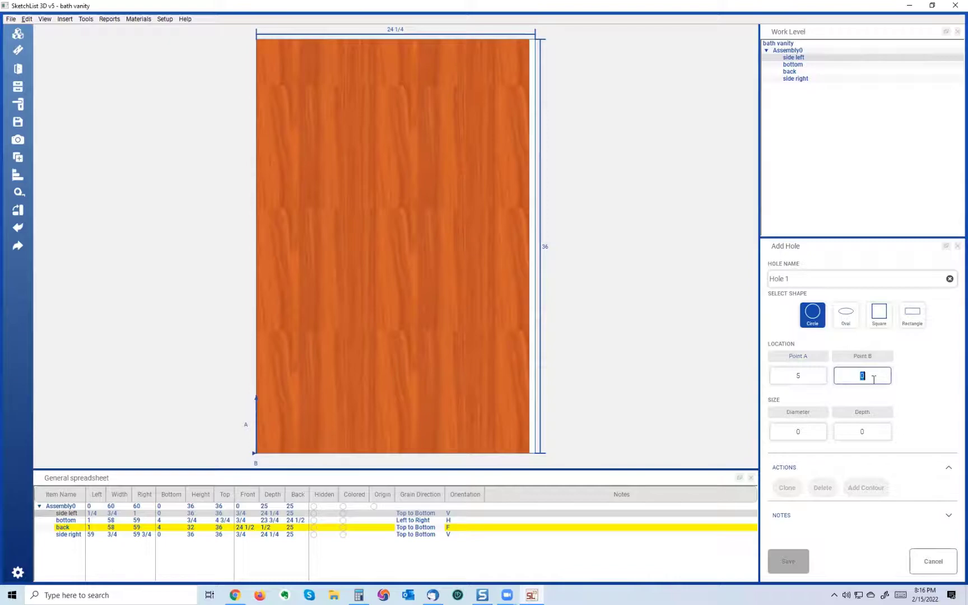
text(4)
Give the hole a diameter of 1/2 and a depth of 3/8, and save it.
click(800, 434)
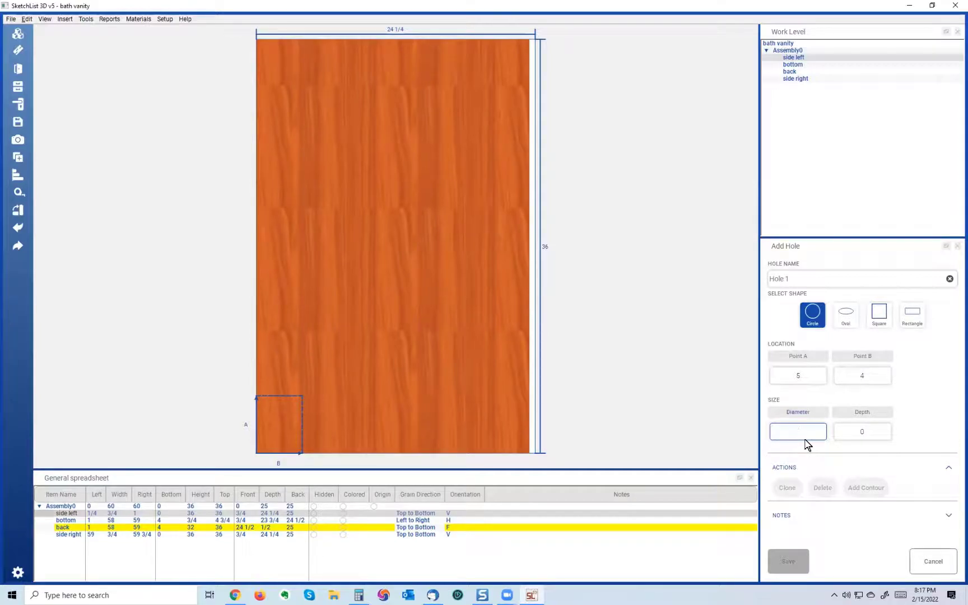
text(.5)
click(872, 429)
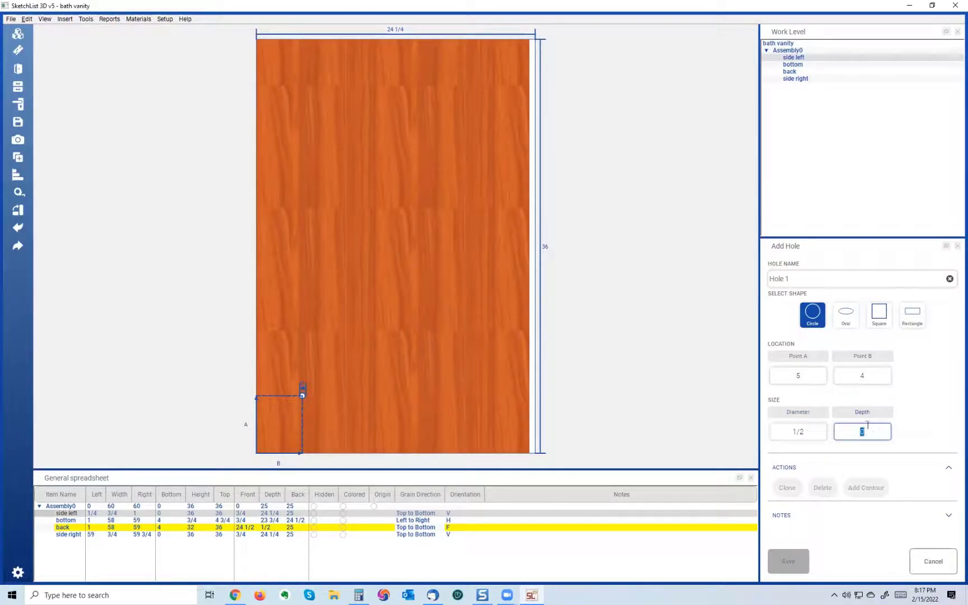
text(3)
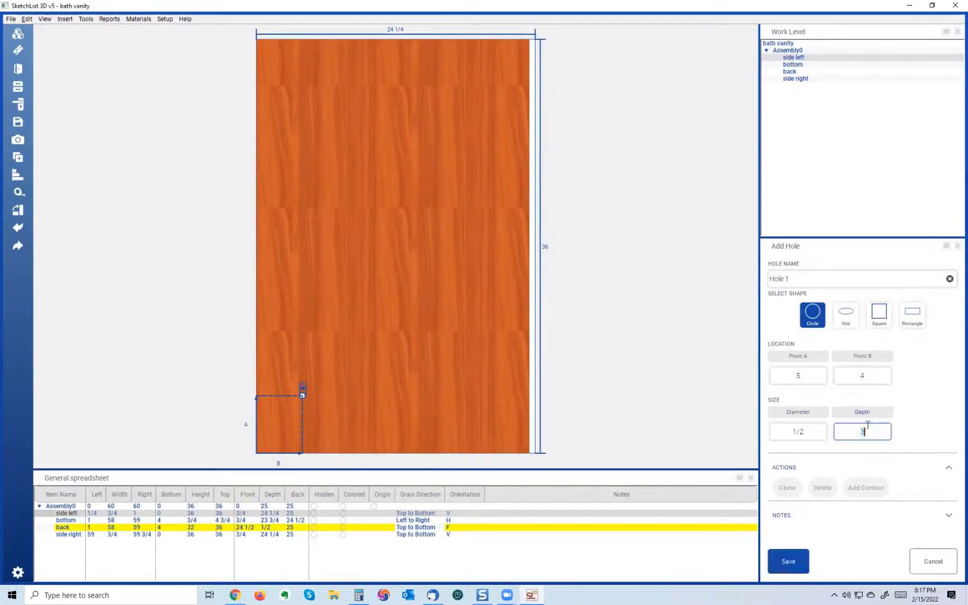
text(/4)
click(789, 560)
Open the Clone & Space settings for Hole 1 from the side left board's holes spreadsheet.
scroll(335, 277, up, 4)
middle_drag(401, 410, 721, 462)
scroll(808, 508, down, 1)
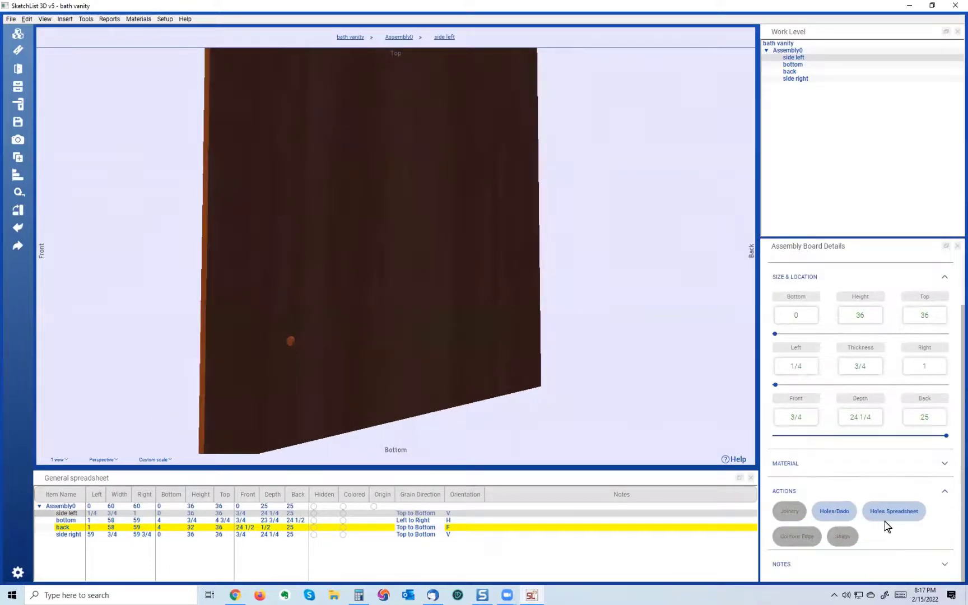
click(889, 517)
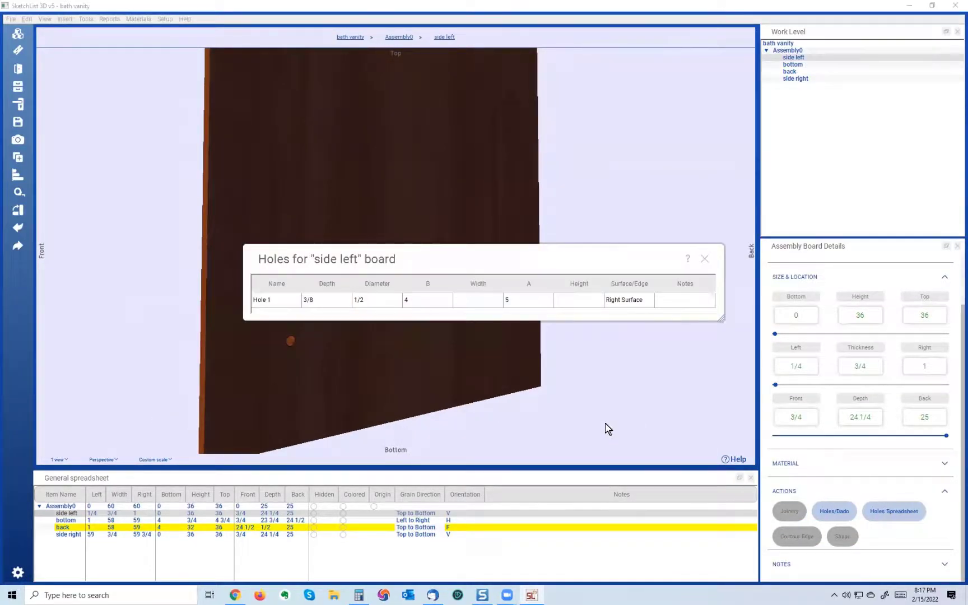
right_click(479, 297)
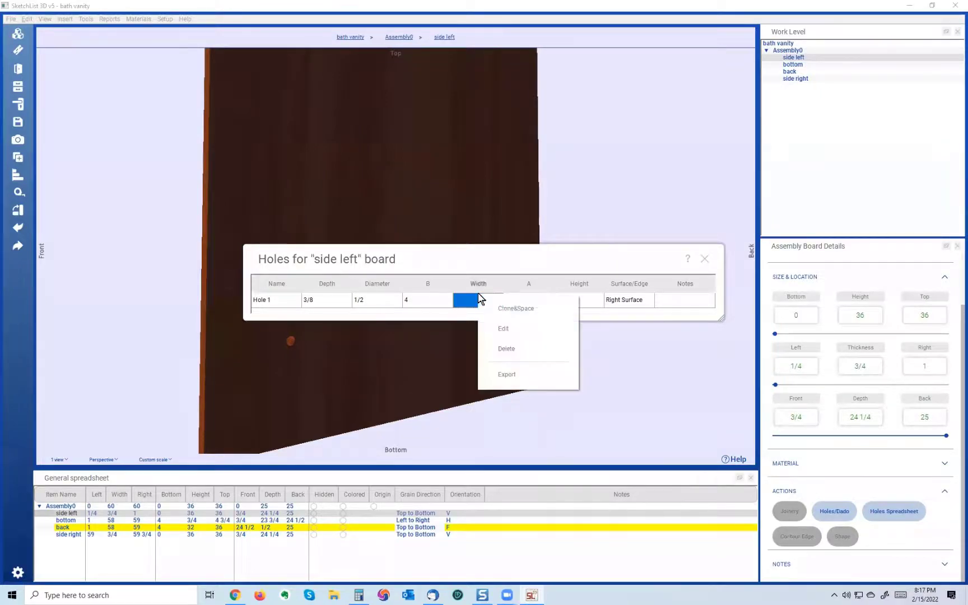
click(532, 308)
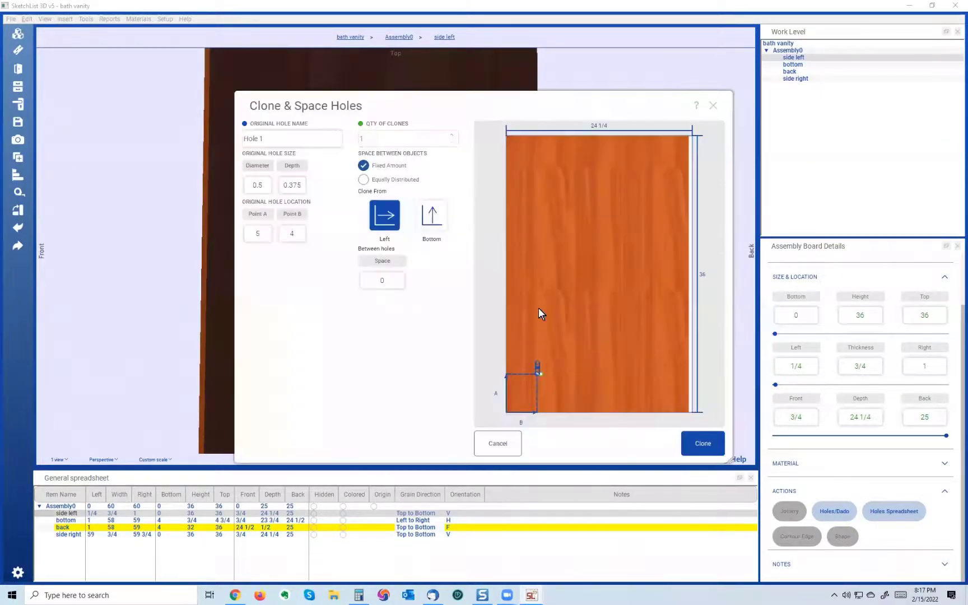
Set the hole to clone from the Bottom with 8 clones and a fixed space of 4.
click(428, 209)
click(408, 132)
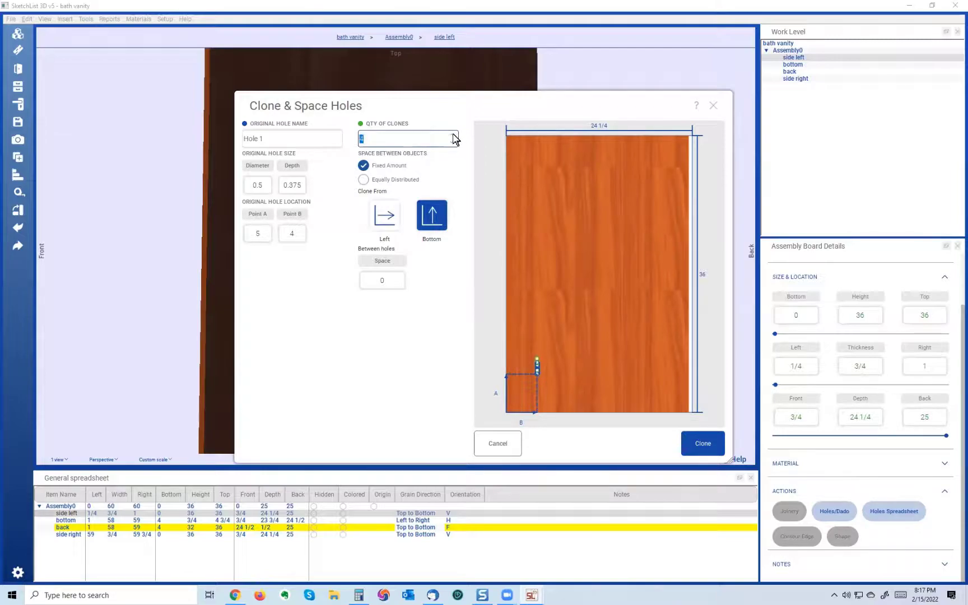
click(453, 135)
click(390, 281)
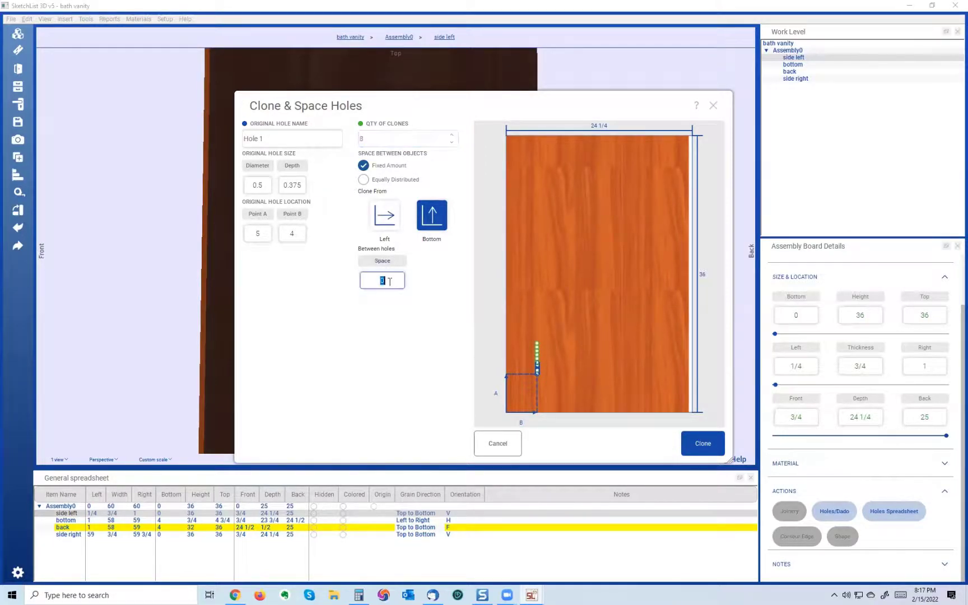
text(4)
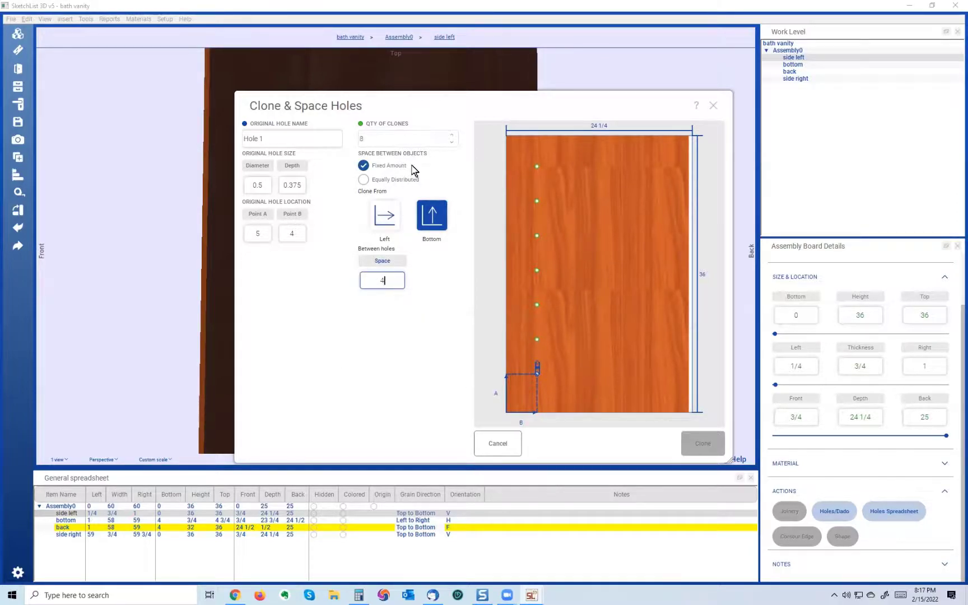
Set Hole 1 to 7 clones with a space of 2, create them, and close the holes spreadsheet.
click(453, 146)
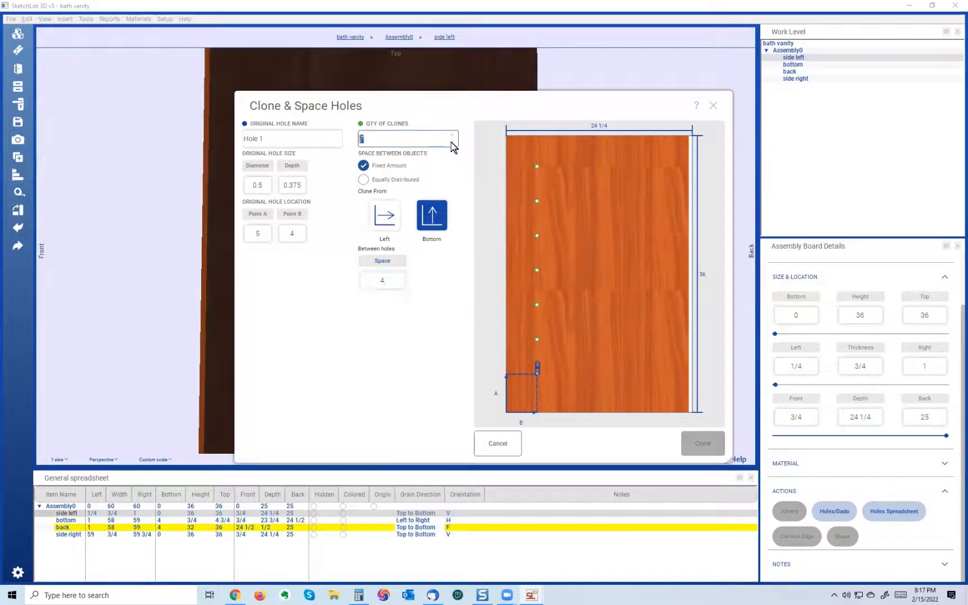
click(394, 280)
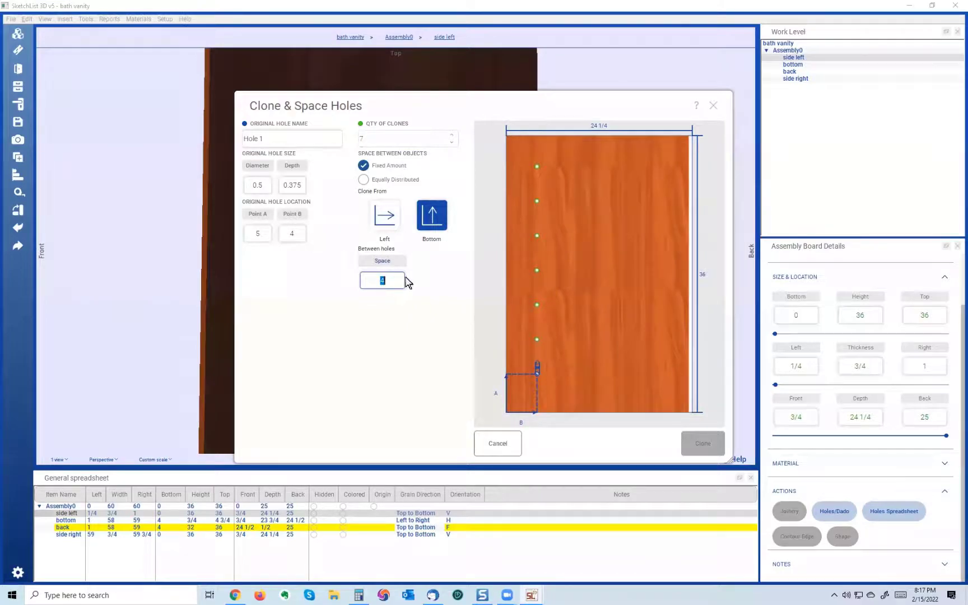
text(2)
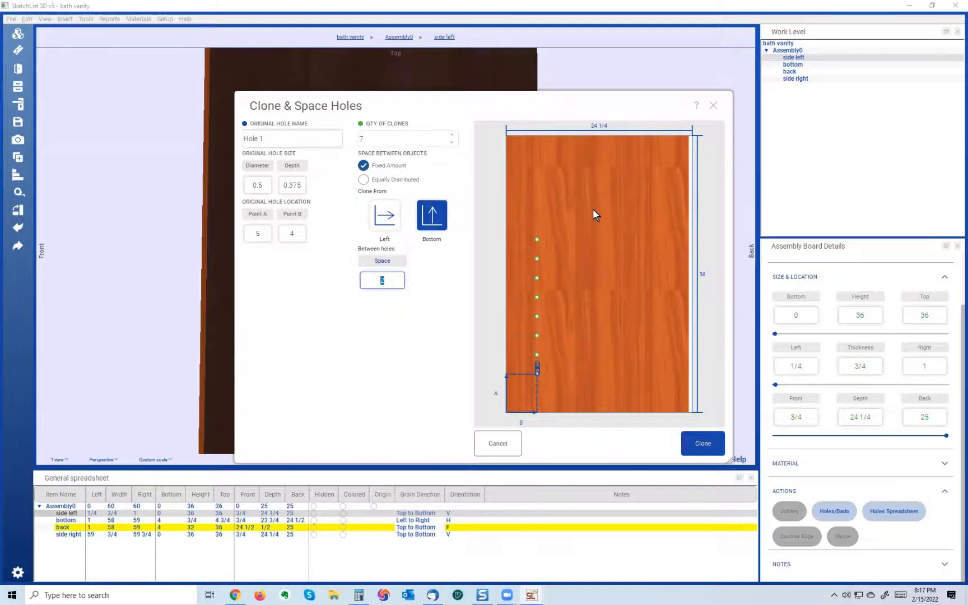
click(707, 446)
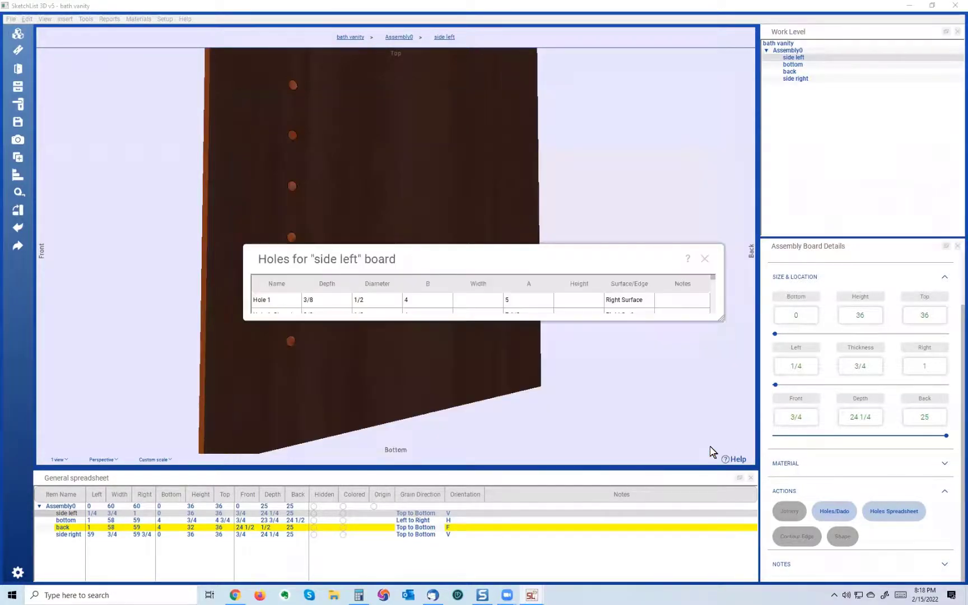
click(705, 261)
drag(370, 285, 413, 339)
drag(515, 356, 388, 378)
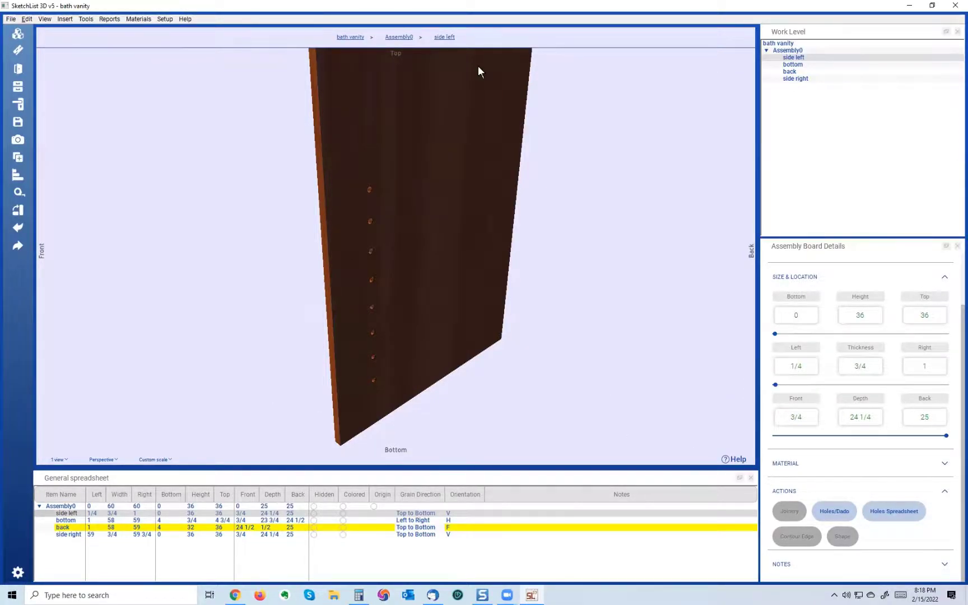
Return to Assembly0 and delete the side right board.
click(400, 37)
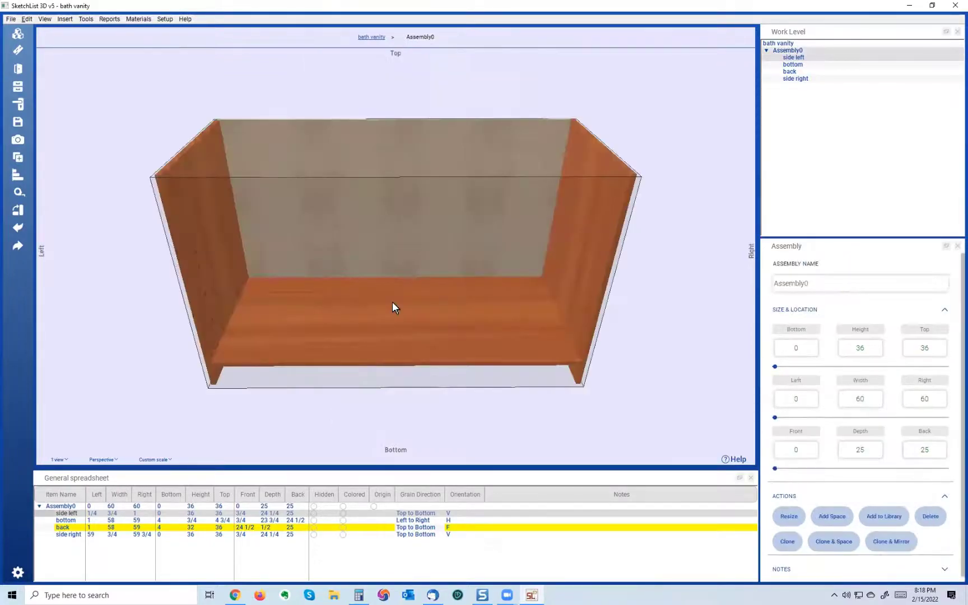
click(292, 301)
middle_drag(292, 295, 371, 311)
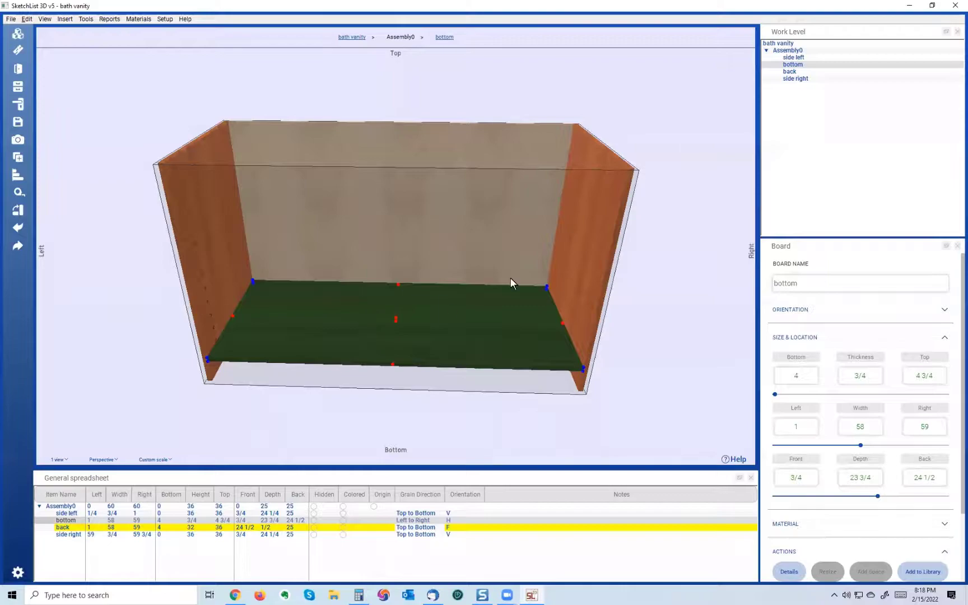
click(590, 249)
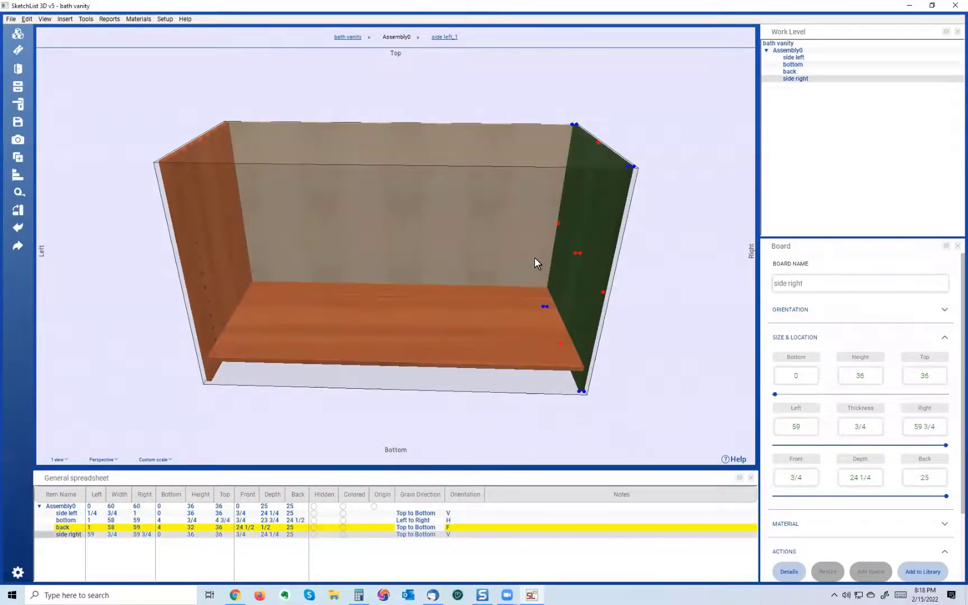
key(Delete)
Clone and mirror the side left board to the opposite side of the assembly.
click(220, 247)
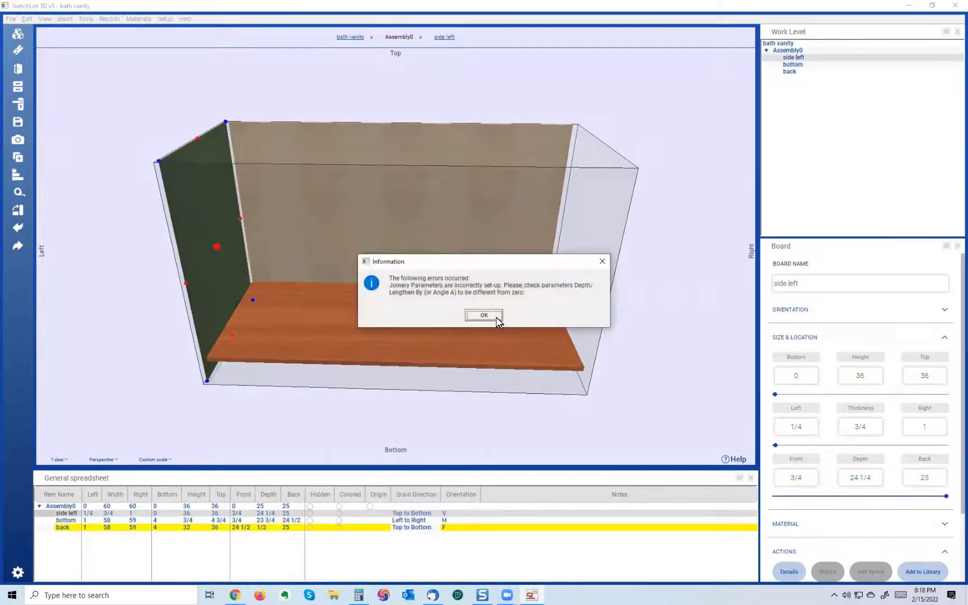
click(485, 315)
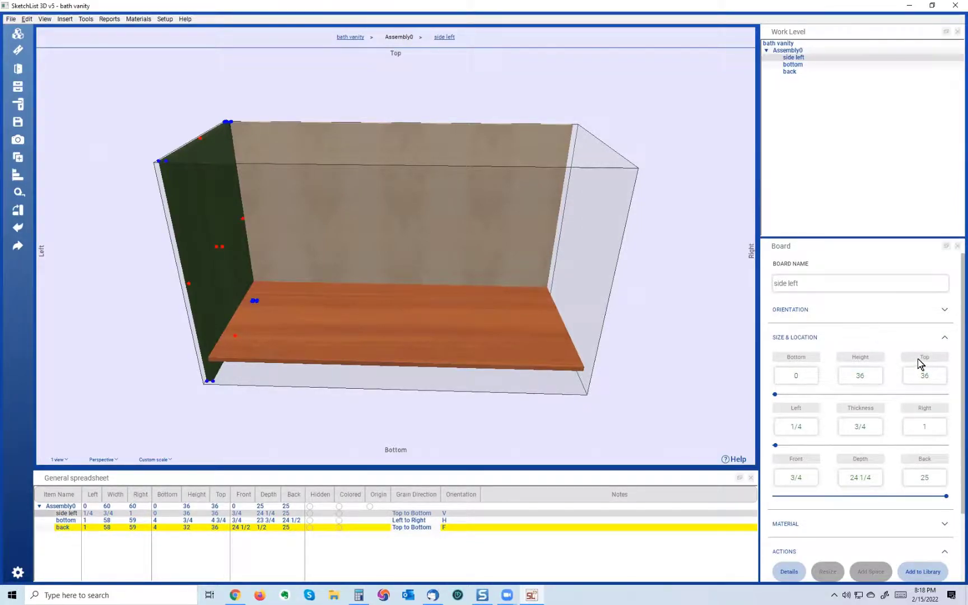
scroll(920, 365, down, 3)
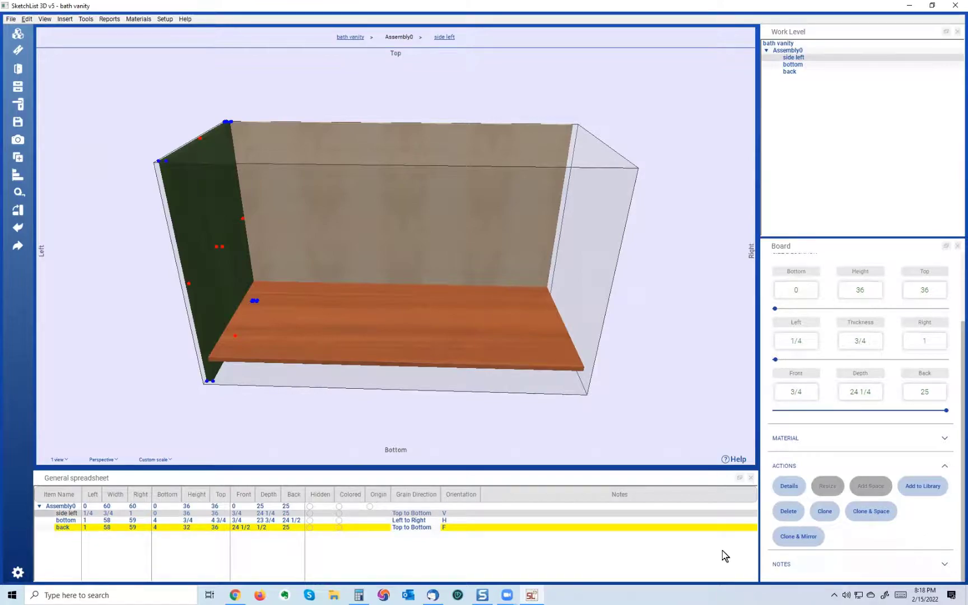
click(798, 536)
Examine the mirrored side board's rear rabbet and shelf holes, and how the back board meets both sides.
drag(564, 311, 545, 401)
click(625, 233)
drag(620, 257, 620, 250)
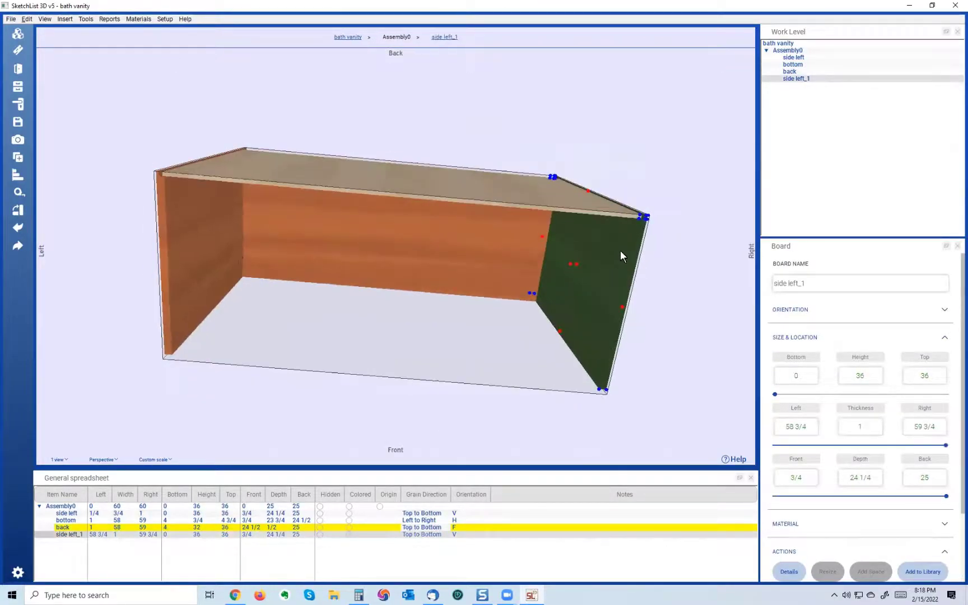
scroll(695, 261, up, 3)
drag(696, 261, 740, 249)
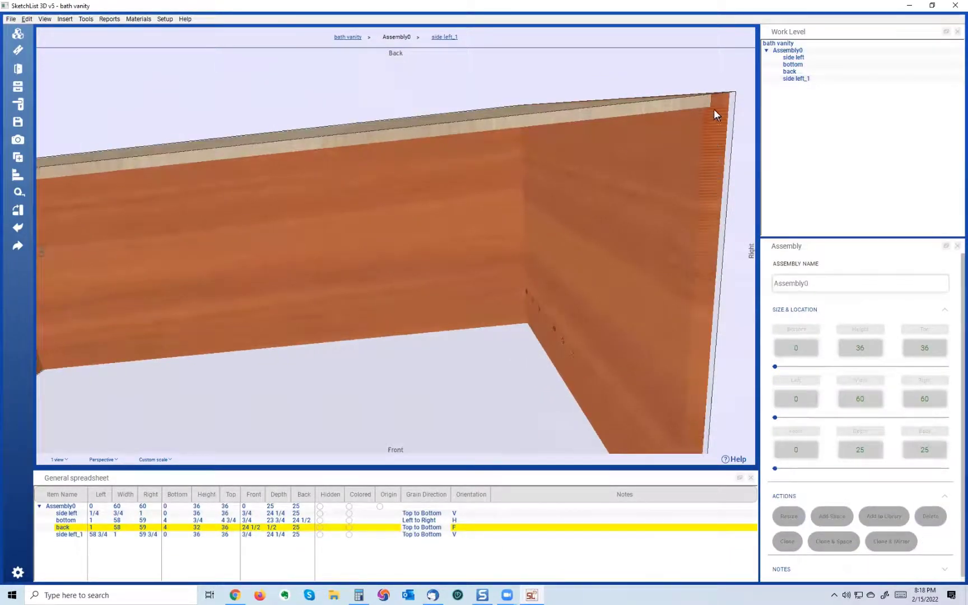
scroll(644, 241, down, 3)
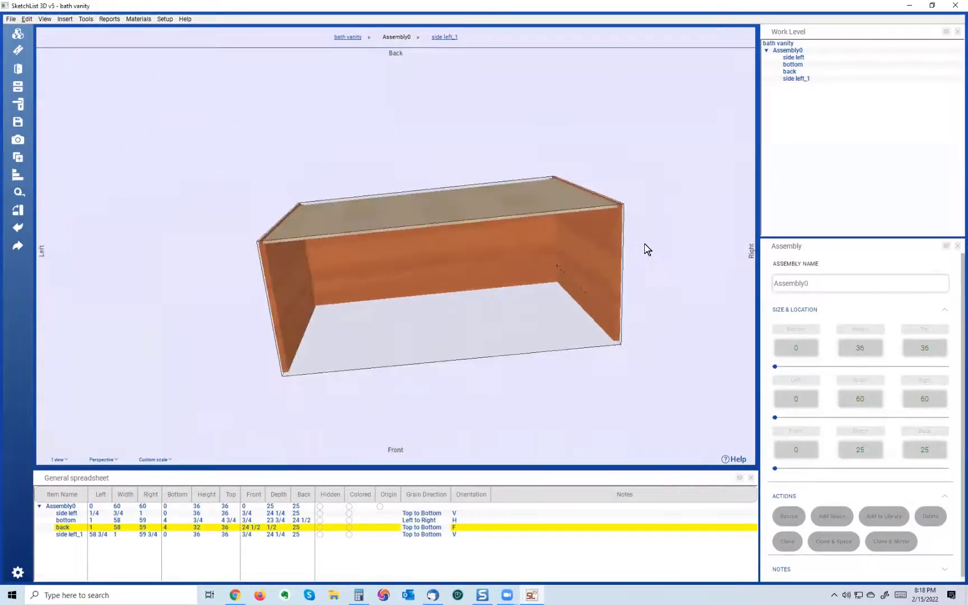
scroll(638, 261, down, 2)
click(567, 314)
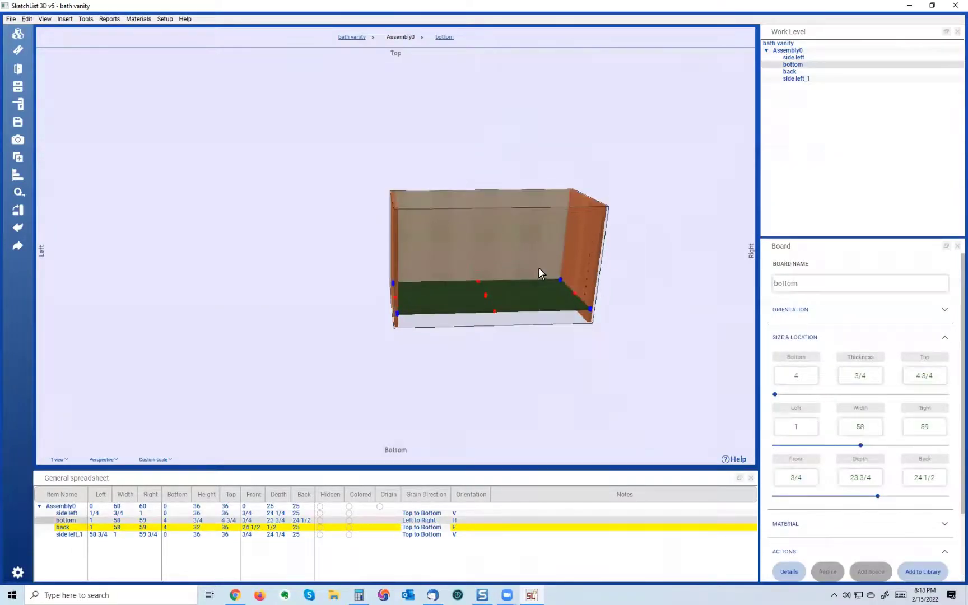
click(529, 250)
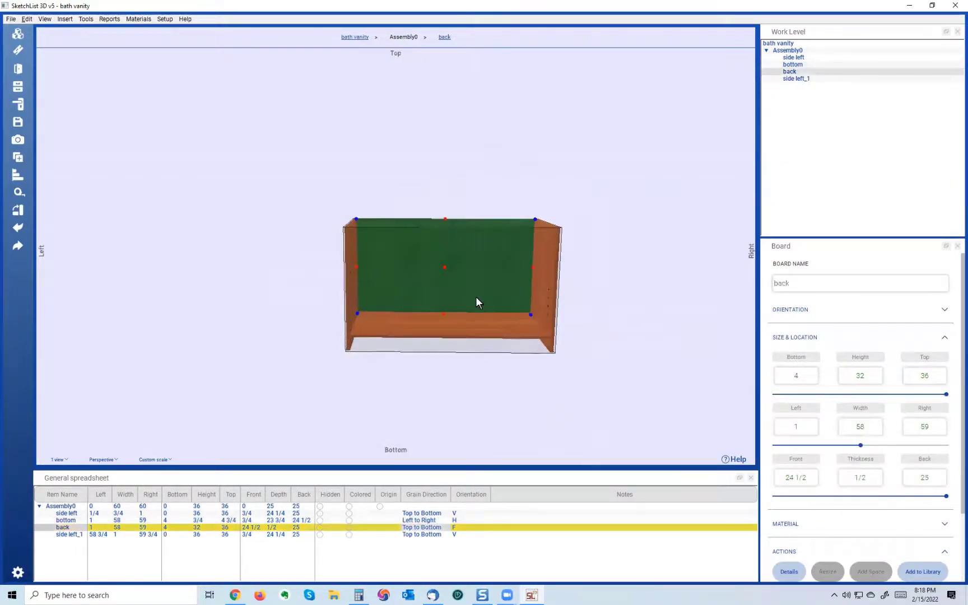
click(449, 320)
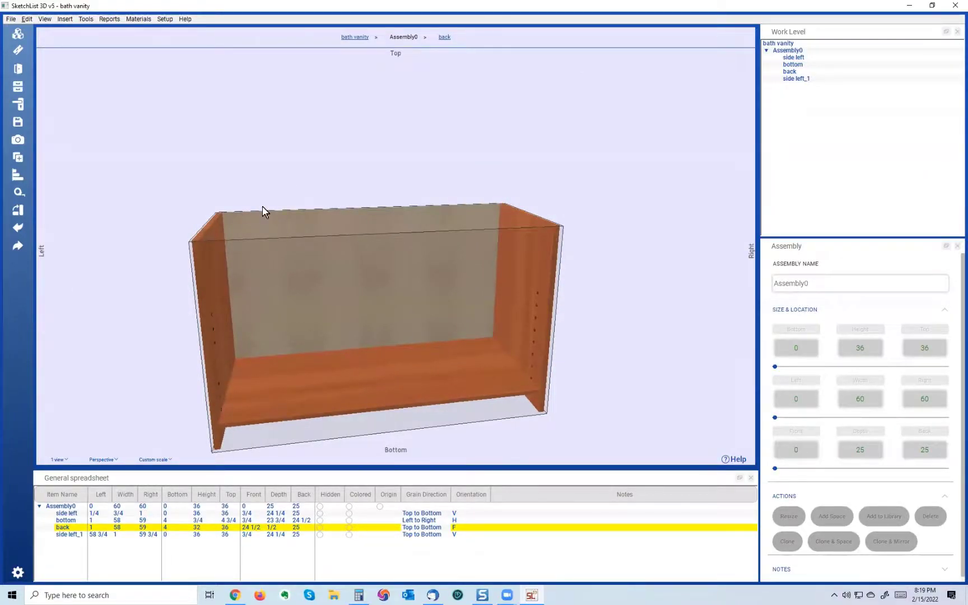
Open the back board's details and turn it to see its side edges.
click(284, 244)
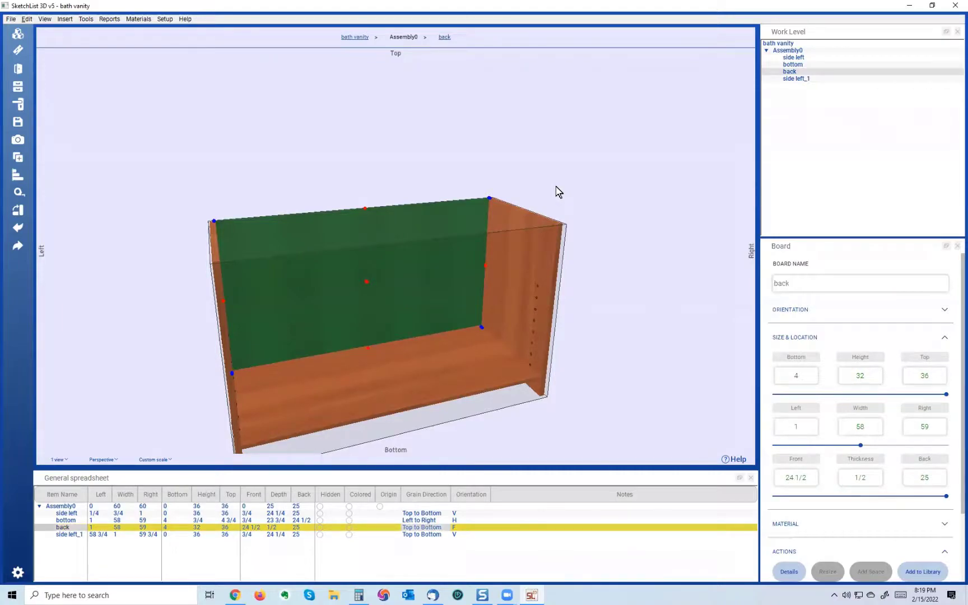
scroll(661, 300, down, 2)
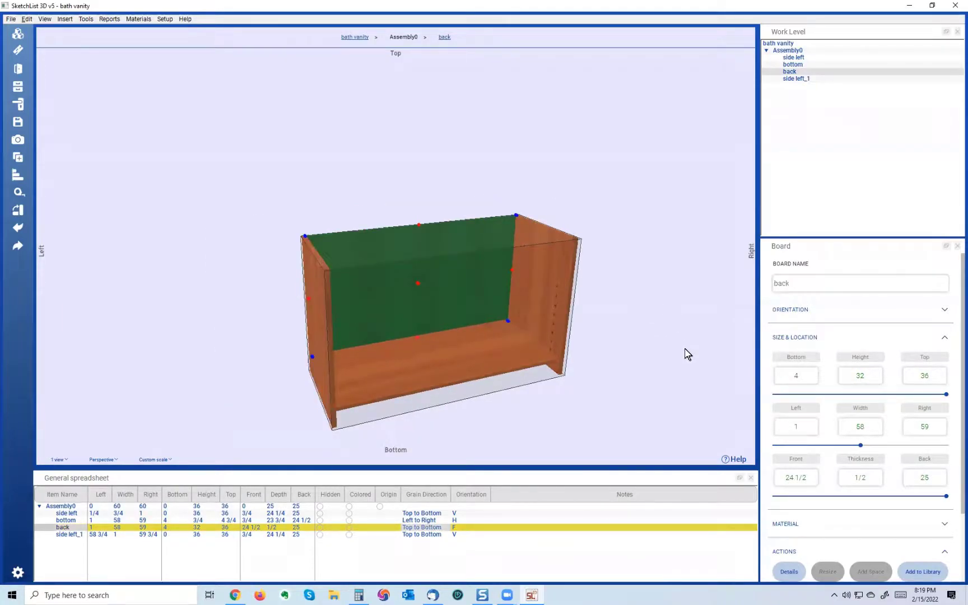
scroll(815, 419, down, 2)
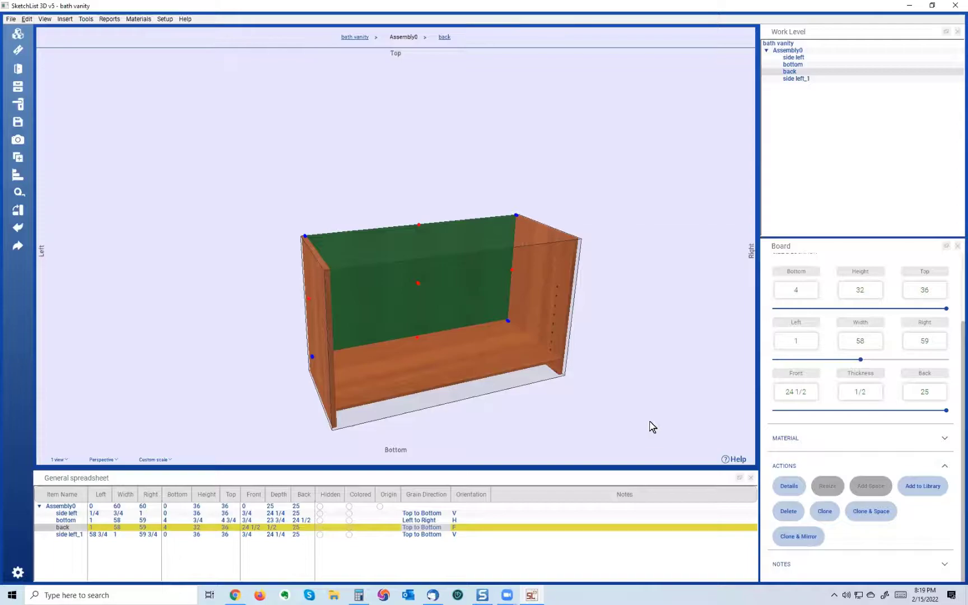
click(789, 486)
drag(617, 267, 262, 382)
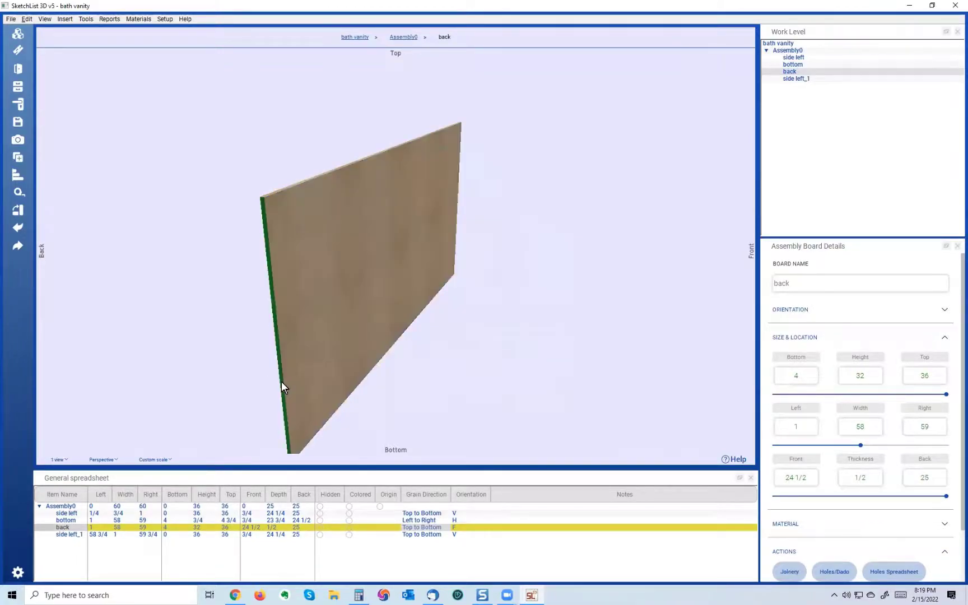
drag(215, 382, 58, 368)
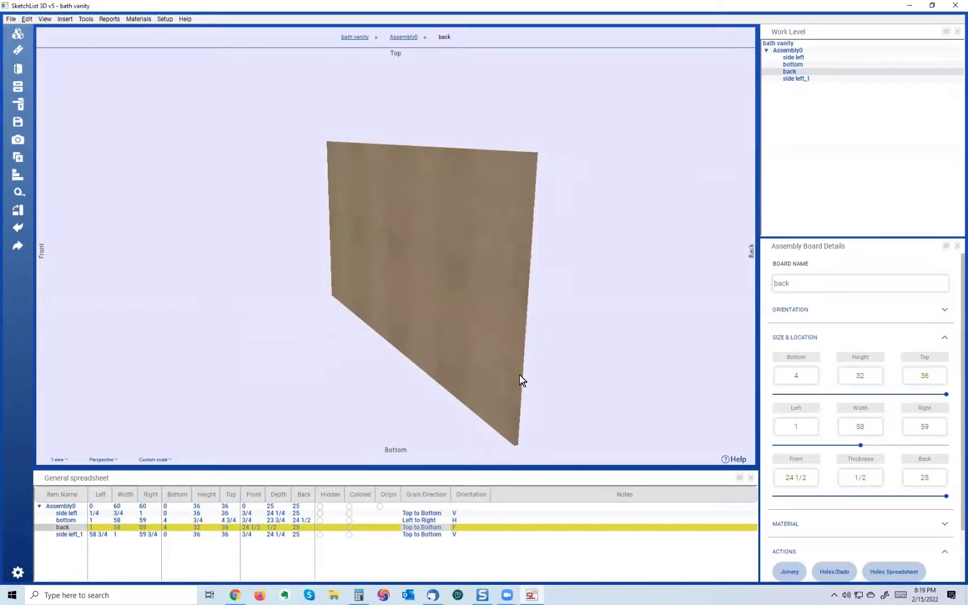
scroll(799, 501, down, 1)
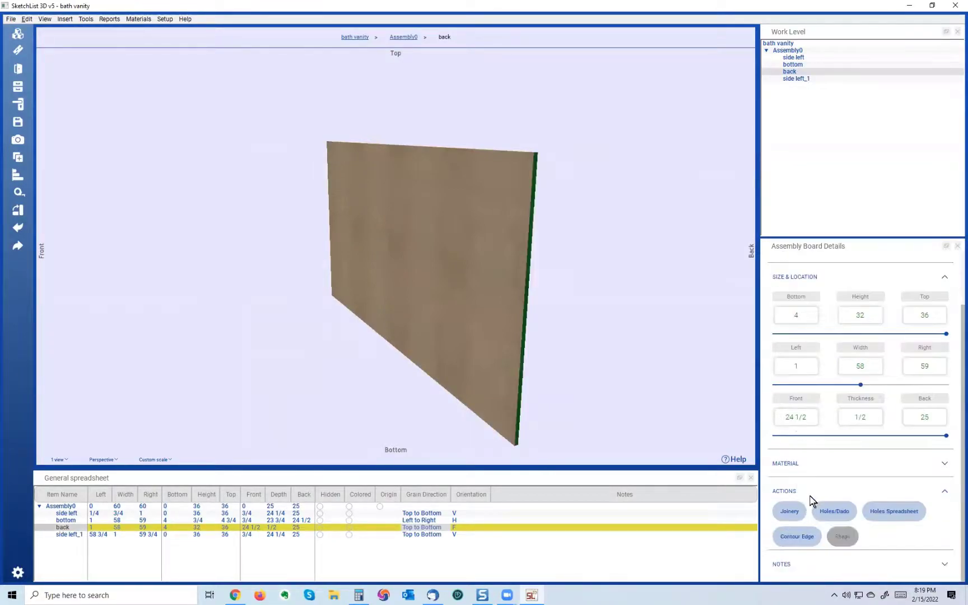
Start tenon joinery on the back board's two side edges with Value Z at 1/2.
click(789, 512)
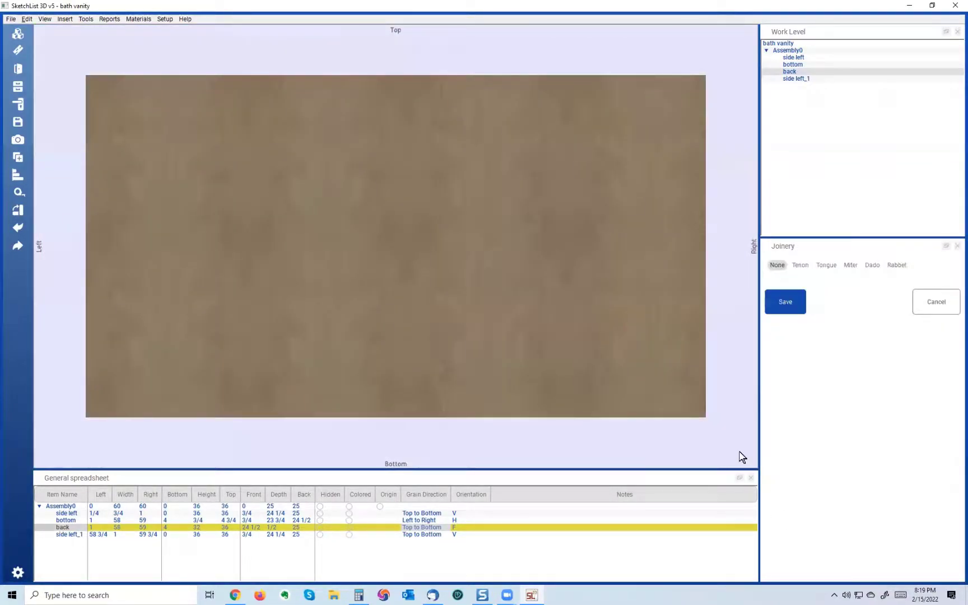
click(806, 266)
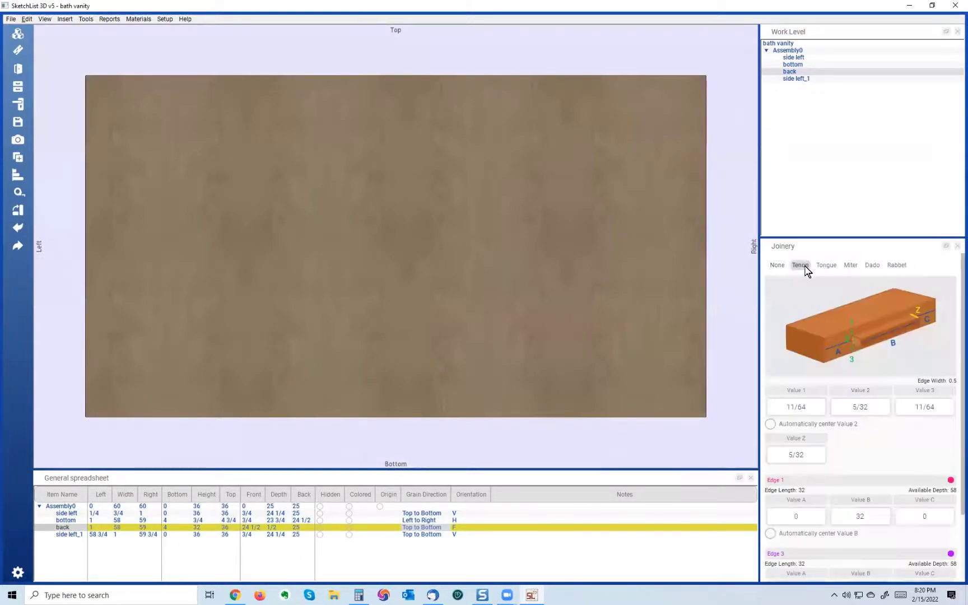
click(819, 452)
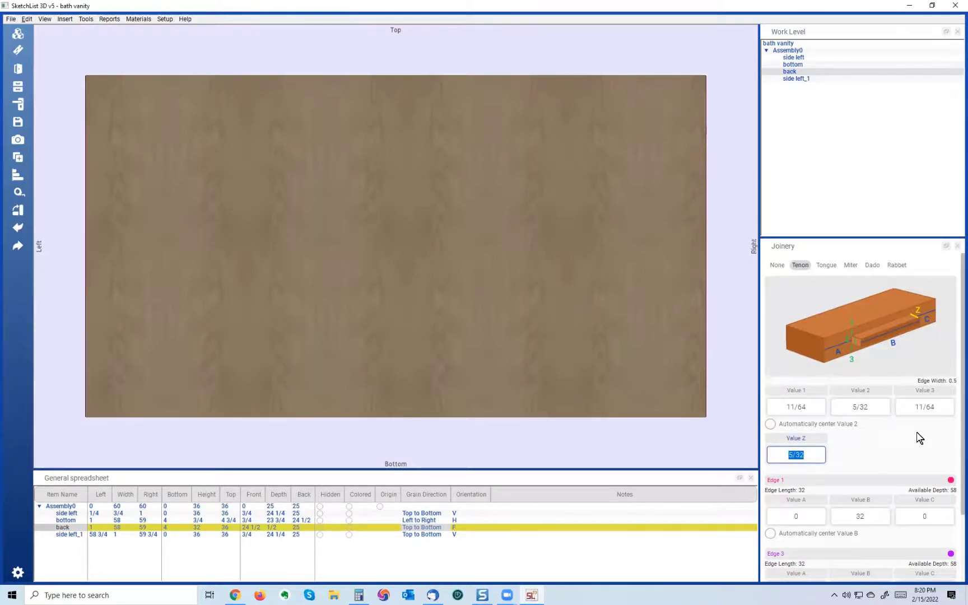
text(5)
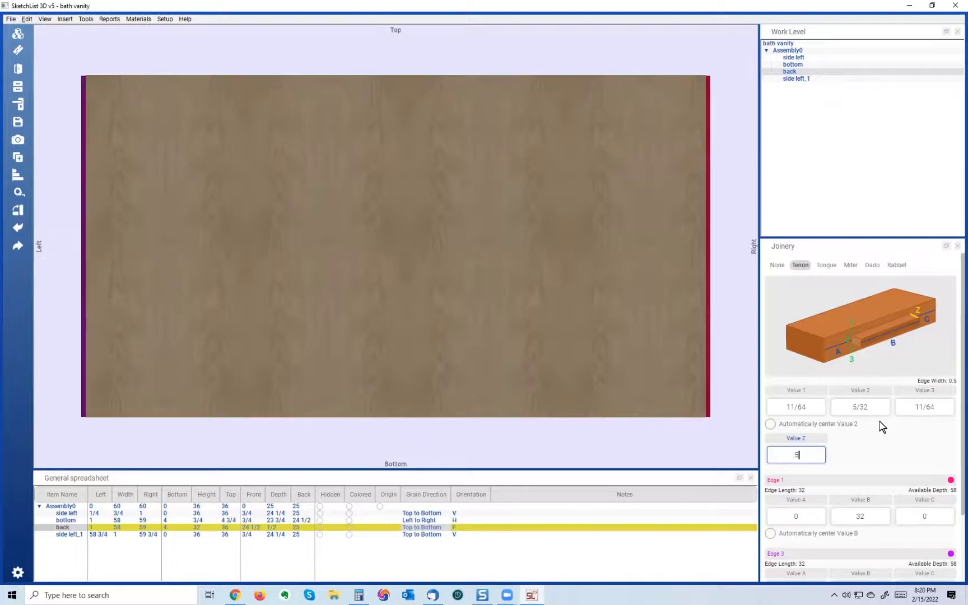
Set the tenon's Value 1 and Value 3 to 0 and Value 2 to .5, and save the joinery.
click(815, 411)
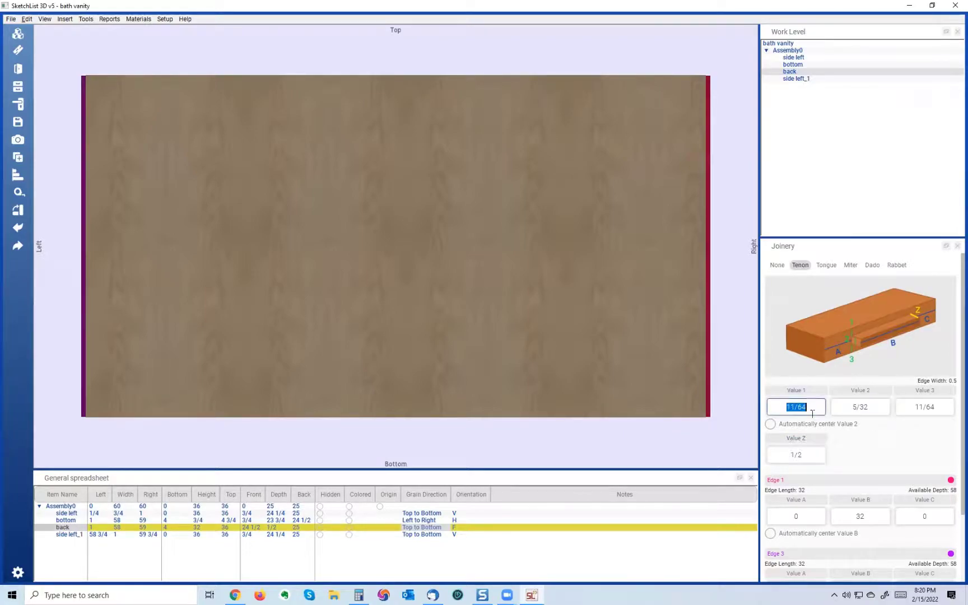
text(0)
click(947, 406)
text(0)
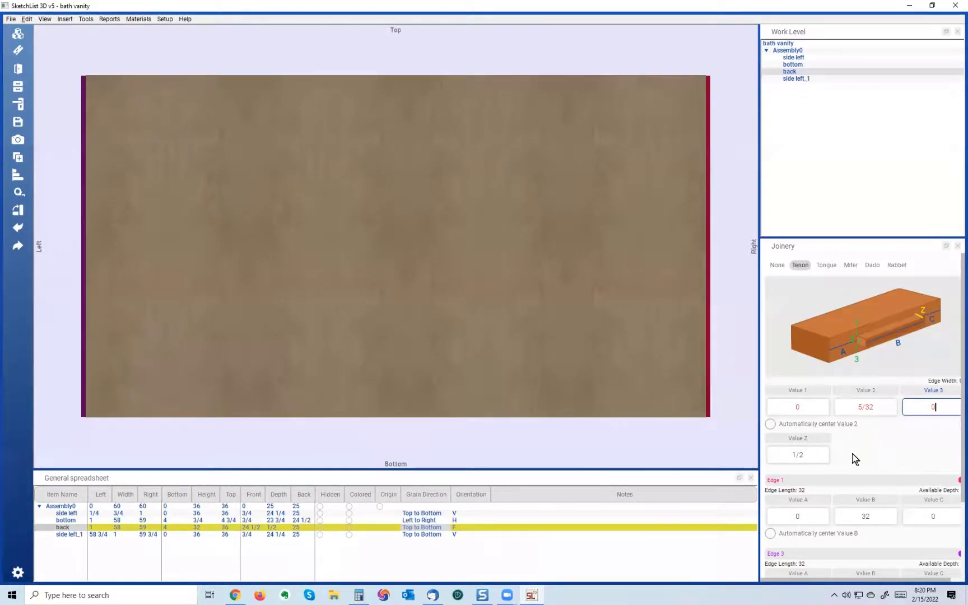
click(882, 405)
text(.5)
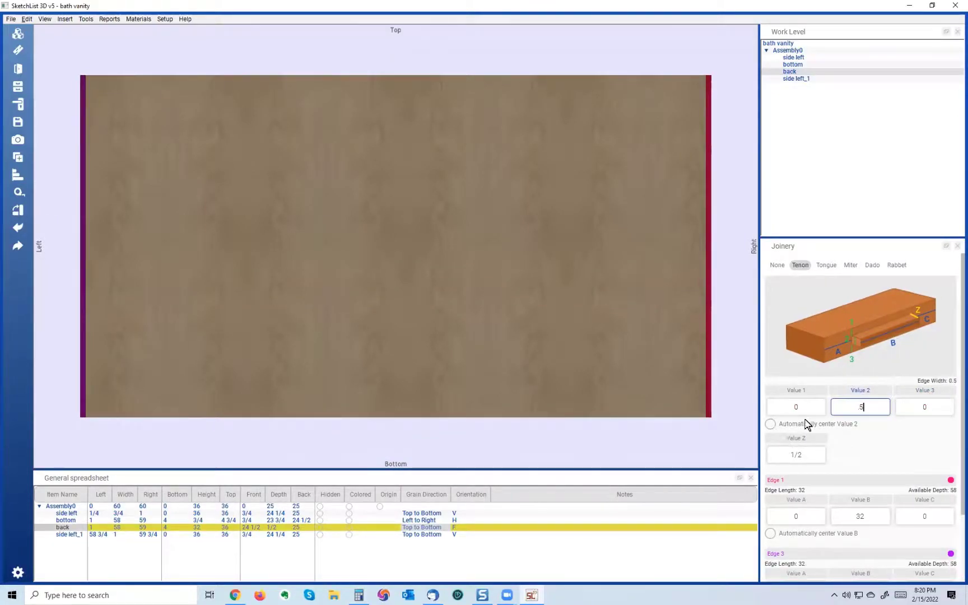
scroll(900, 437, down, 3)
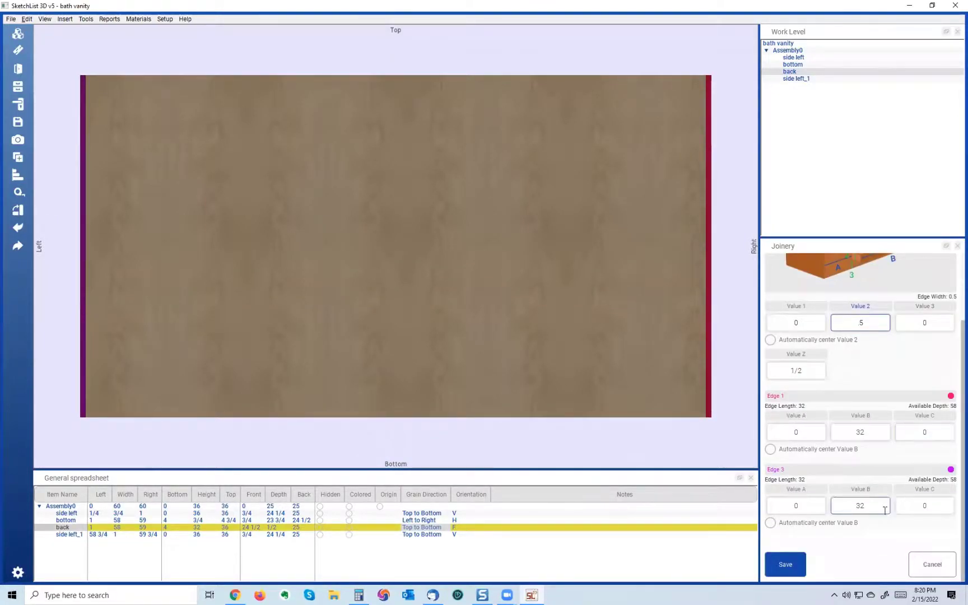
click(783, 563)
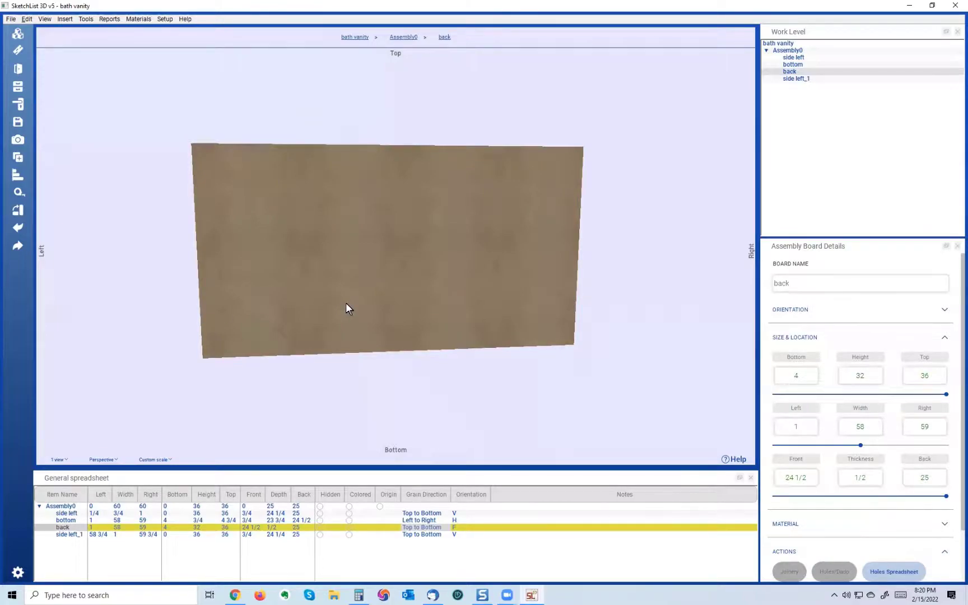
mouse_move(367, 183)
mouse_down()
mouse_move(370, 225)
mouse_move(345, 285)
mouse_move(367, 181)
mouse_up()
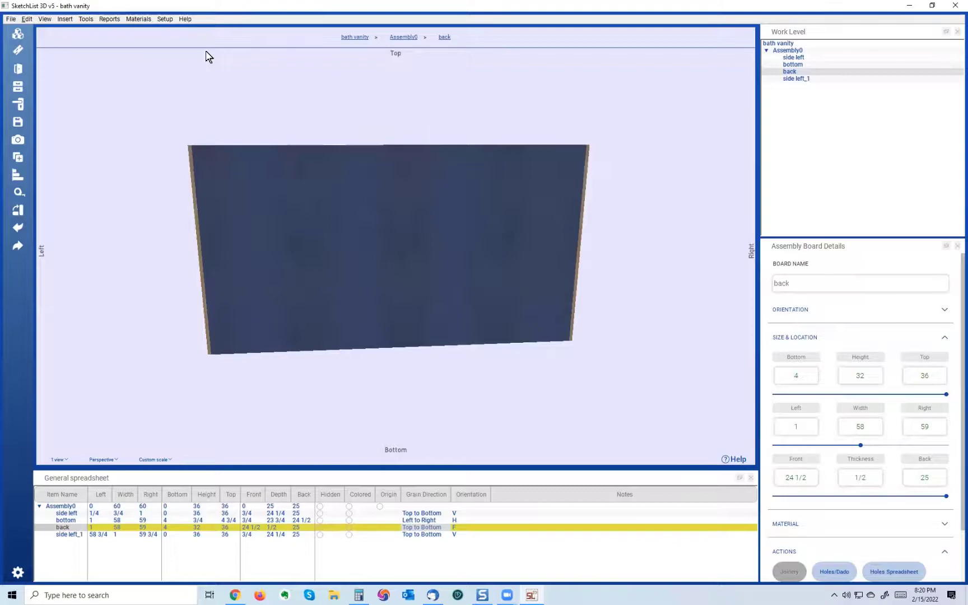
drag(422, 158, 416, 166)
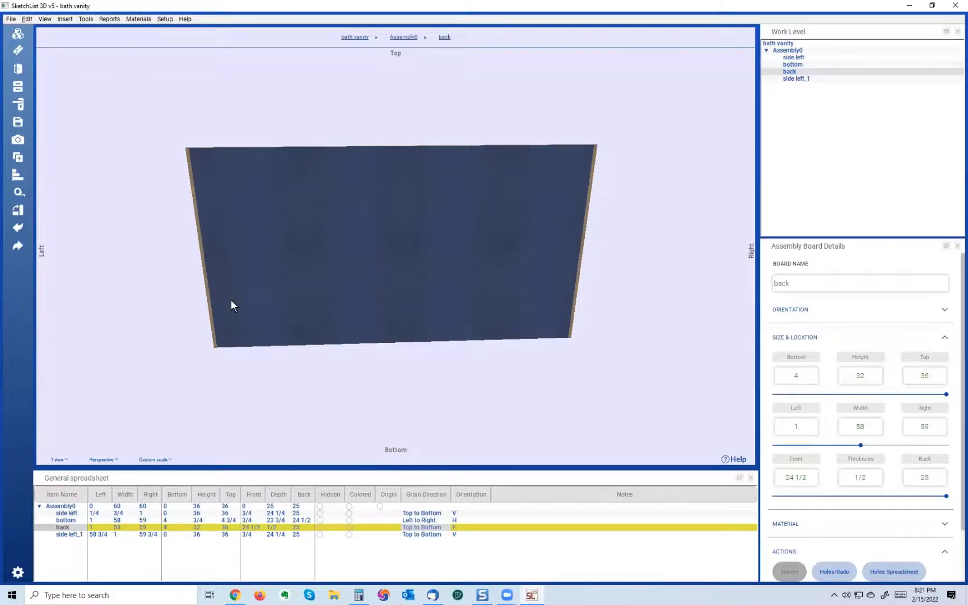
middle_drag(349, 189, 314, 233)
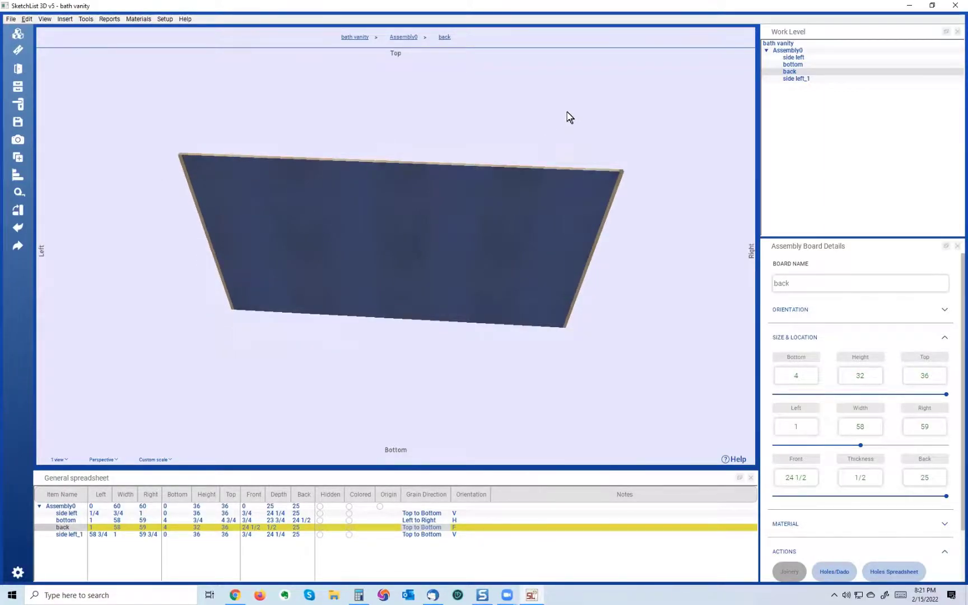
middle_drag(425, 275, 434, 233)
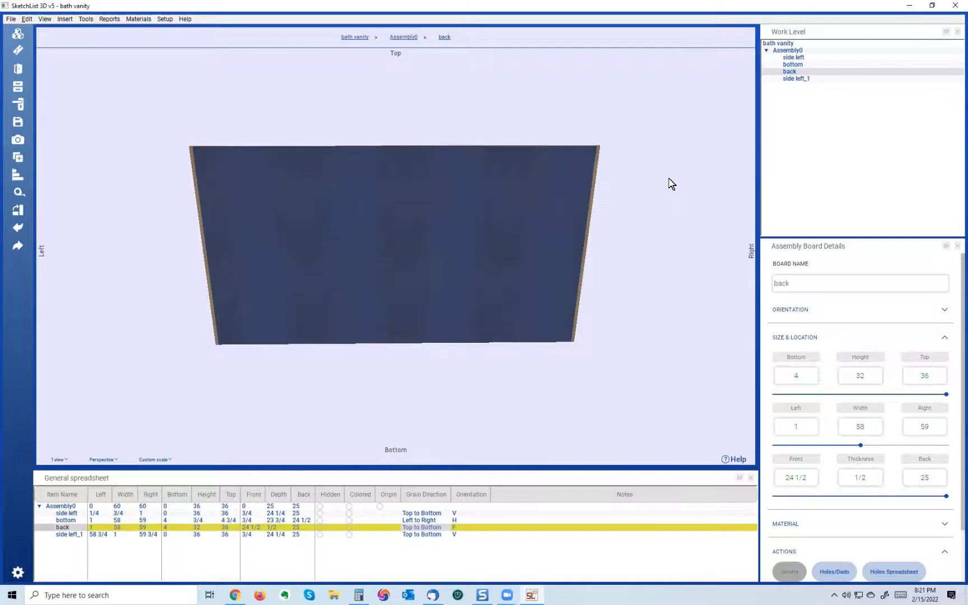
mouse_move(459, 292)
middle_down()
mouse_move(453, 253)
mouse_move(453, 272)
middle_up()
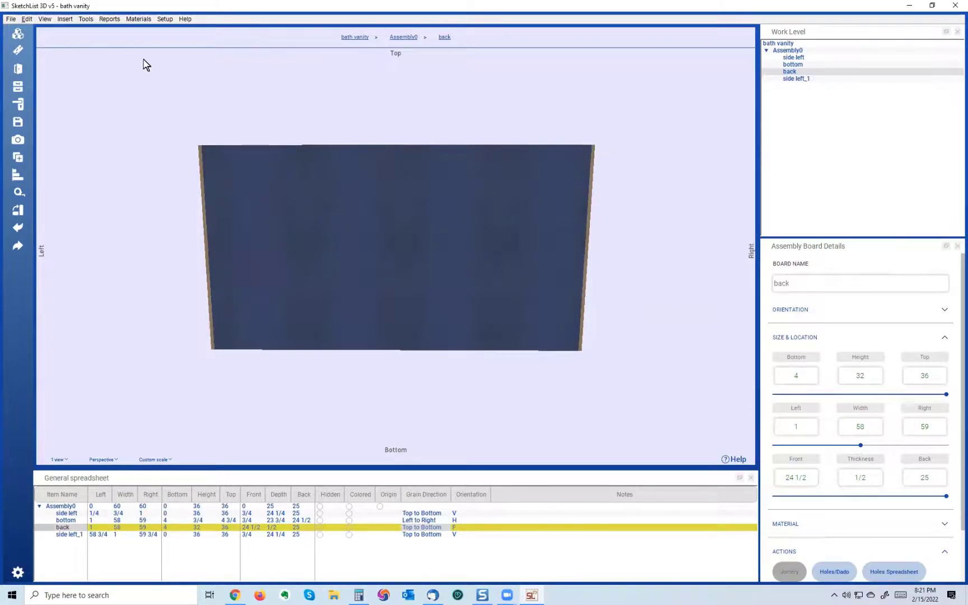
click(112, 20)
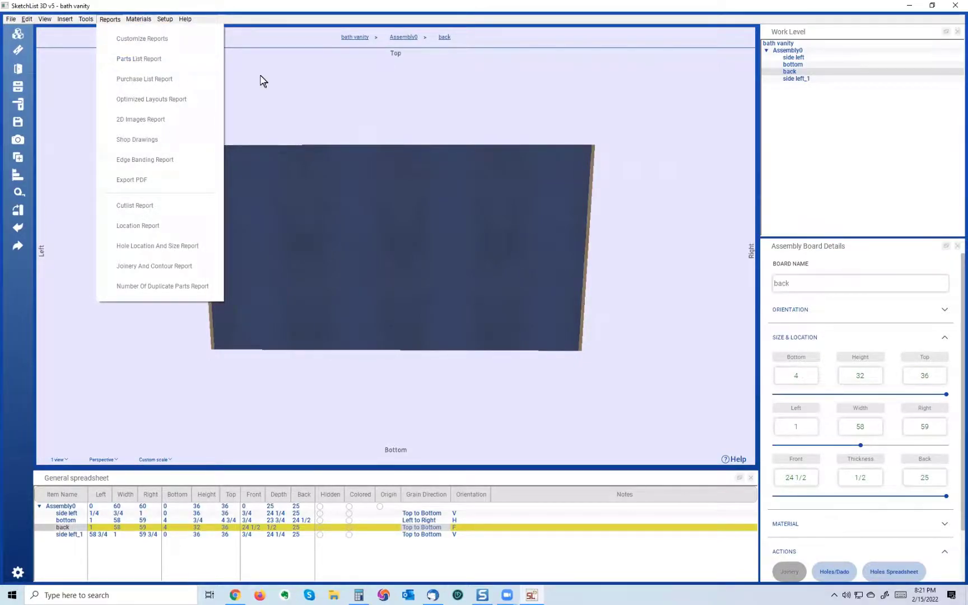
click(437, 113)
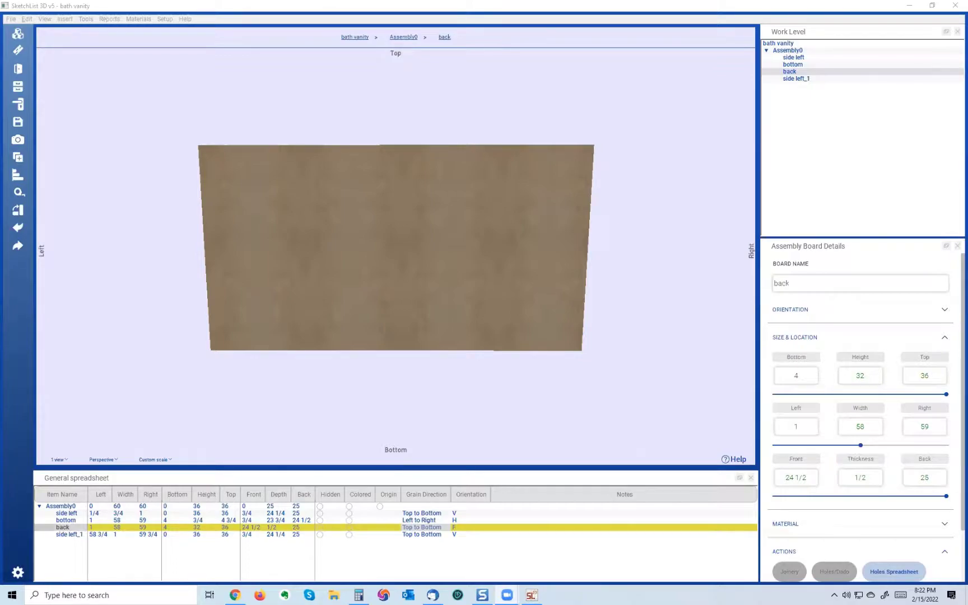
Return to the Assembly0 level and examine how the back, bottom and side boards fit together from several angles.
click(248, 164)
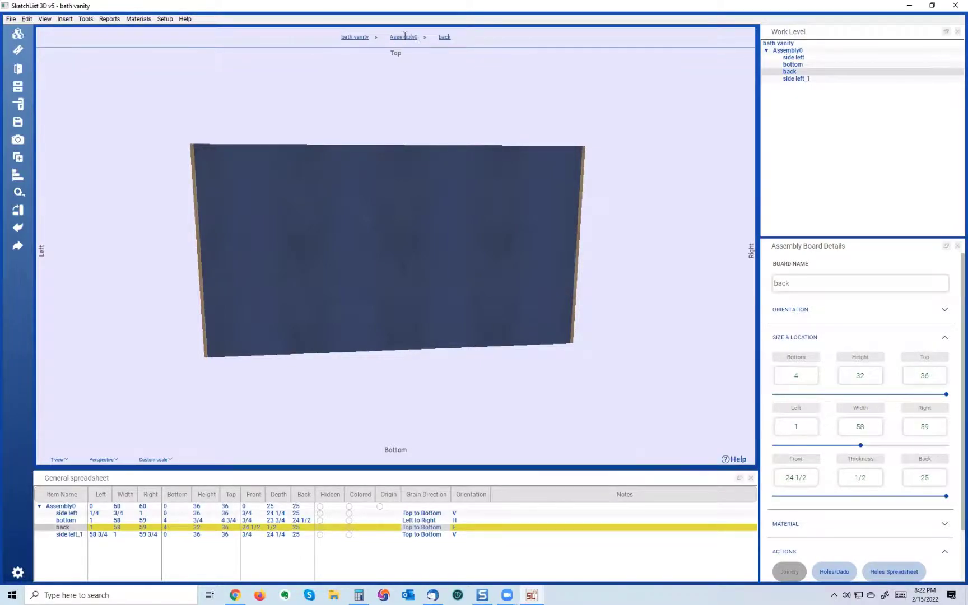
click(340, 251)
middle_drag(340, 246, 299, 329)
middle_drag(317, 285, 320, 249)
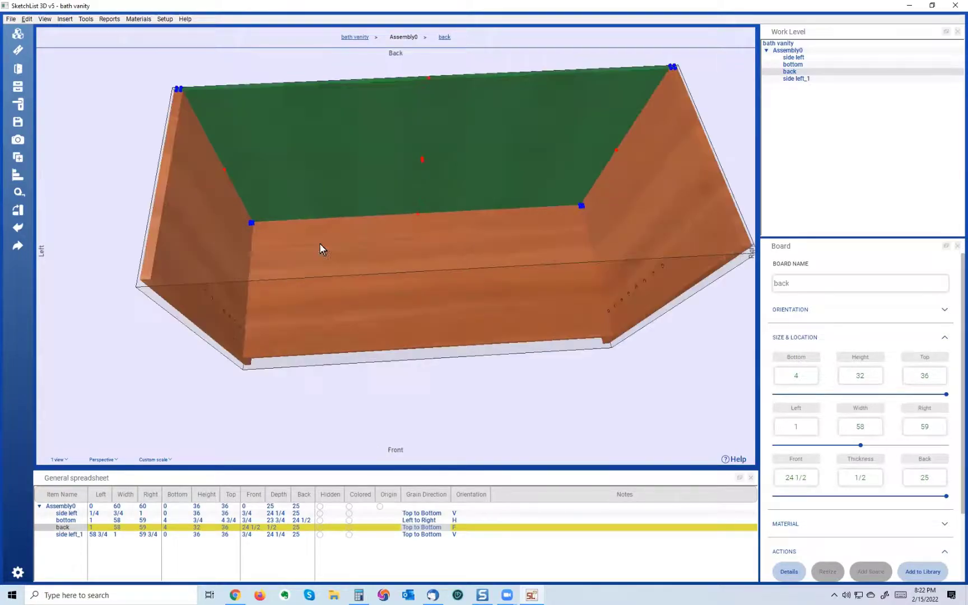
click(320, 252)
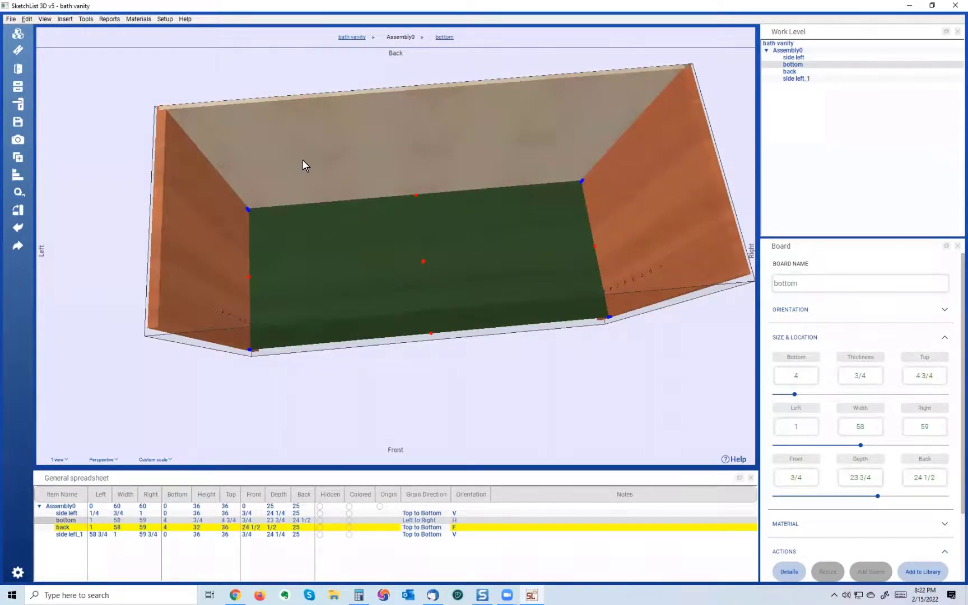
click(303, 161)
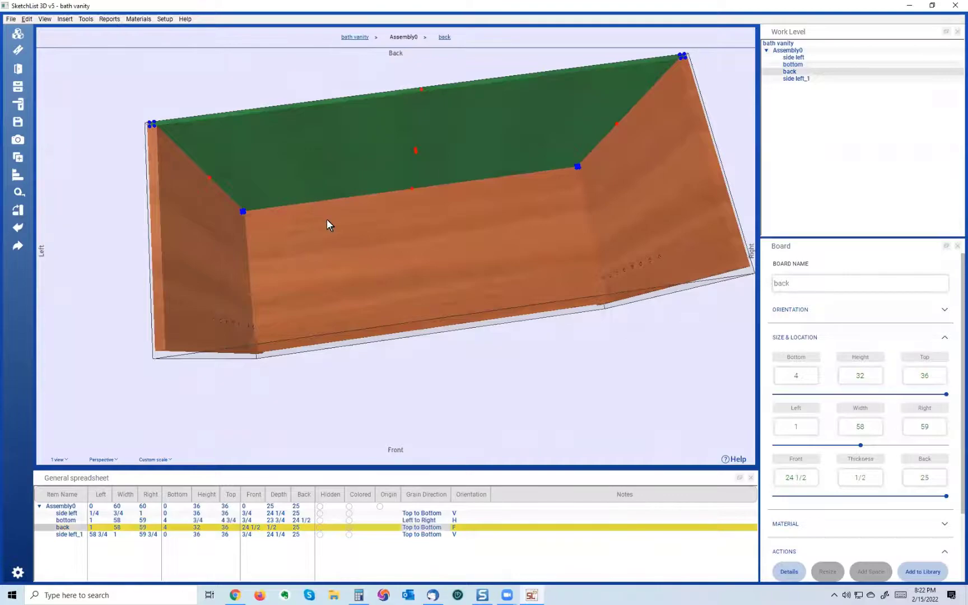
click(328, 223)
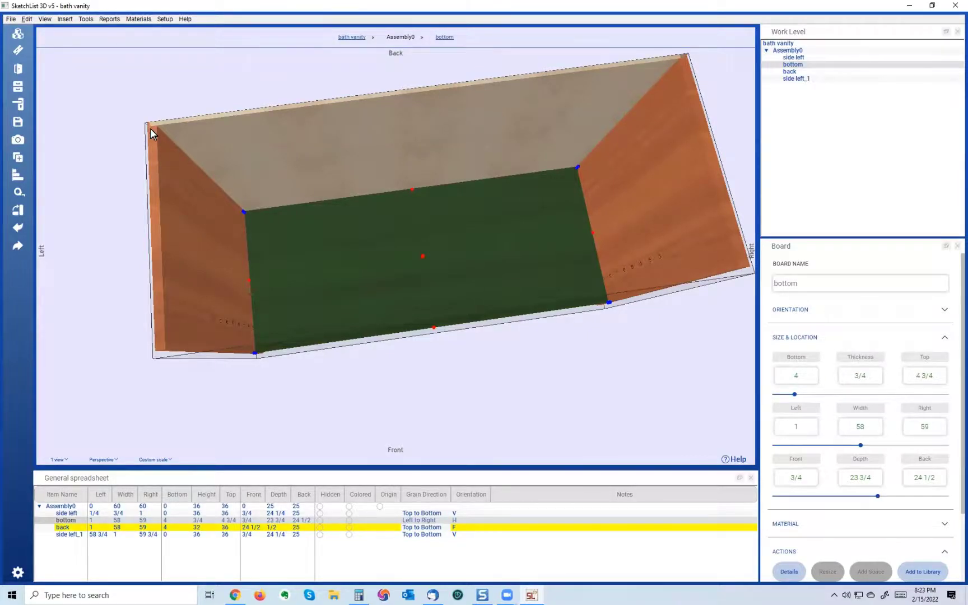
mouse_move(529, 111)
mouse_down()
mouse_move(506, 98)
mouse_move(513, 103)
mouse_up()
click(717, 246)
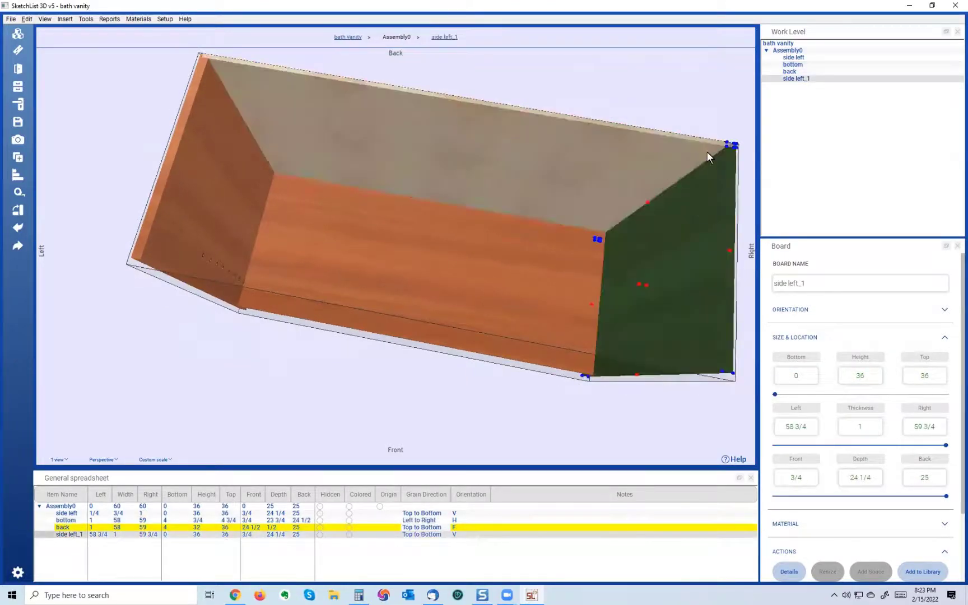
click(672, 209)
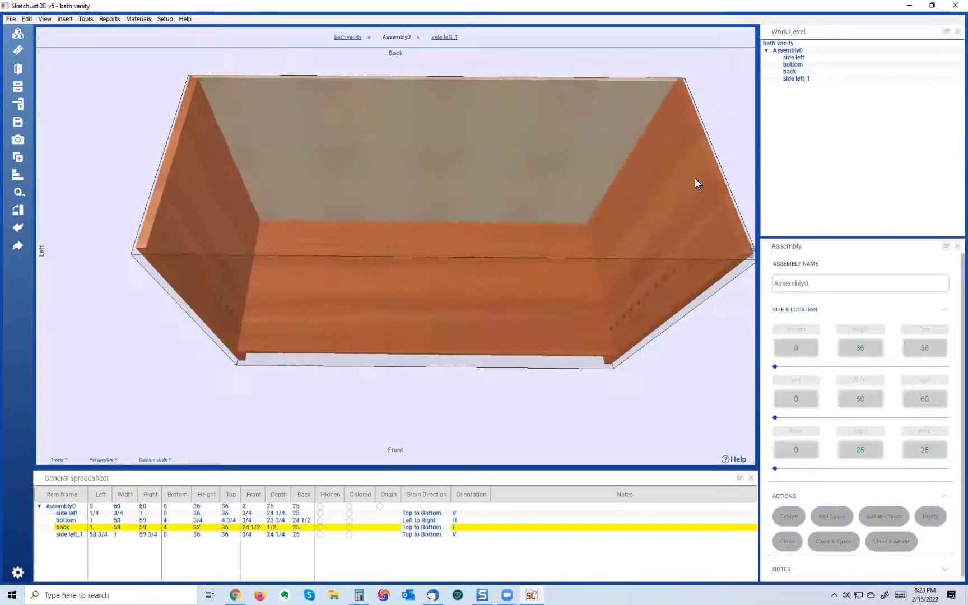
click(324, 288)
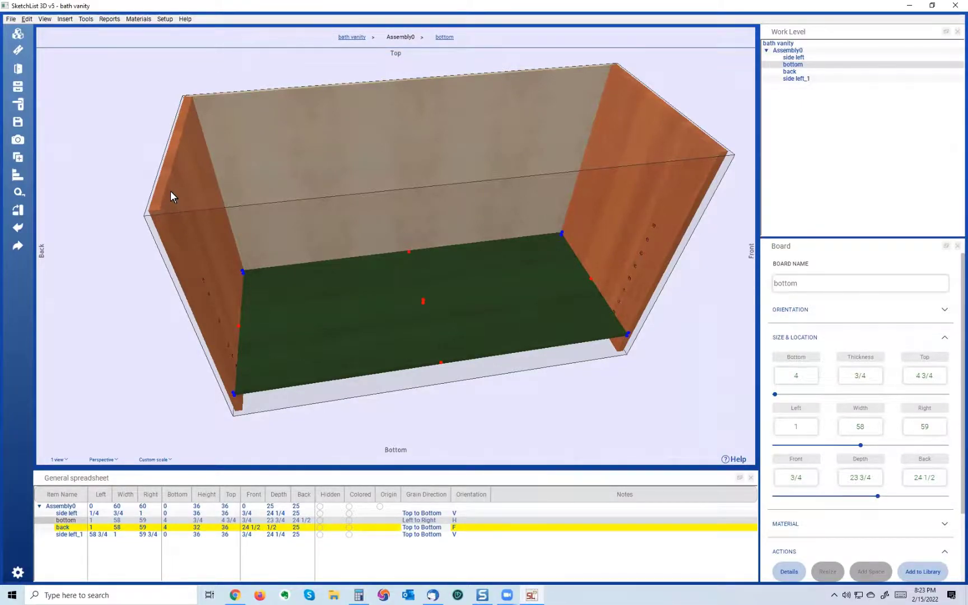
click(316, 361)
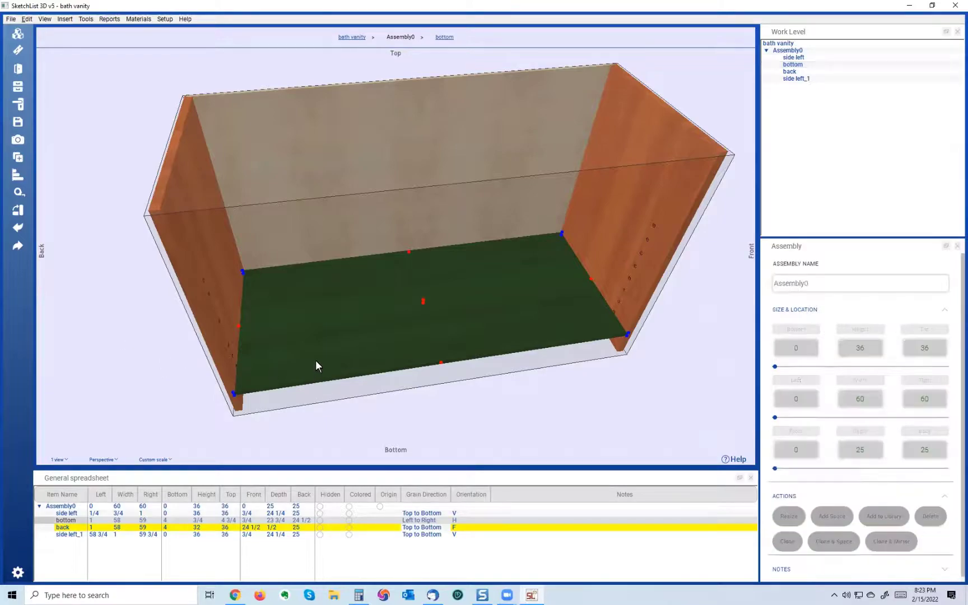
mouse_move(321, 350)
middle_down()
mouse_move(324, 338)
mouse_move(323, 369)
middle_up()
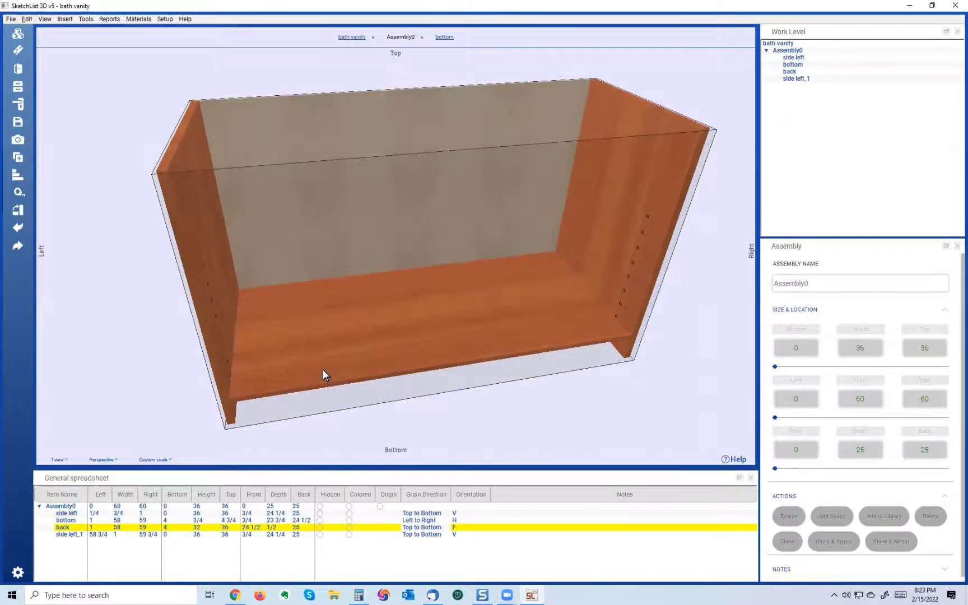
click(442, 328)
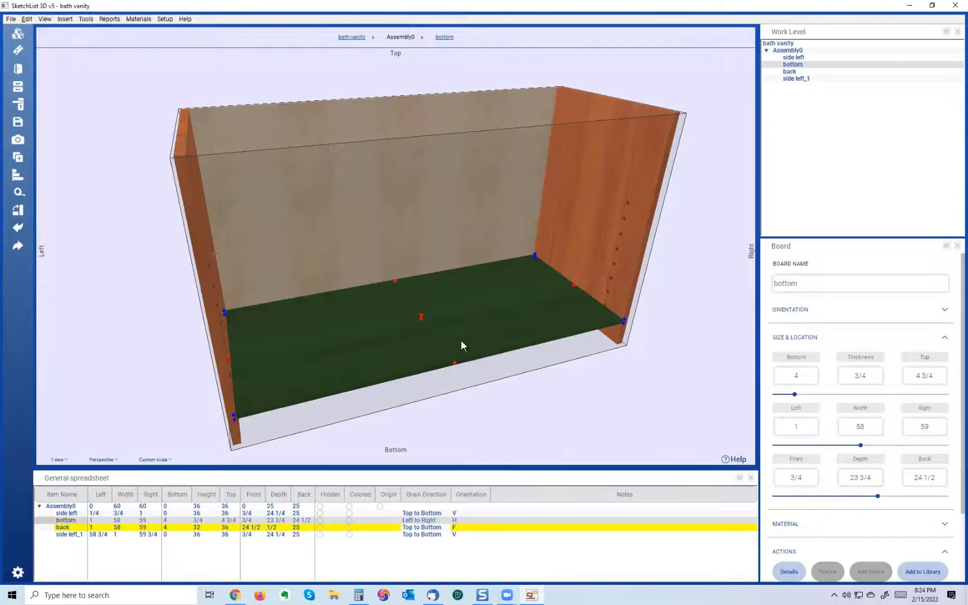
Run the Optimizer, dismiss the Add Material Size prompt, inspect the flagged side and back boards, and close it.
click(84, 22)
click(129, 40)
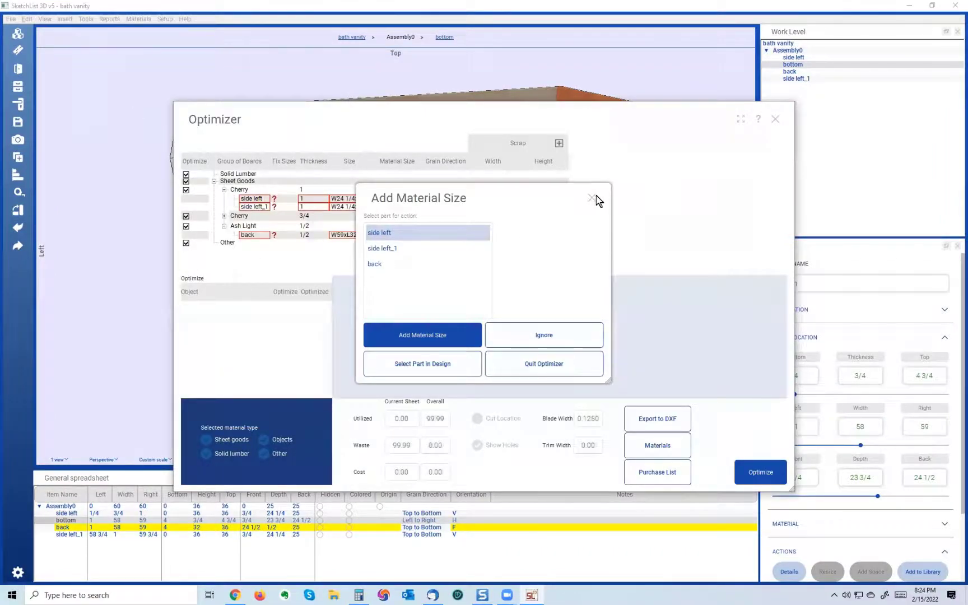
click(592, 198)
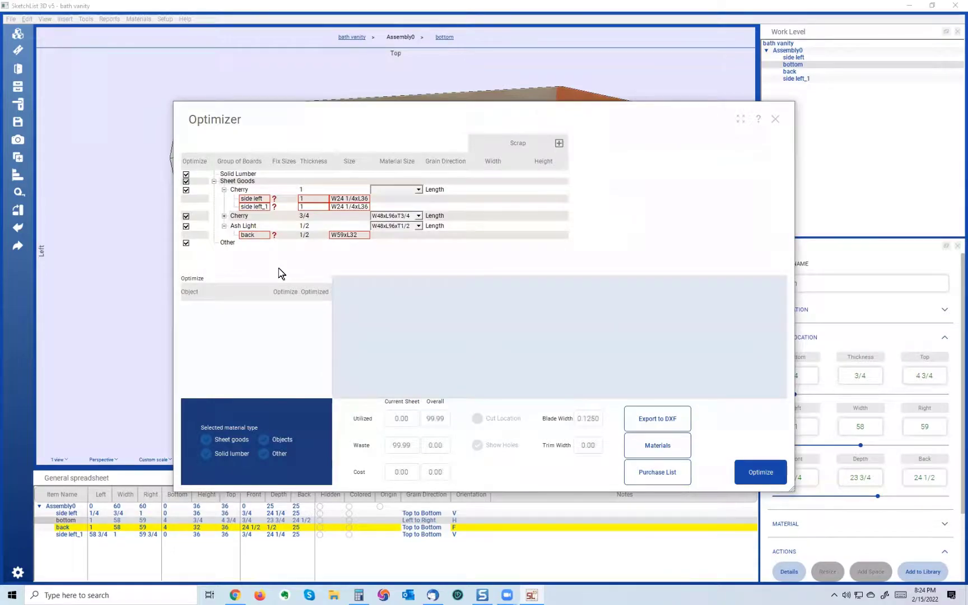
click(407, 193)
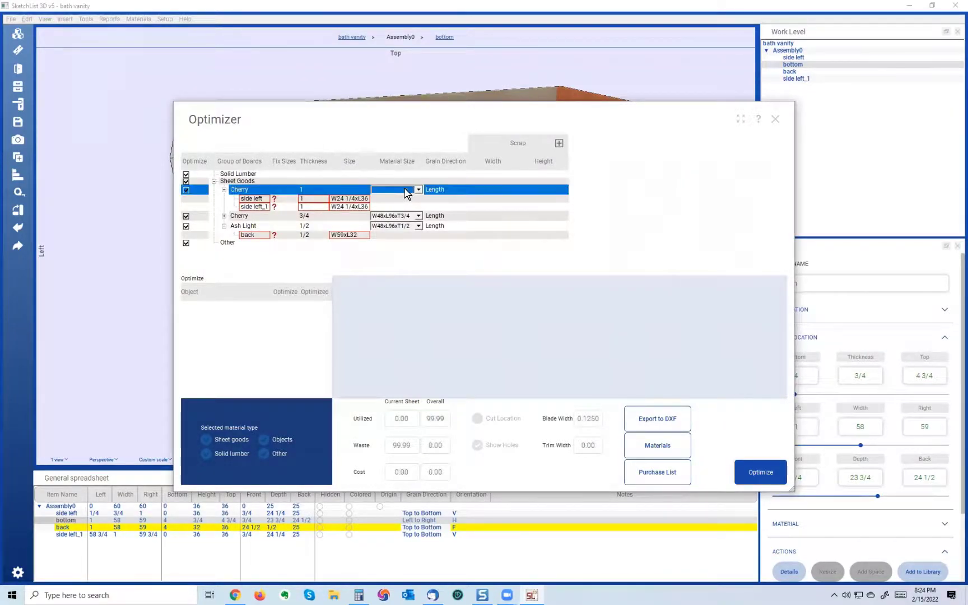
click(261, 239)
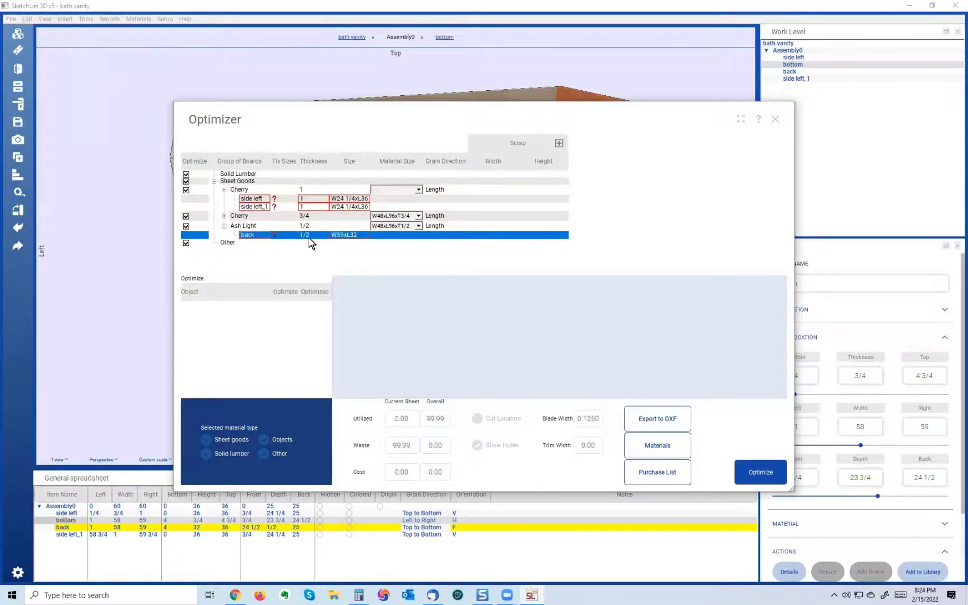
click(779, 122)
Check the materials and stock sizes offered for a new board, without adding one.
click(457, 194)
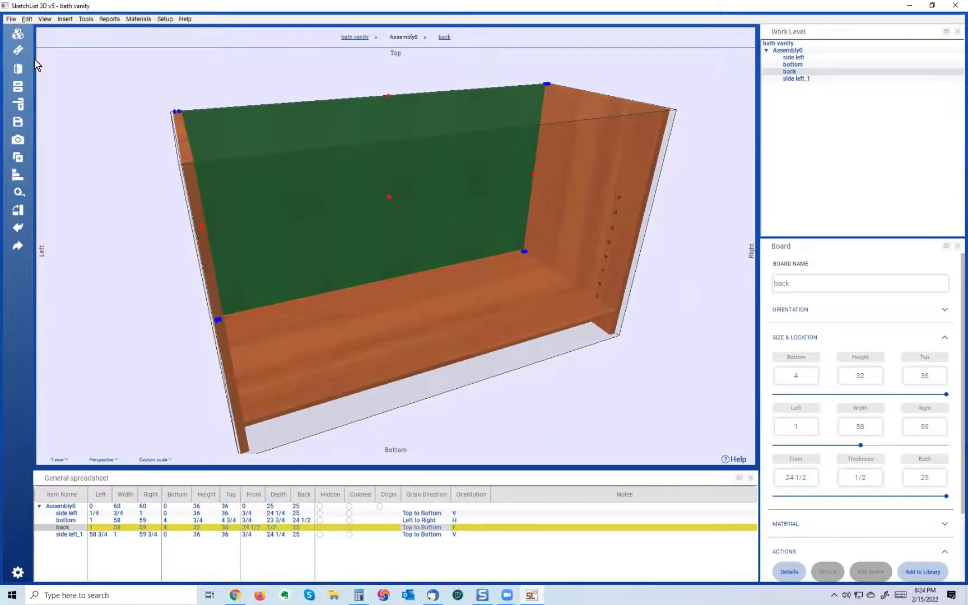
click(18, 50)
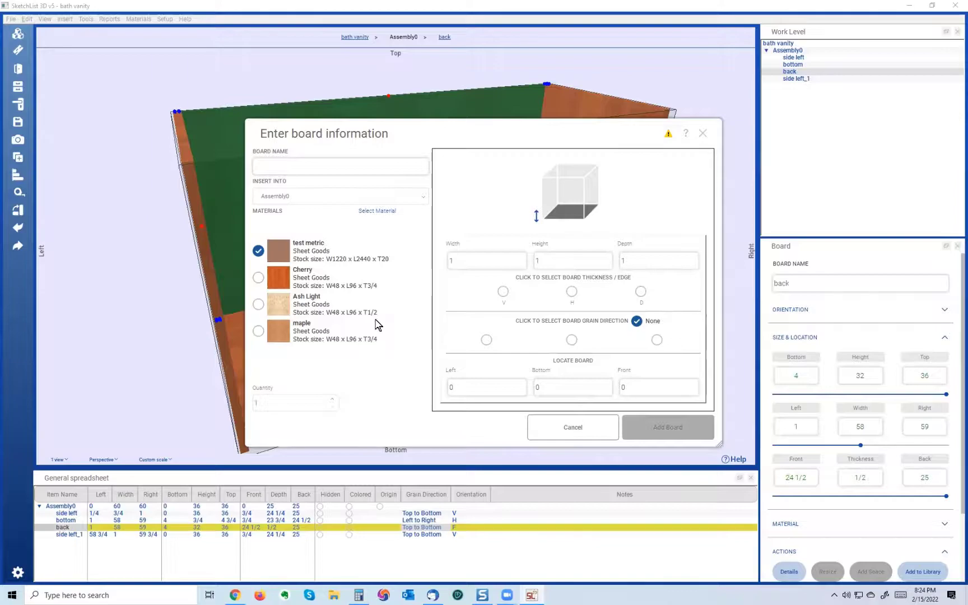
click(704, 139)
click(438, 189)
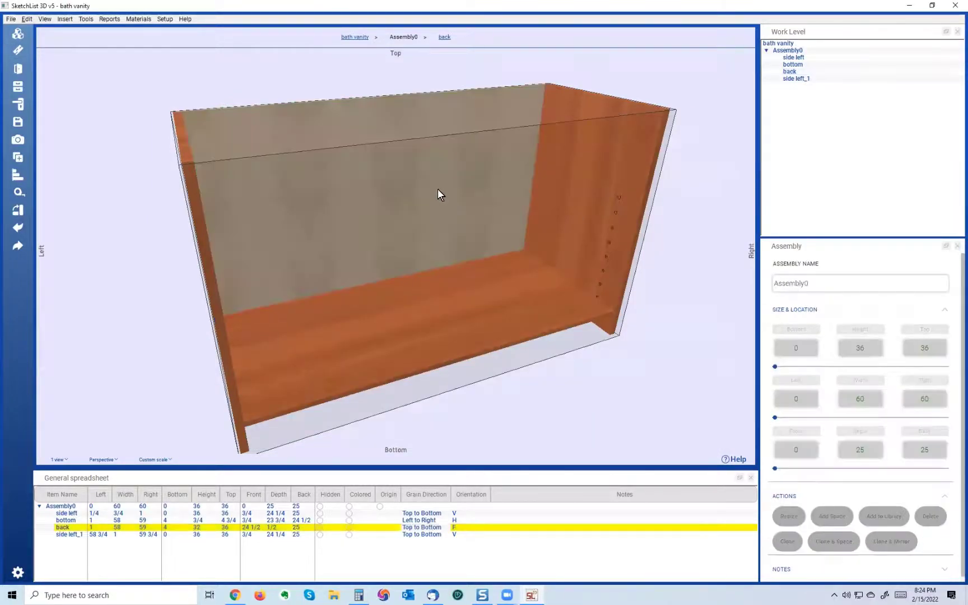
Change the grain direction of the back board to Width in its orientation settings.
drag(442, 192, 444, 195)
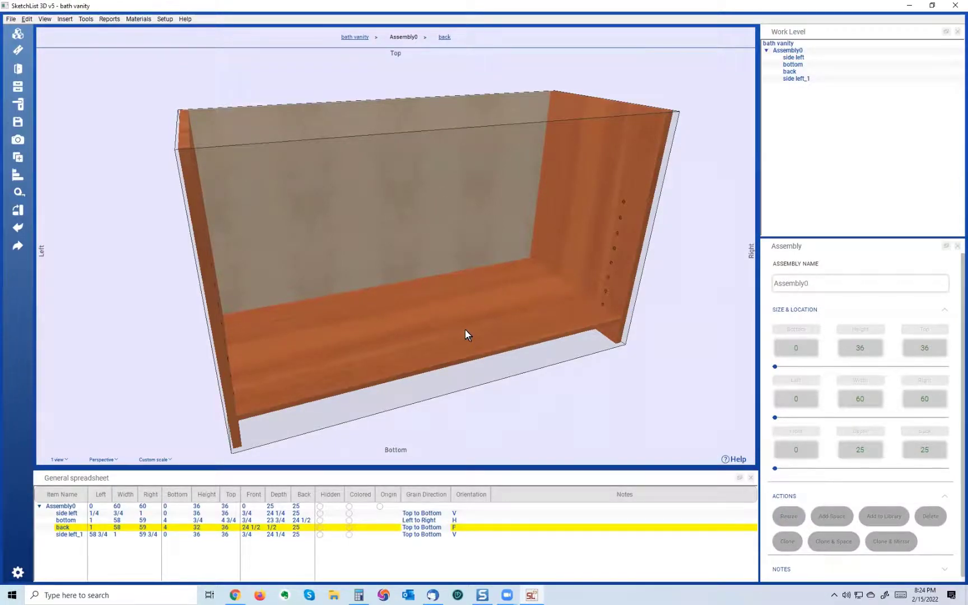
drag(324, 230, 291, 233)
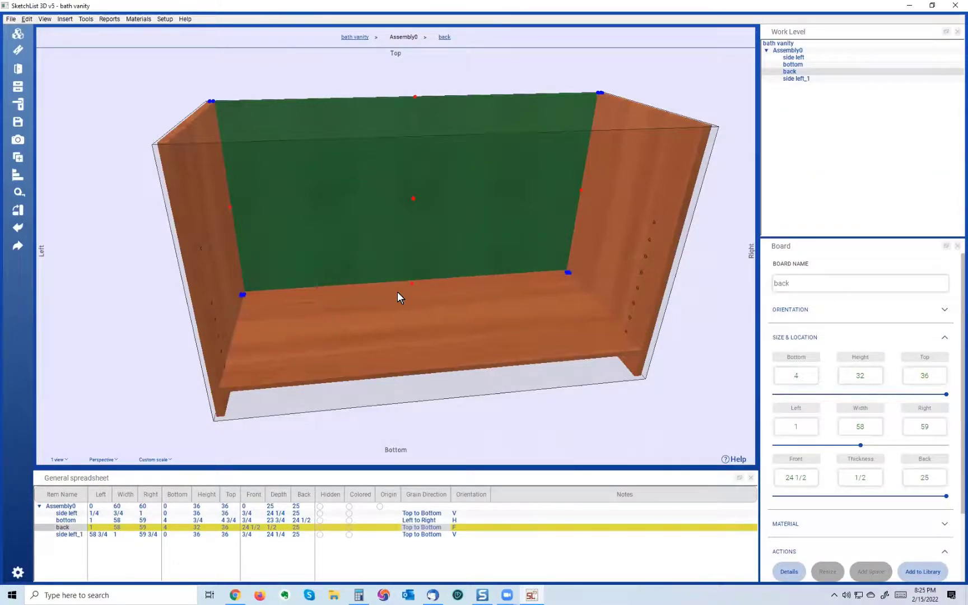
click(430, 312)
drag(436, 312, 390, 192)
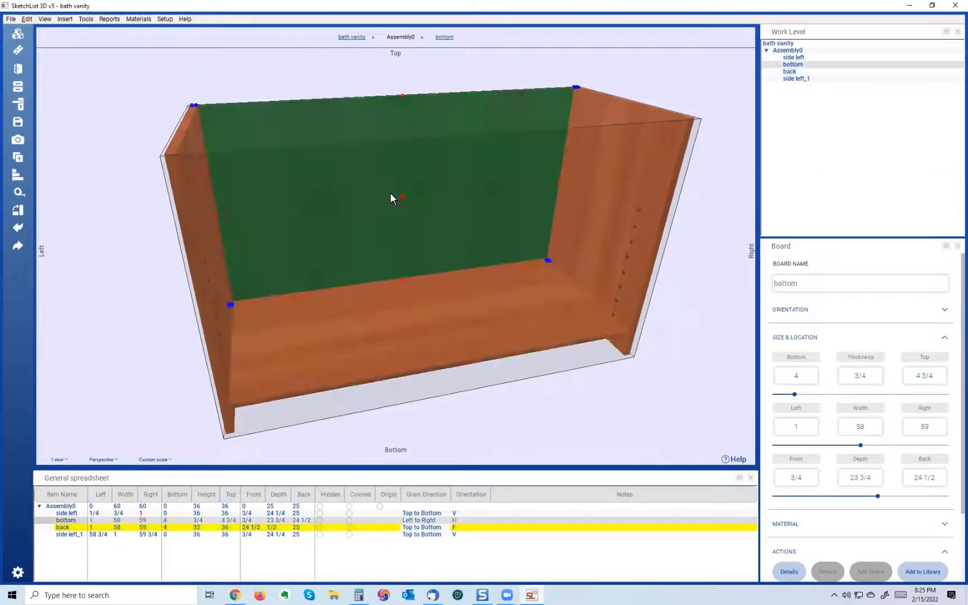
click(390, 192)
scroll(882, 395, down, 3)
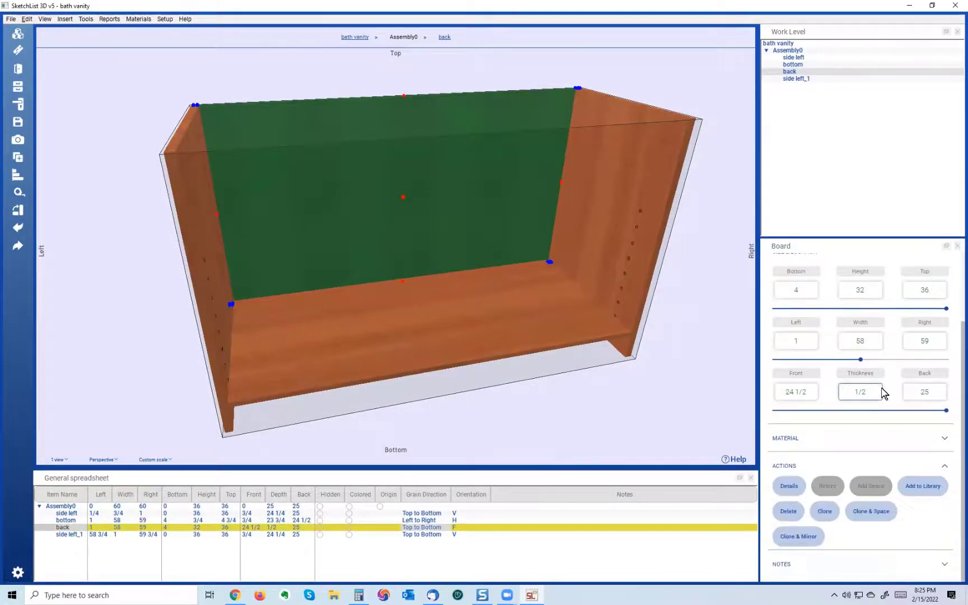
scroll(831, 305, up, 3)
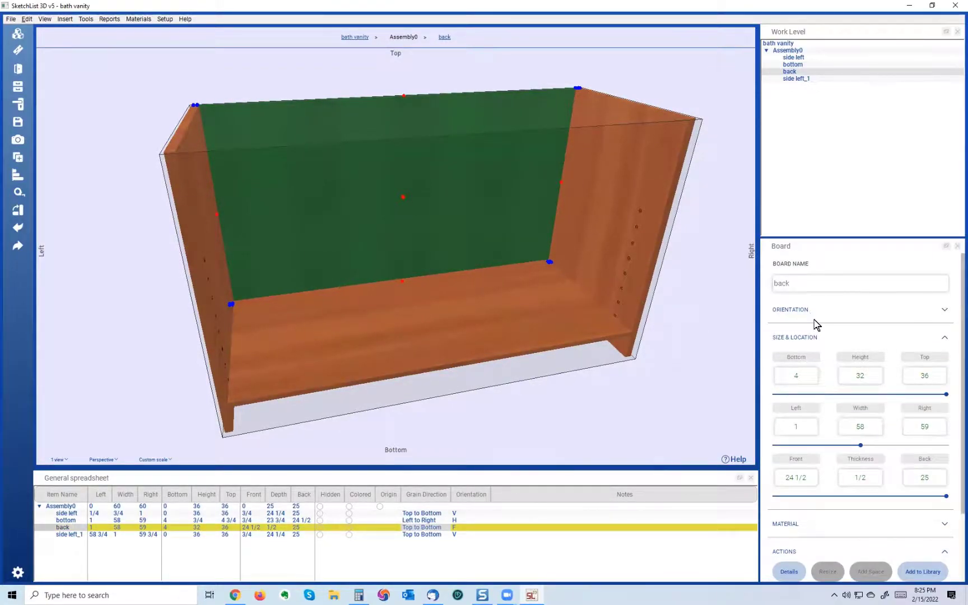
click(945, 311)
scroll(786, 353, down, 2)
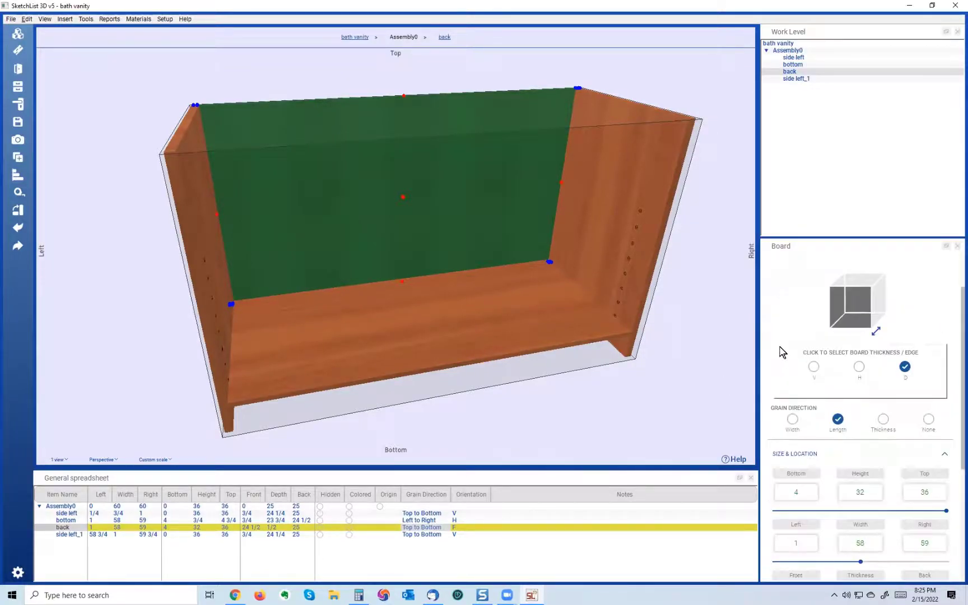
click(793, 420)
Start a Clone & Space of the bottom board, cloning from the bottom upward.
click(455, 361)
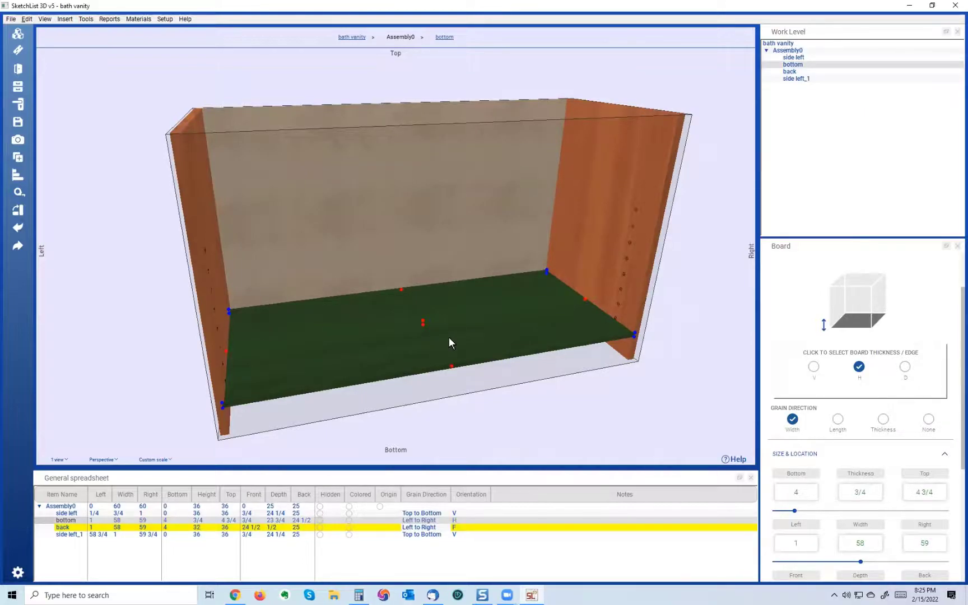
click(450, 336)
click(434, 352)
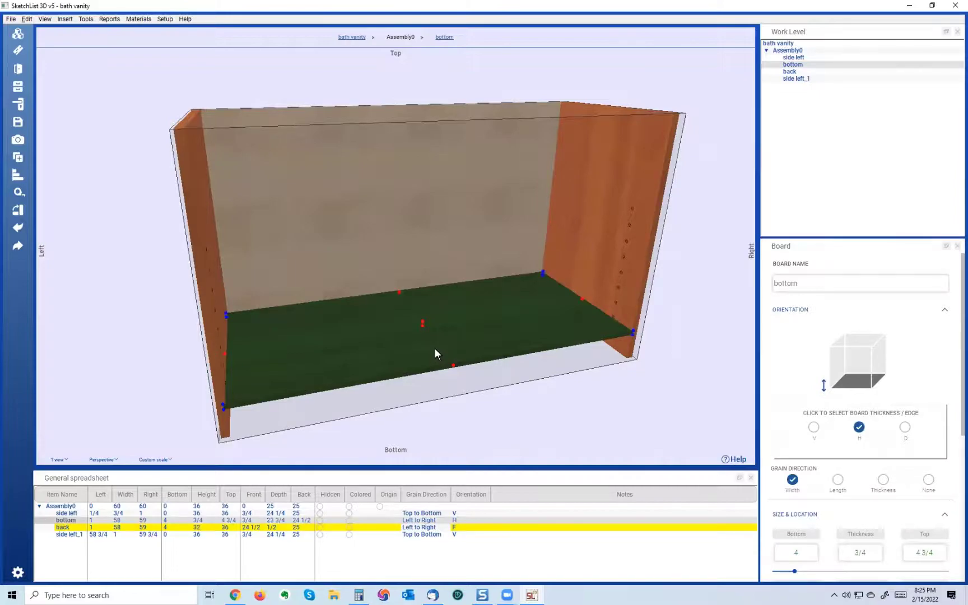
scroll(784, 338, down, 5)
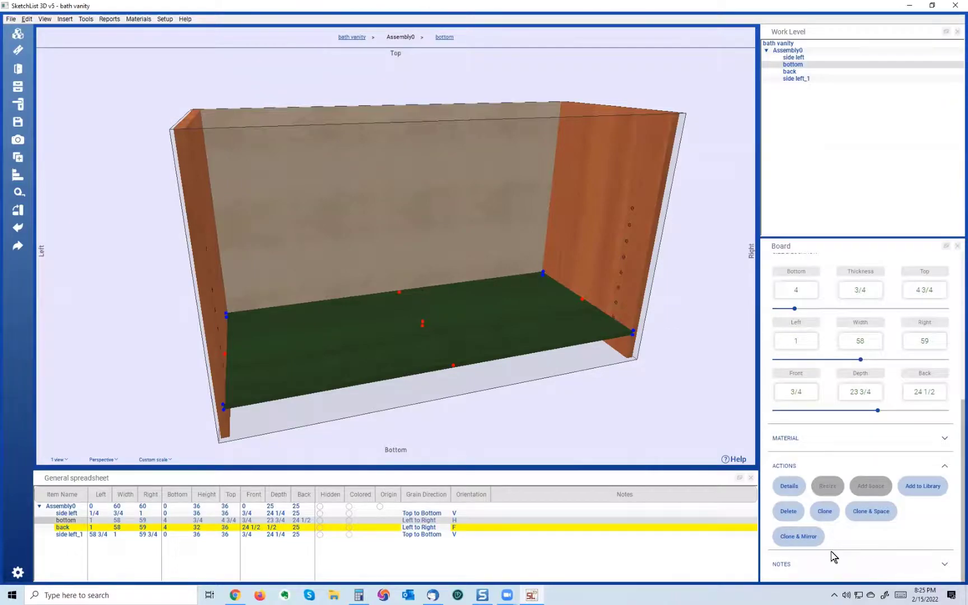
click(881, 512)
mouse_move(488, 121)
mouse_down()
mouse_move(730, 123)
mouse_move(784, 110)
mouse_up()
click(816, 177)
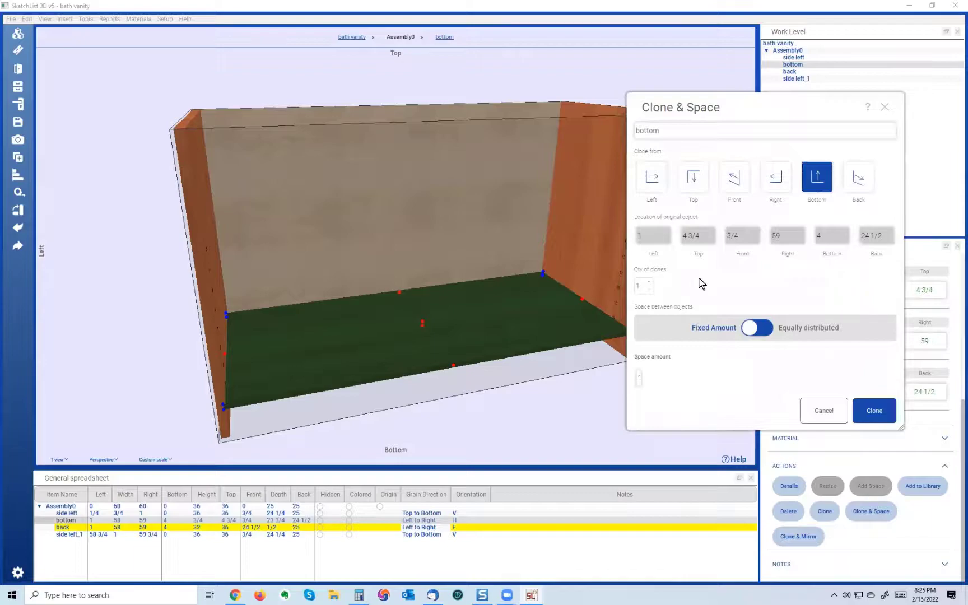
Create one equally distributed clone with the last object's top at 36, and select the new board.
click(759, 329)
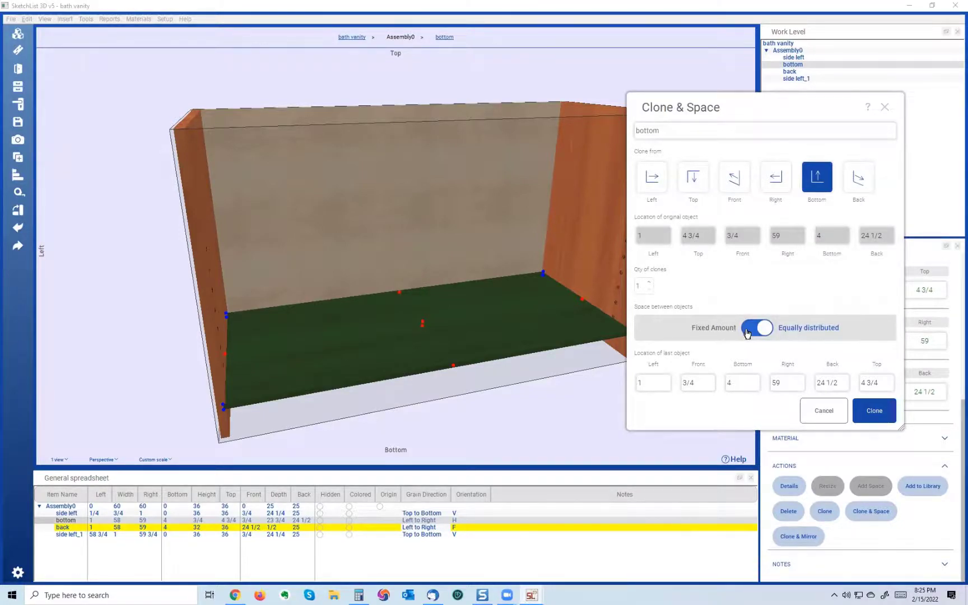
click(747, 333)
click(763, 333)
click(884, 378)
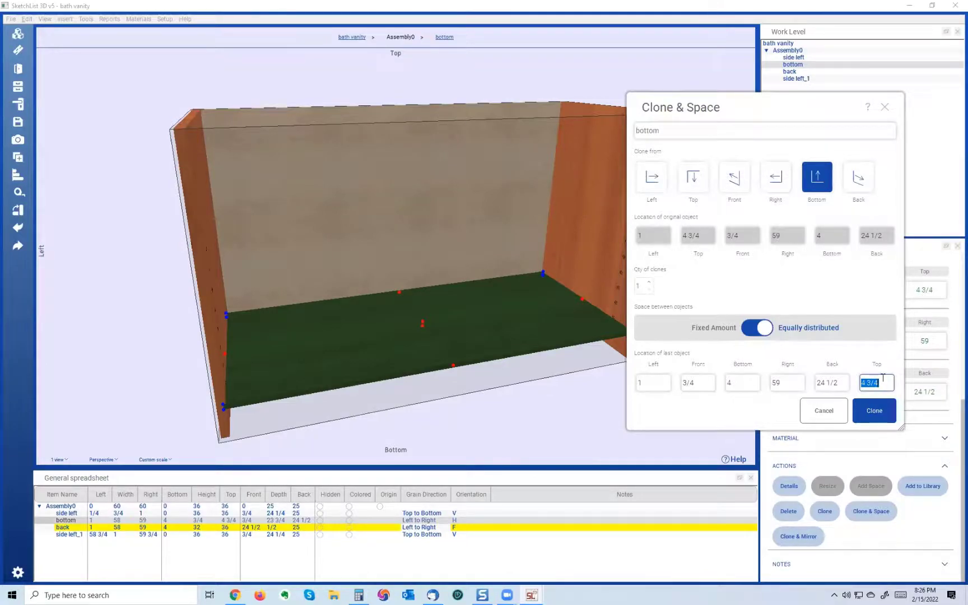
text(36)
click(875, 411)
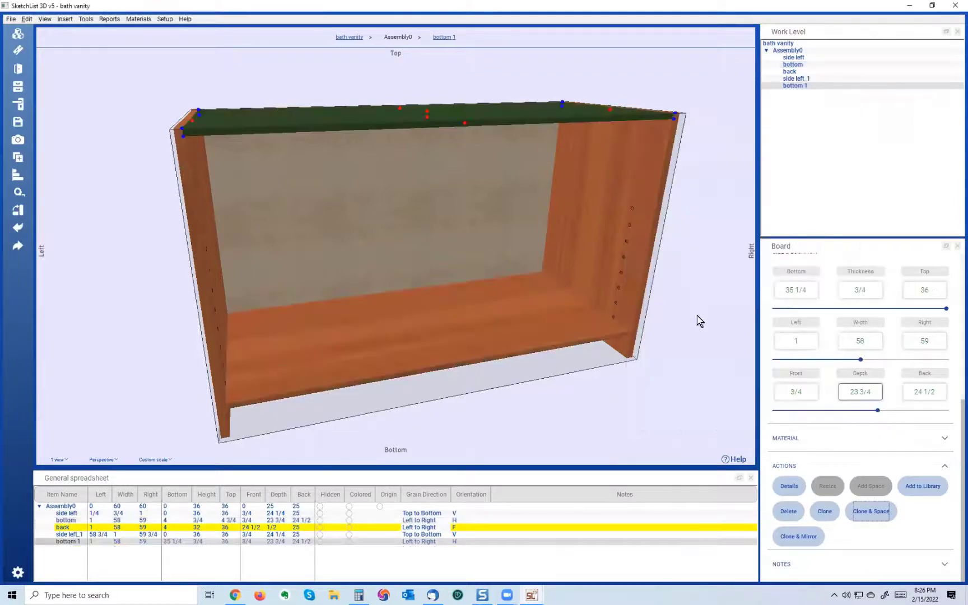
click(529, 246)
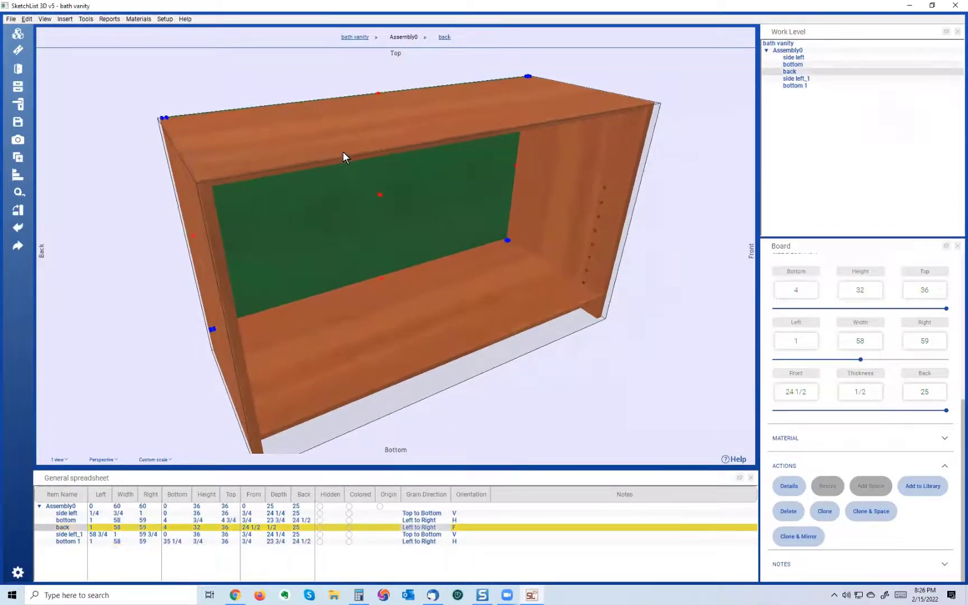
click(342, 152)
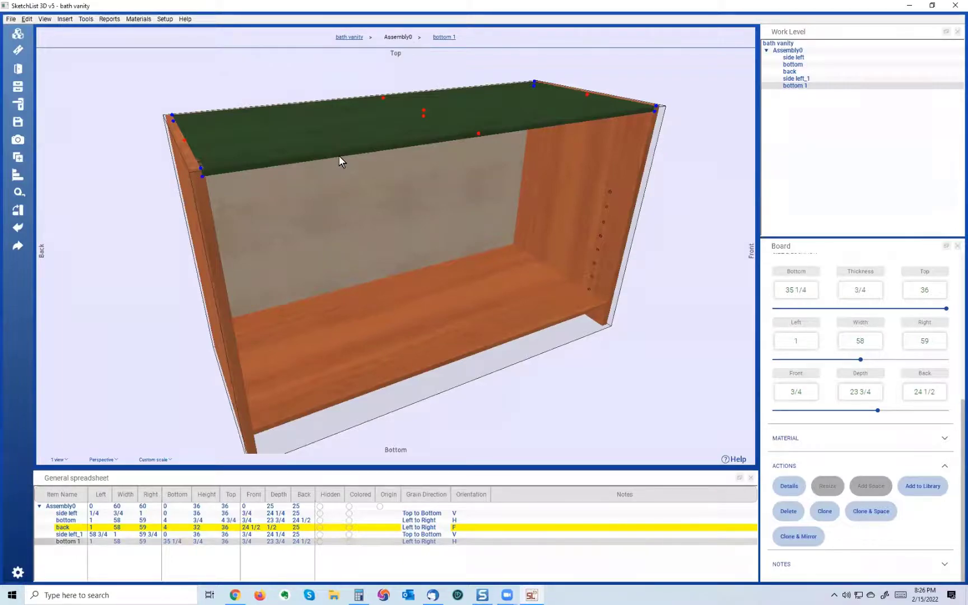
Examine the size and location values of the back, bottom and left side boards to compare where they meet.
click(337, 216)
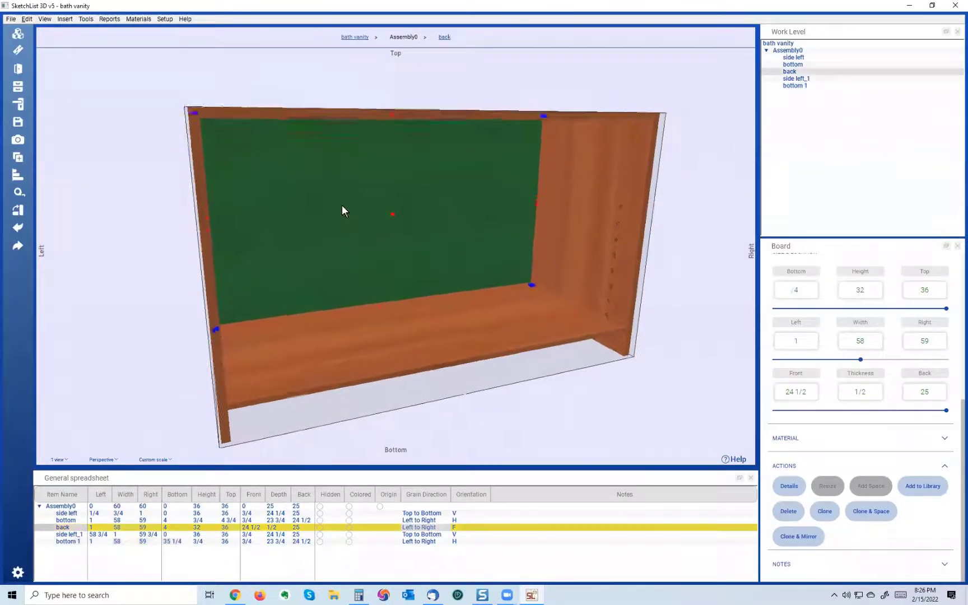
click(401, 329)
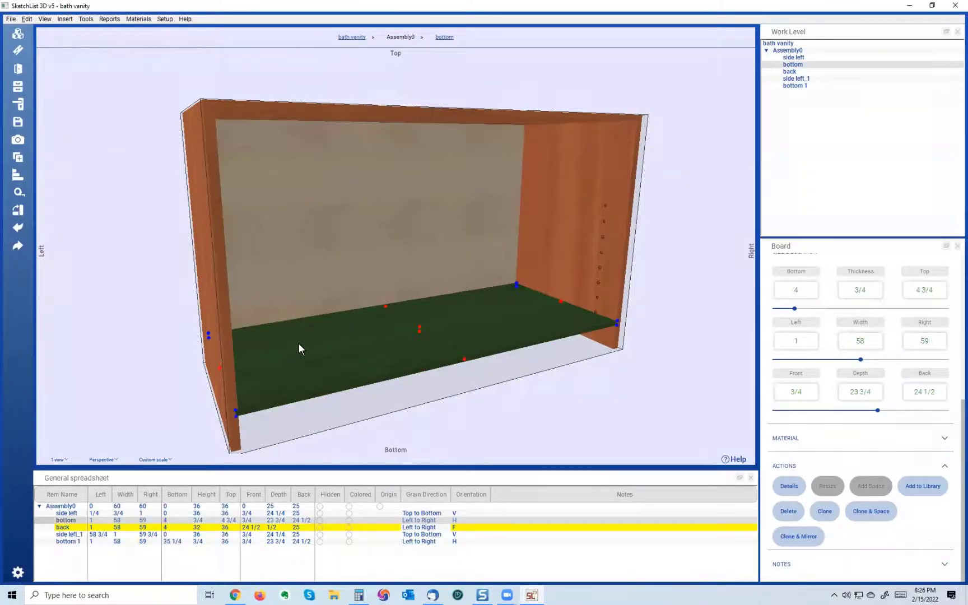
click(318, 392)
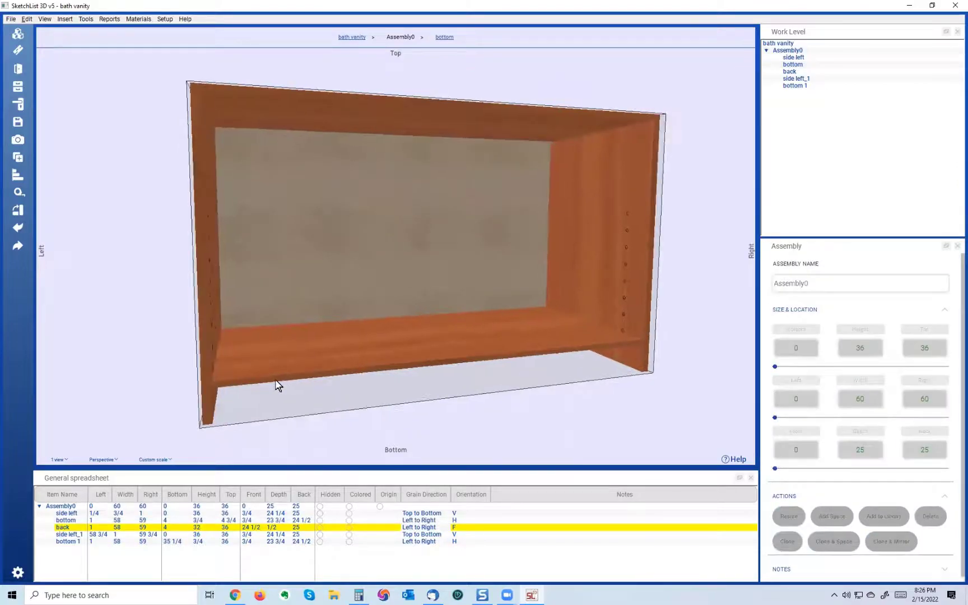
click(277, 385)
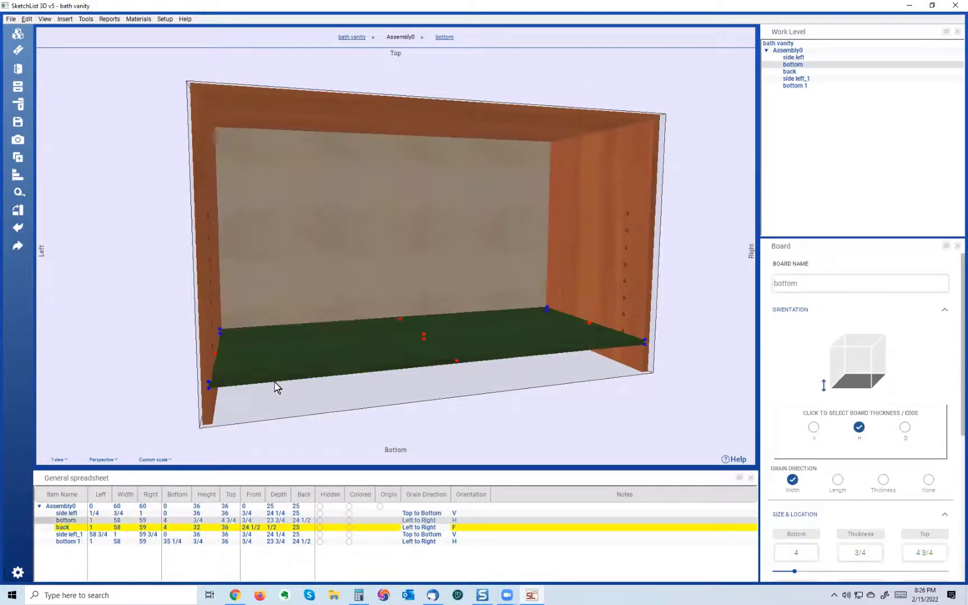
click(203, 327)
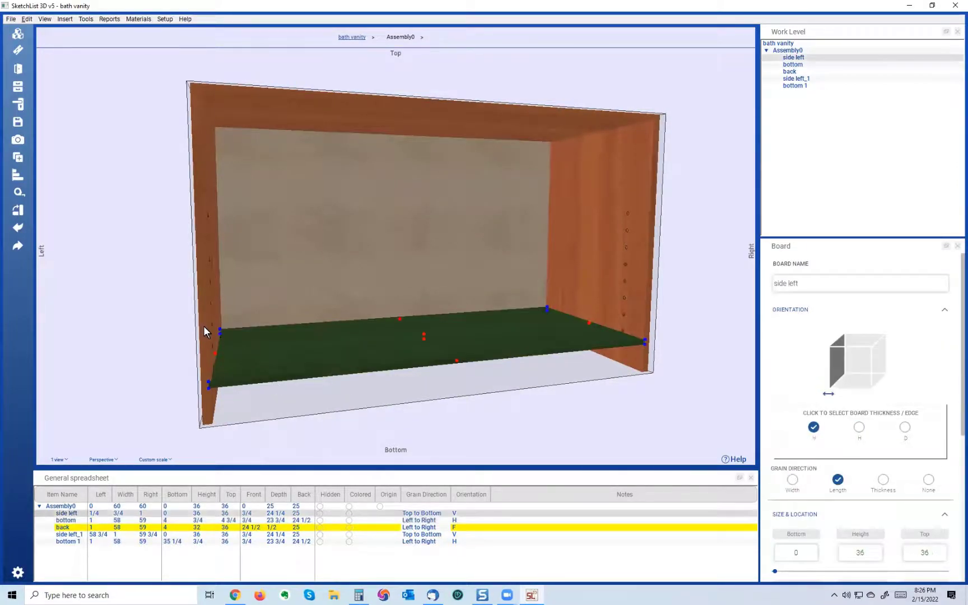
click(945, 310)
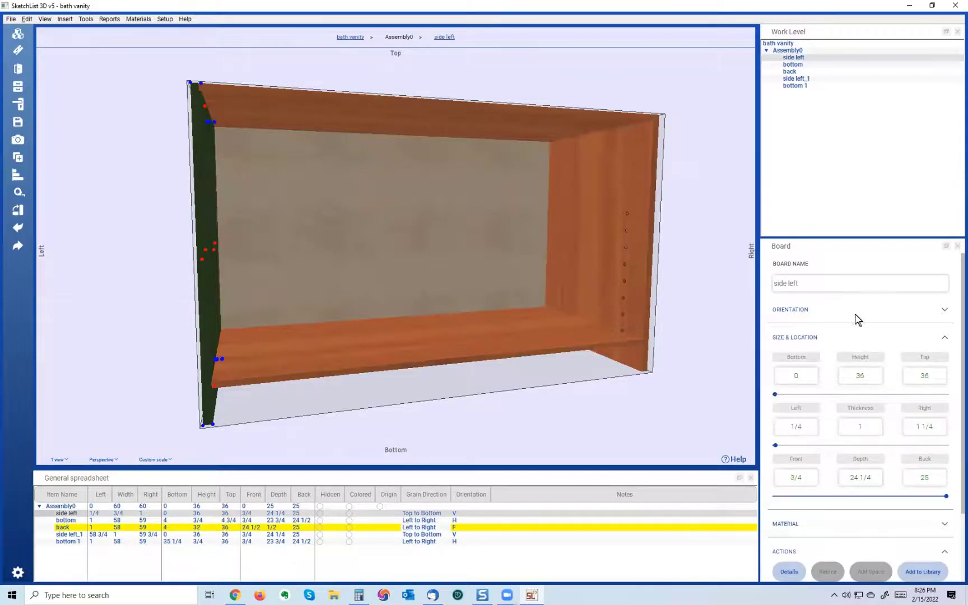
click(408, 363)
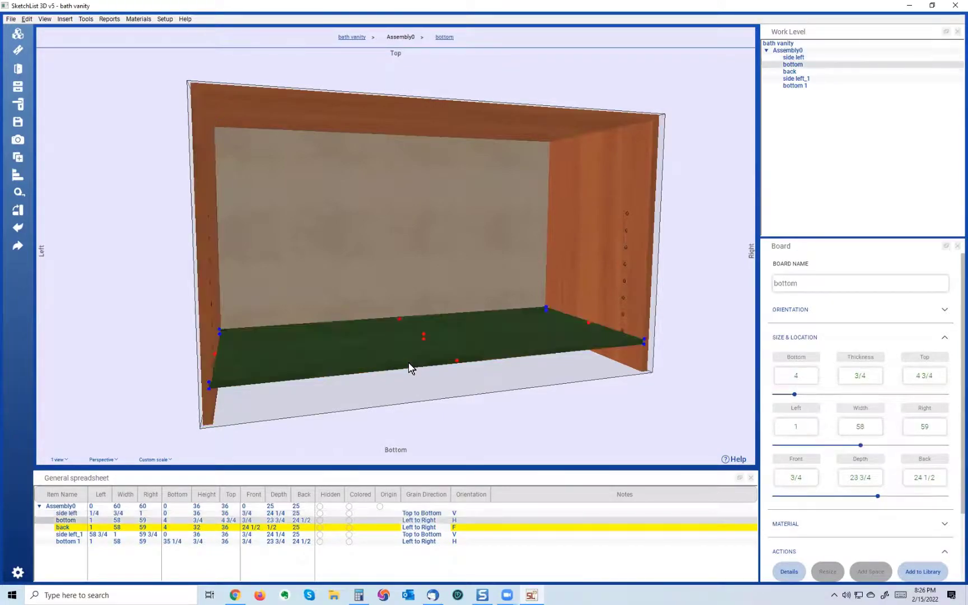
click(202, 308)
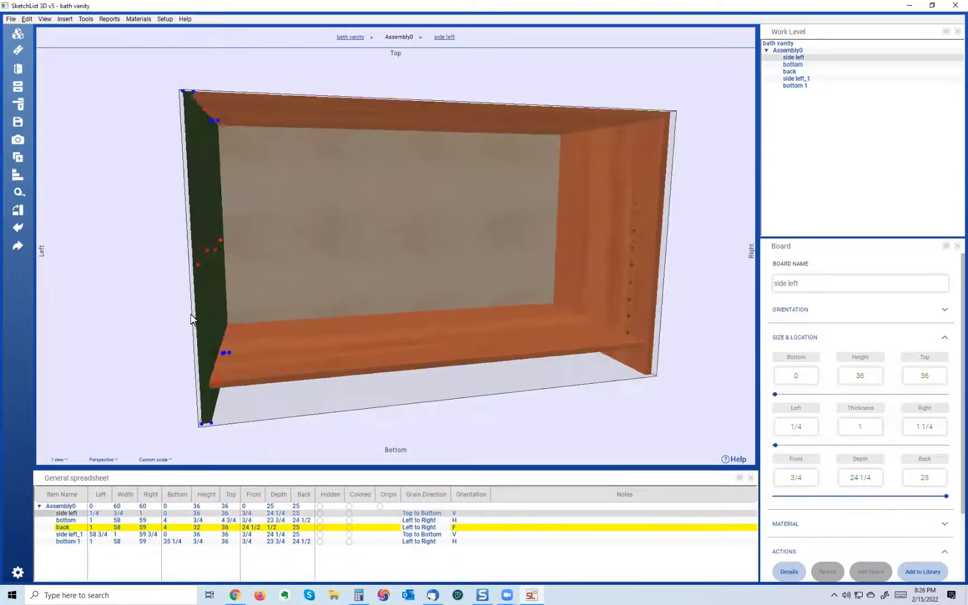
click(266, 338)
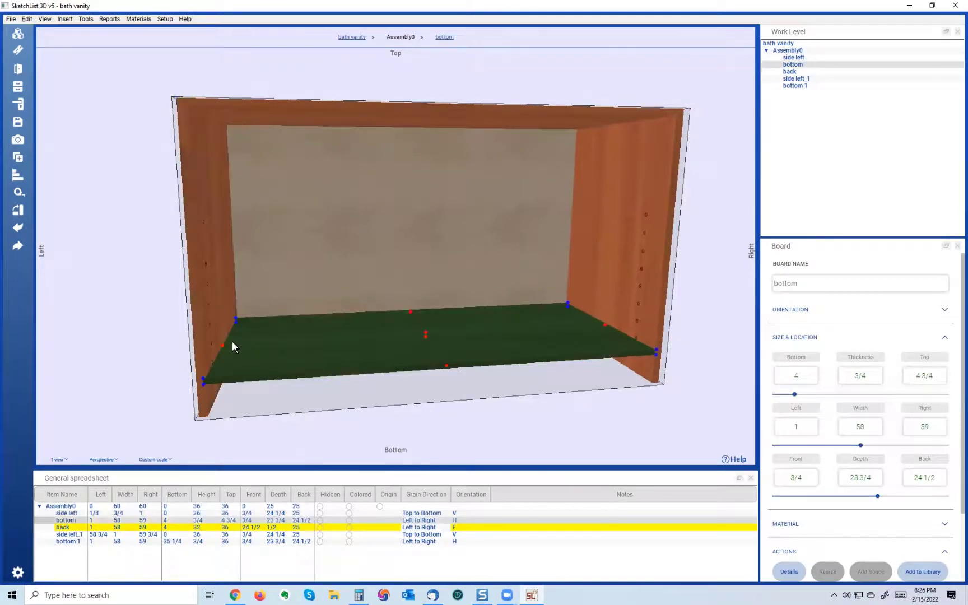
click(813, 424)
click(201, 296)
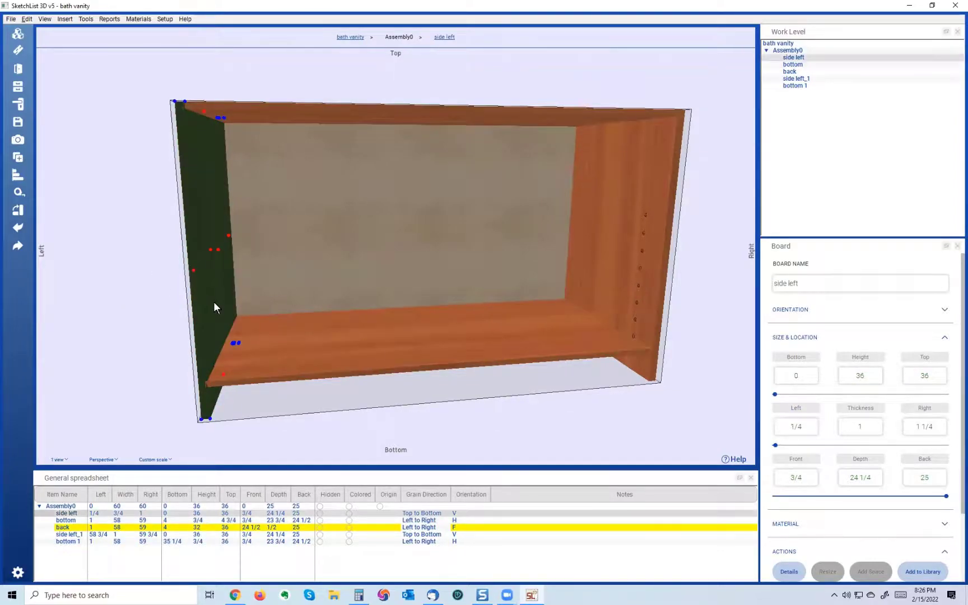
Set the bottom board's left position to 1 1/4, letting its width absorb the change.
click(359, 347)
click(799, 430)
text(1/4)
click(851, 406)
click(853, 409)
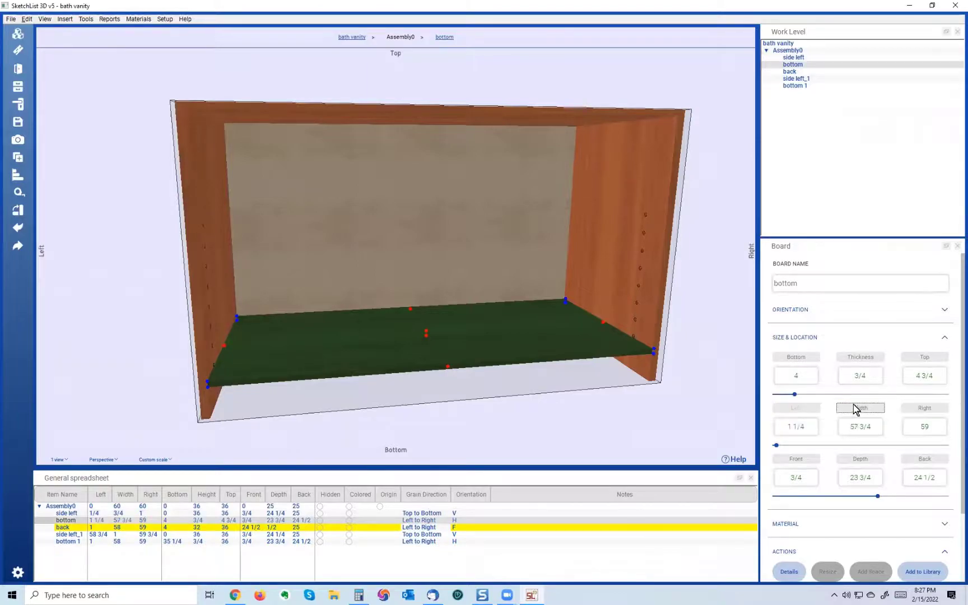
Select the right side board, return to the bottom board and set its right position to 58.25.
click(615, 257)
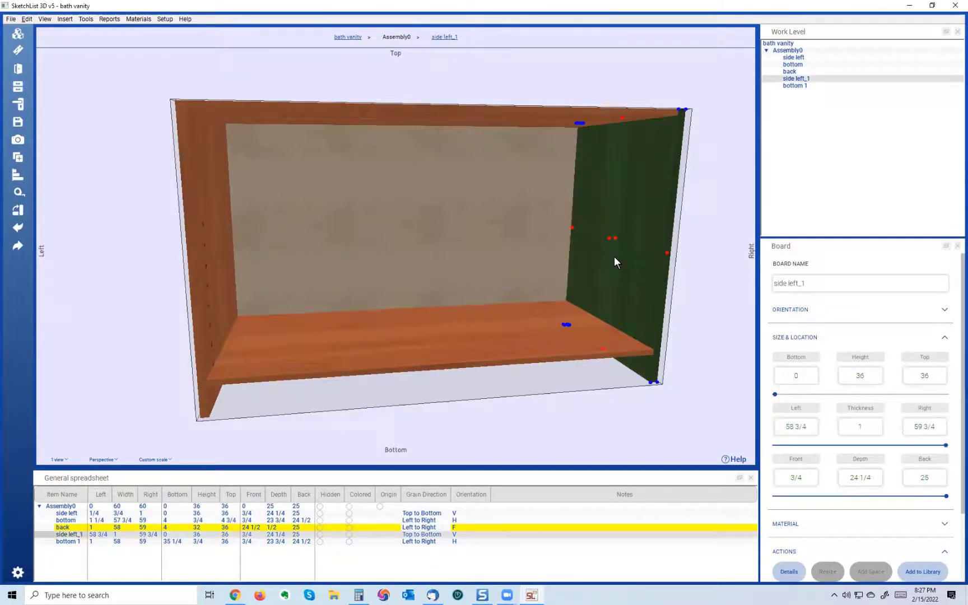
click(561, 344)
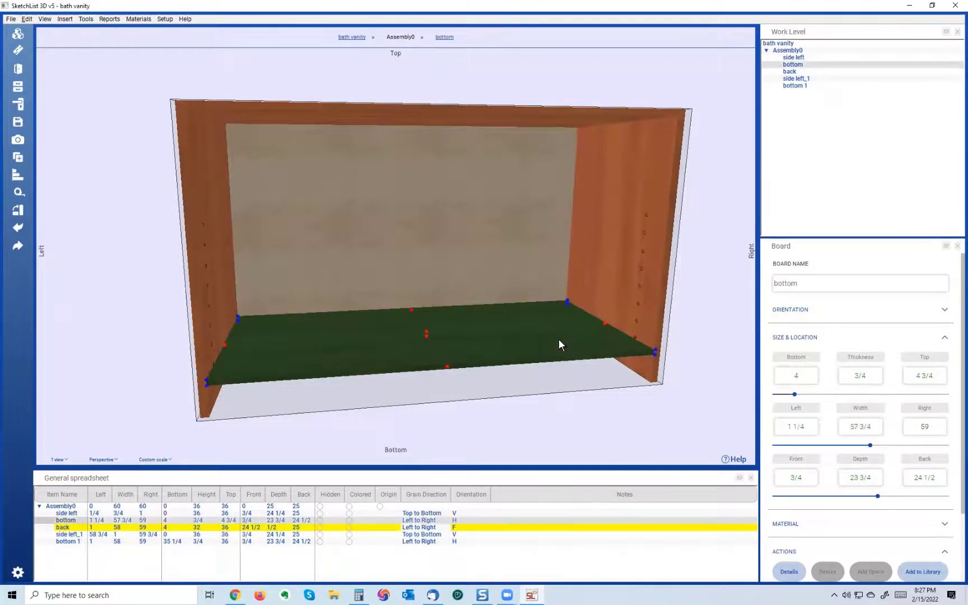
click(936, 427)
text(58.25)
key(Return)
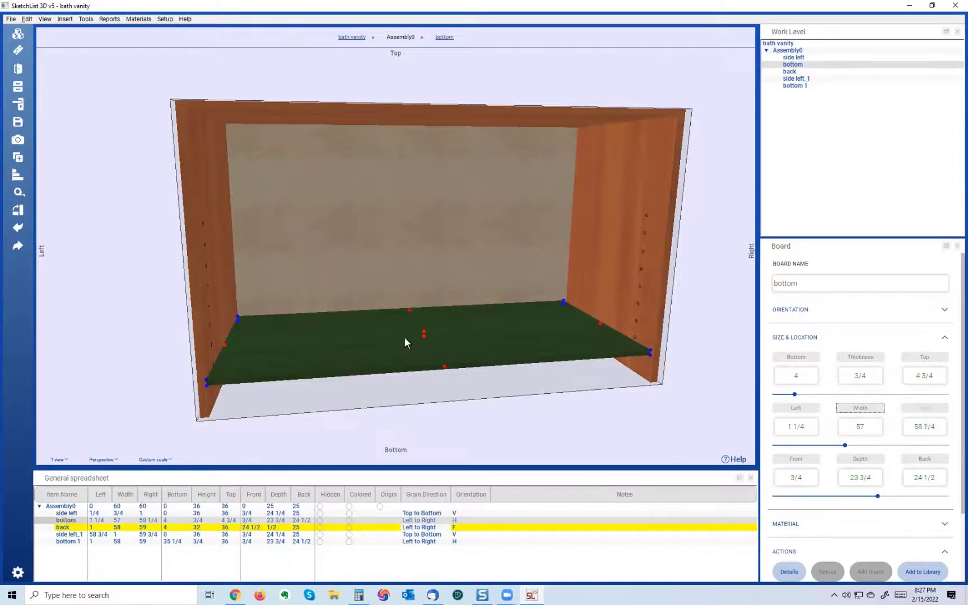
Delete the old cloned board at the top of the cabinet.
click(367, 346)
drag(367, 350, 324, 132)
click(324, 129)
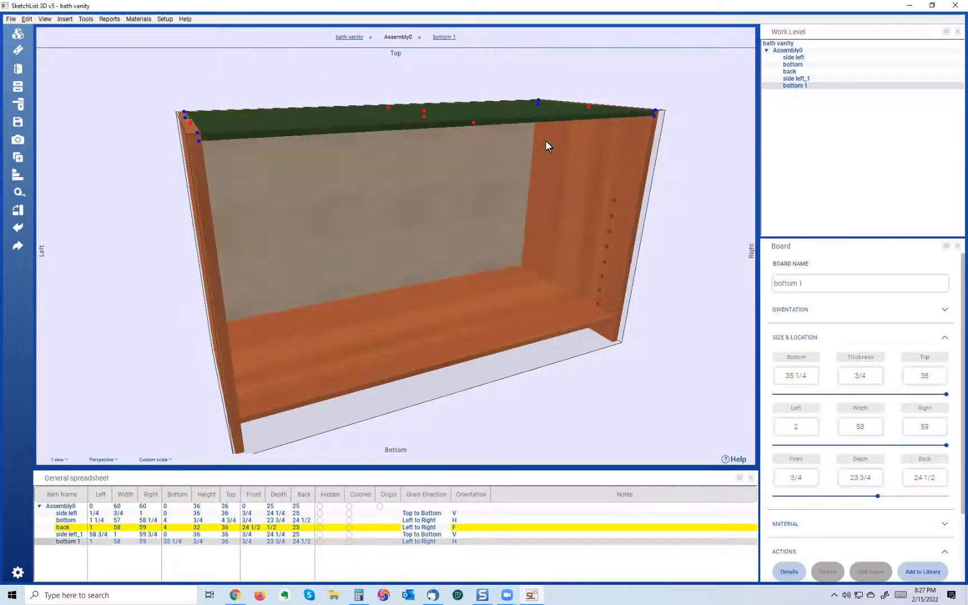
key(Delete)
Start a new Clone & Space of the resized bottom board, cloning from the bottom, and clear the dialog from the model.
click(507, 328)
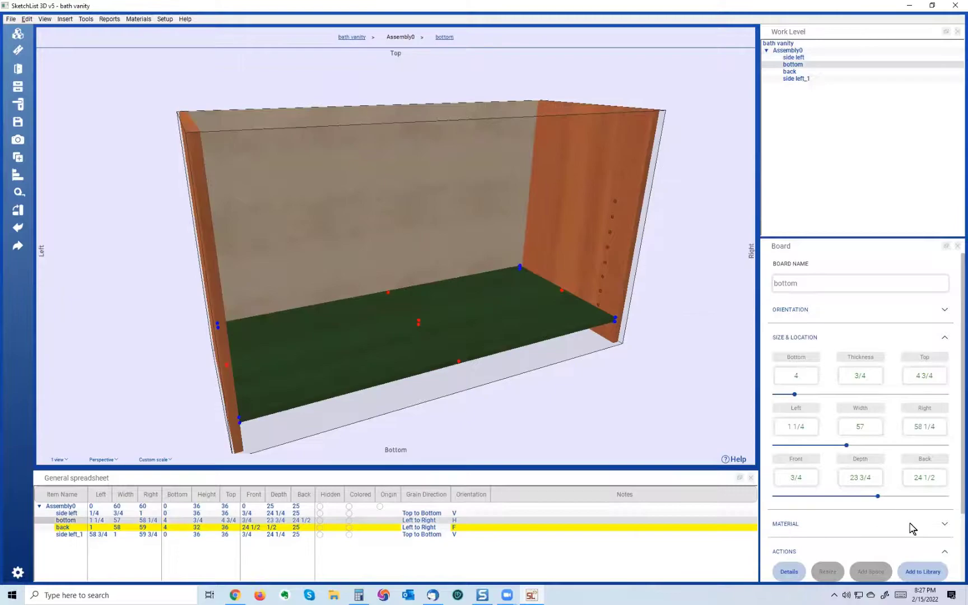
scroll(877, 499, down, 2)
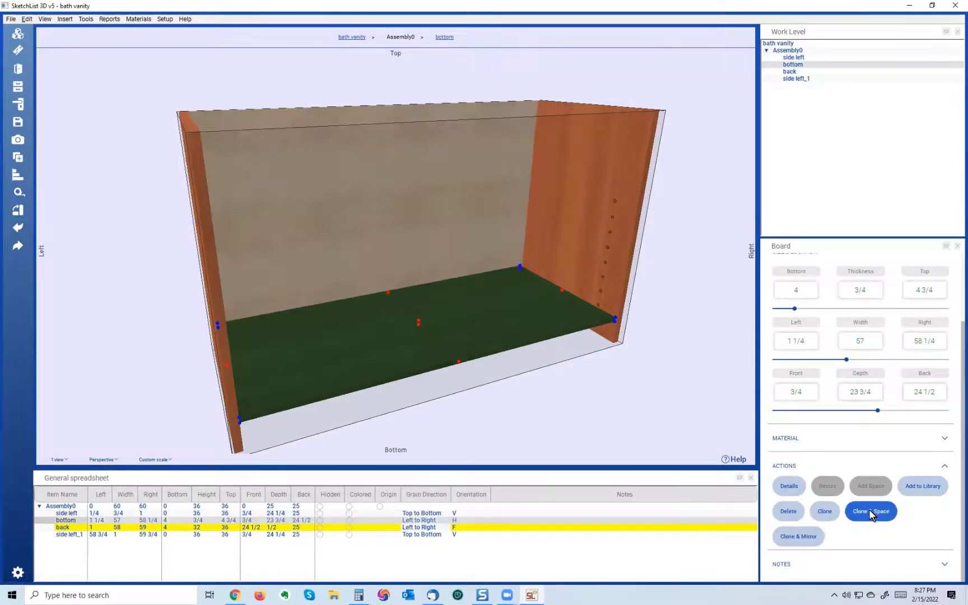
click(869, 515)
click(535, 192)
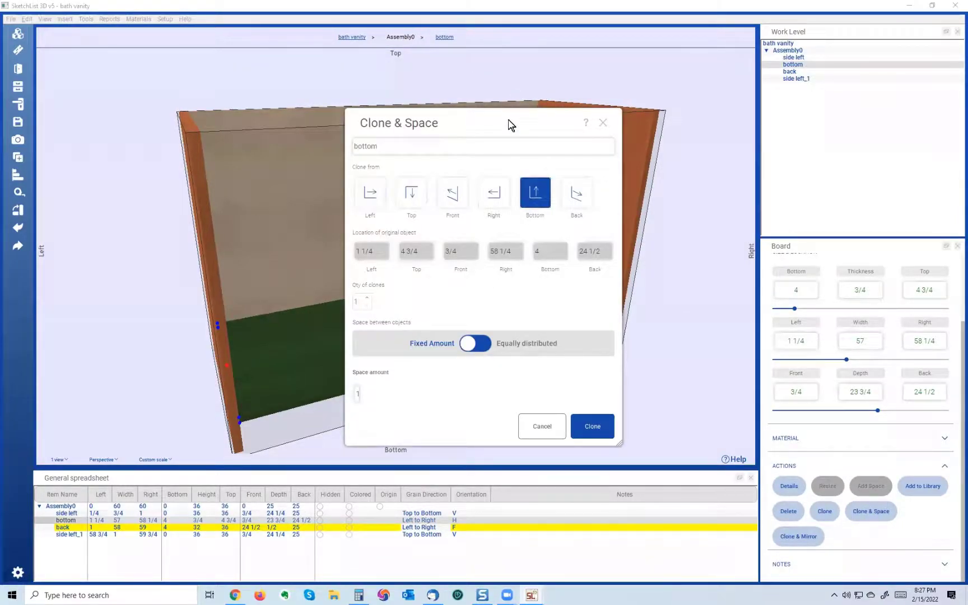
drag(513, 120, 820, 25)
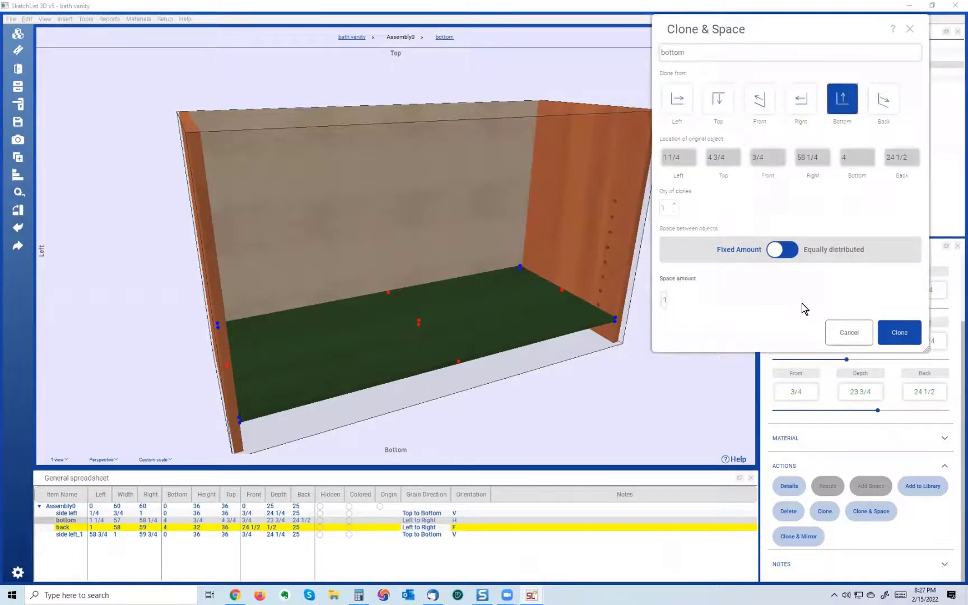
Create the clone with equally distributed spacing and the last object's top at 36.
click(794, 252)
click(901, 302)
double_click(909, 305)
text(36)
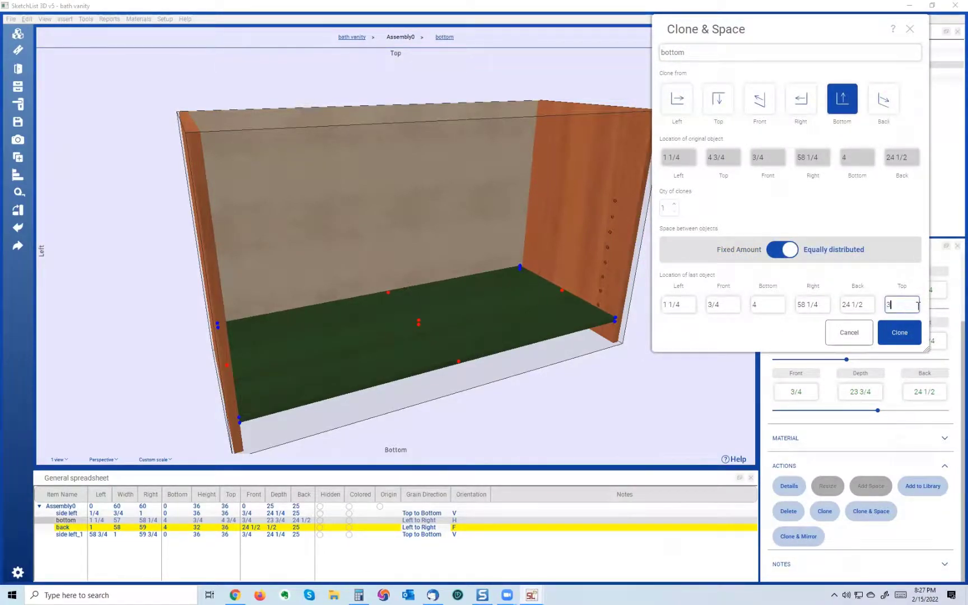
click(900, 334)
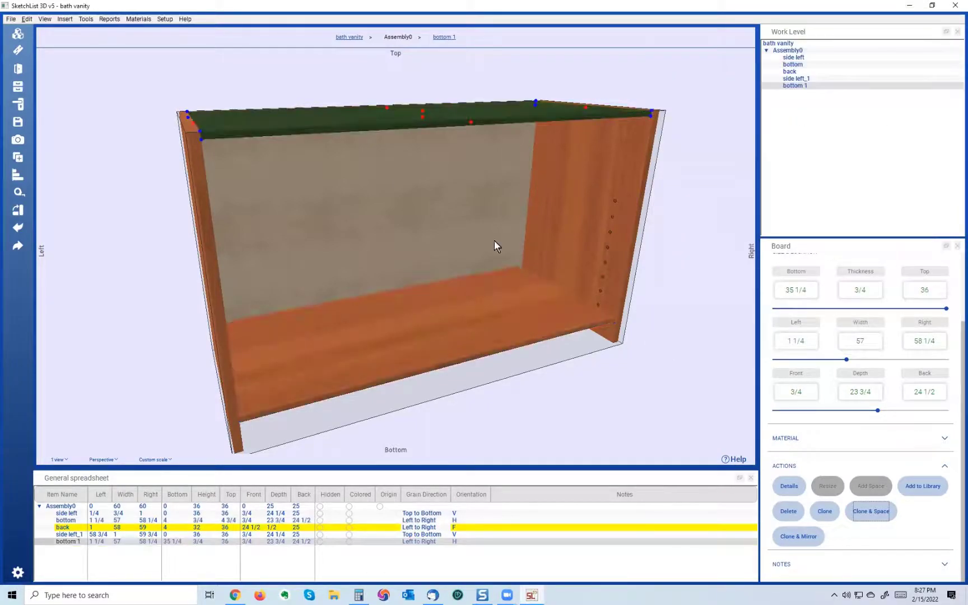
click(473, 237)
middle_drag(480, 235, 489, 231)
click(390, 352)
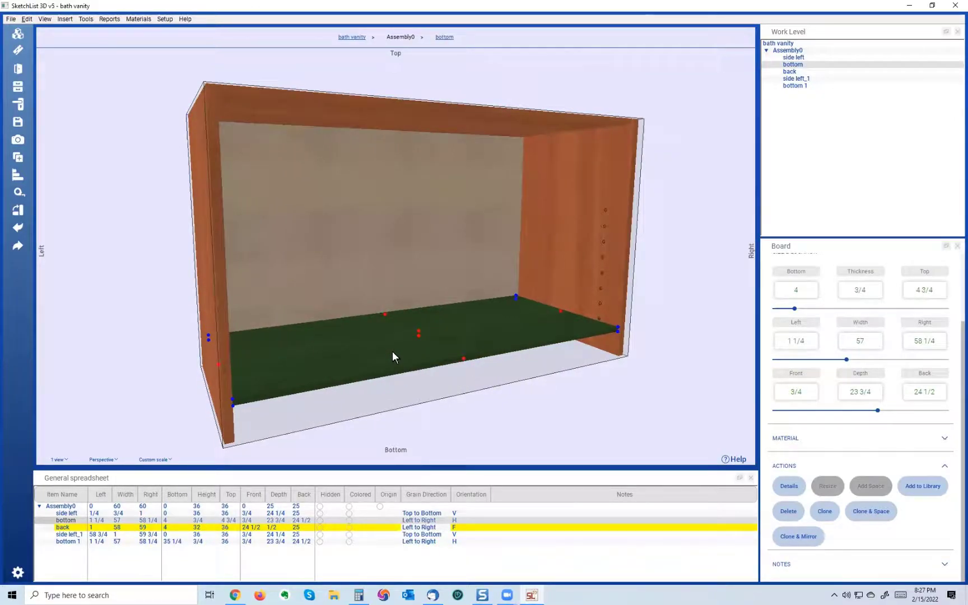
click(393, 350)
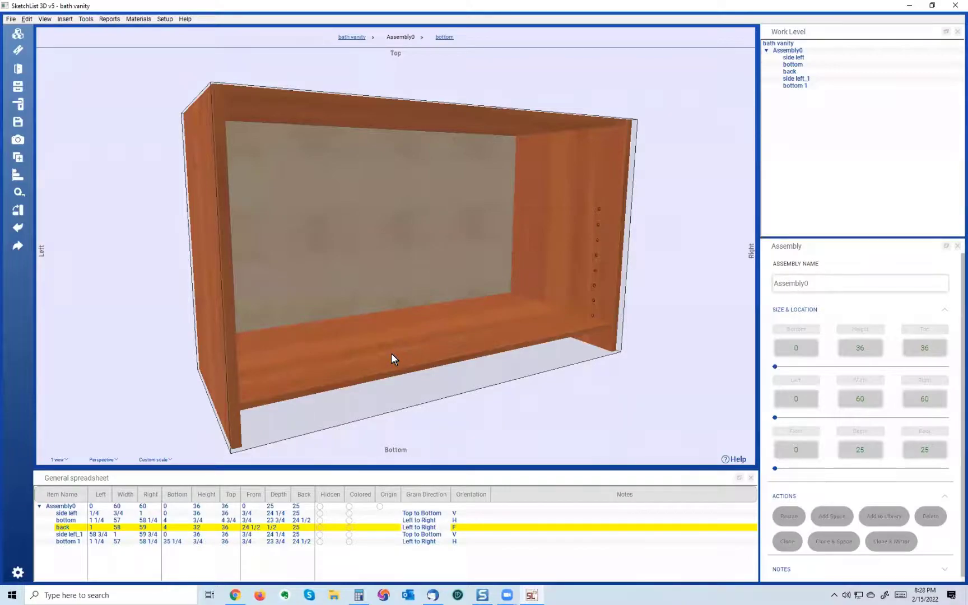
Remove the highlighting from the back board's row in the general spreadsheet.
right_click(144, 531)
mouse_move(196, 487)
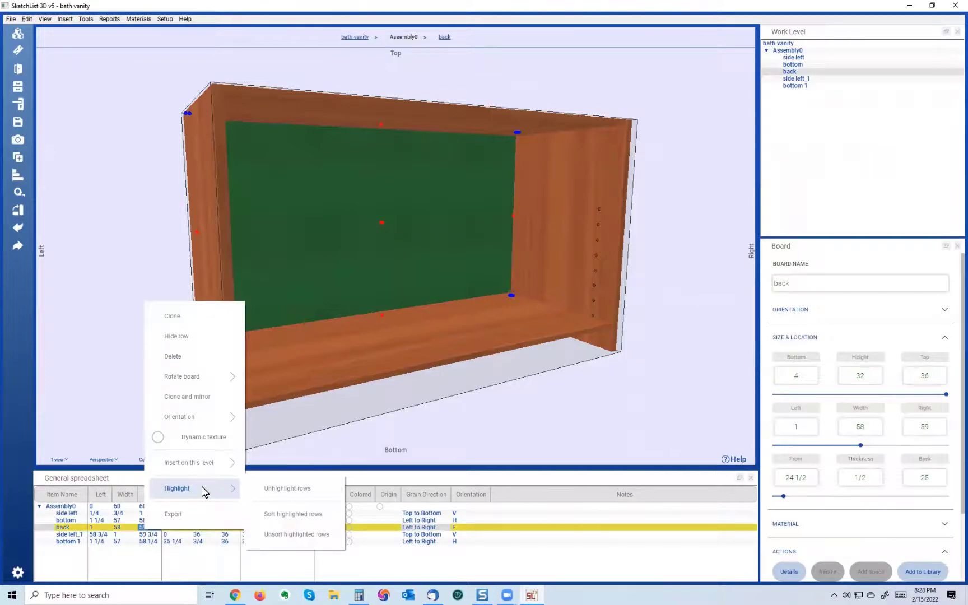
click(274, 491)
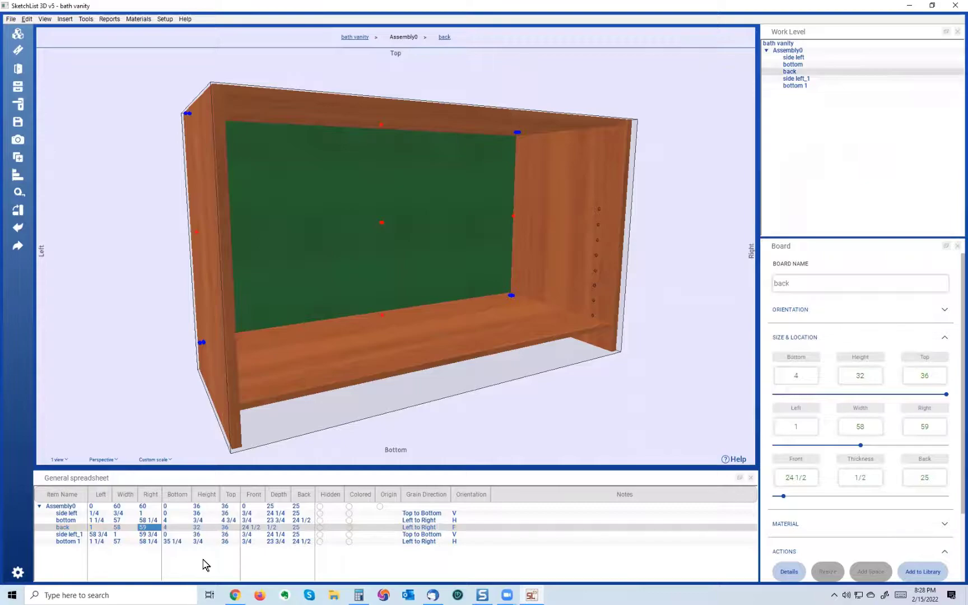
click(99, 520)
click(101, 528)
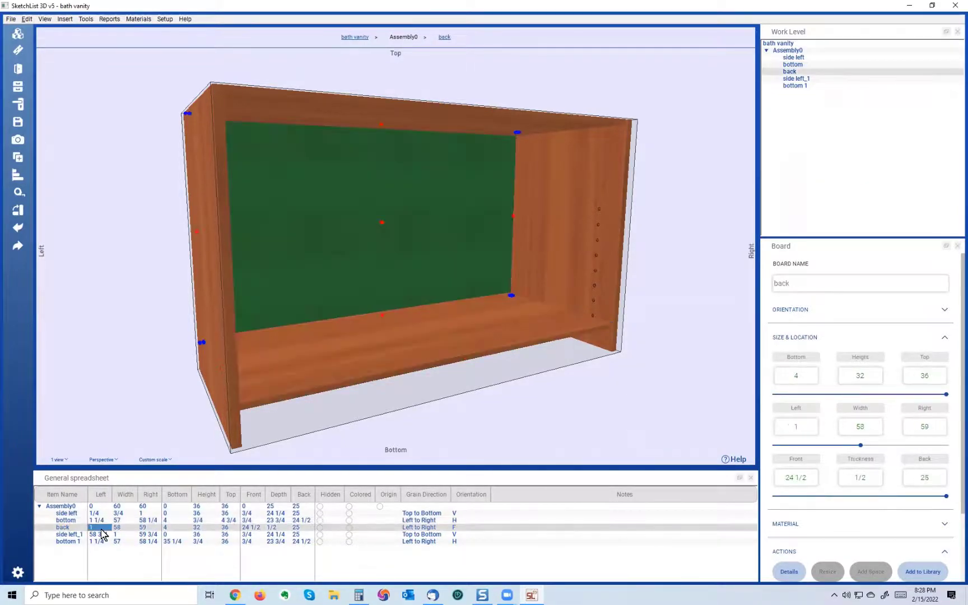
click(319, 383)
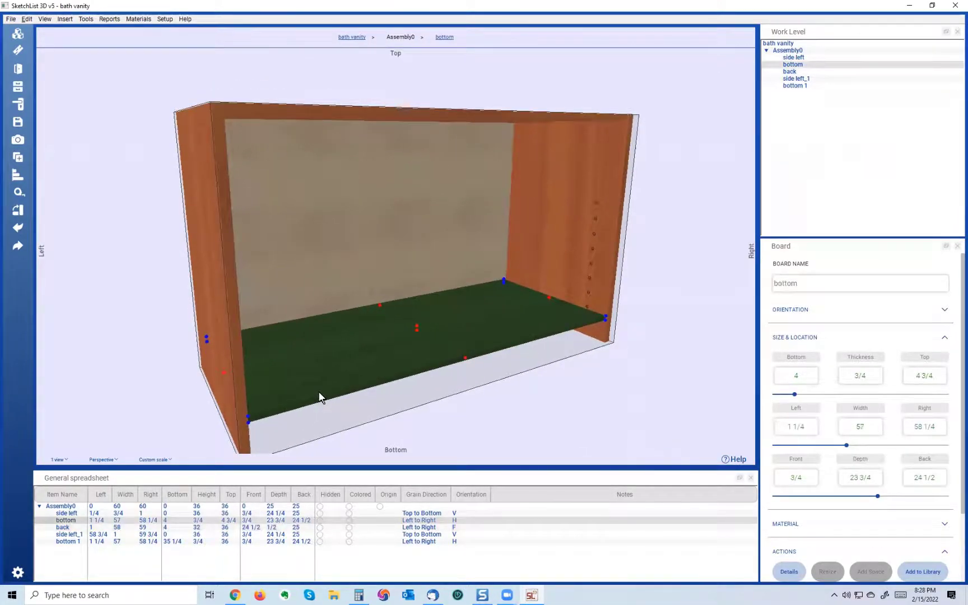
click(311, 258)
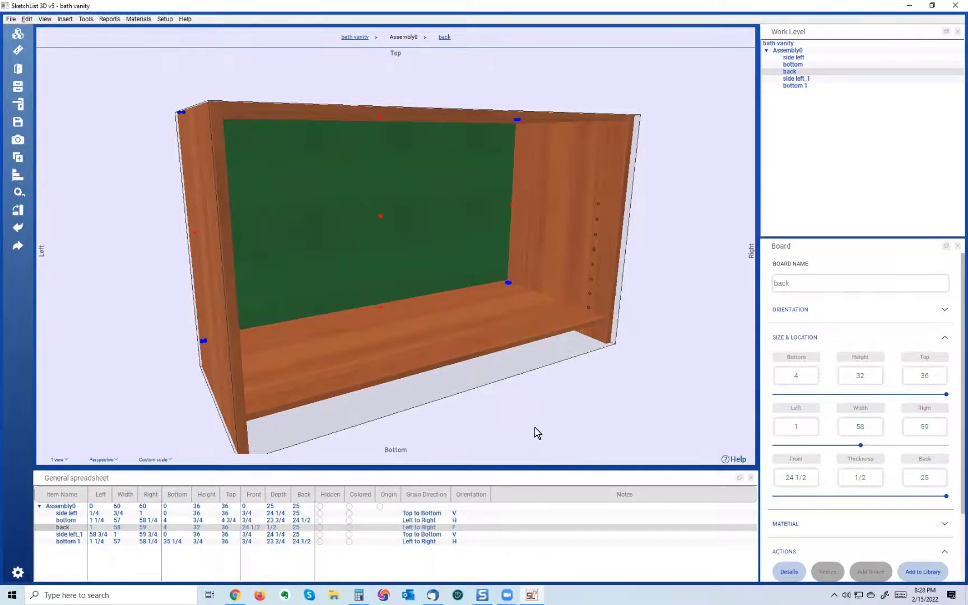
Rename the cloned board at the top of the cabinet as "top" and deselect it.
click(68, 541)
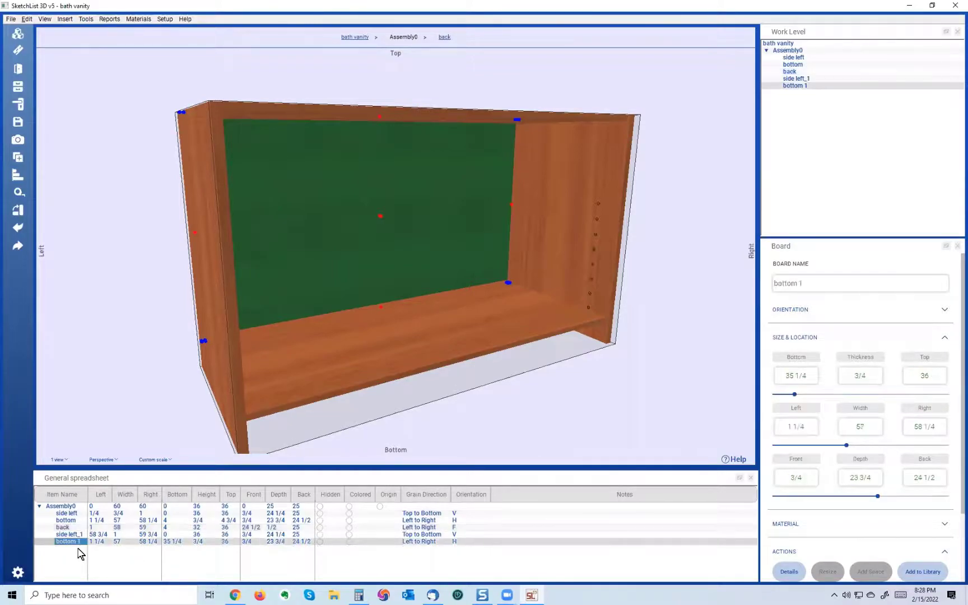
click(831, 280)
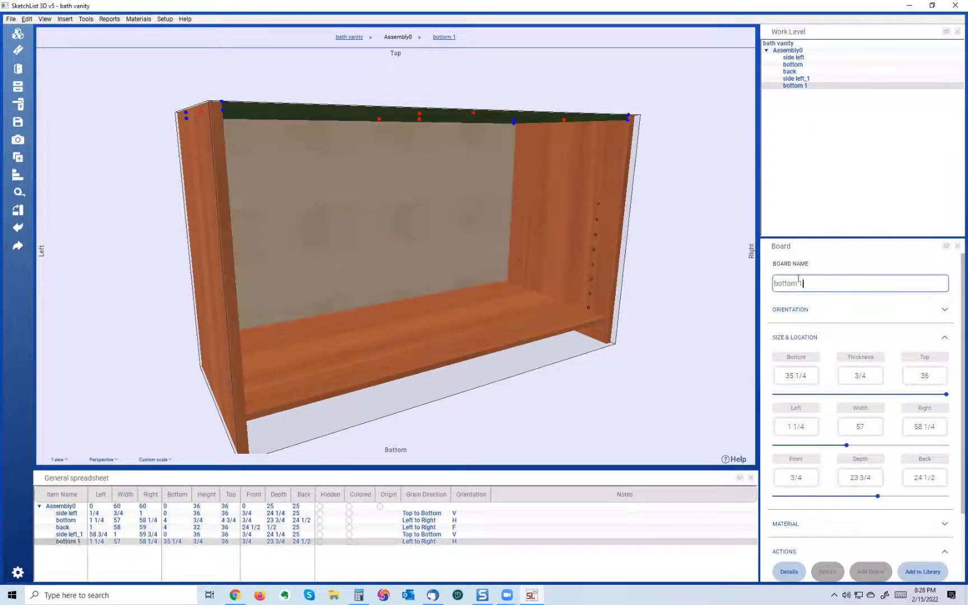
triple_click(821, 283)
text(top)
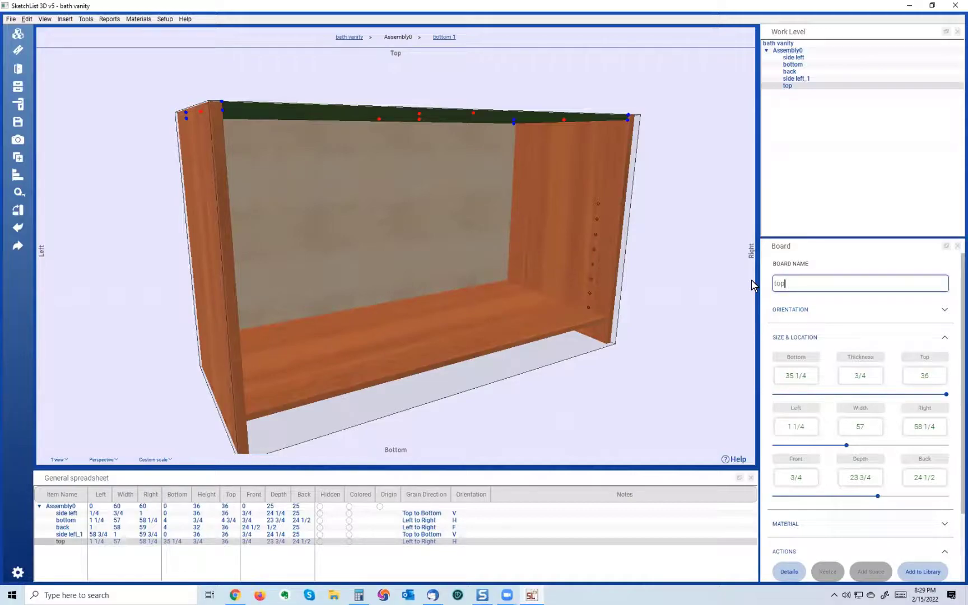
click(498, 359)
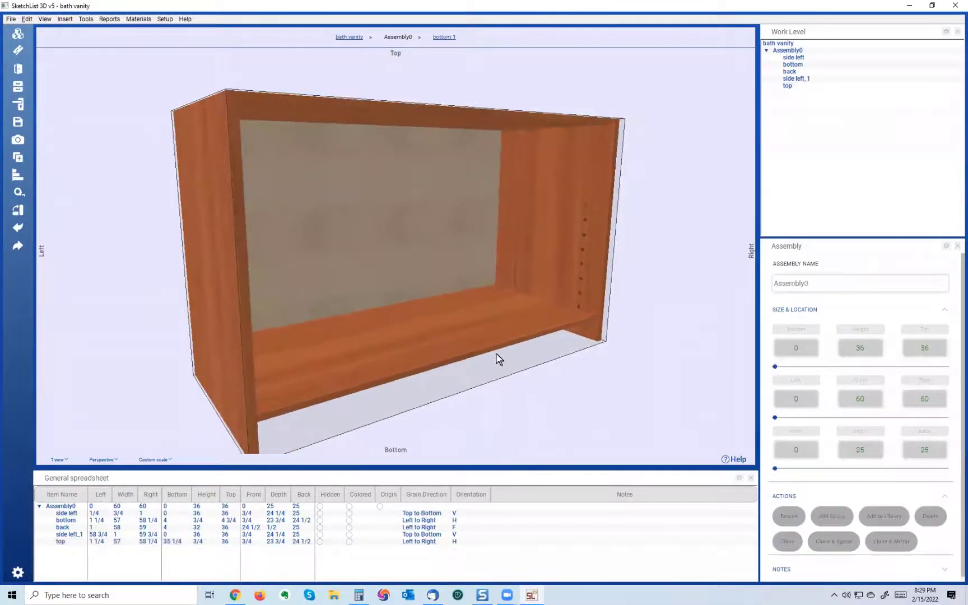
Open the board details of the right side board, side left_1.
click(573, 242)
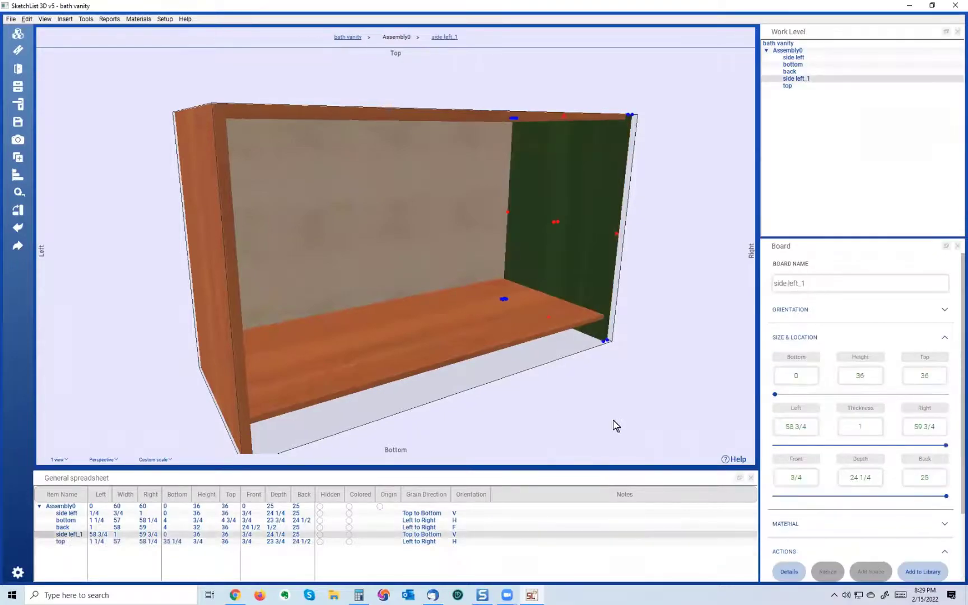
scroll(917, 440, down, 2)
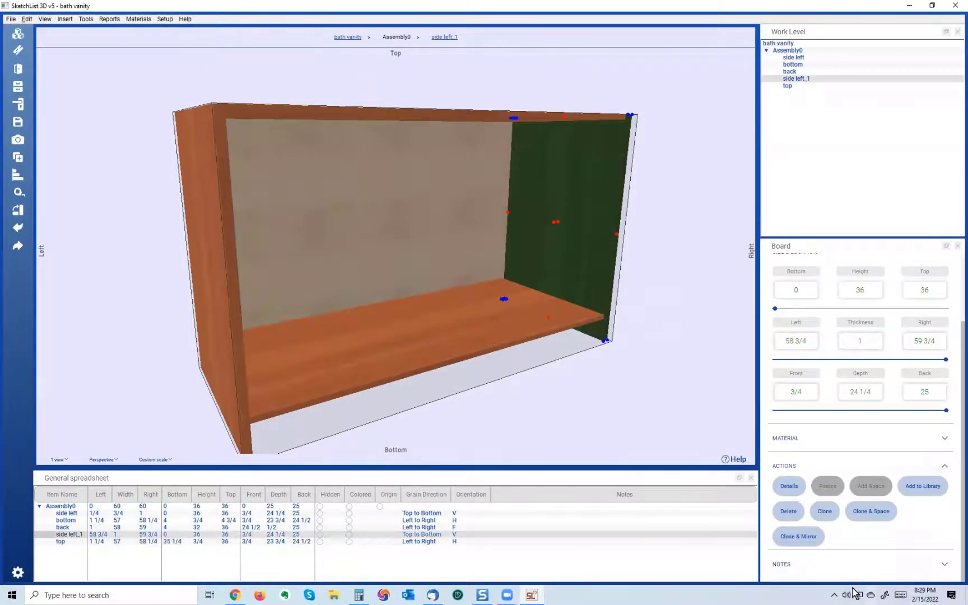
click(790, 486)
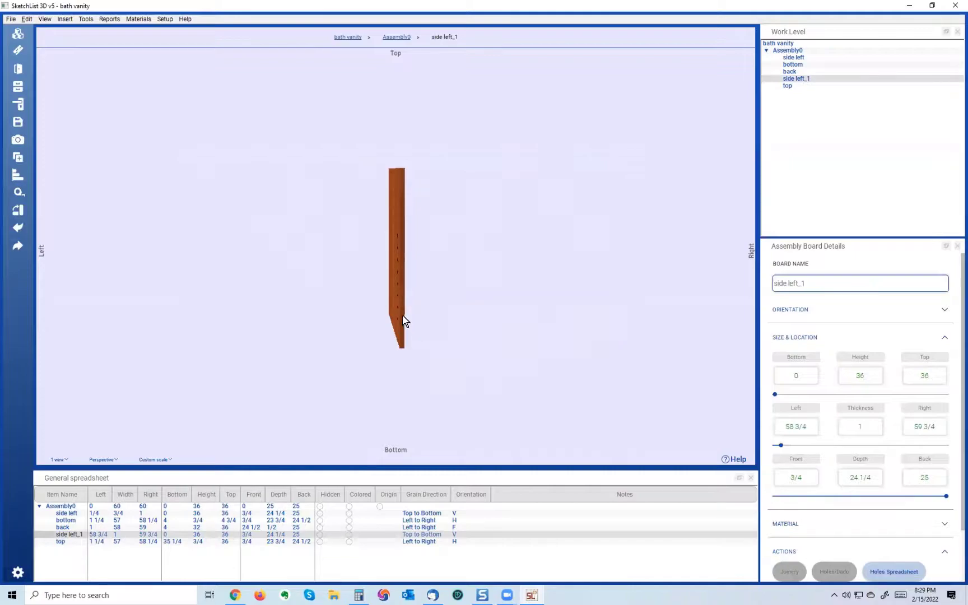
Delete the lowest hole, Hole 1, from the right side board using its holes spreadsheet, then close the list.
drag(402, 325, 475, 317)
scroll(880, 518, down, 1)
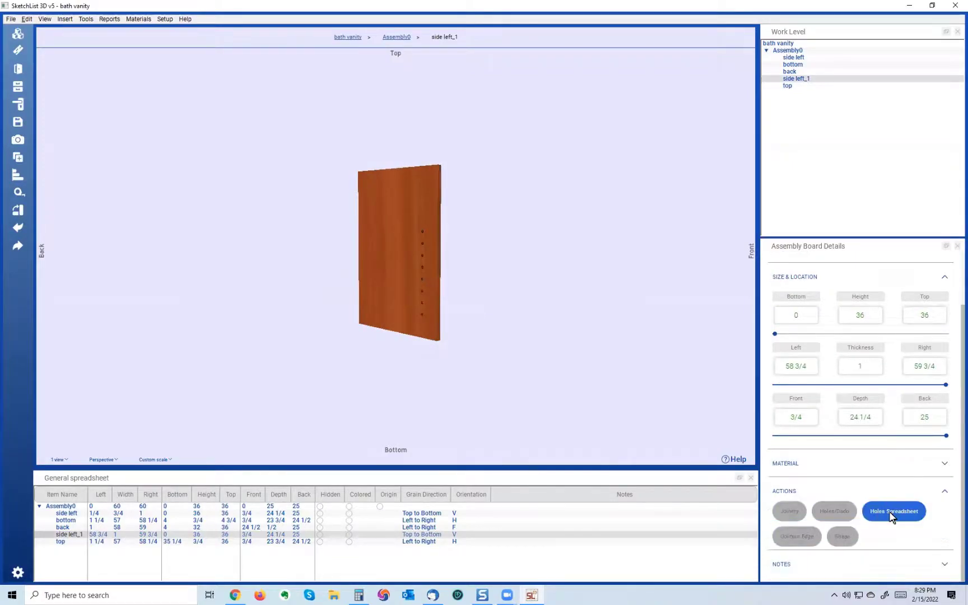
click(891, 511)
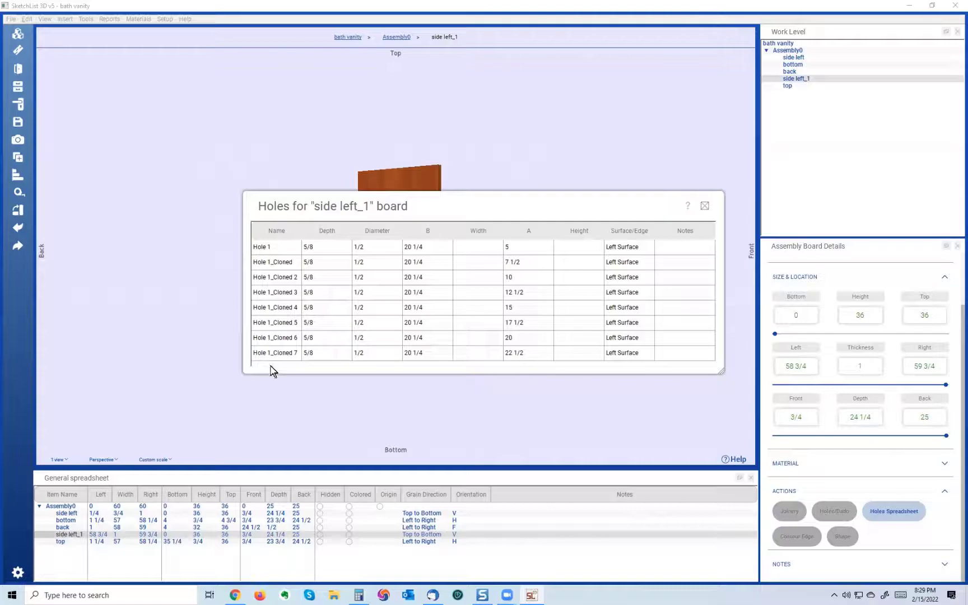
click(296, 249)
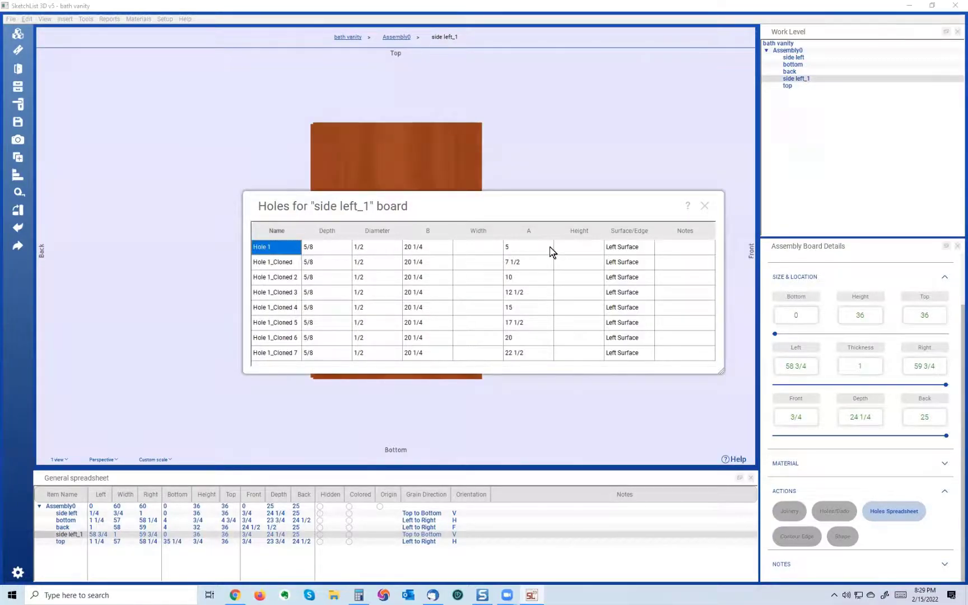
right_click(514, 249)
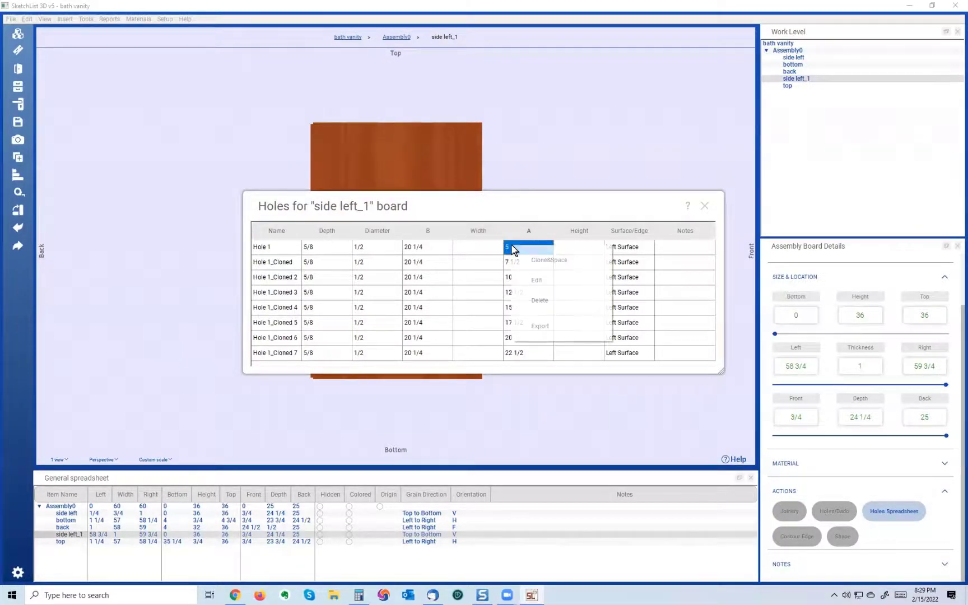
click(540, 302)
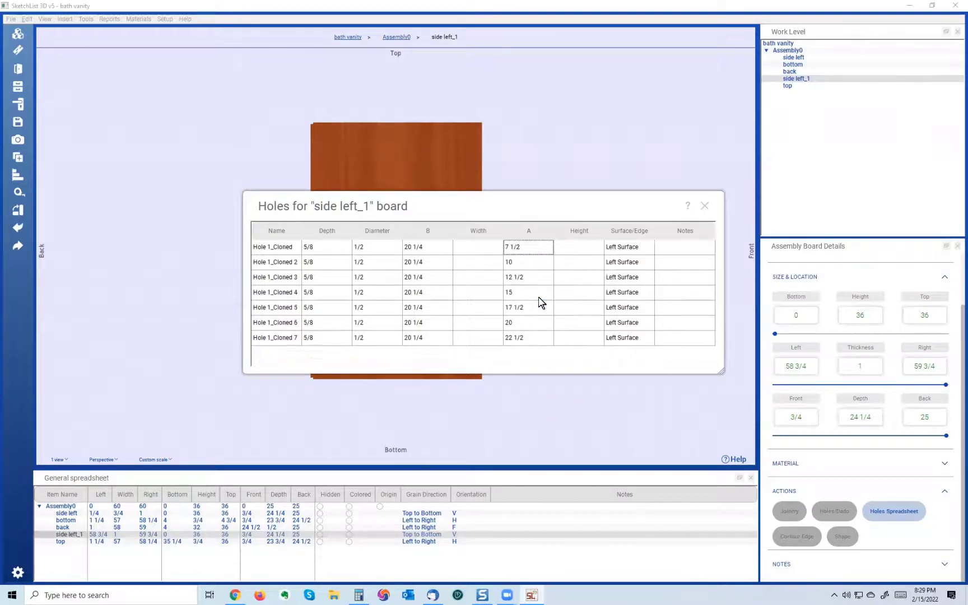
click(705, 206)
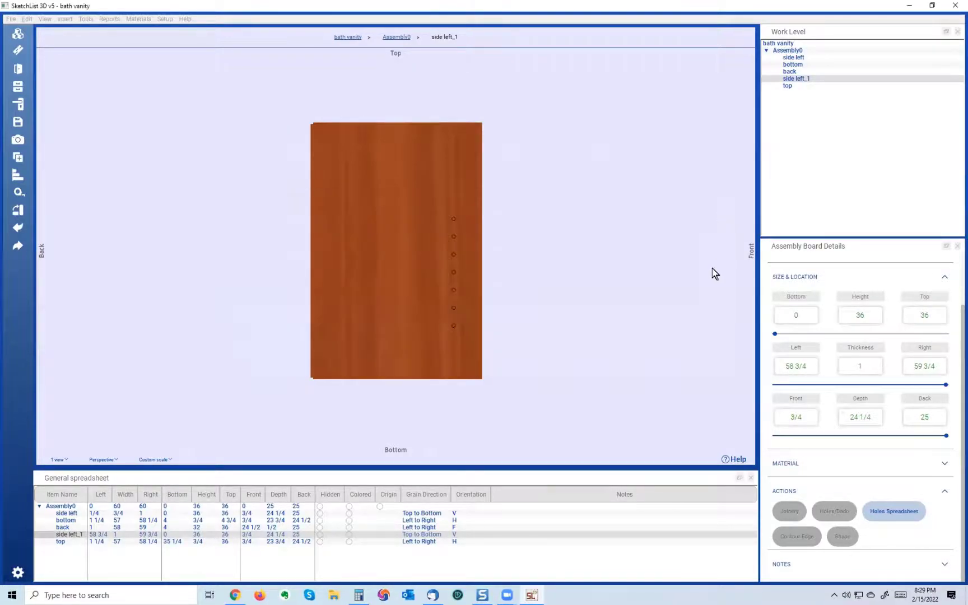
Return to the whole assembly and delete the left side board, side left.
click(796, 51)
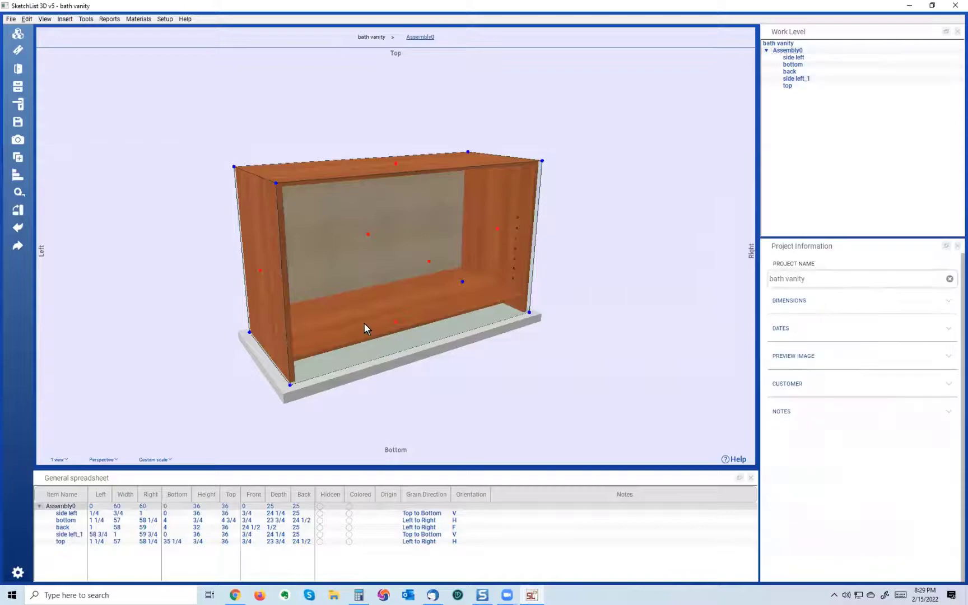
click(275, 330)
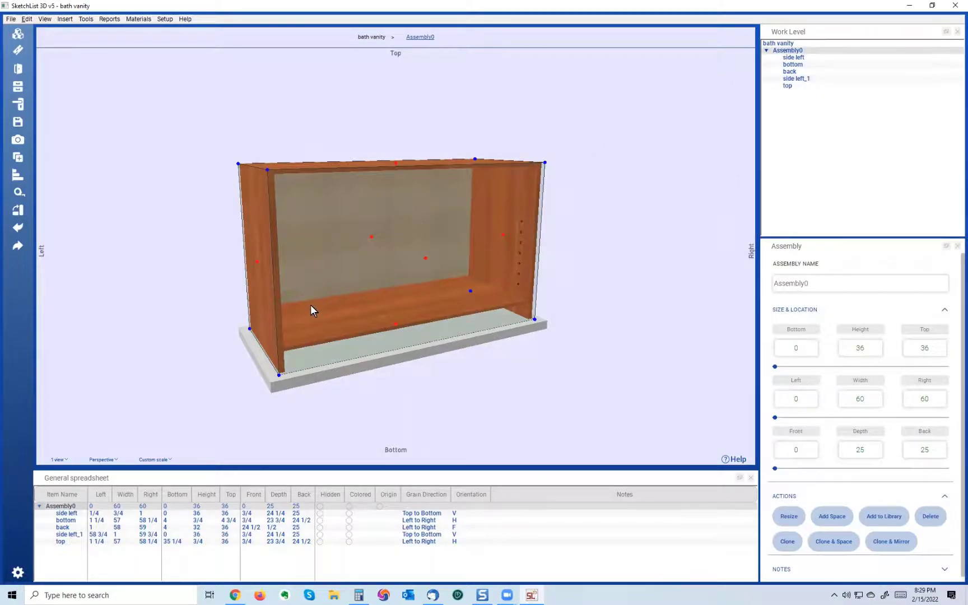
click(421, 37)
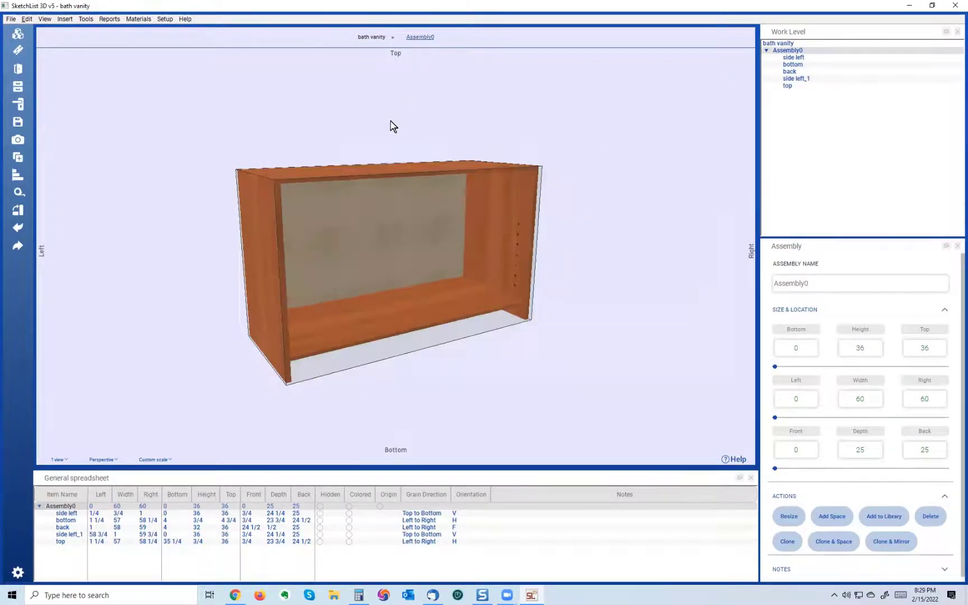
click(279, 280)
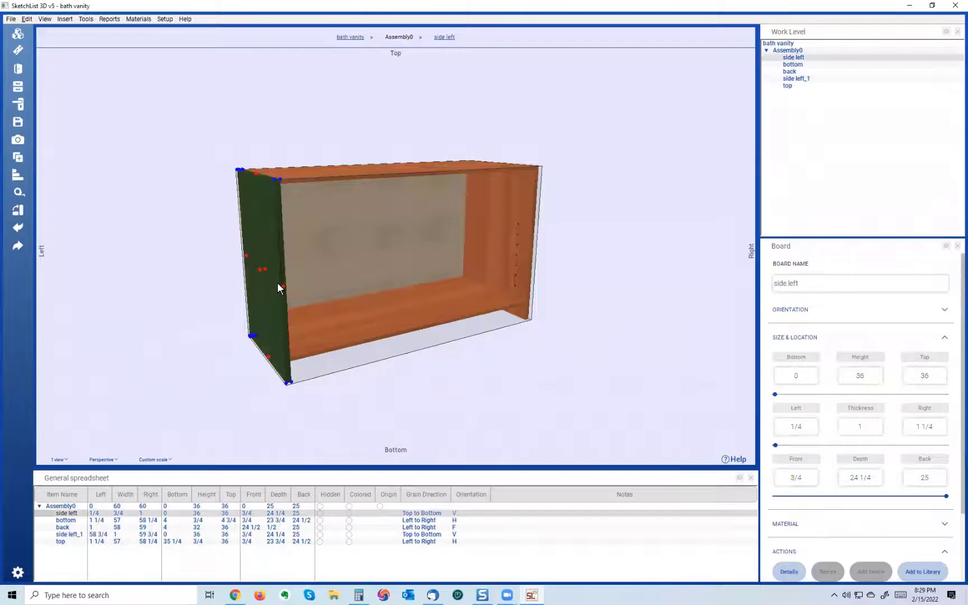
key(Delete)
Clone and mirror the right side board, side left_1, to the opposite side of the cabinet.
click(486, 251)
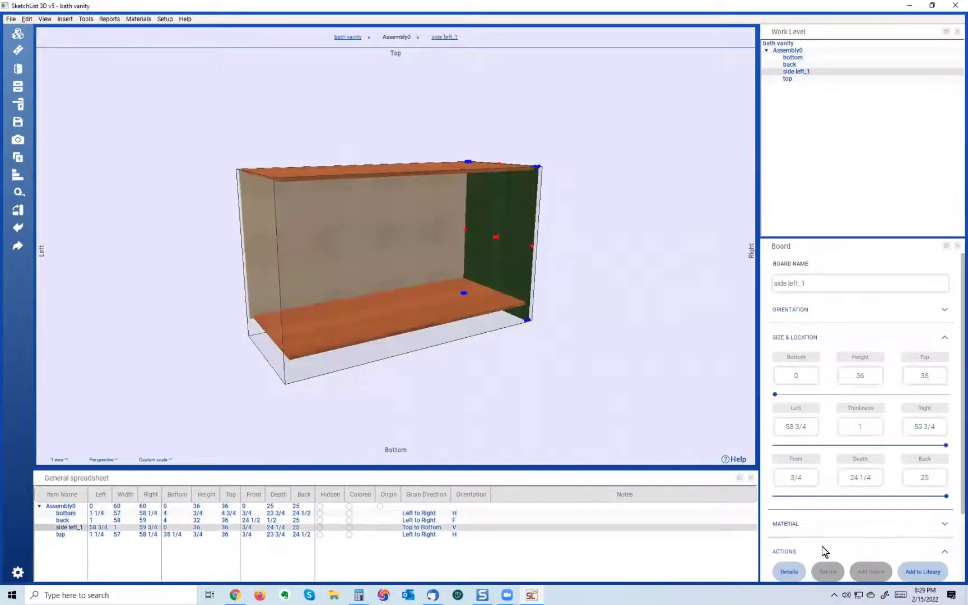
scroll(823, 551, down, 2)
click(798, 536)
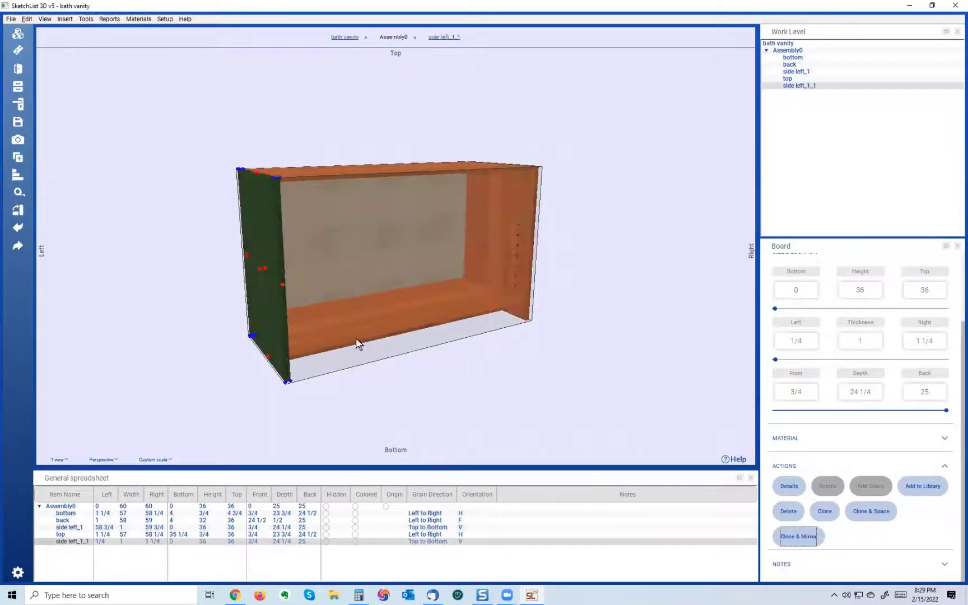
drag(355, 339, 221, 319)
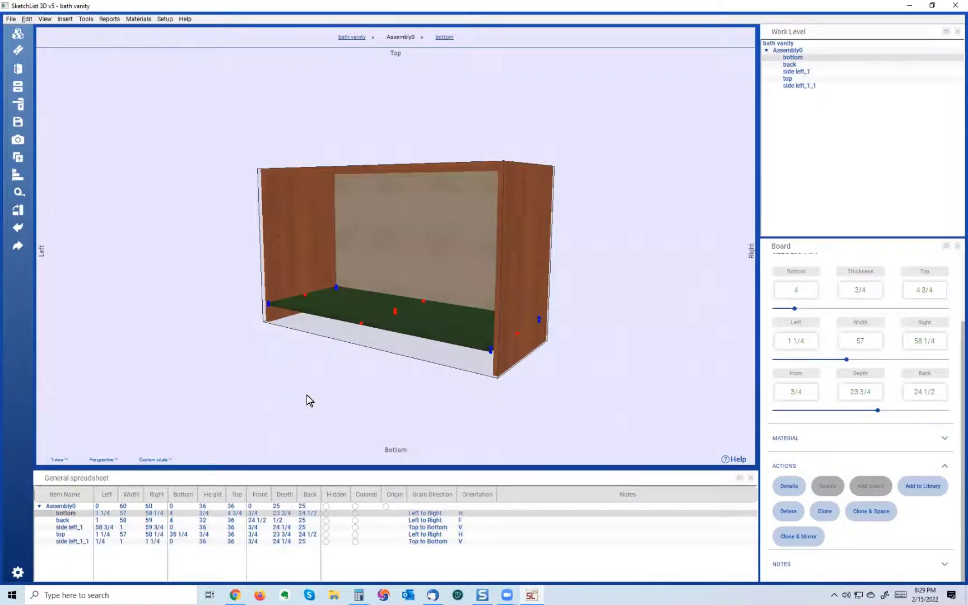
scroll(355, 333, up, 3)
drag(382, 318, 495, 348)
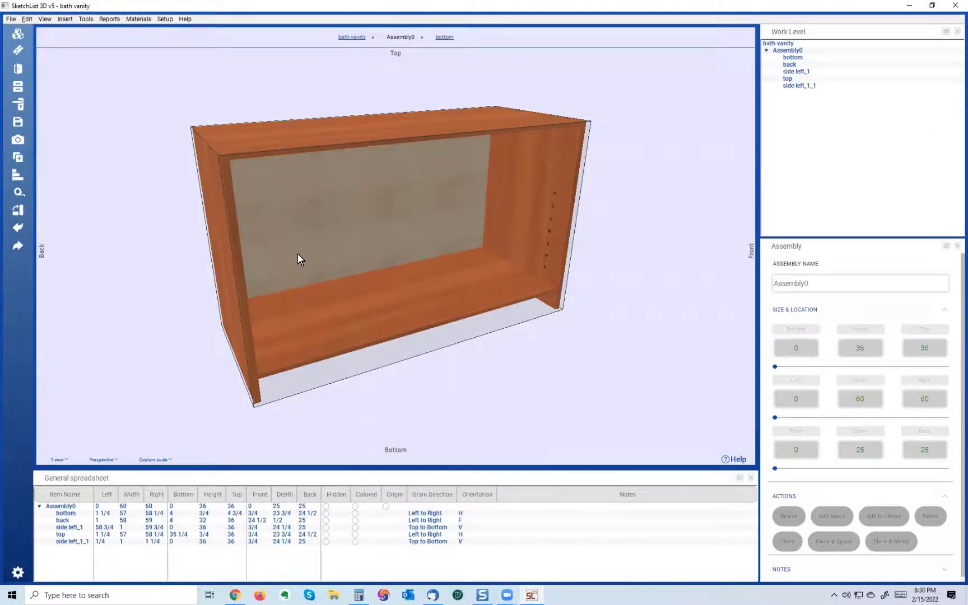
Start a new board in Assembly0 named "stile" and assign it the solid lumber material Poplar_1.
click(17, 51)
click(317, 171)
text(stile)
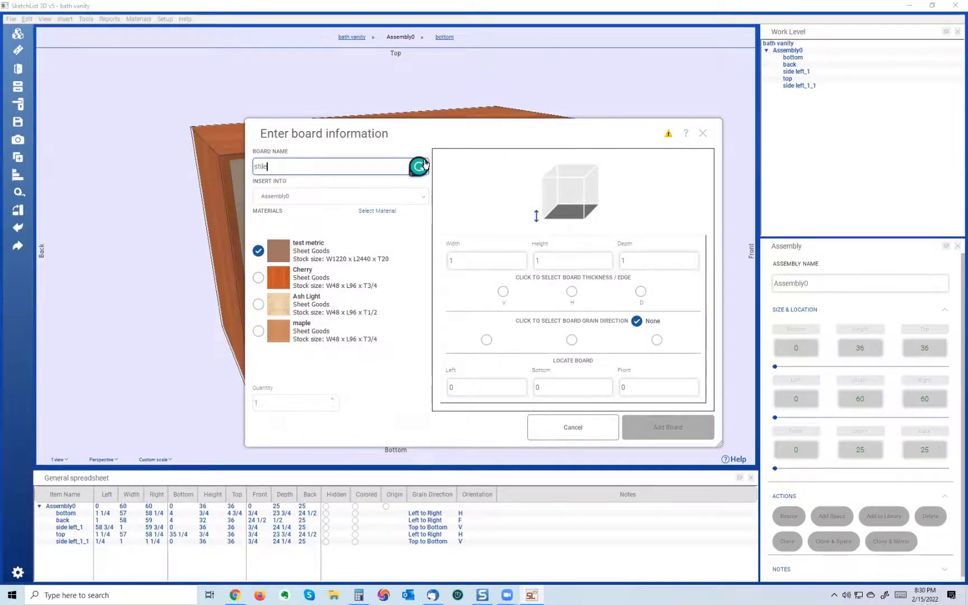
click(378, 211)
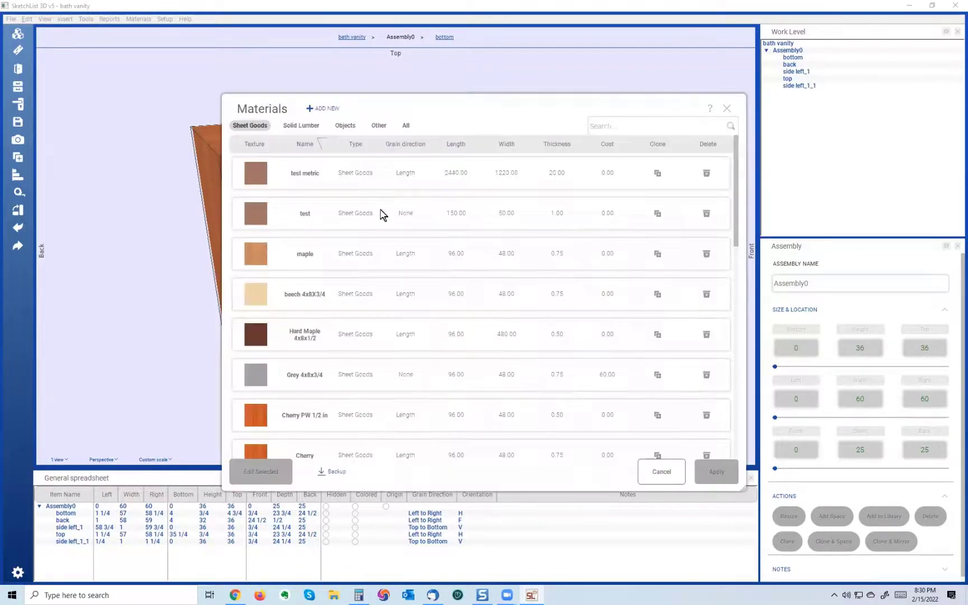
click(301, 126)
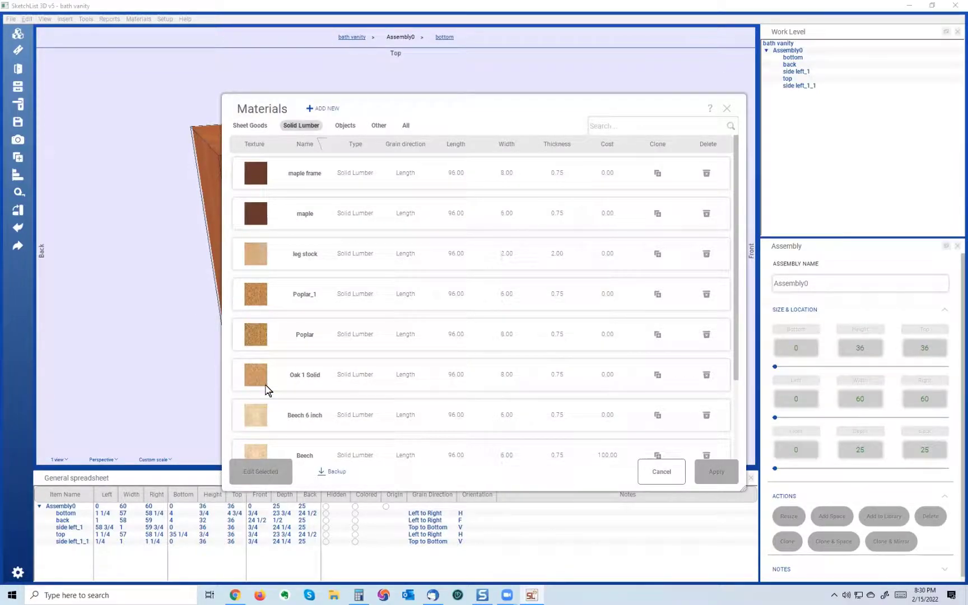
click(257, 298)
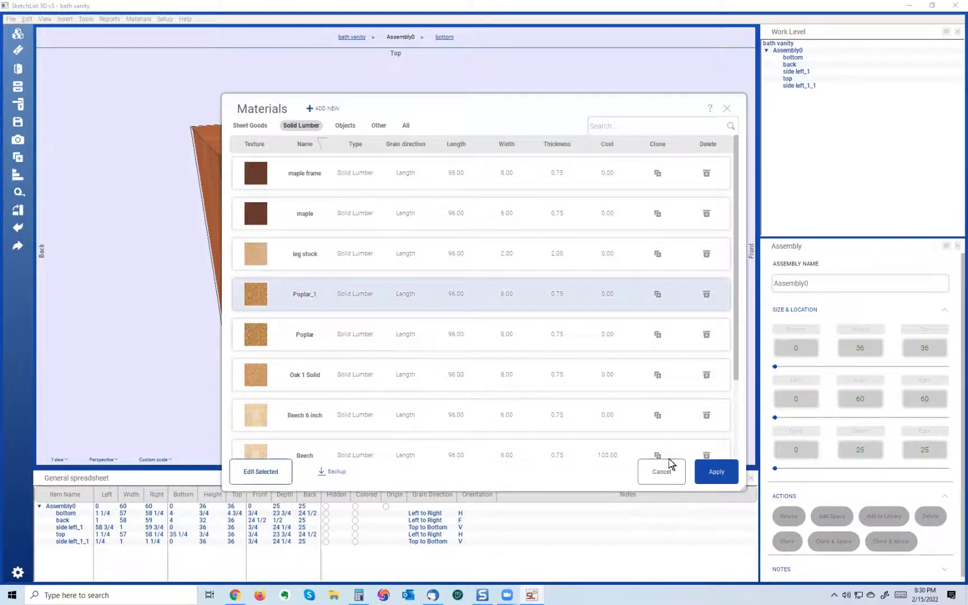
click(717, 471)
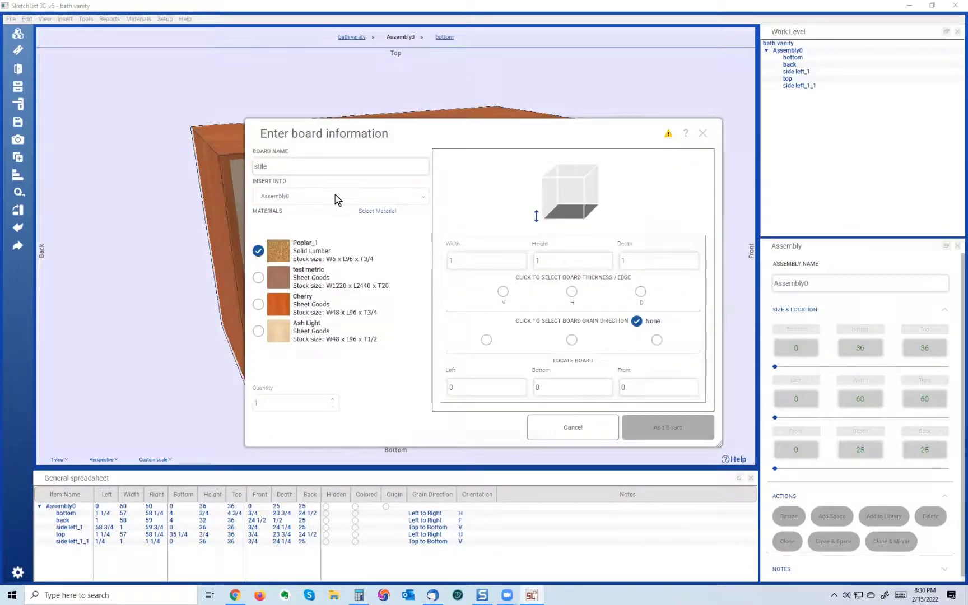
Size the stile 2 wide, 30 high and 3/4 deep, with its thickness along the depth.
click(524, 267)
double_click(505, 263)
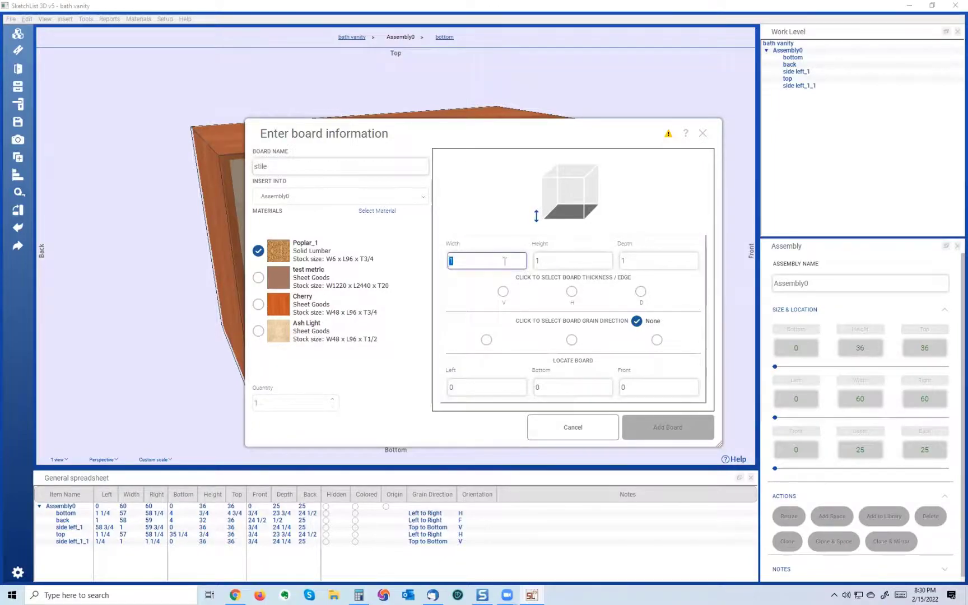
text(2)
key(Tab)
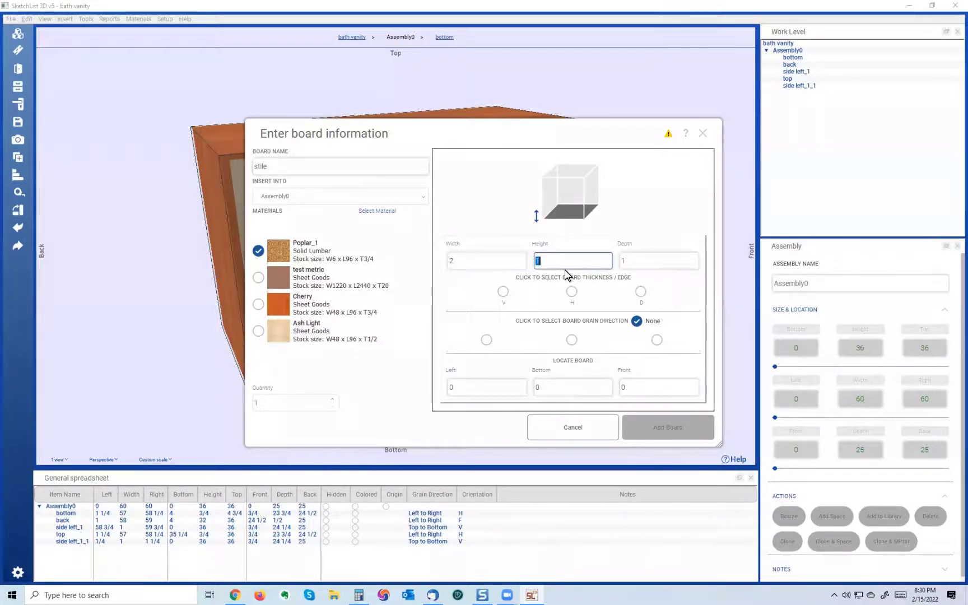
text(36)
key(BackSpace)
text(0)
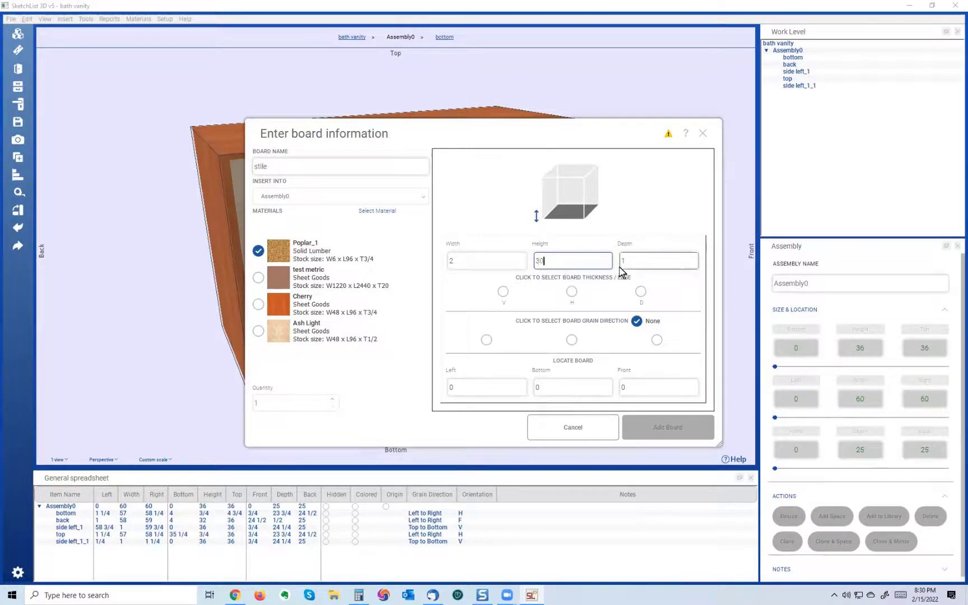
click(644, 261)
key(BackSpace)
text(3/4)
click(641, 292)
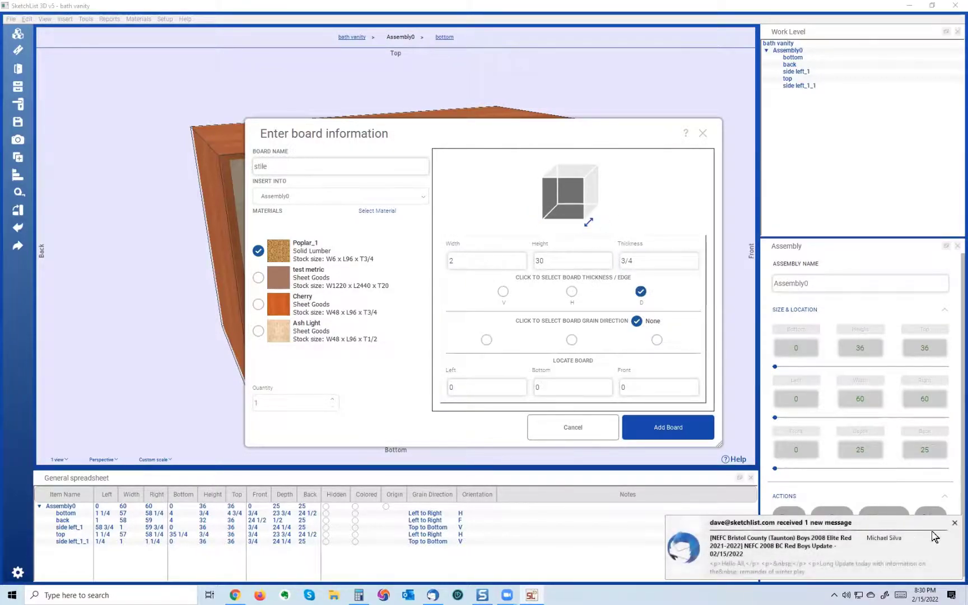
Dismiss the mail notifications, set the stile's grain to run along its height and add the board.
click(955, 523)
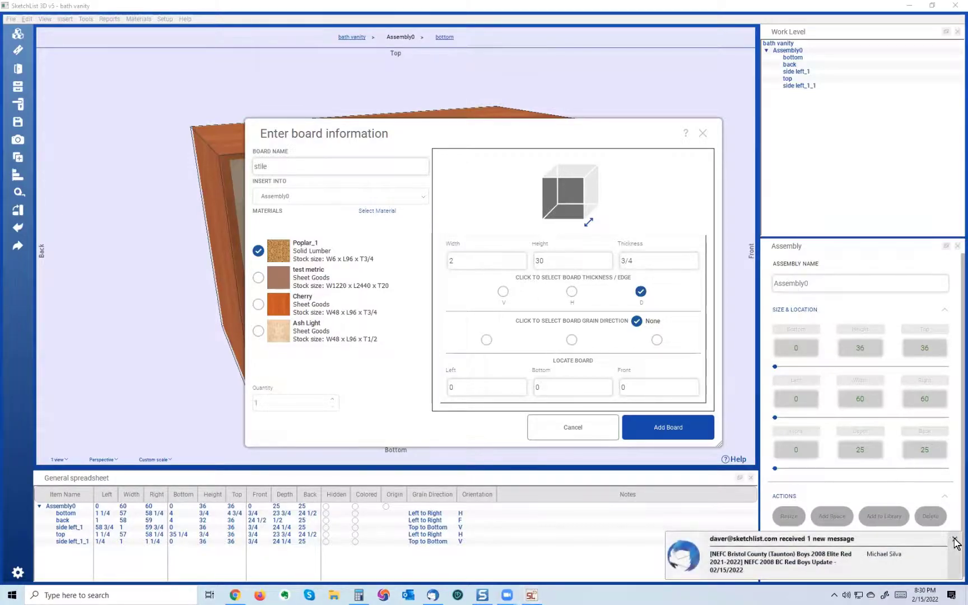
click(954, 540)
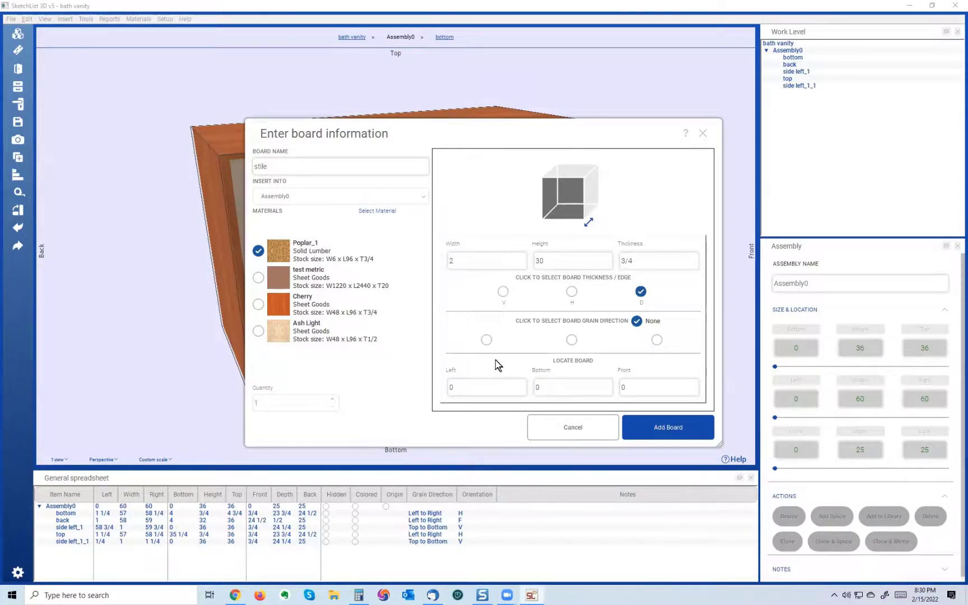
click(572, 340)
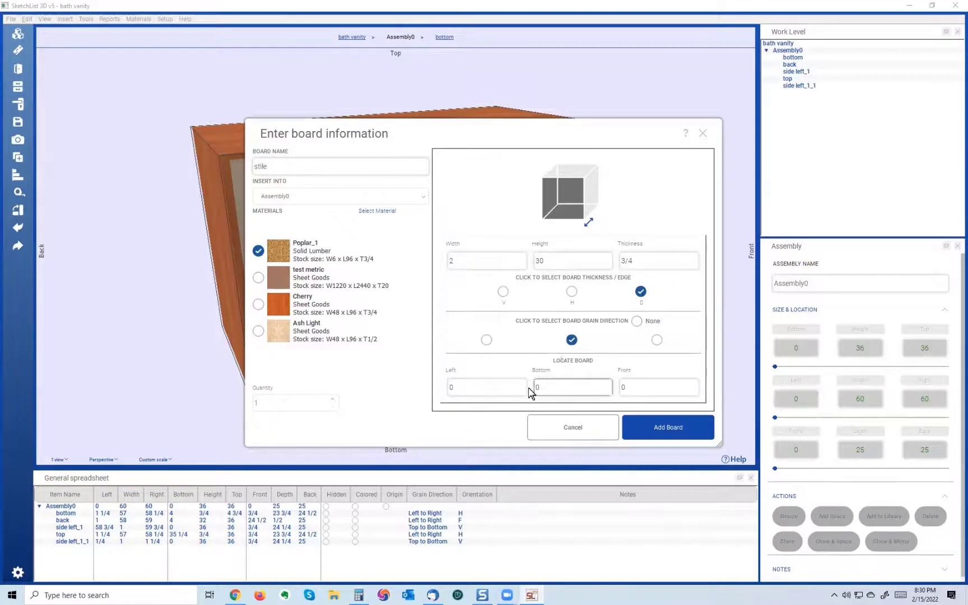
click(674, 426)
Stretch the upper end of the stile to the top of the cabinet, making it 36 high.
mouse_move(379, 327)
mouse_down()
mouse_move(455, 305)
mouse_move(356, 344)
mouse_move(411, 333)
mouse_move(384, 335)
mouse_up()
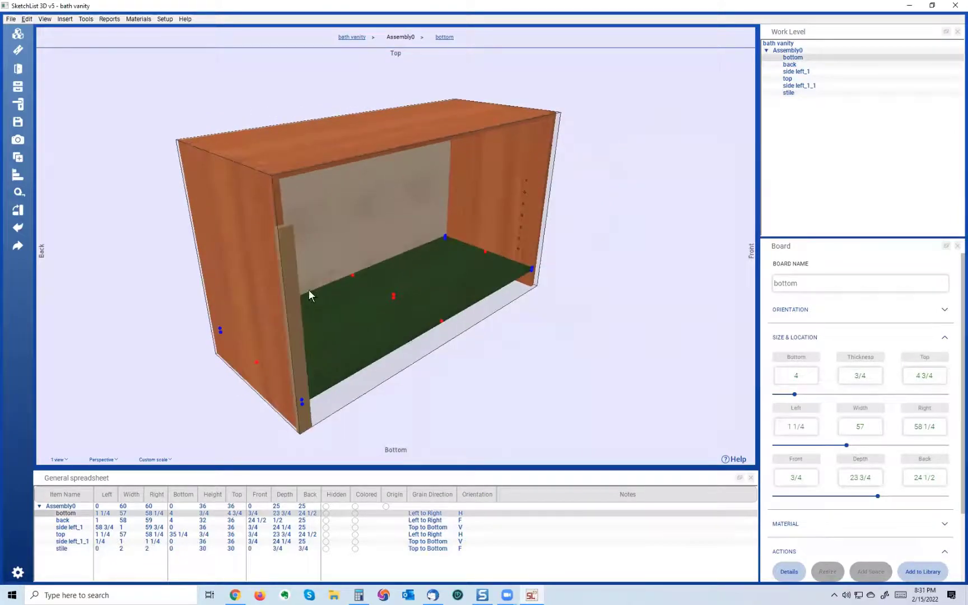
click(286, 293)
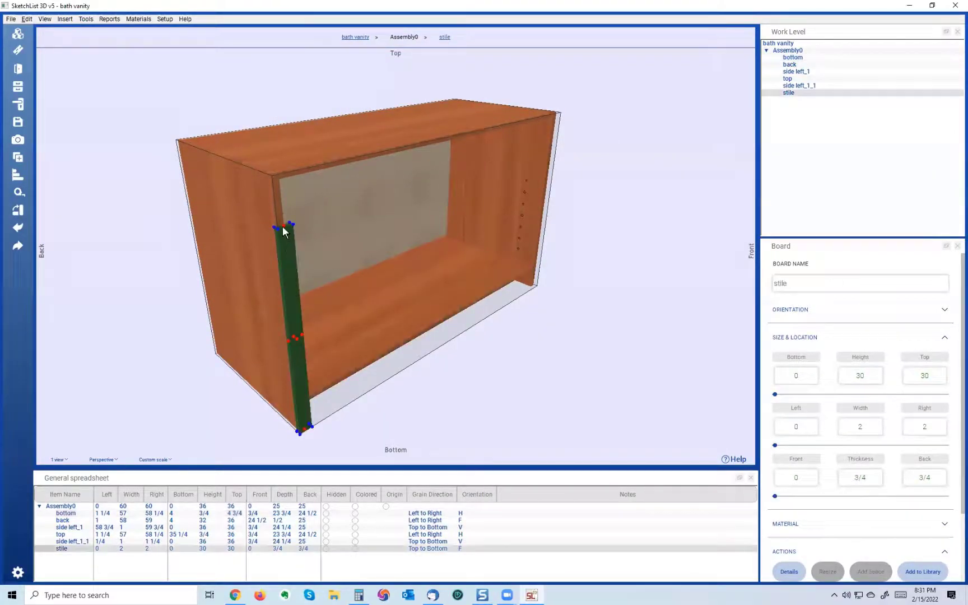
drag(283, 226, 263, 156)
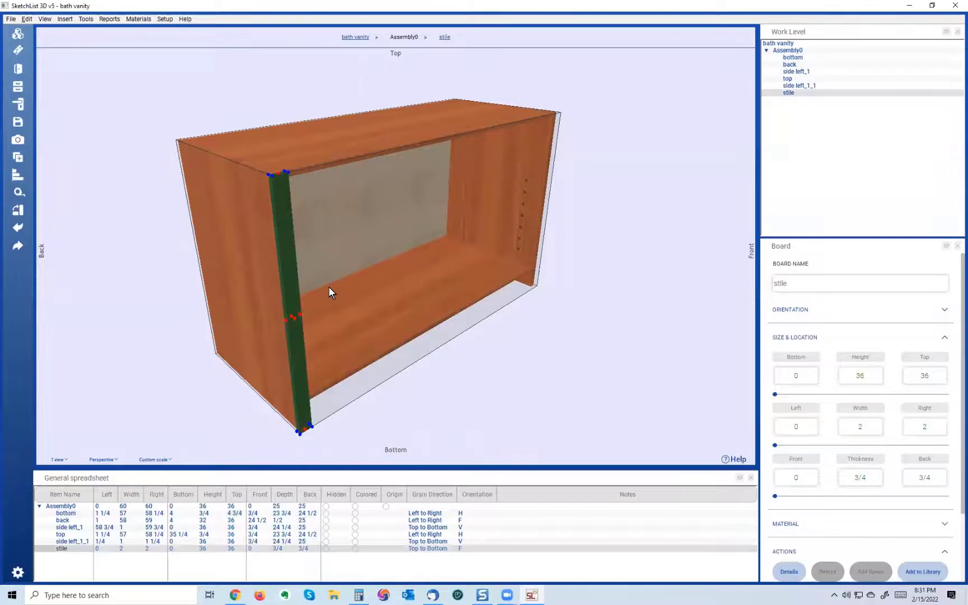
Clone and mirror the stile to the cabinet's right front edge and deselect it.
click(305, 190)
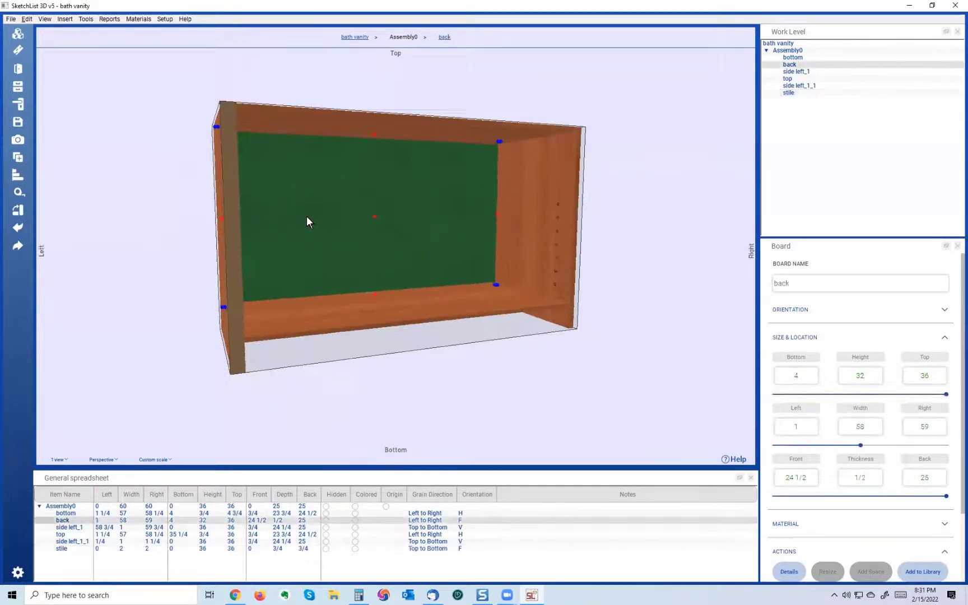
click(282, 369)
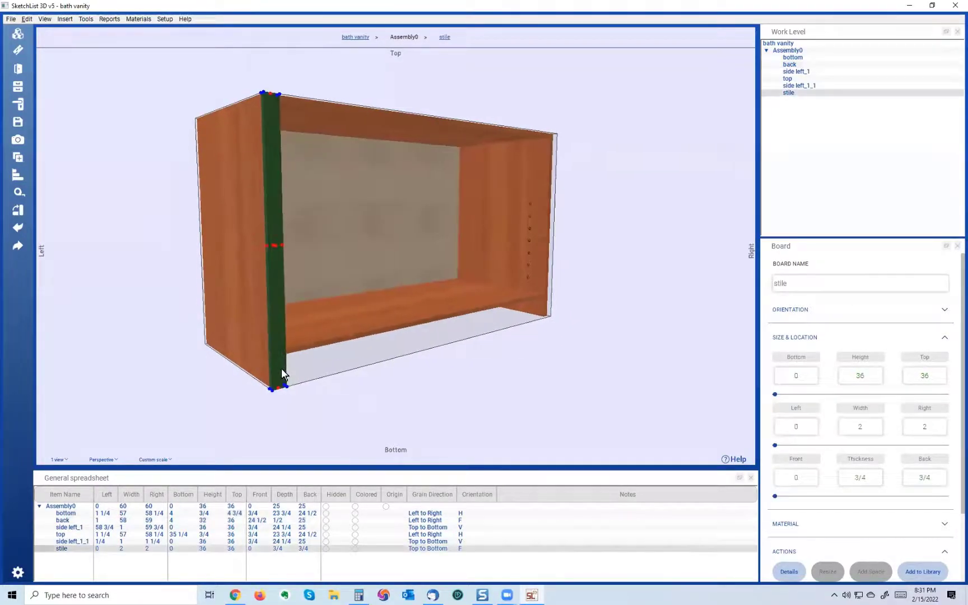
scroll(796, 529, down, 2)
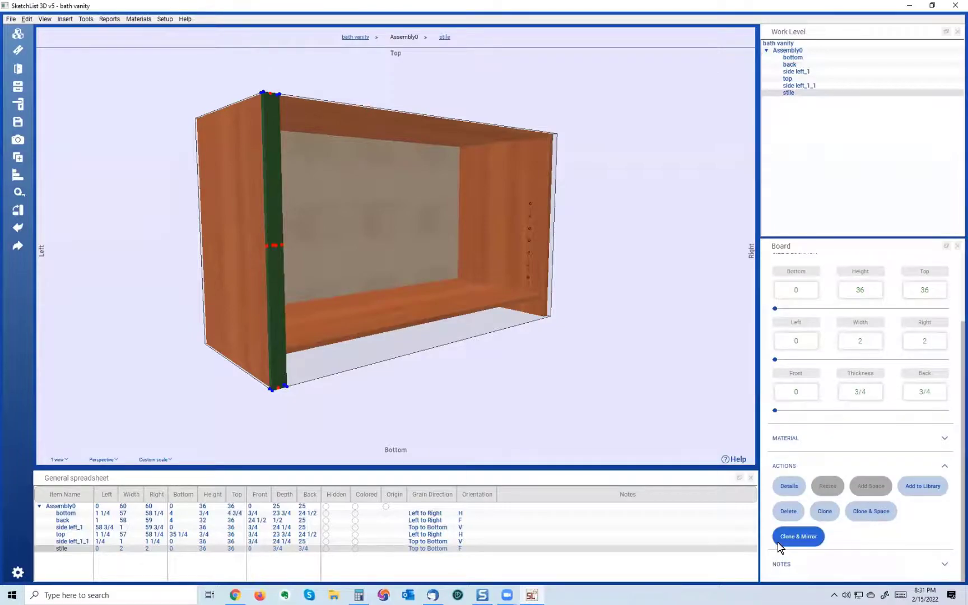
click(787, 537)
click(461, 415)
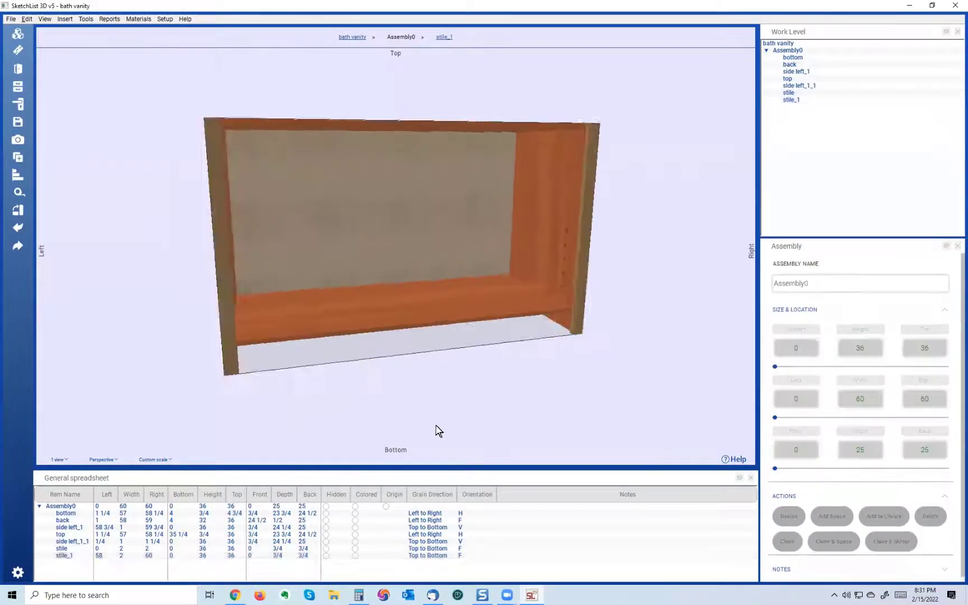
drag(448, 423, 399, 389)
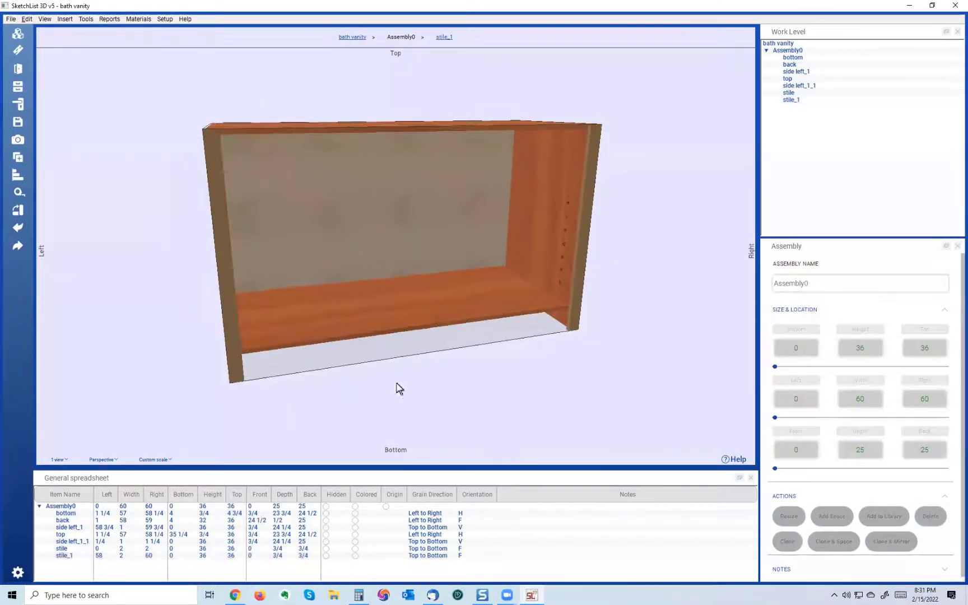
Start a new Poplar_1 board named rail in the assembly, sized 12 wide, 2 high and .75 deep.
click(19, 50)
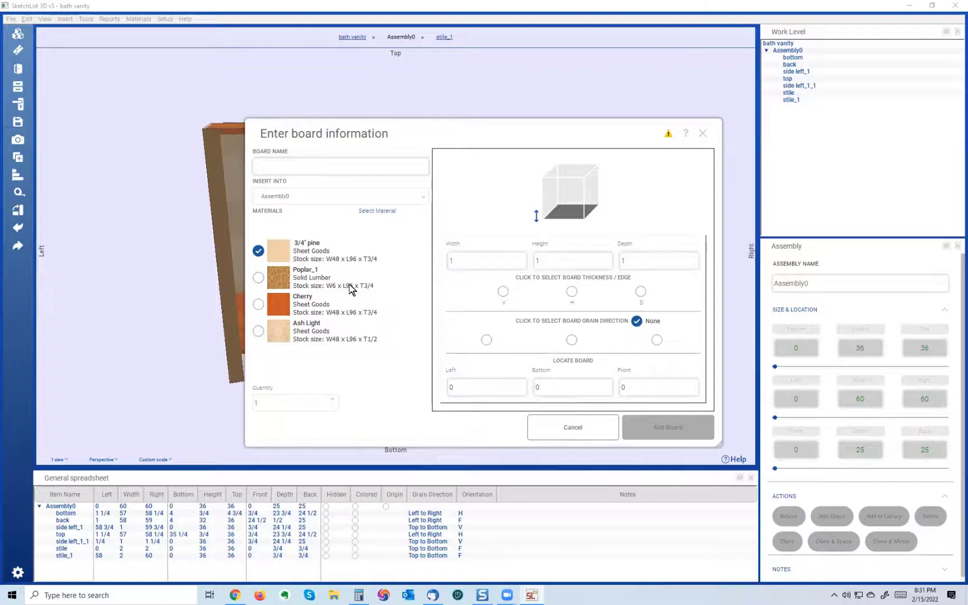
click(258, 278)
click(303, 167)
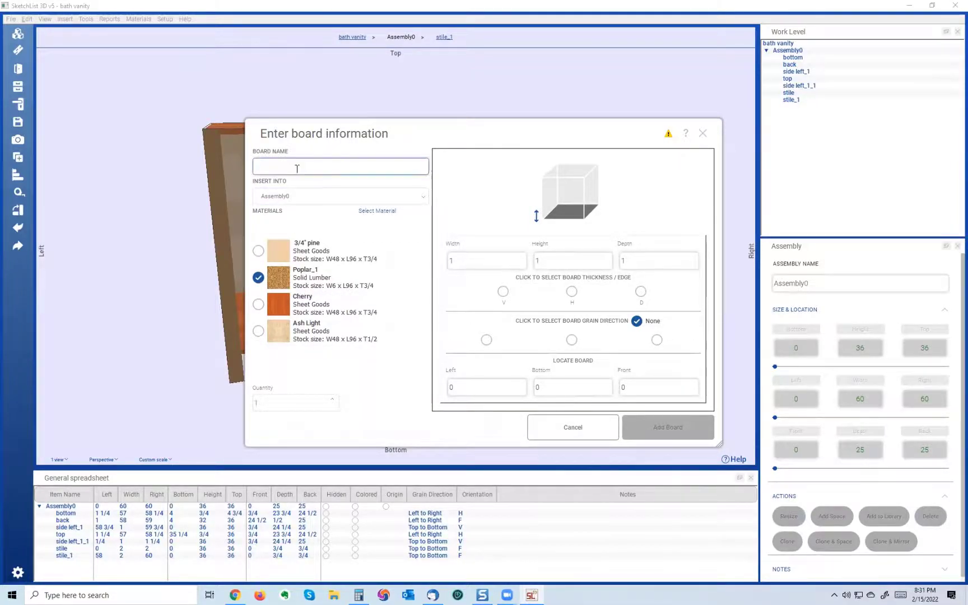
text(rail)
click(483, 259)
text(12)
click(549, 260)
text(2)
click(646, 261)
text(.75)
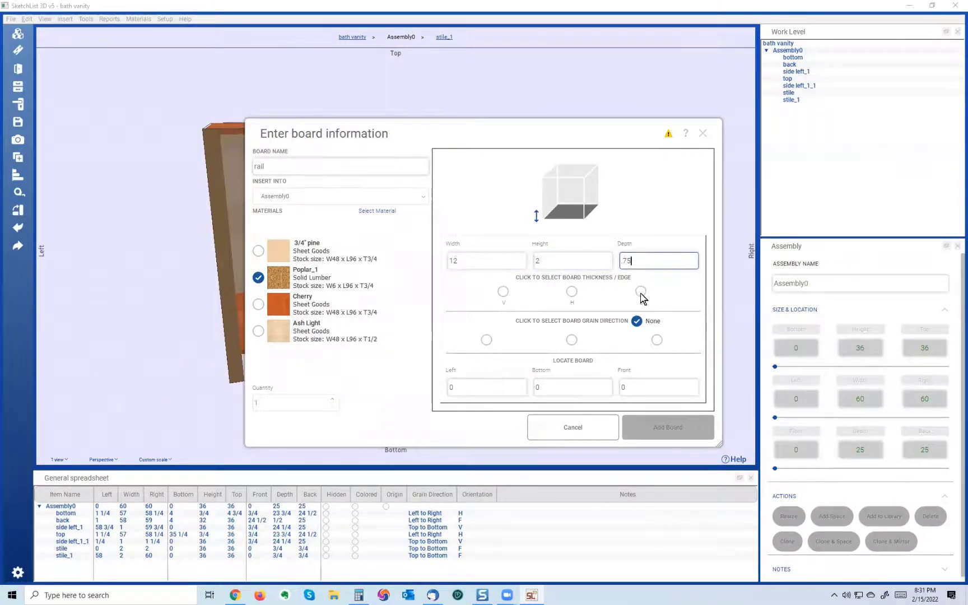
Set the rail's thickness along the depth and grain along the width, locate it at left 2 and bottom 4, and add the board.
click(641, 291)
click(486, 340)
click(493, 384)
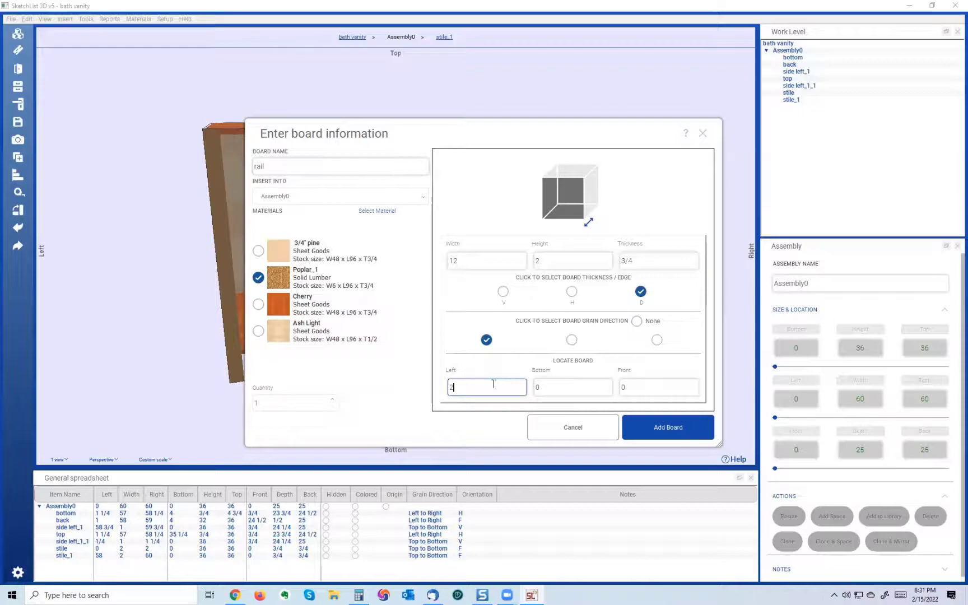
click(575, 388)
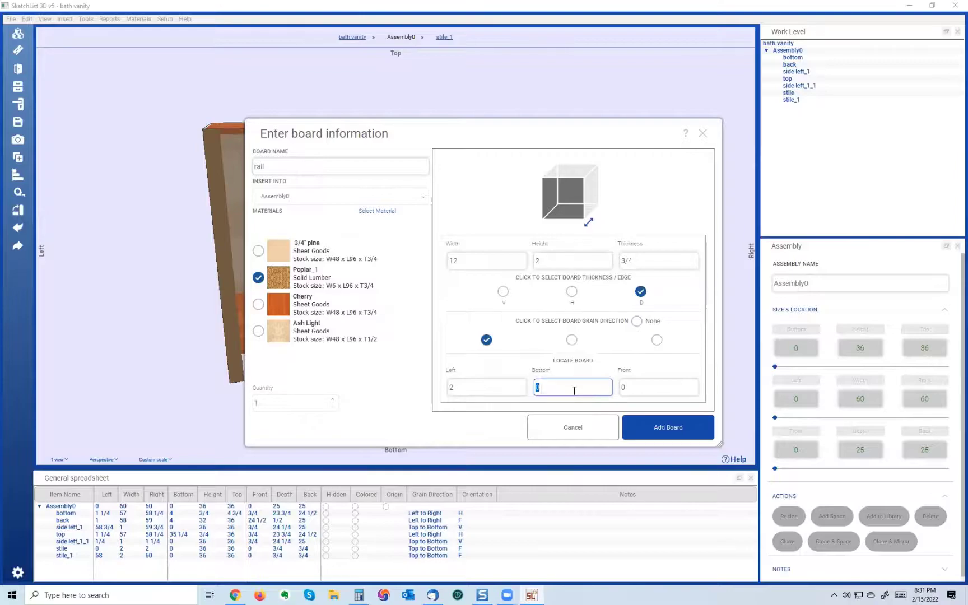
text(4)
click(668, 427)
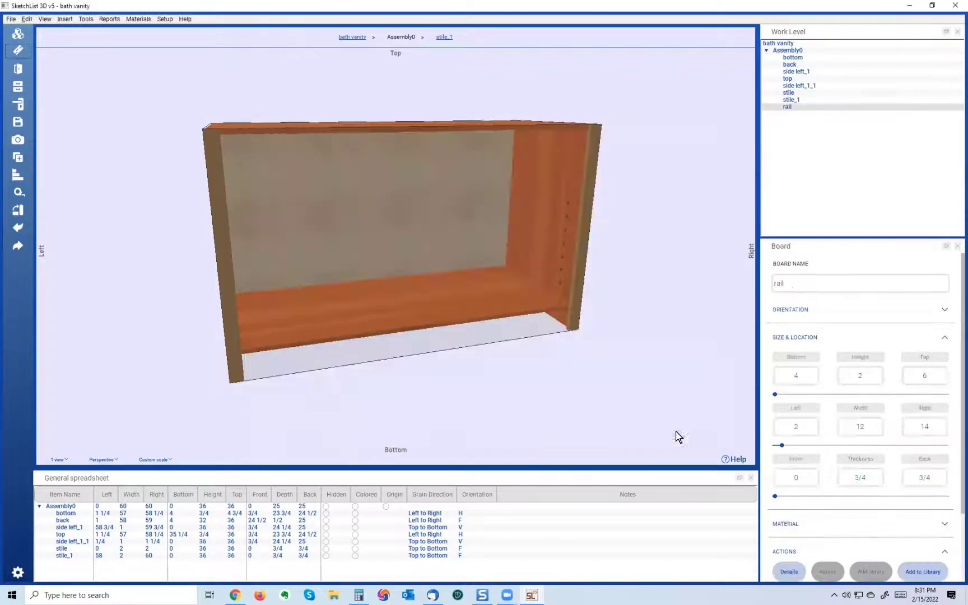
Lower the rail so its top is at 4.75, adjusting its bottom position rather than its height.
drag(272, 371, 370, 332)
click(370, 329)
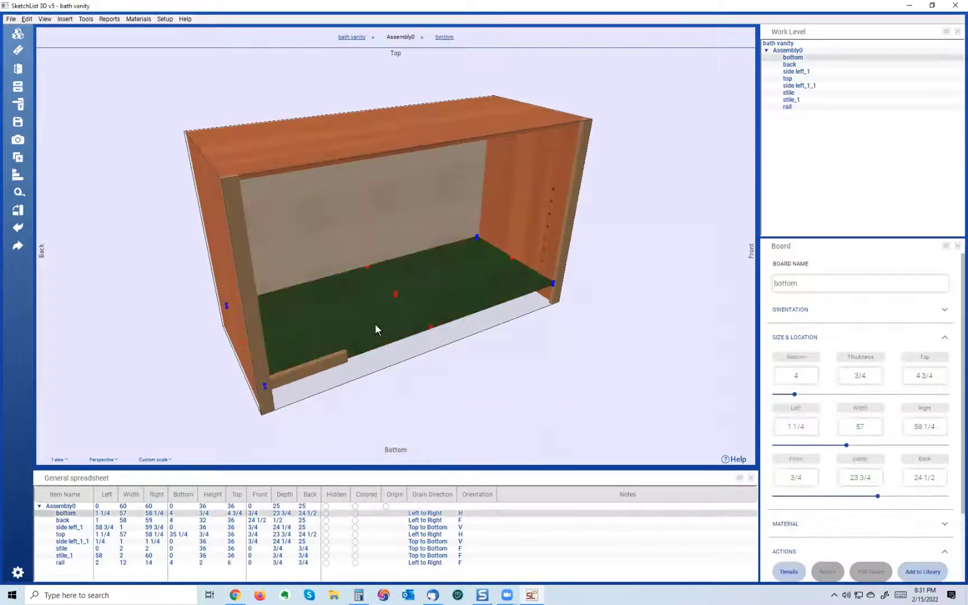
click(316, 376)
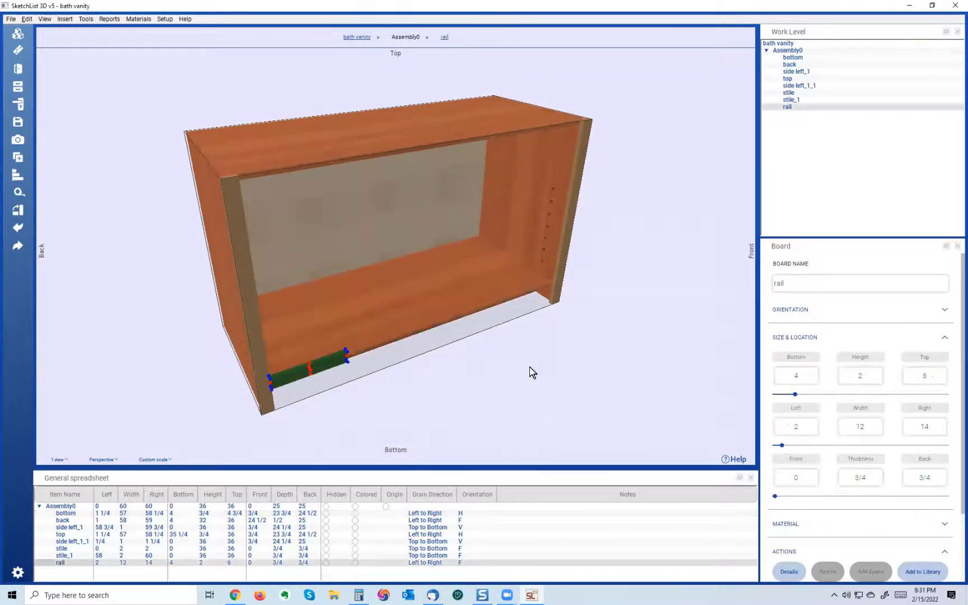
double_click(934, 376)
text(4 3/4)
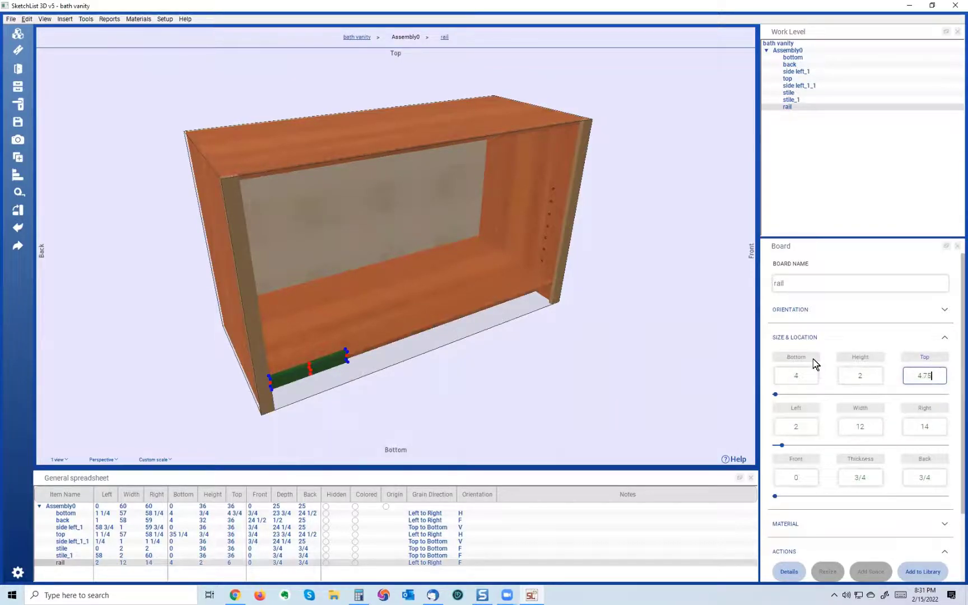
click(811, 359)
Stretch the free end of the rail across to the right stile, making the rail 56 wide.
drag(324, 405, 298, 346)
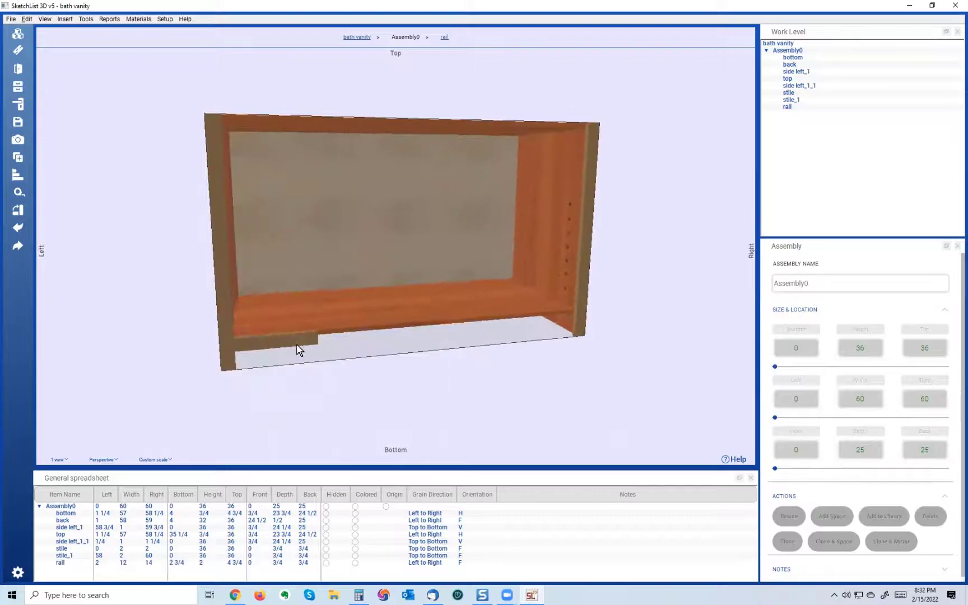
click(294, 341)
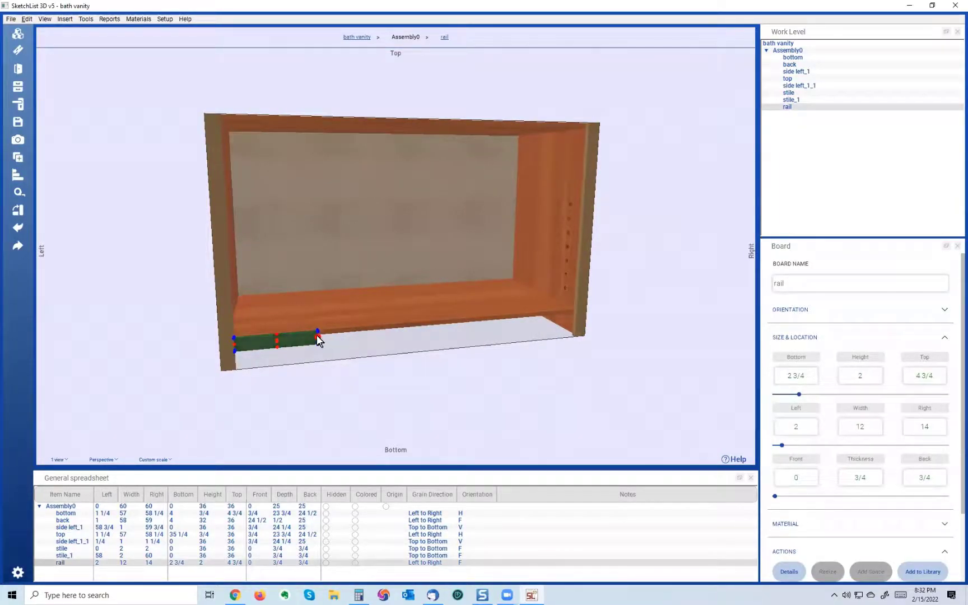
drag(318, 336, 571, 305)
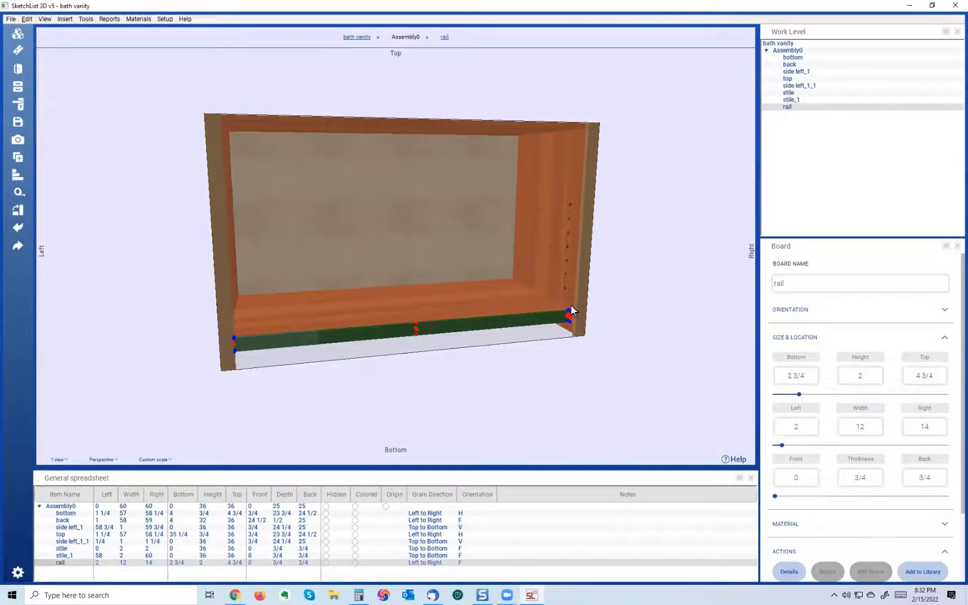
click(555, 340)
Clone and mirror the rail within the assembly, then deselect the copy.
click(505, 324)
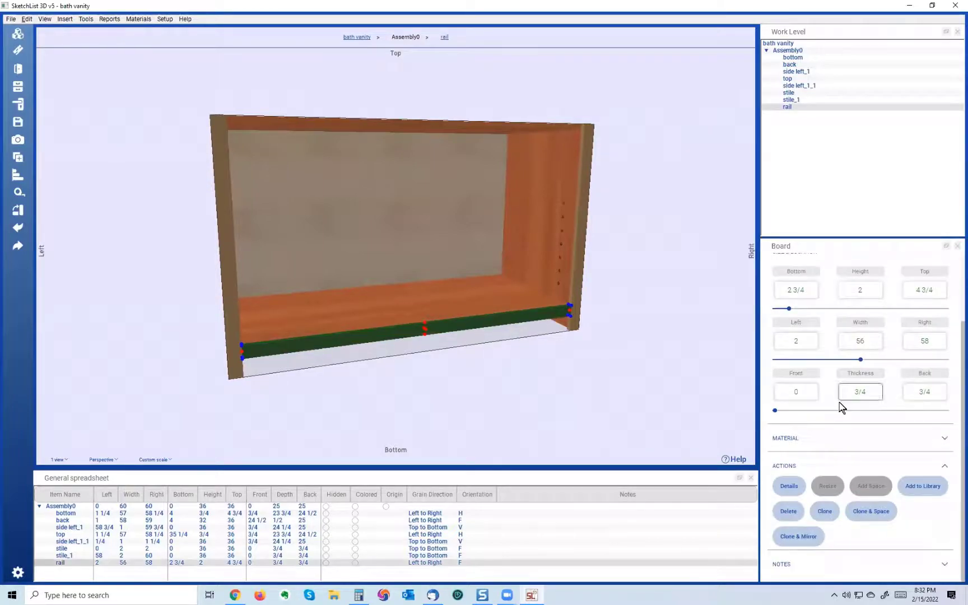
click(798, 536)
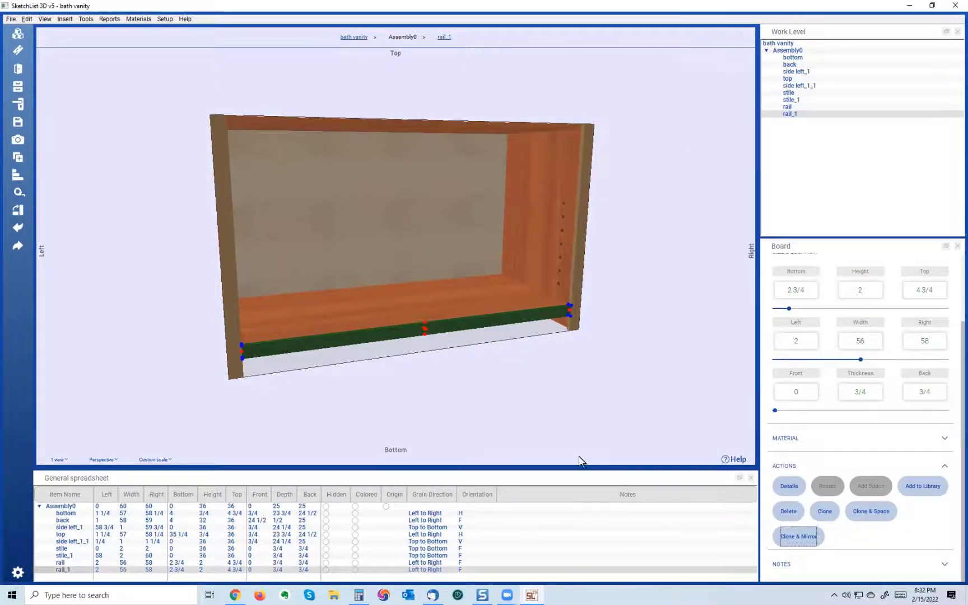
click(562, 407)
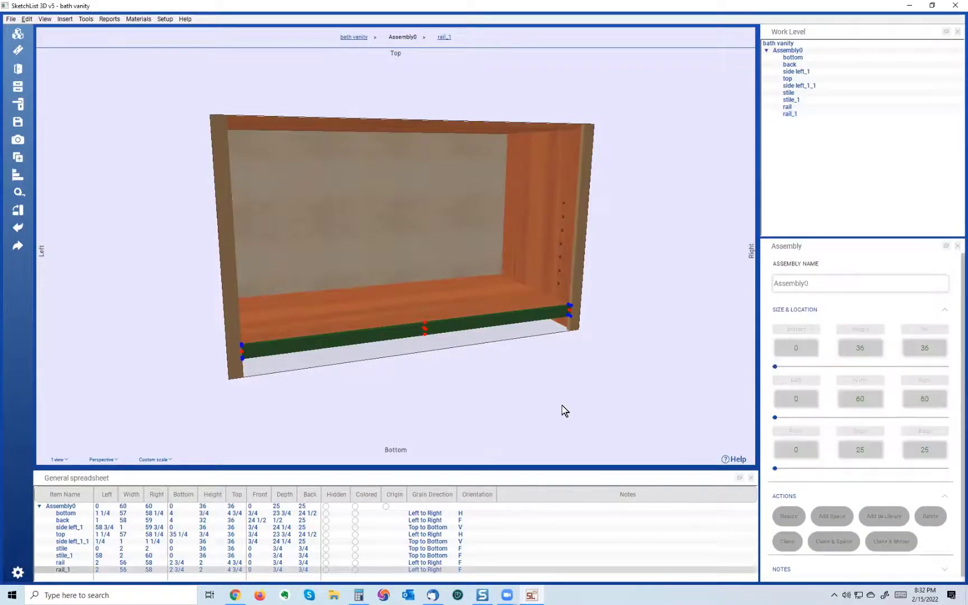
Raise the original rail so its top is at 36, adjusting its bottom position rather than its height.
click(478, 321)
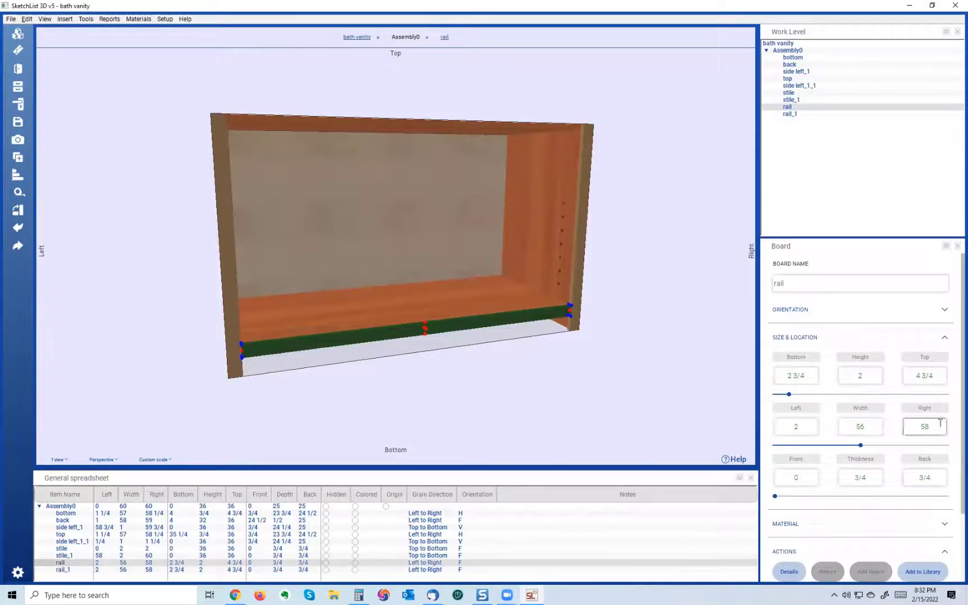
click(939, 375)
text(36)
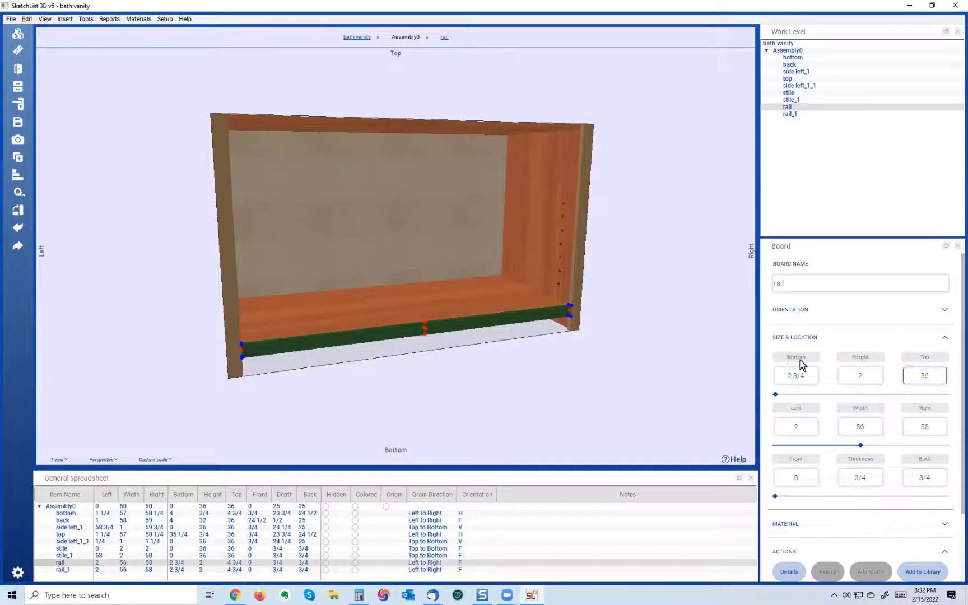
key(Return)
click(360, 239)
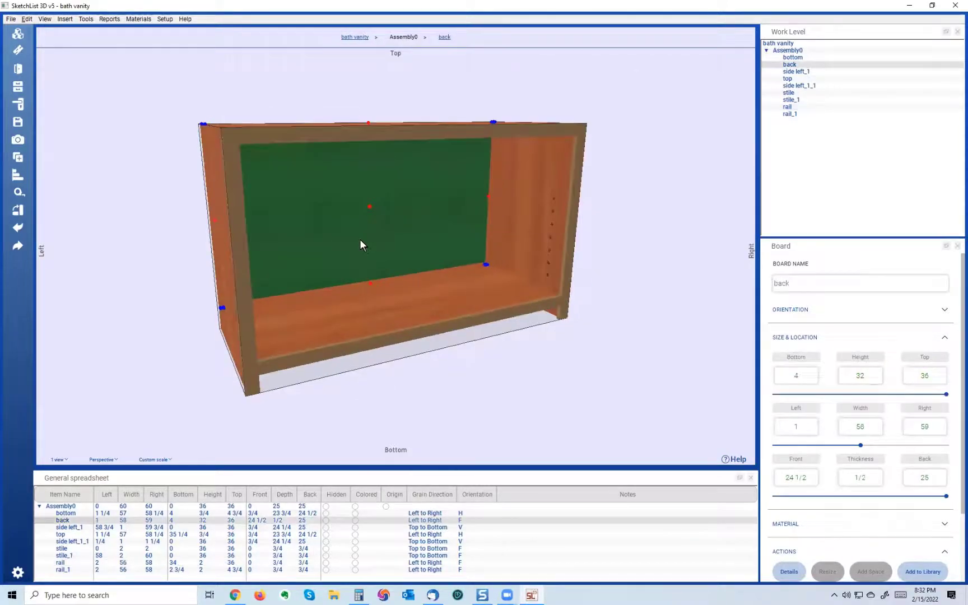
click(371, 338)
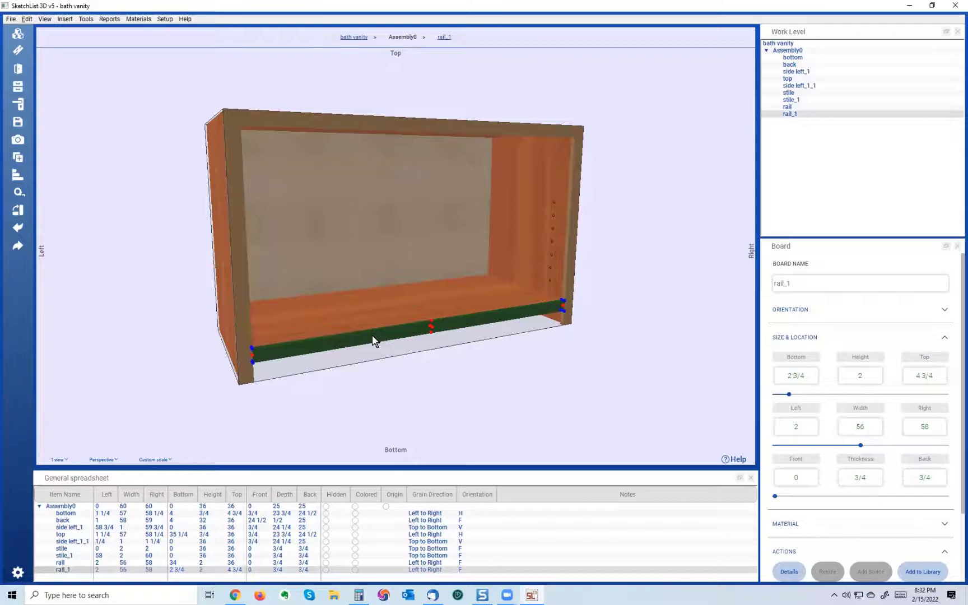
click(307, 316)
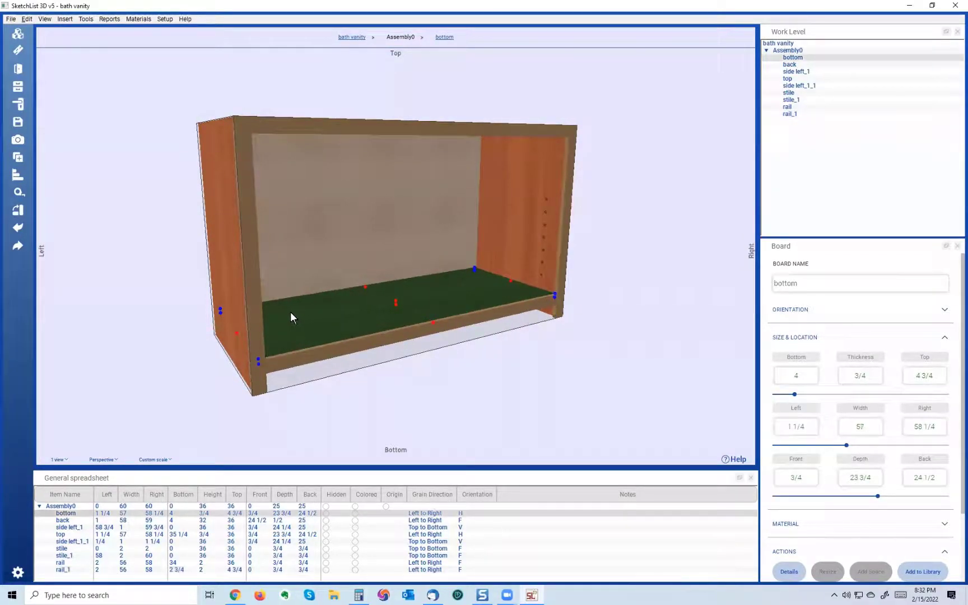
Clone the left stile and rename the copy stile middle.
click(250, 309)
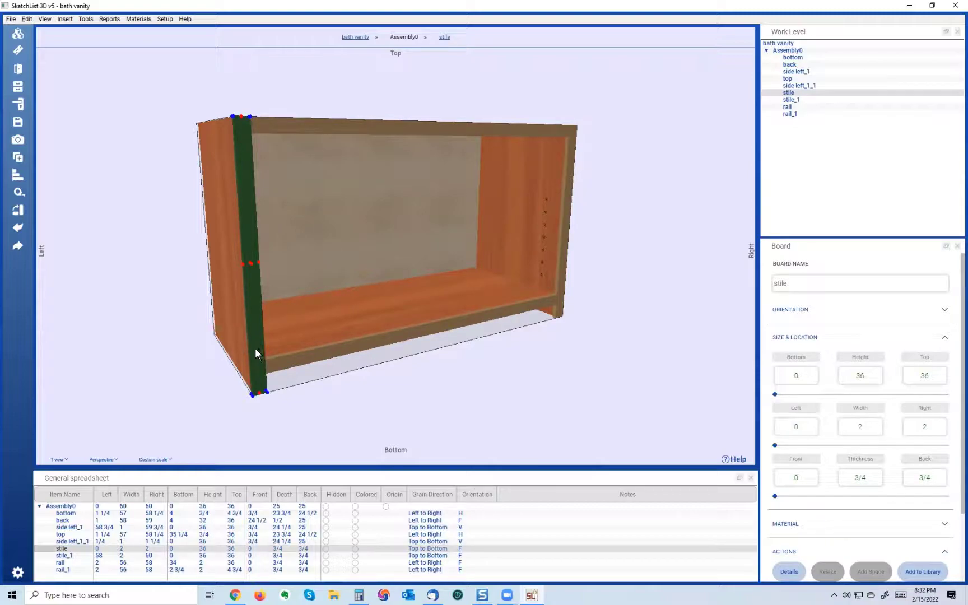
scroll(840, 480, down, 3)
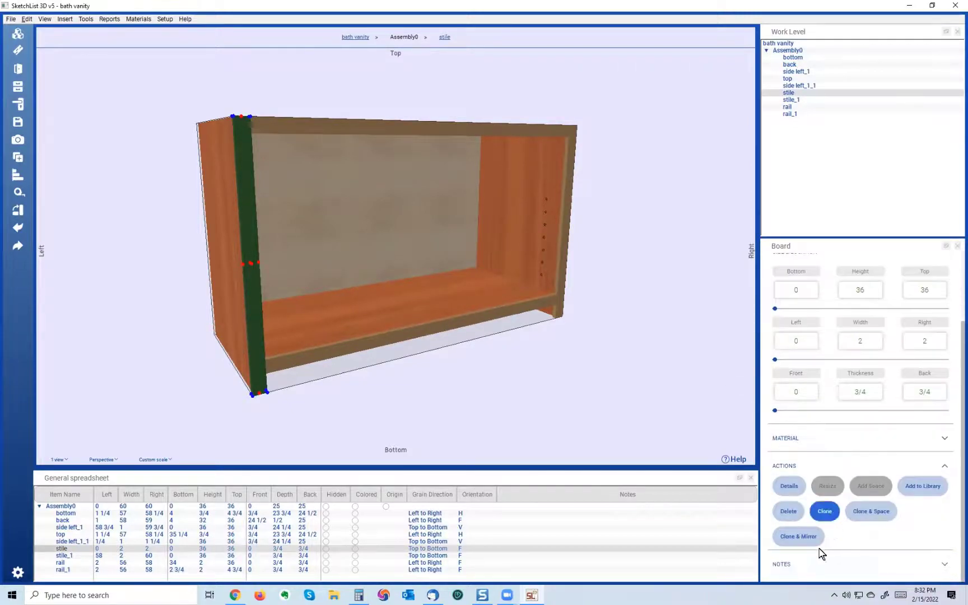
click(825, 511)
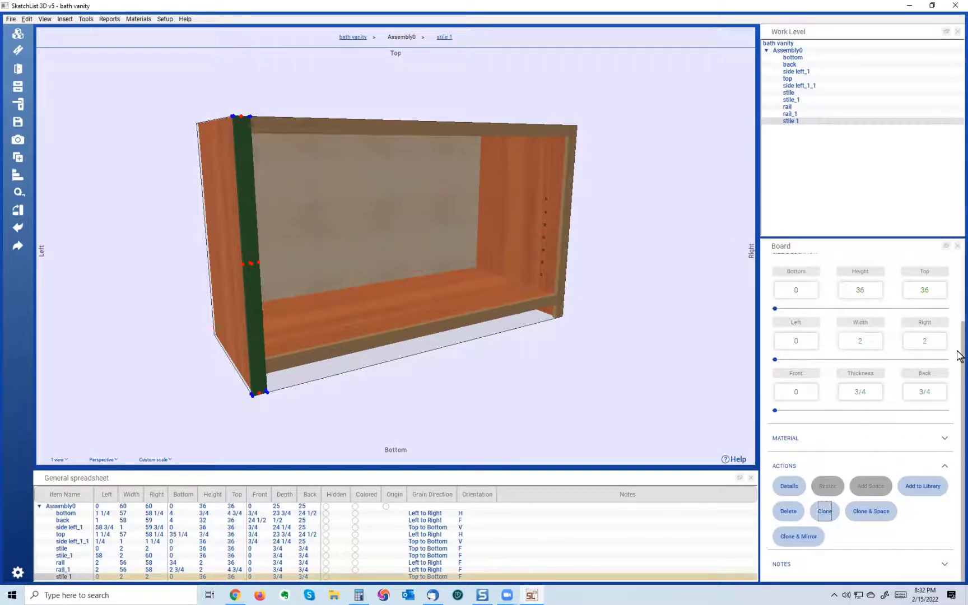
scroll(944, 277, up, 3)
click(845, 285)
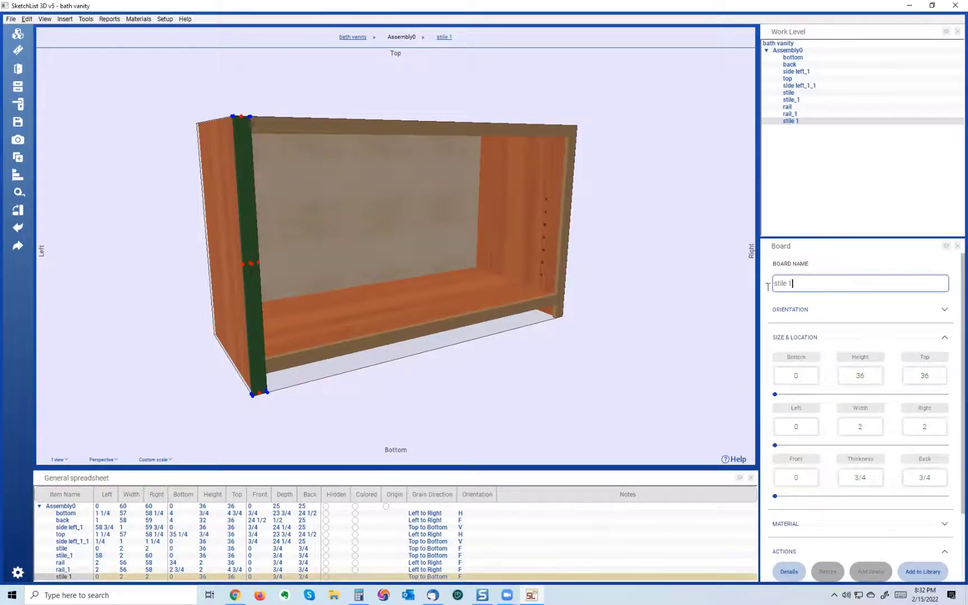
text(stile middle)
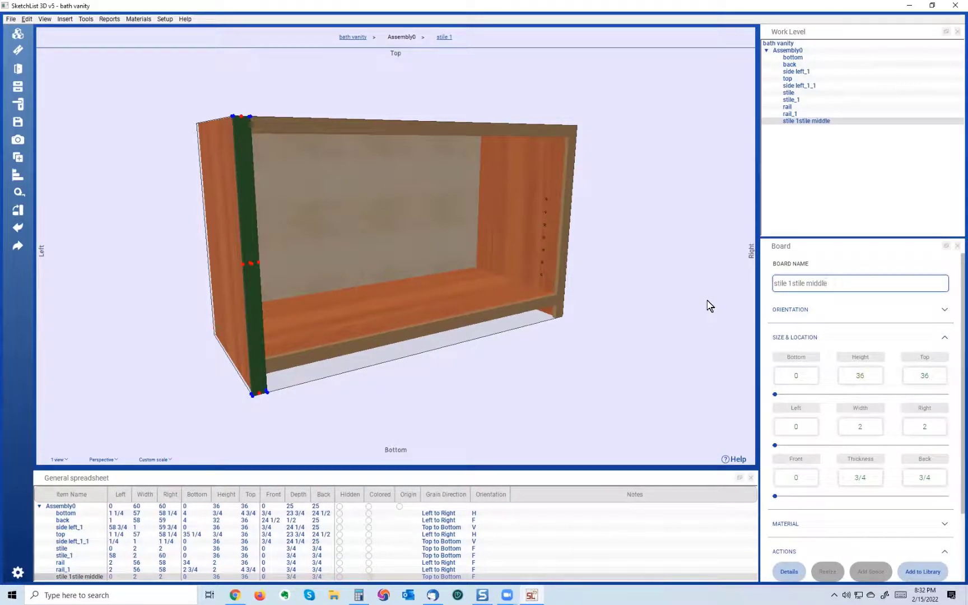
drag(794, 283, 754, 283)
key(BackSpace)
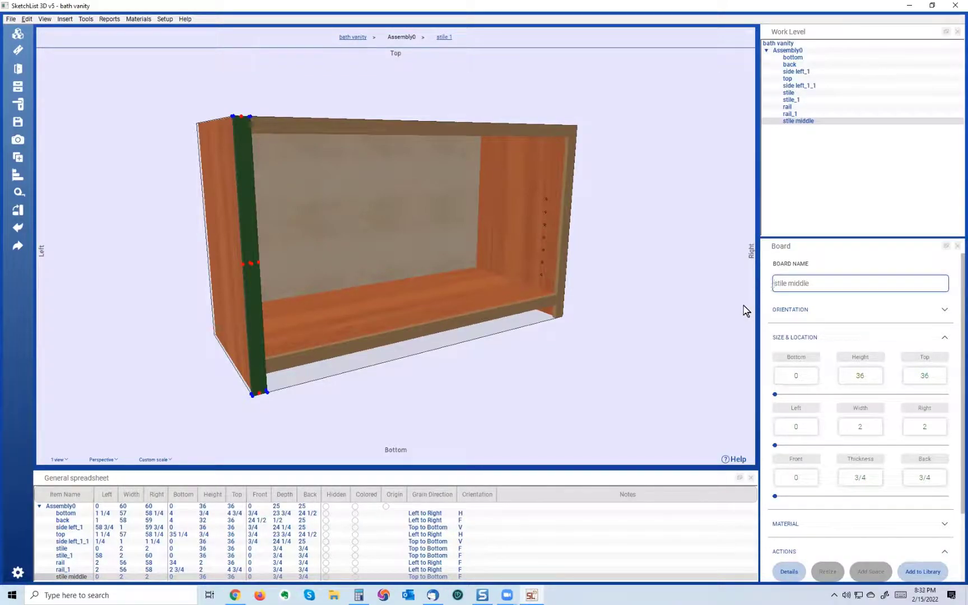
click(447, 328)
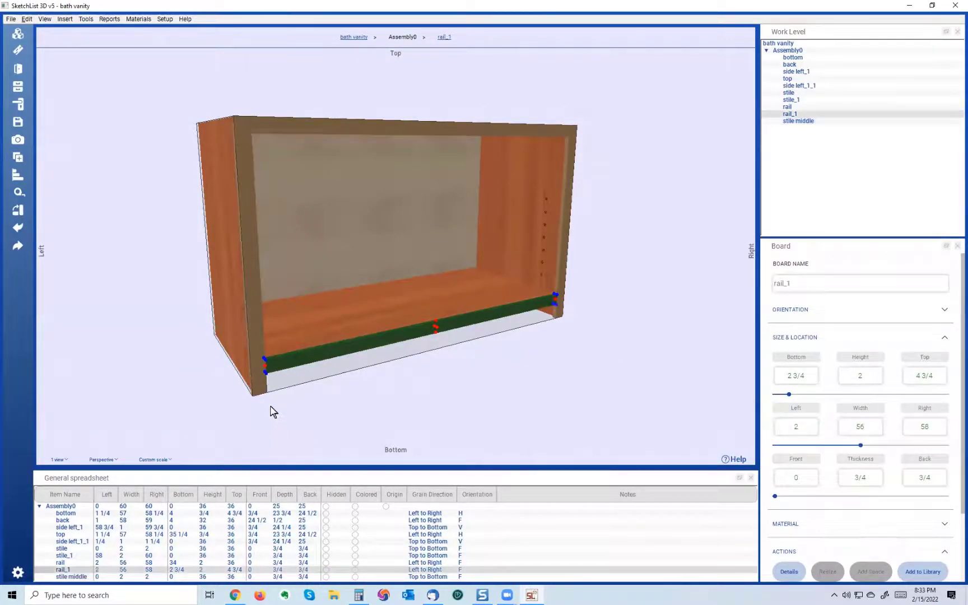
ctrl+click(255, 386)
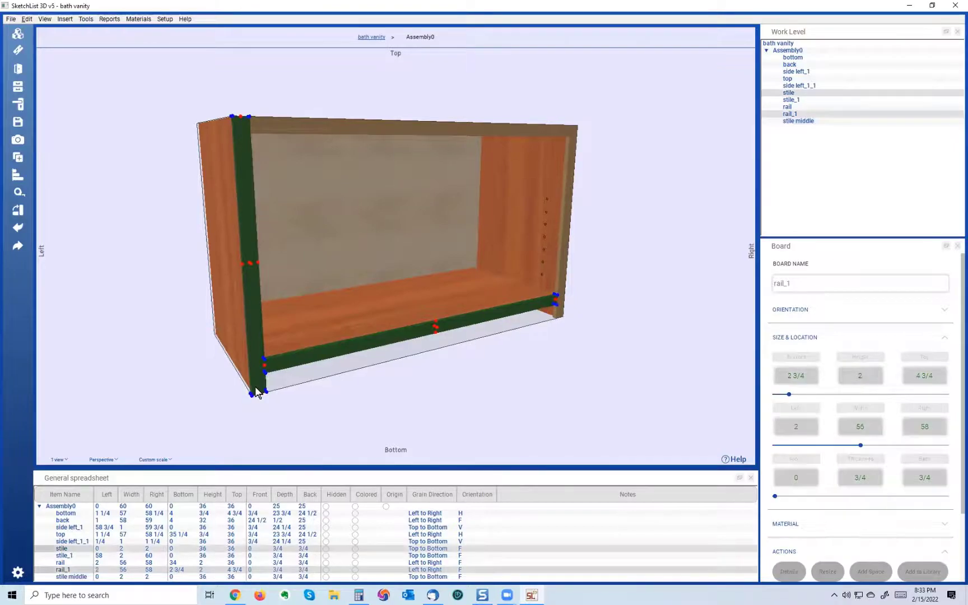
click(412, 393)
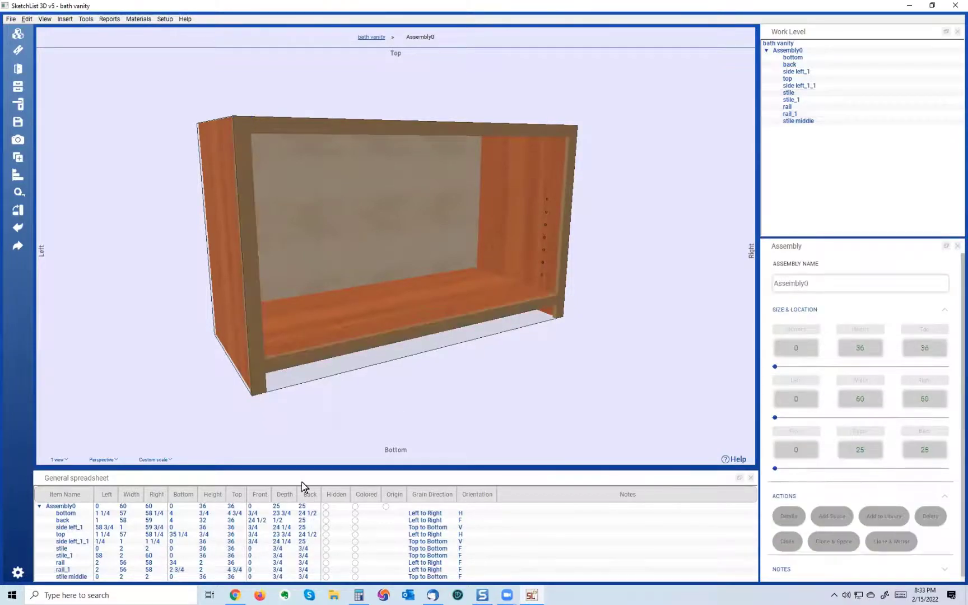
Select the middle stile and slide it away from the left stile to about 6 from the cabinet's left side.
click(92, 572)
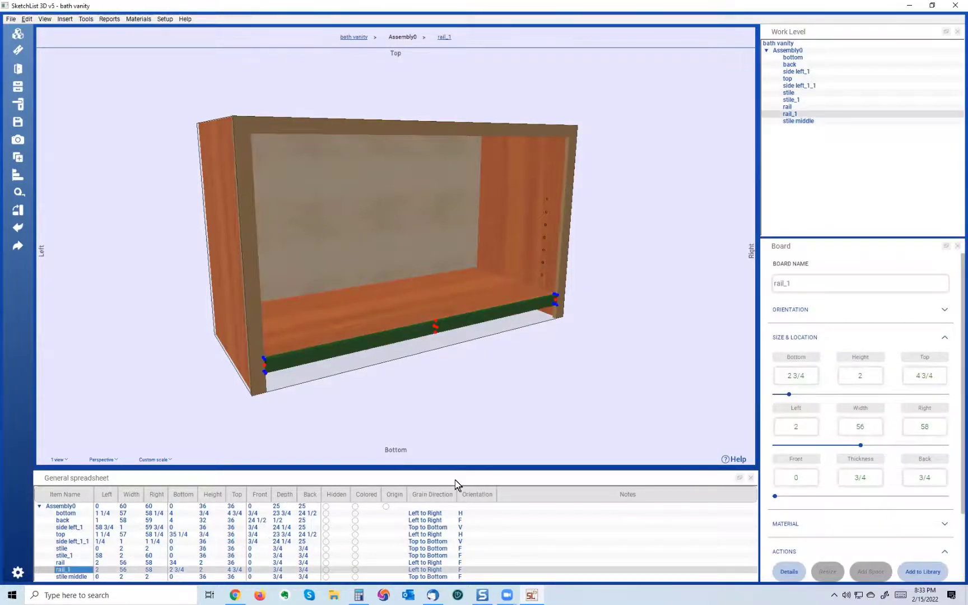
click(276, 577)
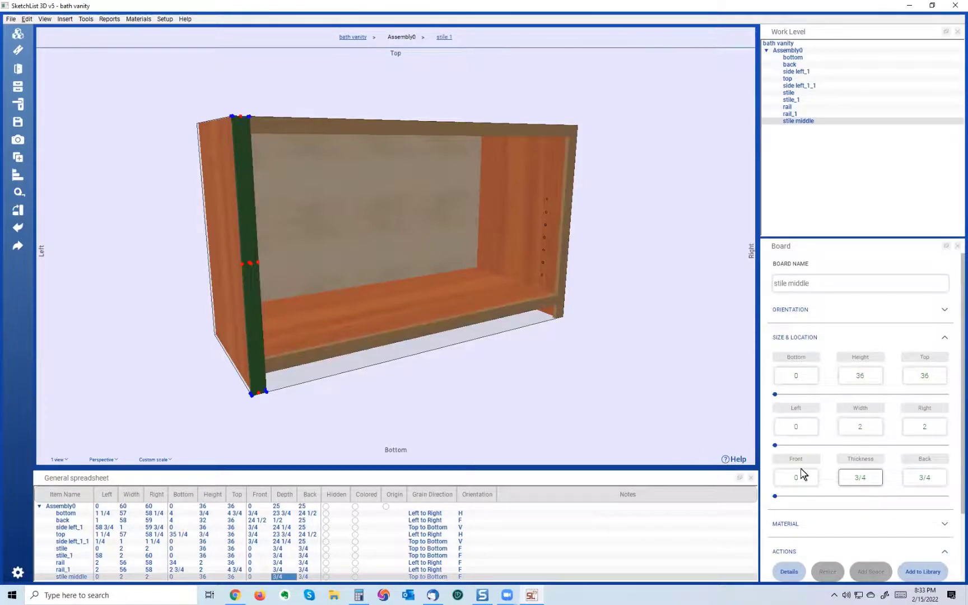
drag(775, 446, 792, 446)
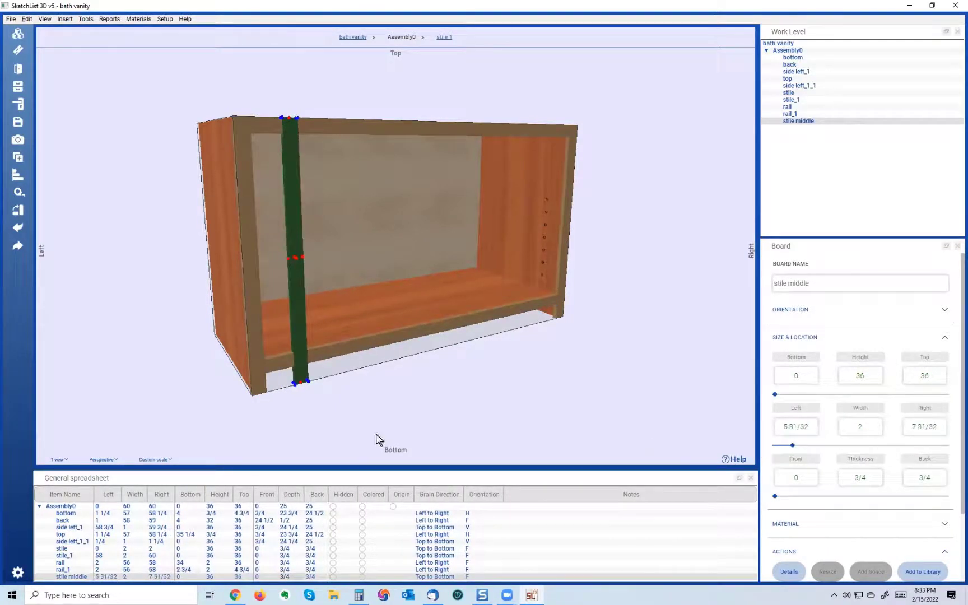
Center the middle stile horizontally on the lower rail using alignment.
click(379, 341)
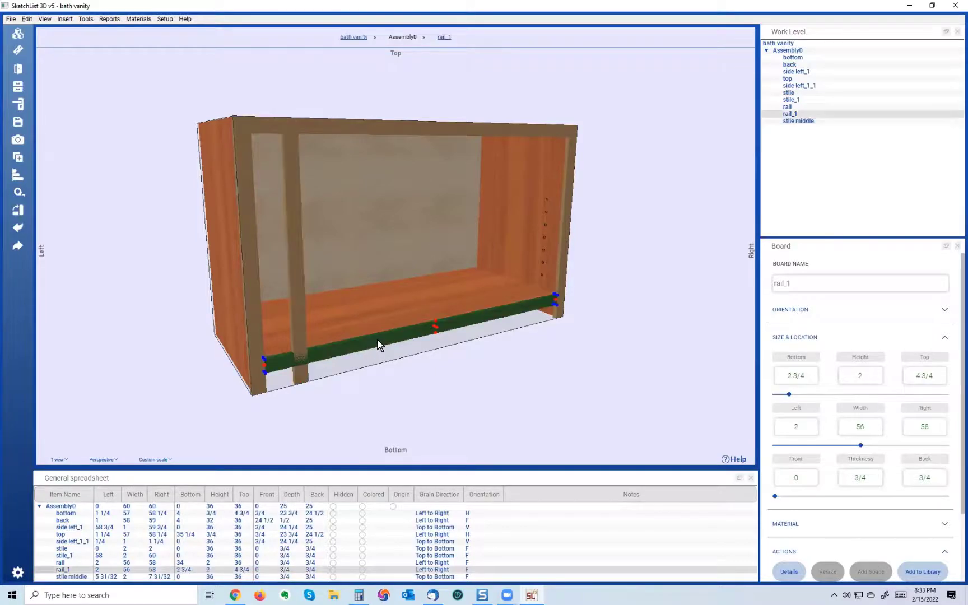
ctrl+click(298, 293)
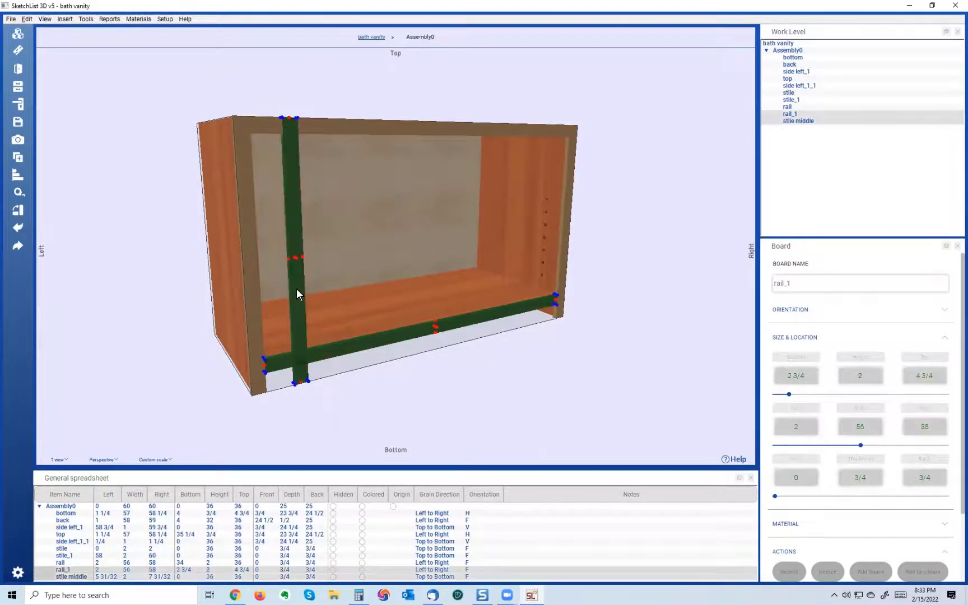
click(20, 177)
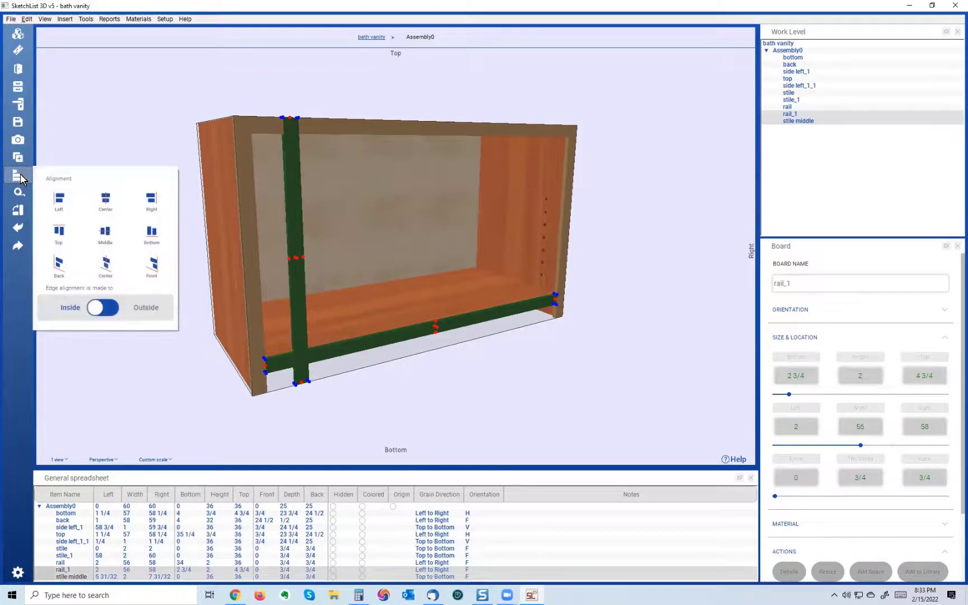
click(106, 200)
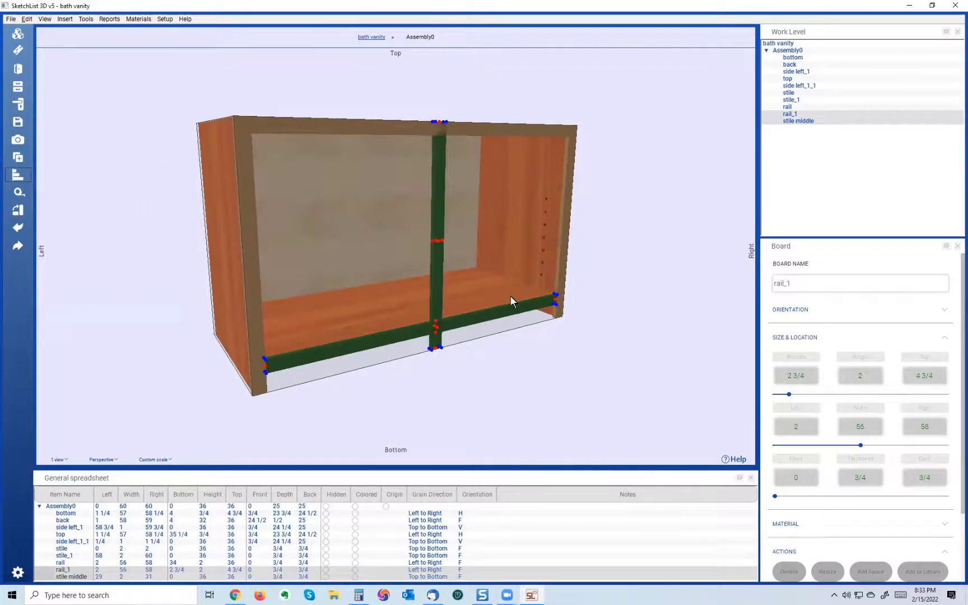
Shorten the middle stile to fit between the rails, with its bottom at 4 3/4 and its top at 34.
click(475, 291)
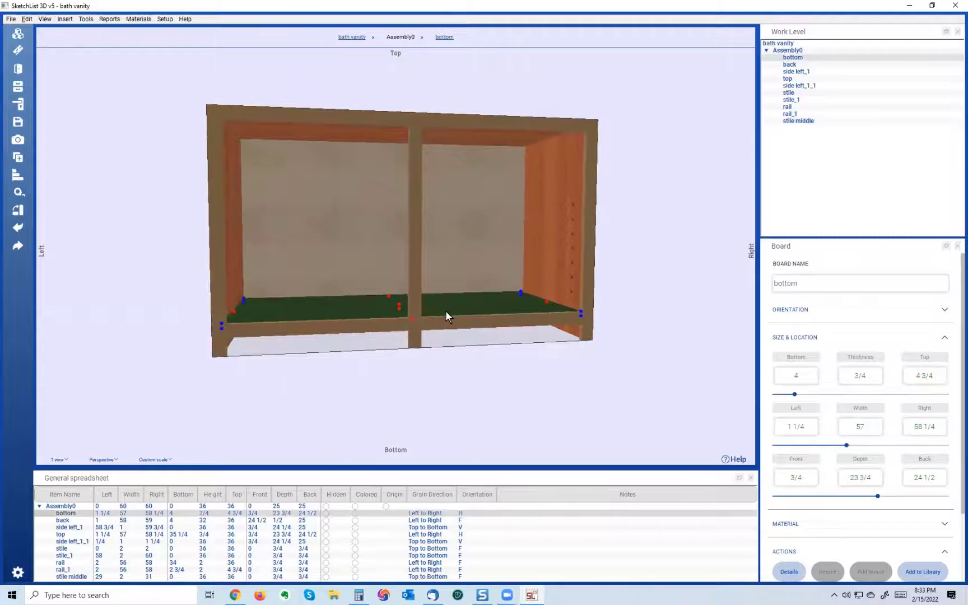
click(414, 290)
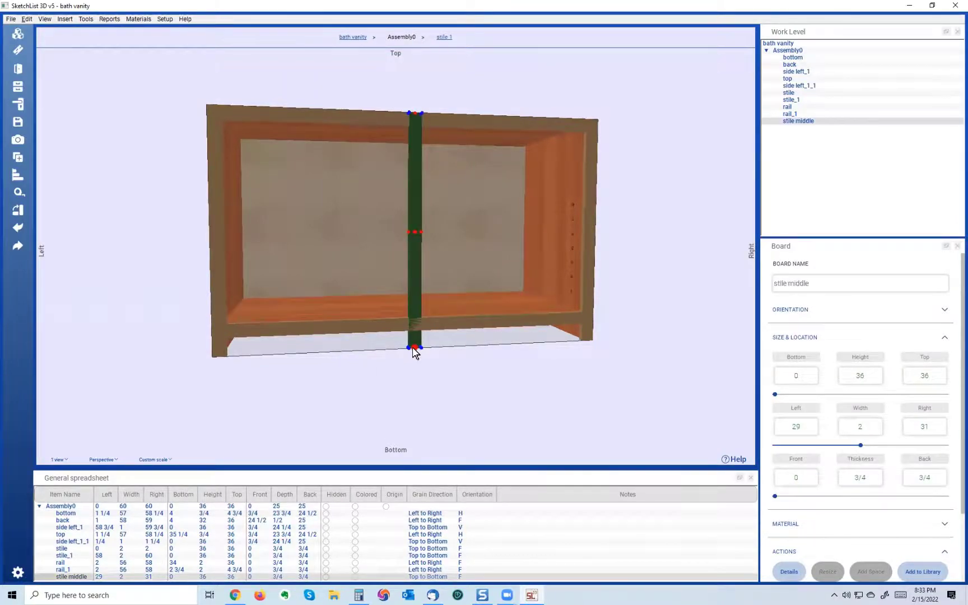
drag(404, 296, 408, 317)
mouse_move(415, 113)
mouse_down()
mouse_move(414, 152)
mouse_move(409, 124)
mouse_up()
middle_drag(418, 153, 439, 157)
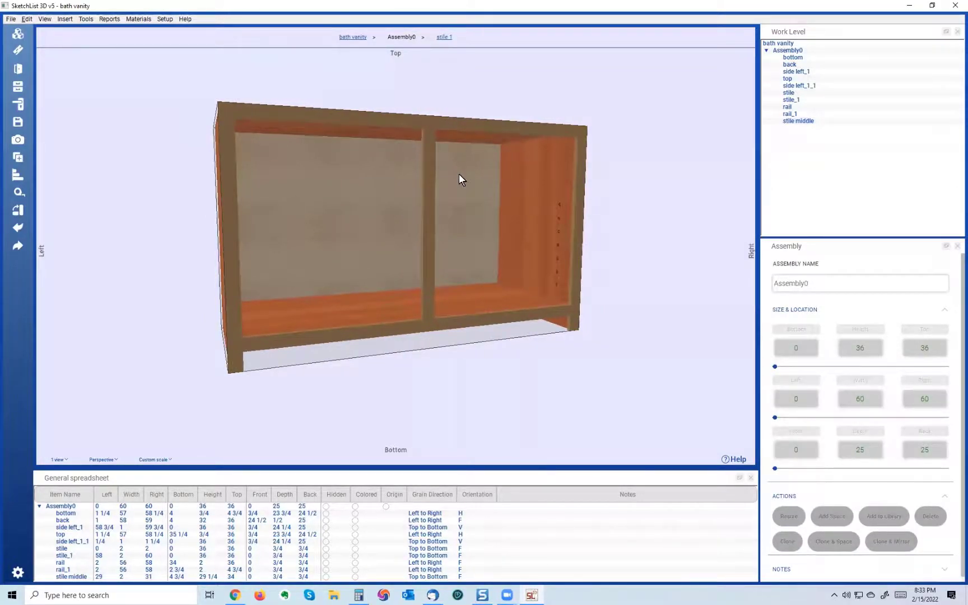
middle_drag(432, 337, 406, 364)
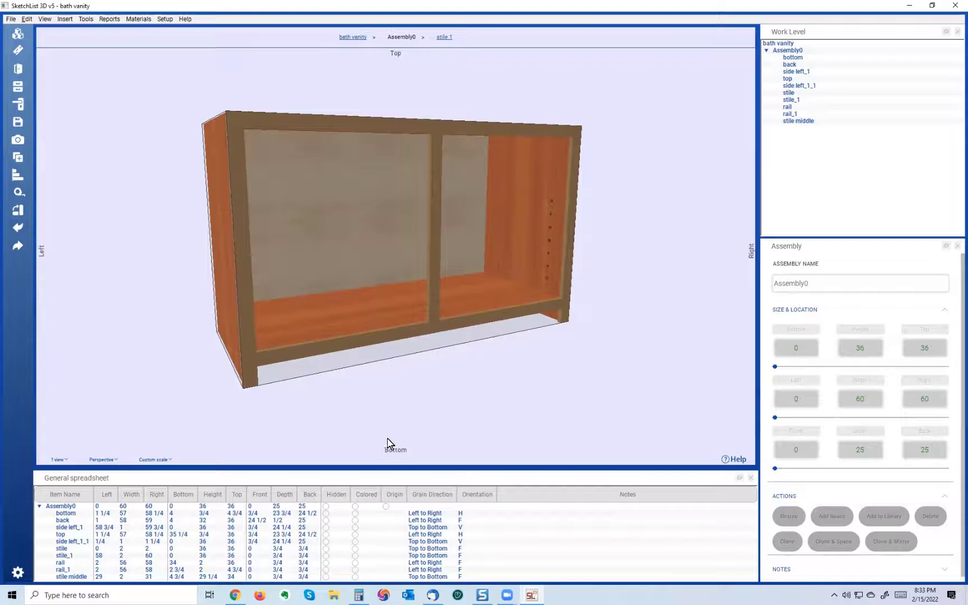
drag(350, 396, 373, 405)
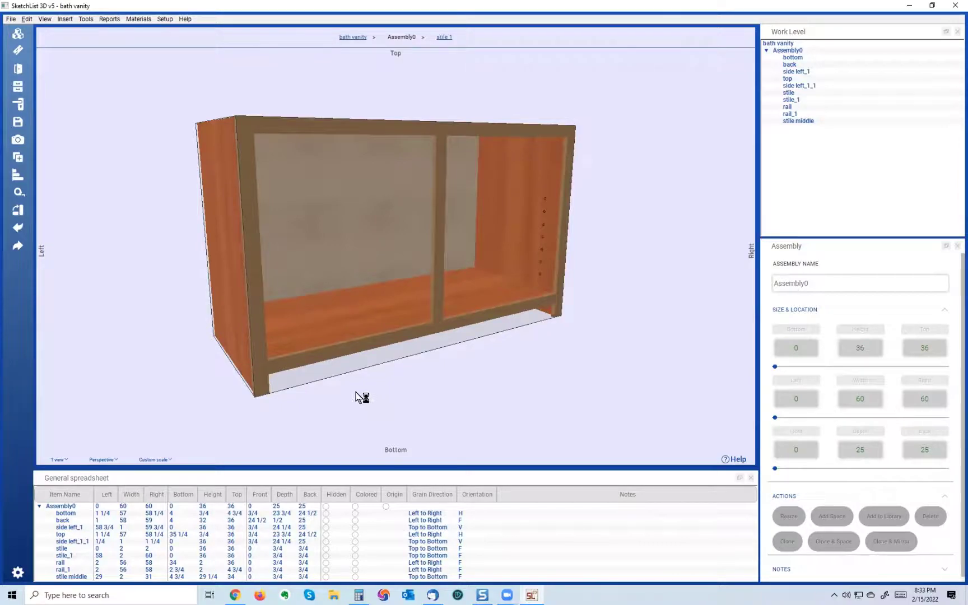
Add a new drawer to the cabinet assembly.
click(22, 91)
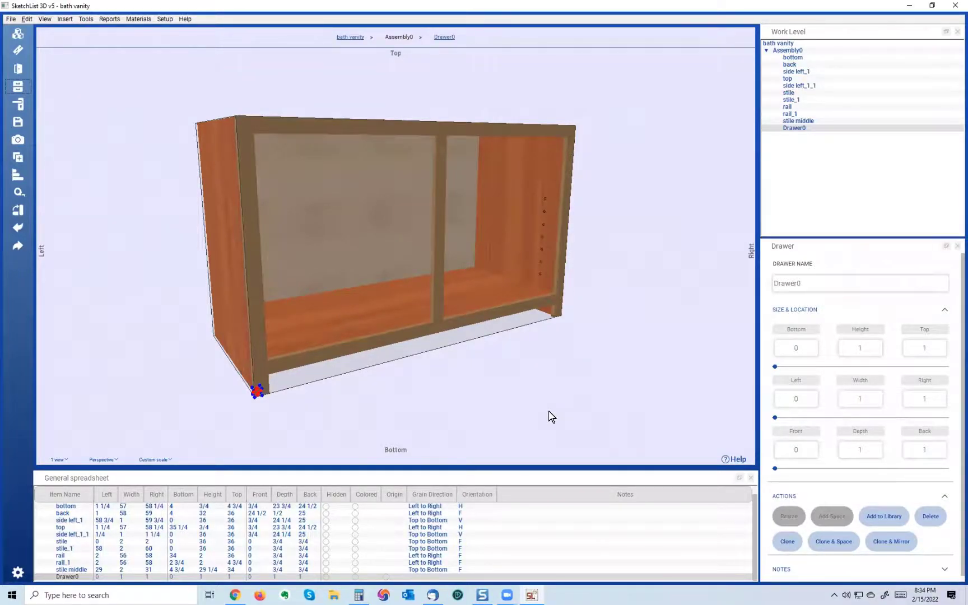
scroll(364, 397, up, 5)
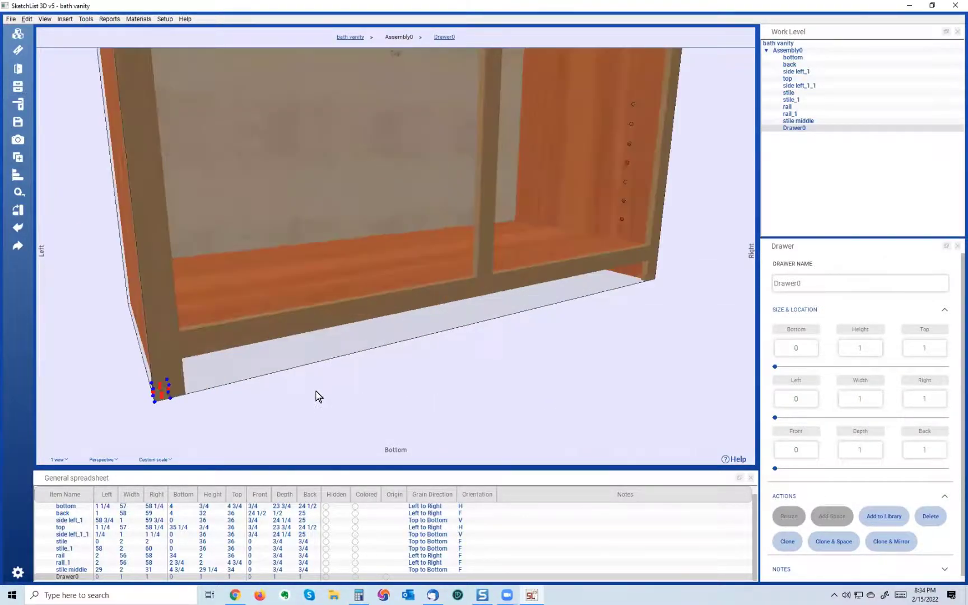
drag(316, 392, 333, 368)
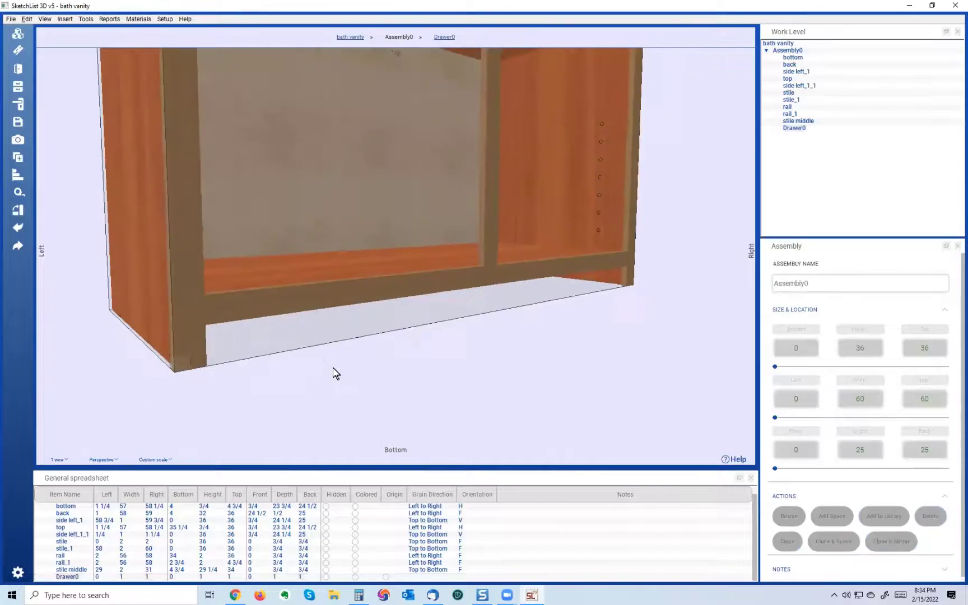
Copy the lower rail's upper-left front corner coordinates and try to paste them onto the left stile's lower-left front corner.
click(293, 315)
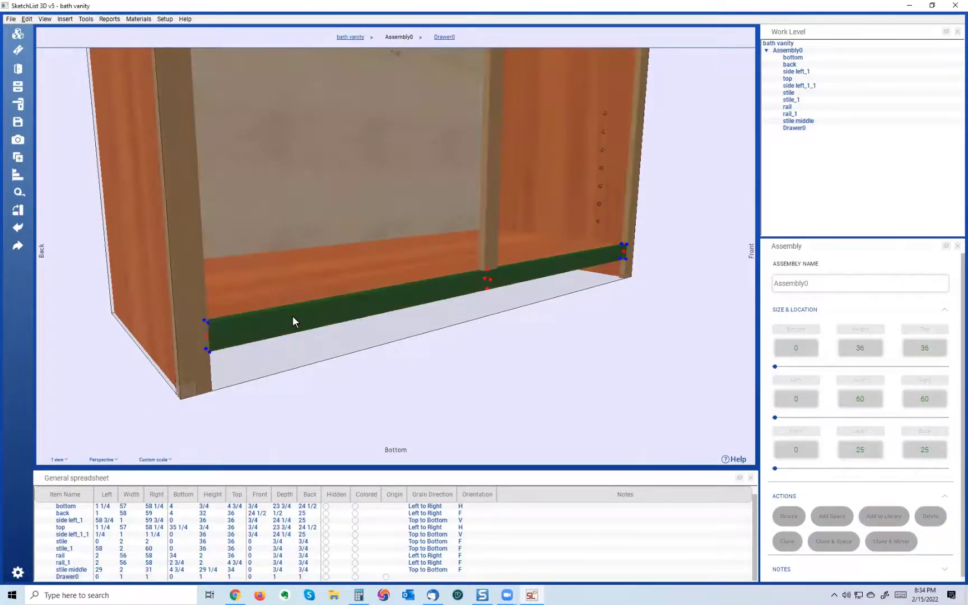
click(206, 323)
click(313, 368)
click(253, 427)
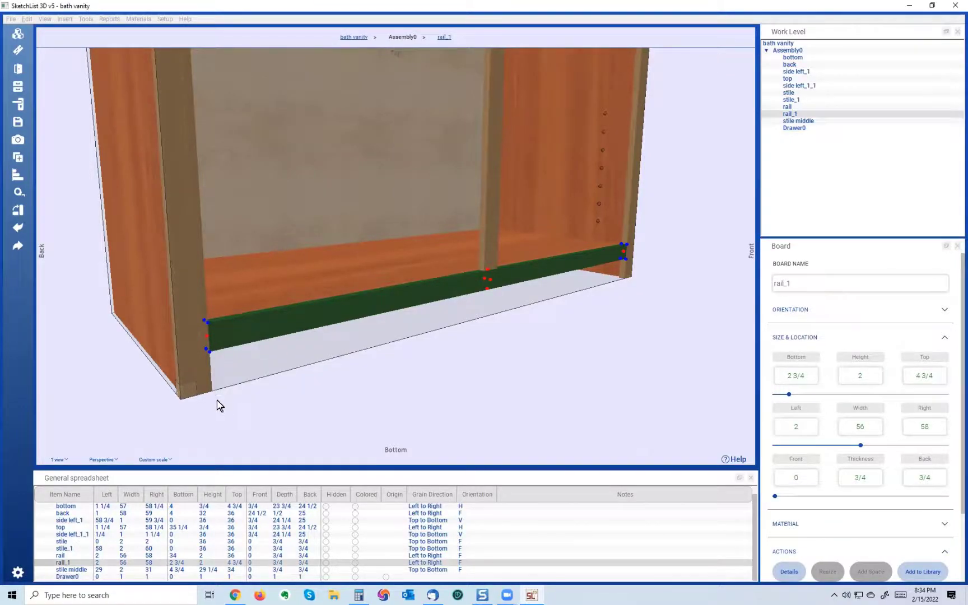
click(187, 395)
drag(177, 397, 174, 396)
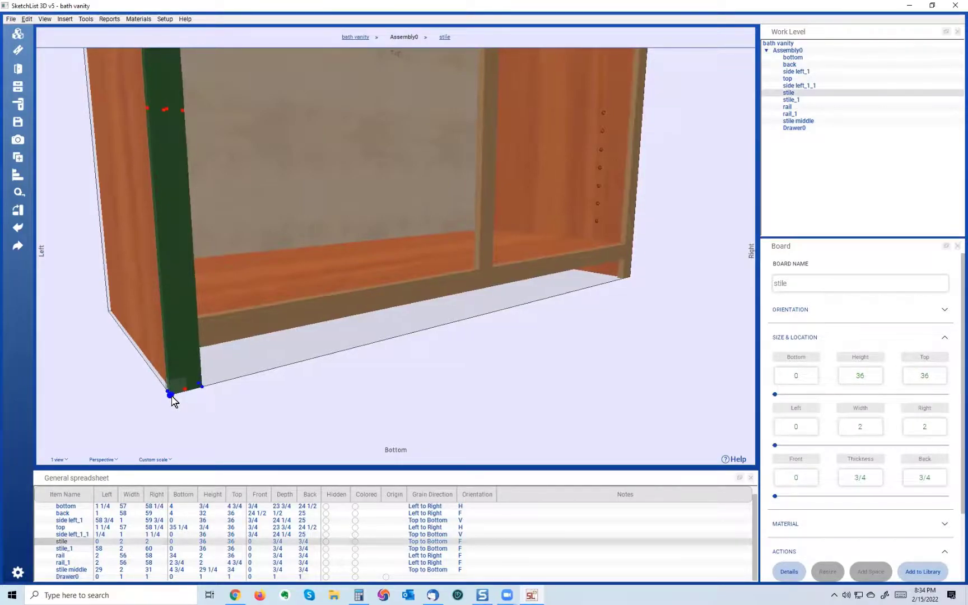
double_click(171, 395)
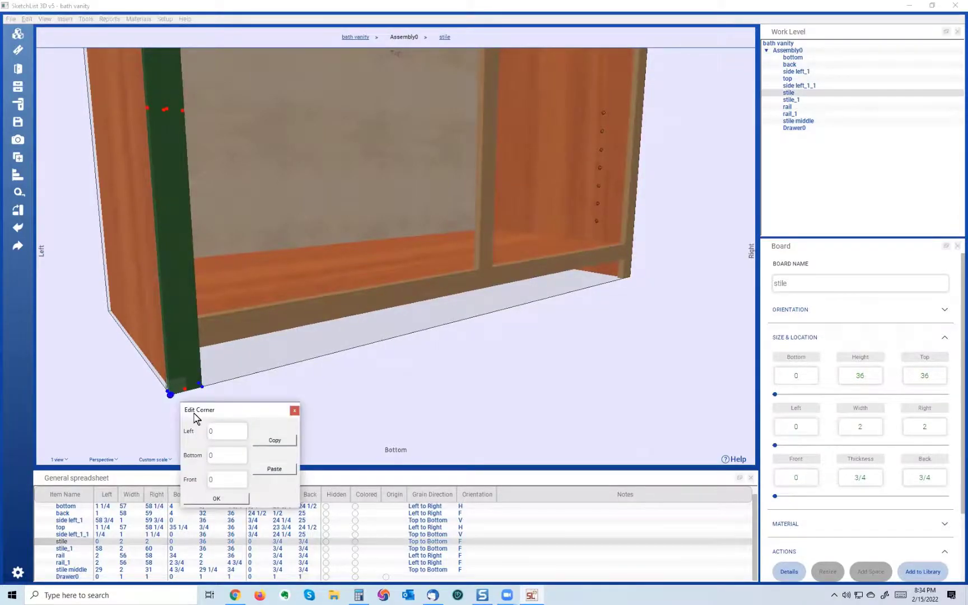
click(276, 469)
click(215, 499)
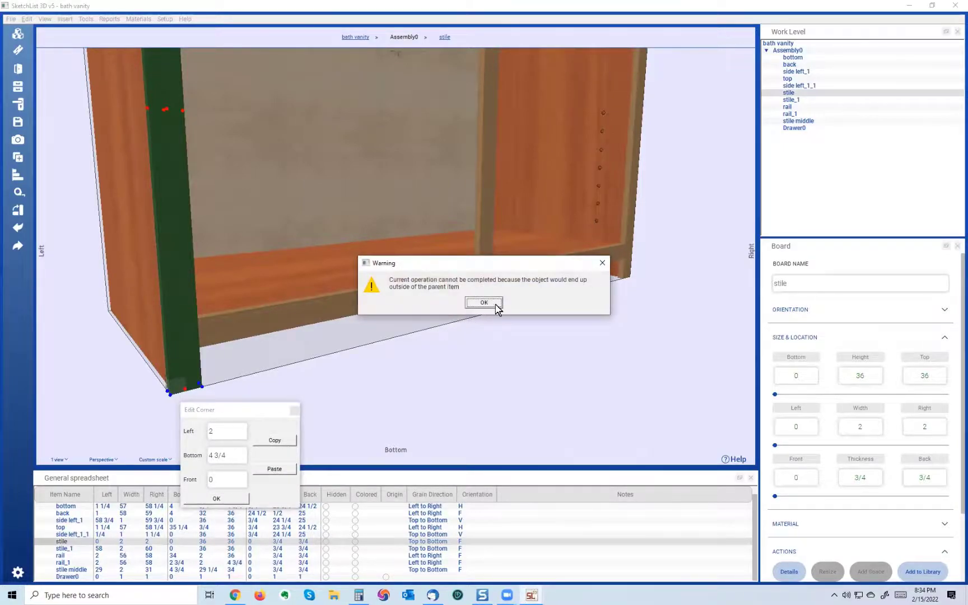
click(490, 303)
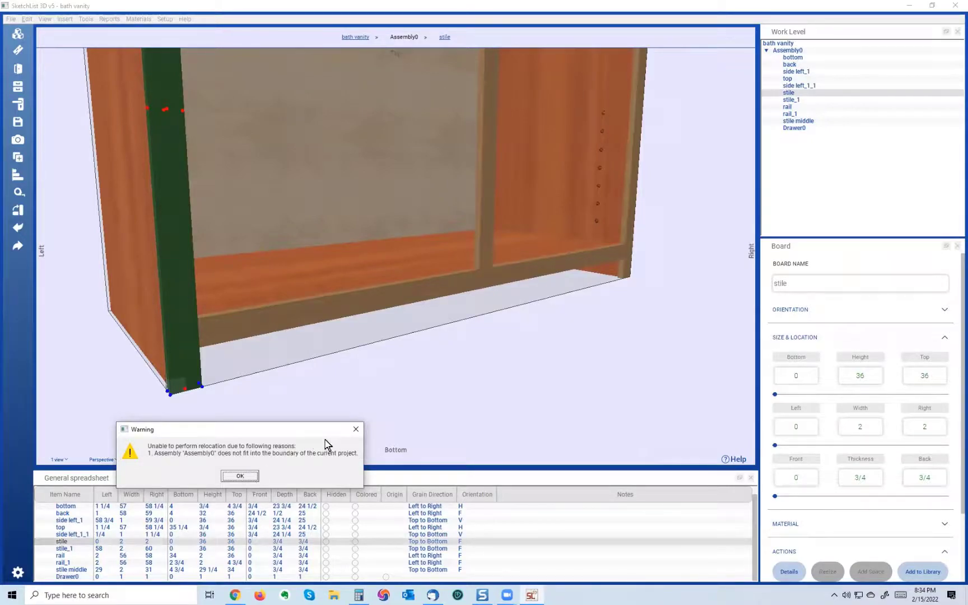
click(356, 428)
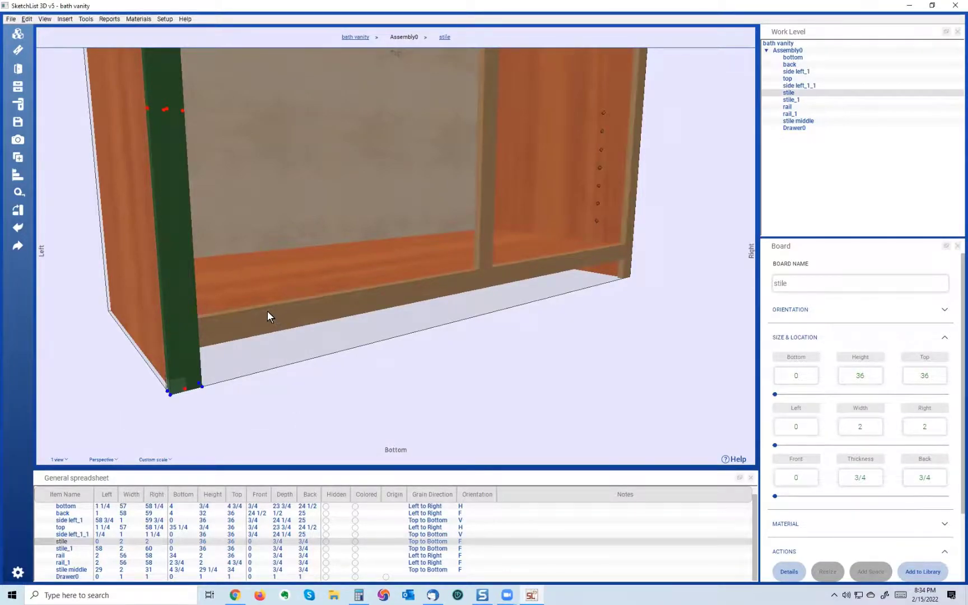
Copy the coordinates of the lower rail's upper front corner beside the left stile.
click(236, 318)
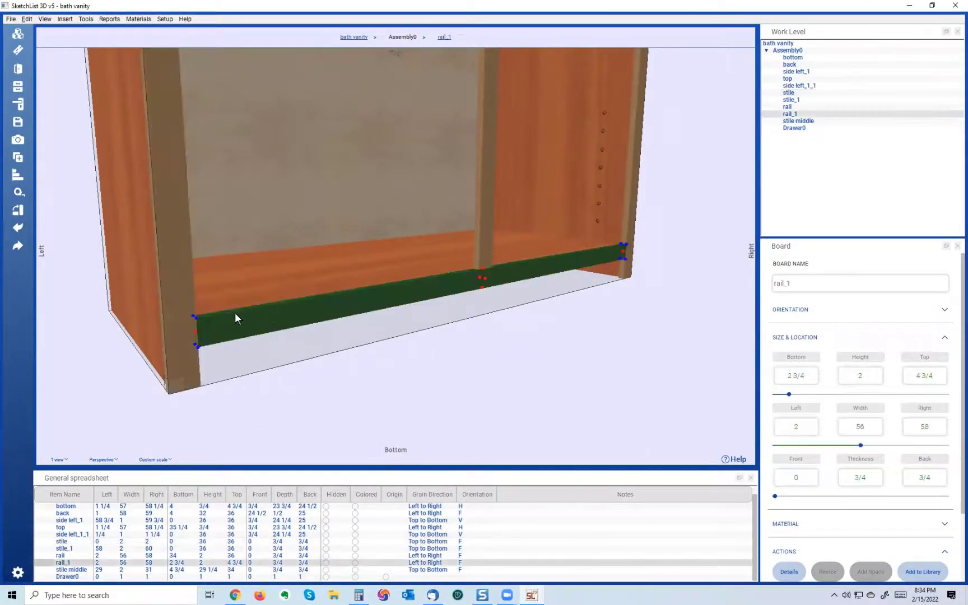
double_click(196, 318)
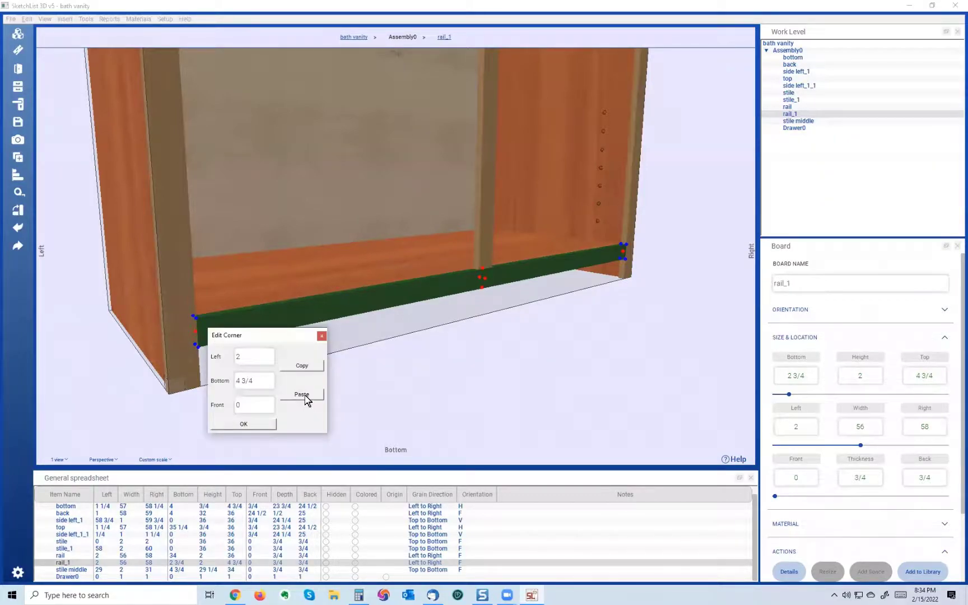
click(301, 367)
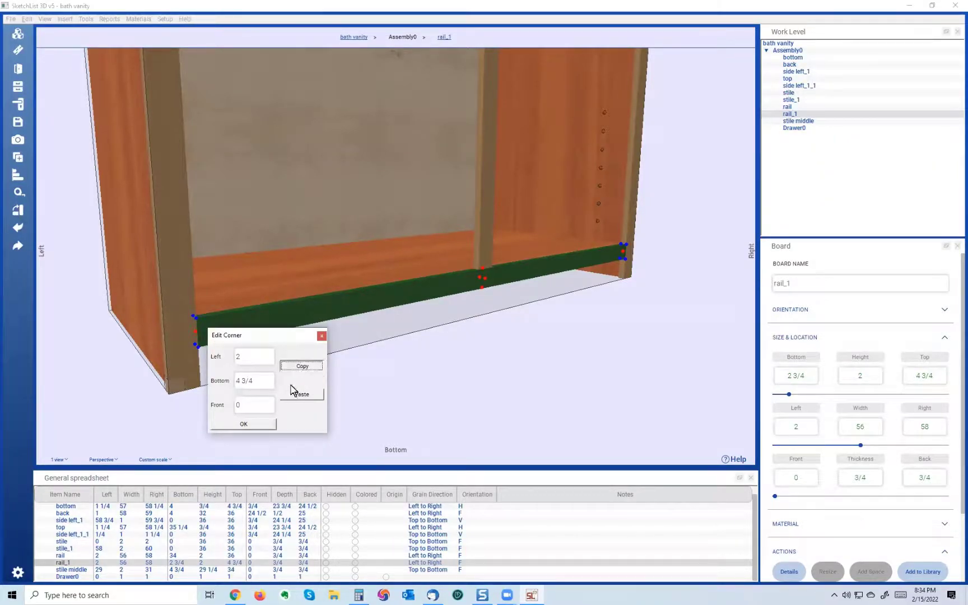
click(261, 424)
Paste the copied coordinates onto the drawer's lower-left front corner, placing it at left 2, bottom 4 3/4 and front 0.
click(186, 383)
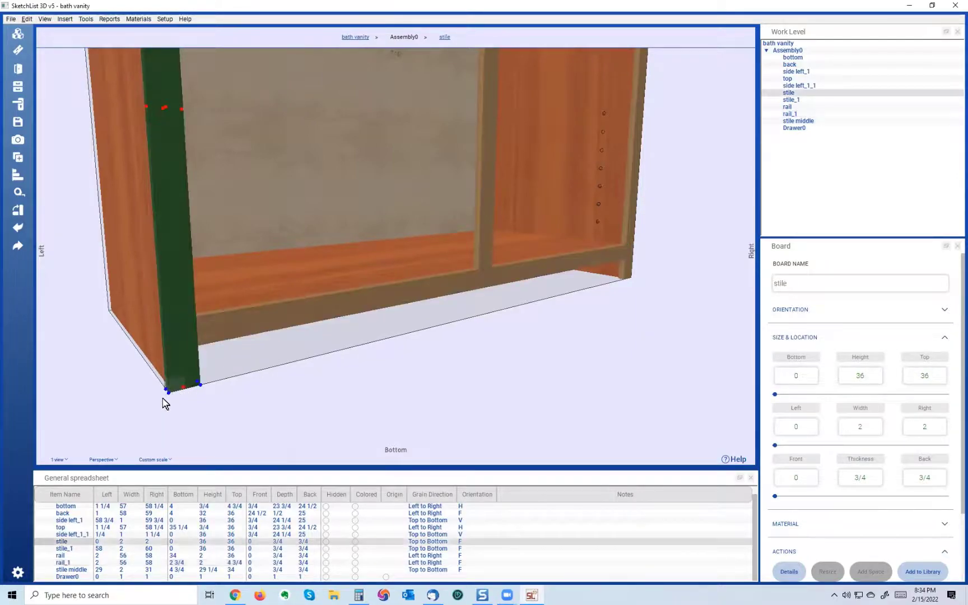
click(90, 576)
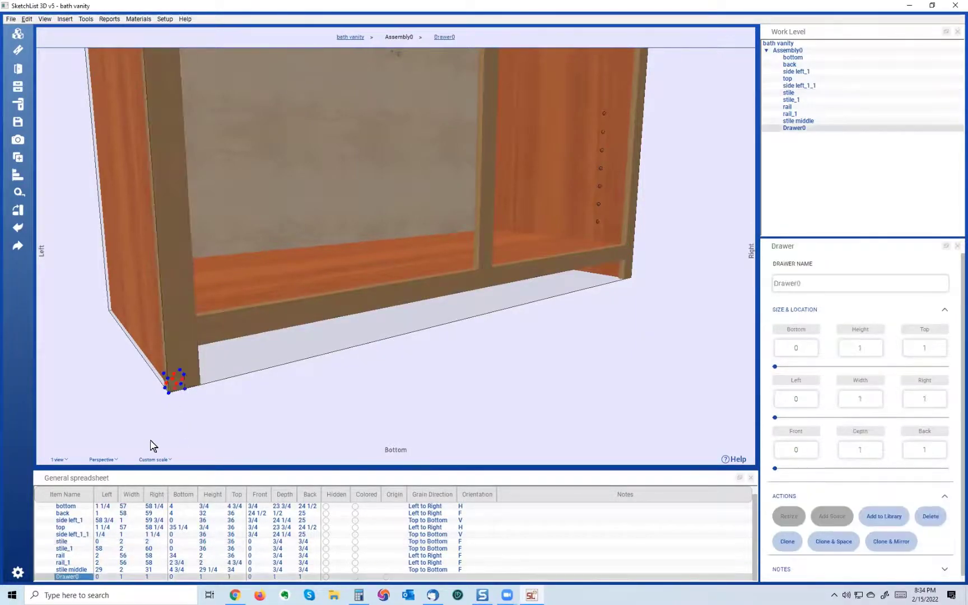
drag(170, 396, 165, 393)
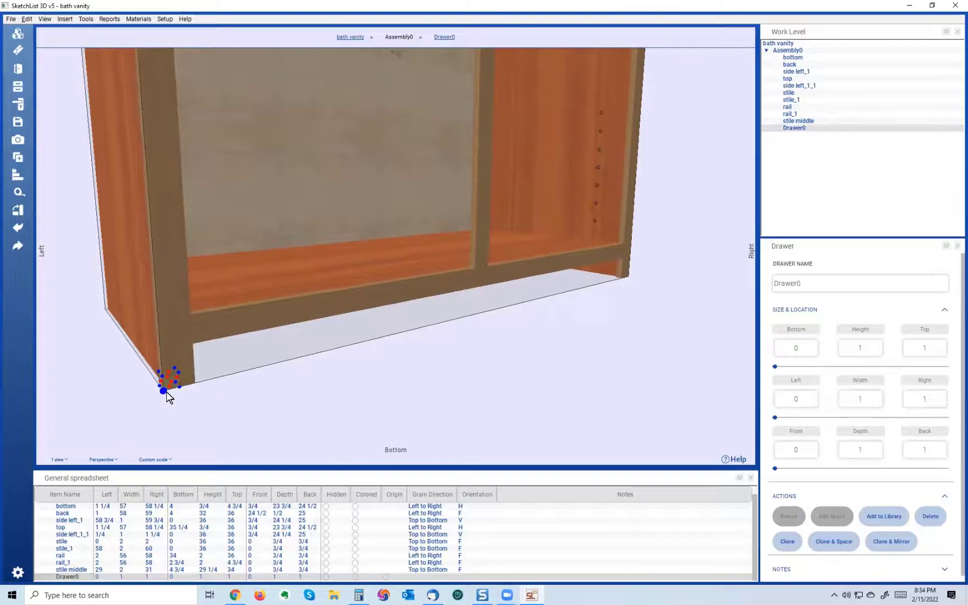
click(163, 391)
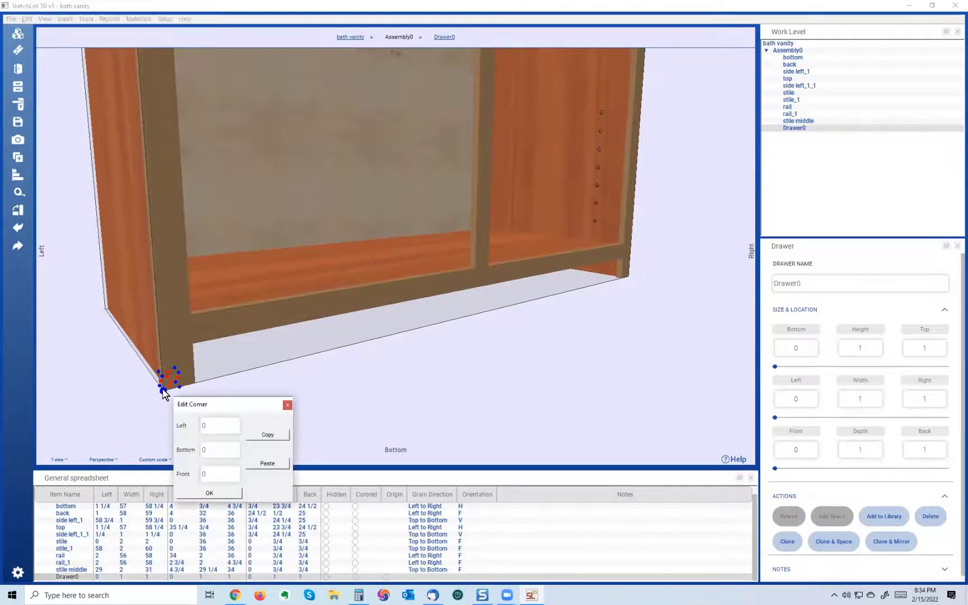
click(237, 476)
click(209, 493)
click(214, 334)
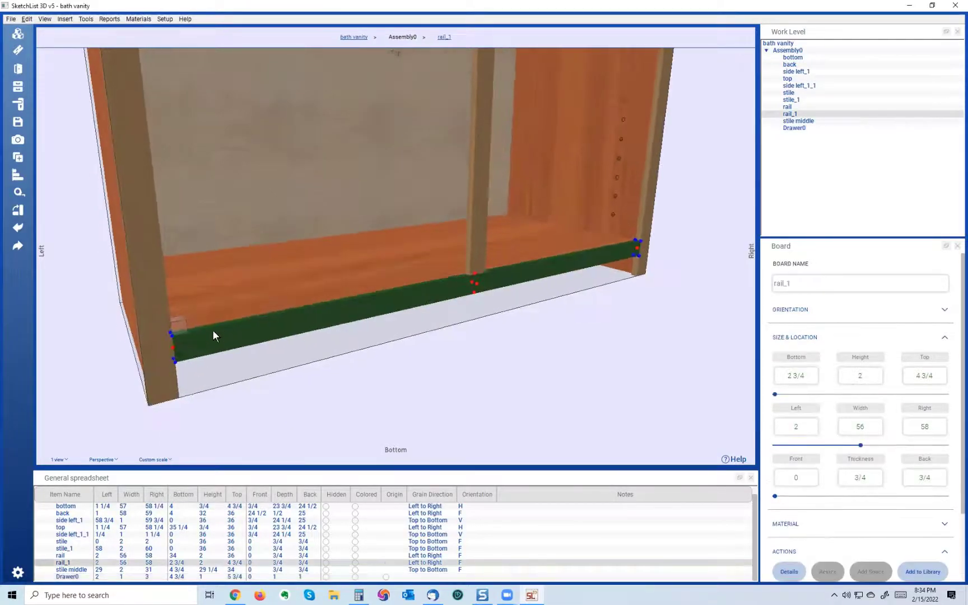
Measure the distance from the drawer's lower-left front corner to the middle stile along the lower rail.
click(188, 329)
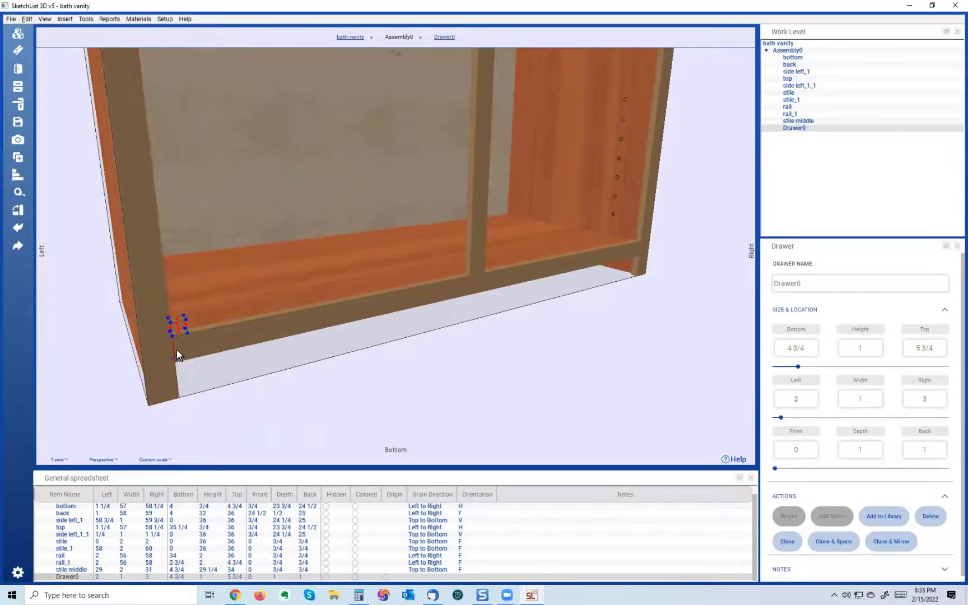
drag(173, 333, 469, 275)
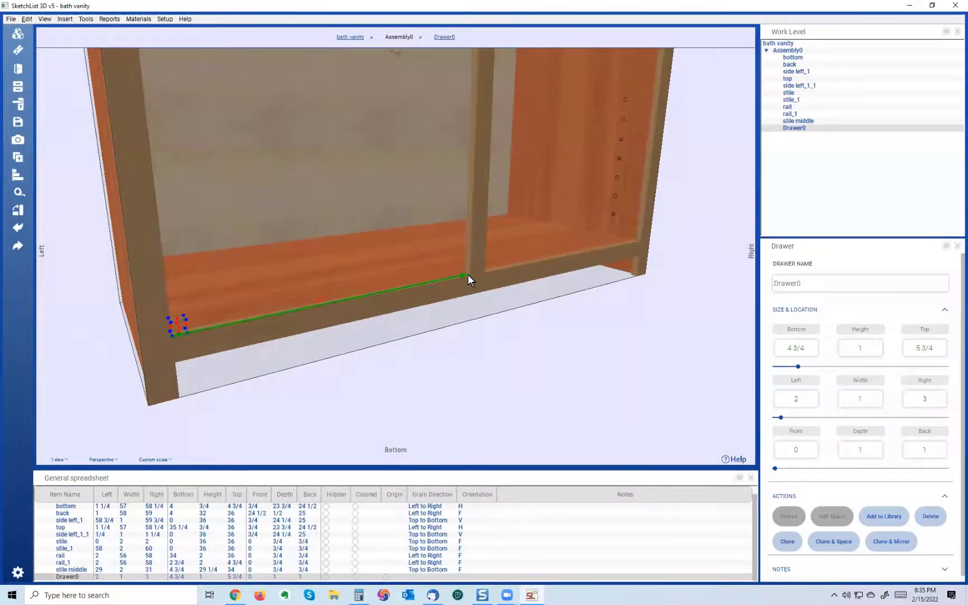
click(524, 372)
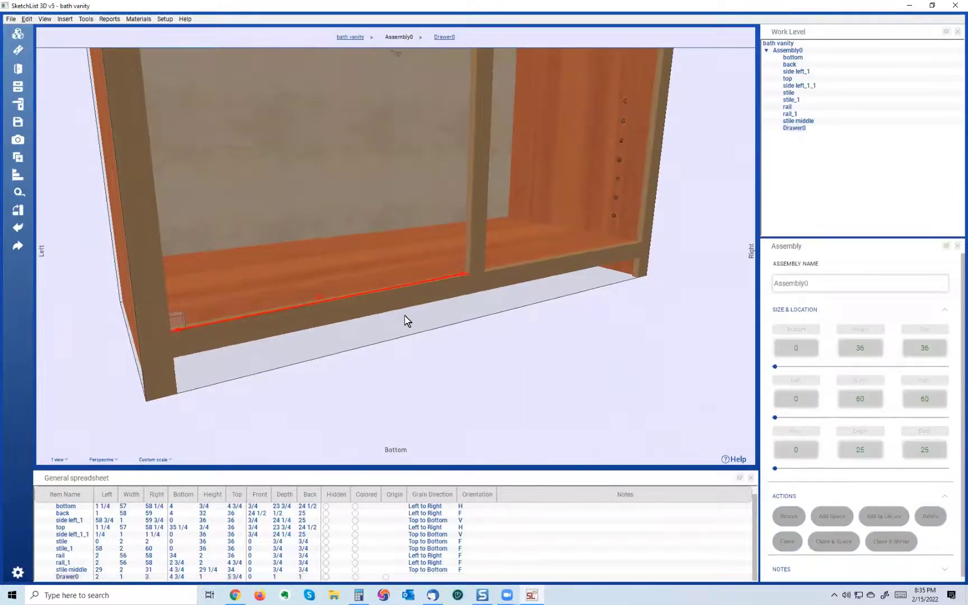
Shift the middle stile by setting its left position to 28.
click(477, 248)
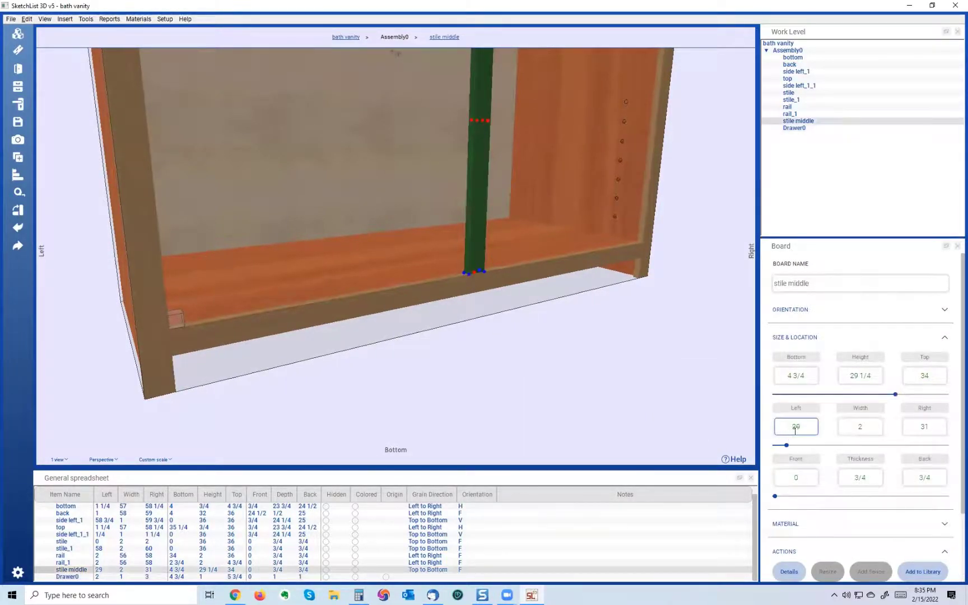
double_click(811, 423)
text(28)
click(898, 418)
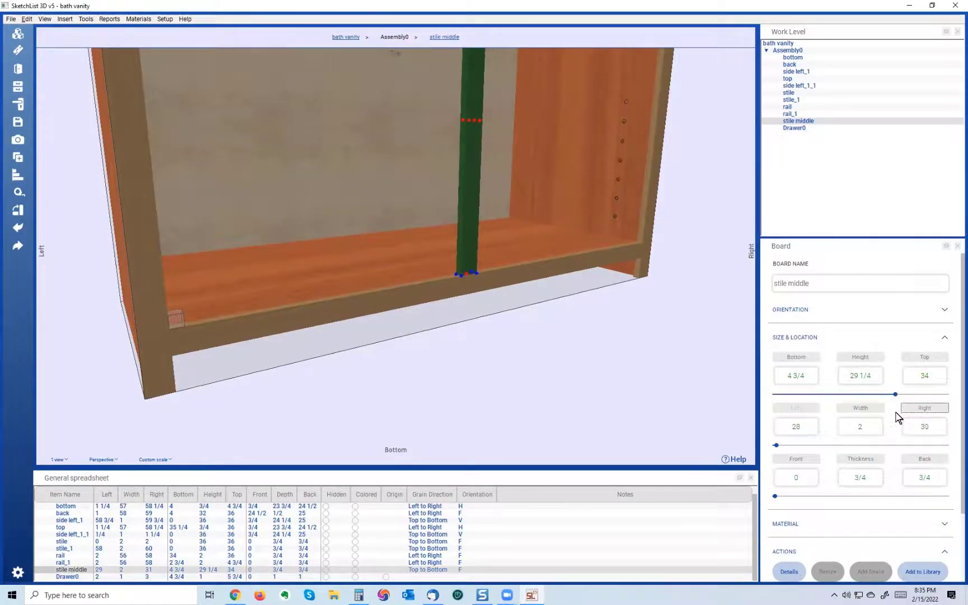
Widen the drawer by setting its right edge to 13.
click(174, 322)
click(182, 317)
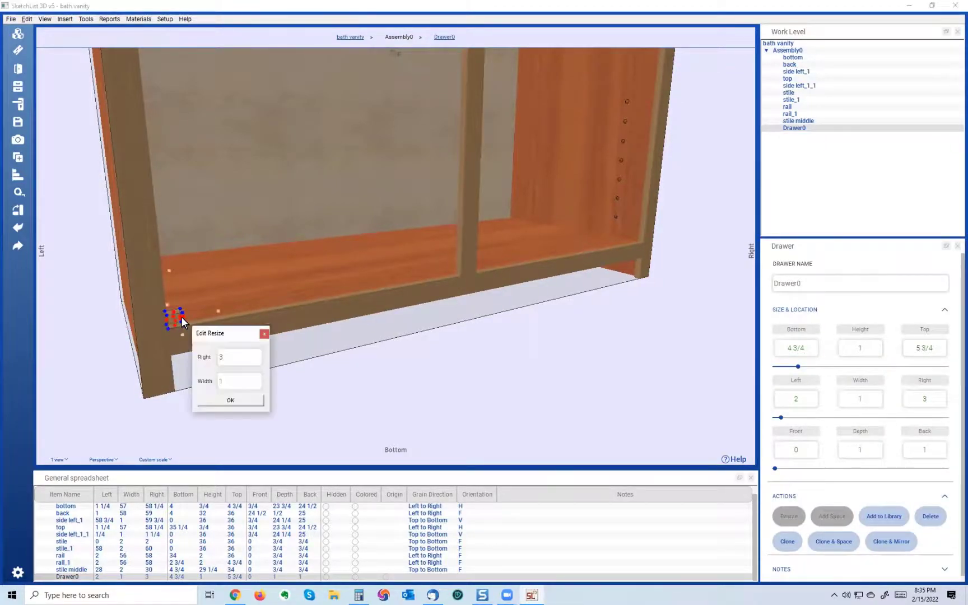
text(13)
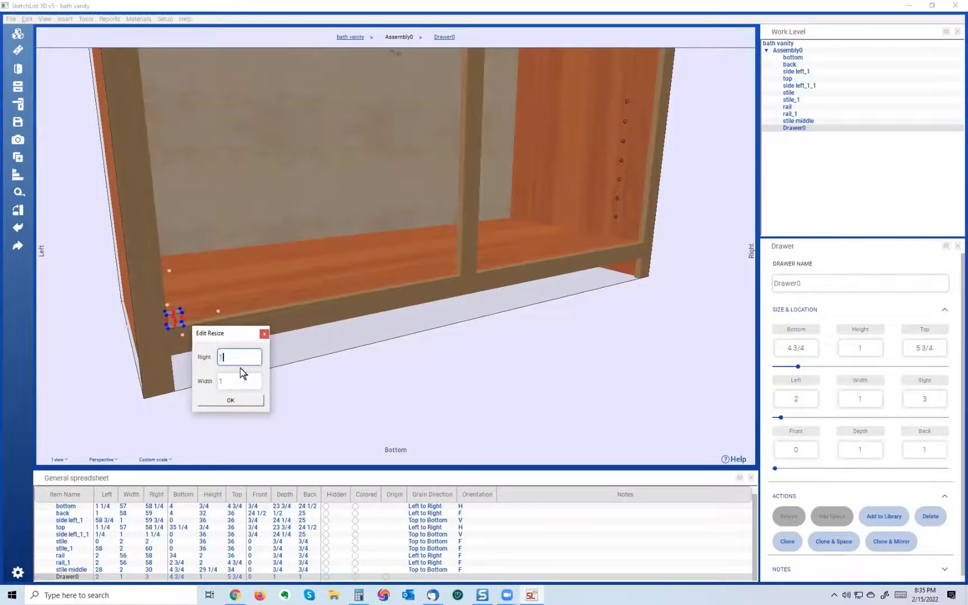
click(246, 401)
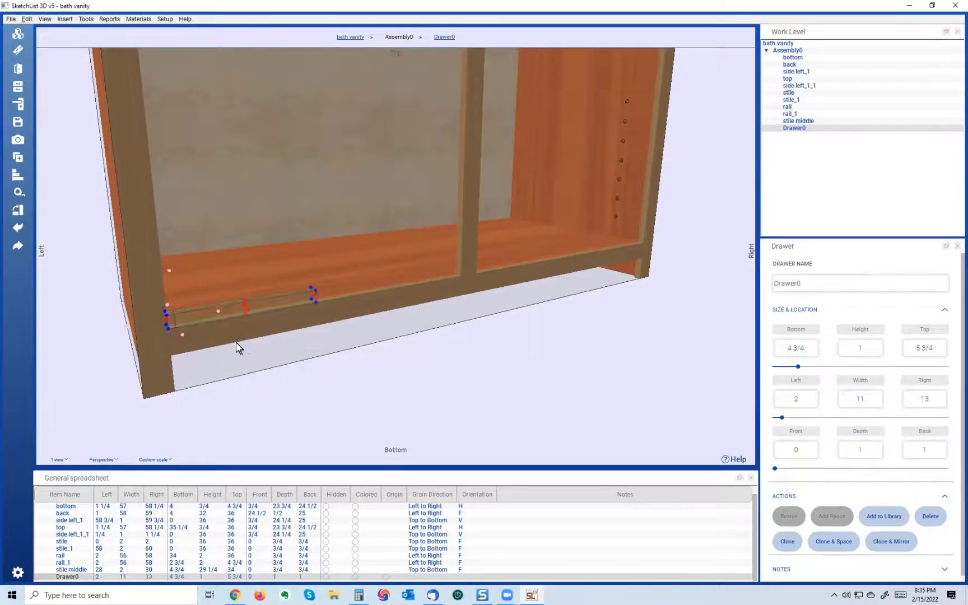
Set the drawer's depth to 18 by resizing it from its back face.
drag(259, 331, 284, 343)
click(305, 349)
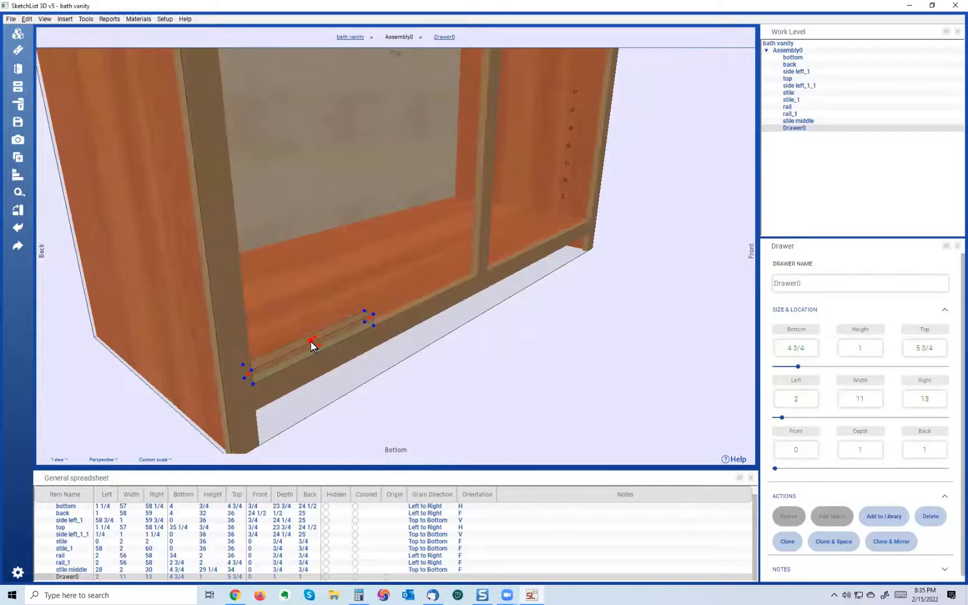
click(310, 341)
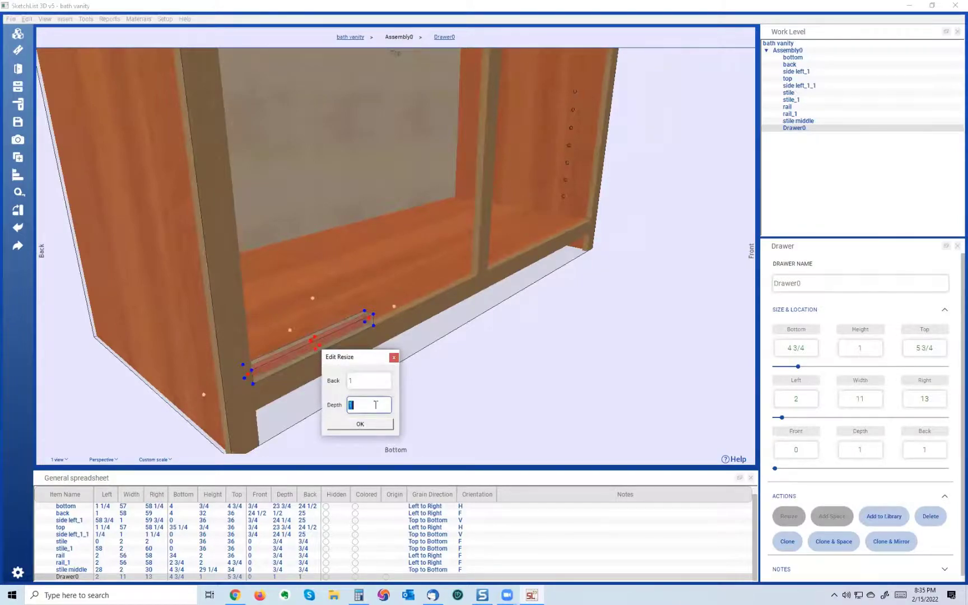
text(8)
click(370, 424)
Set the drawer's height to 10 by resizing it from its top face.
drag(291, 320, 210, 267)
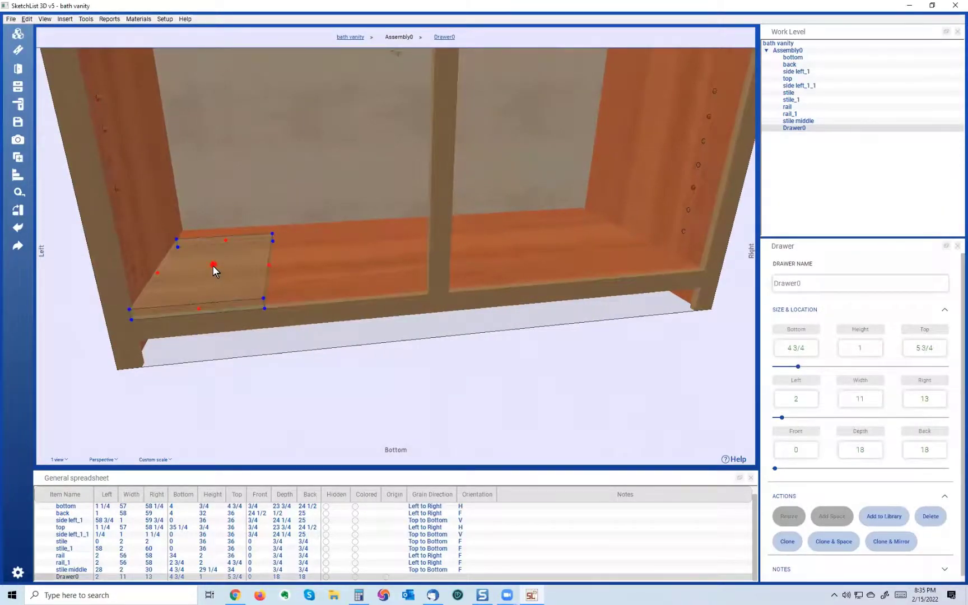
click(213, 265)
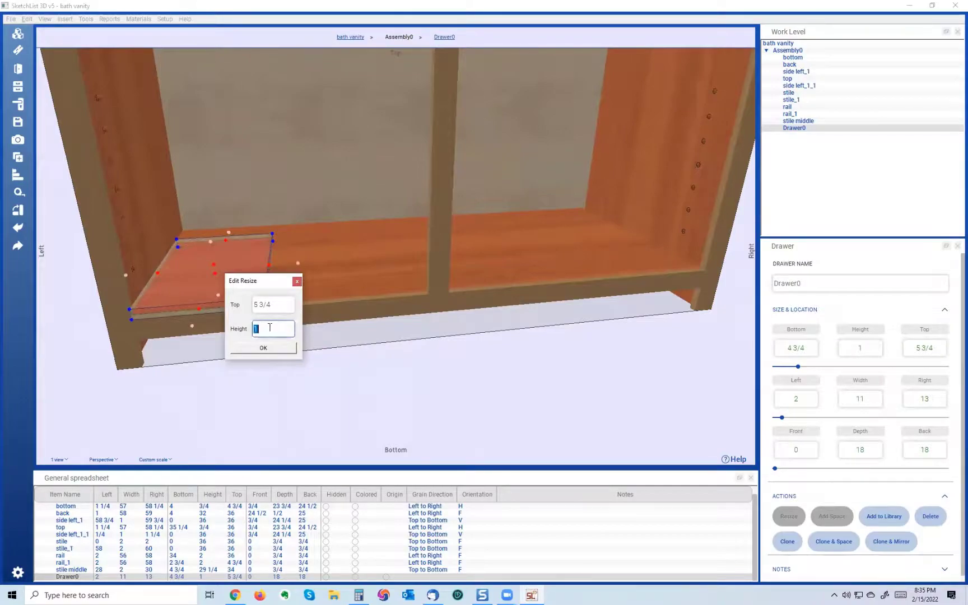
text(0)
click(263, 348)
mouse_move(255, 264)
mouse_down()
mouse_move(267, 270)
mouse_move(250, 264)
mouse_up()
click(250, 263)
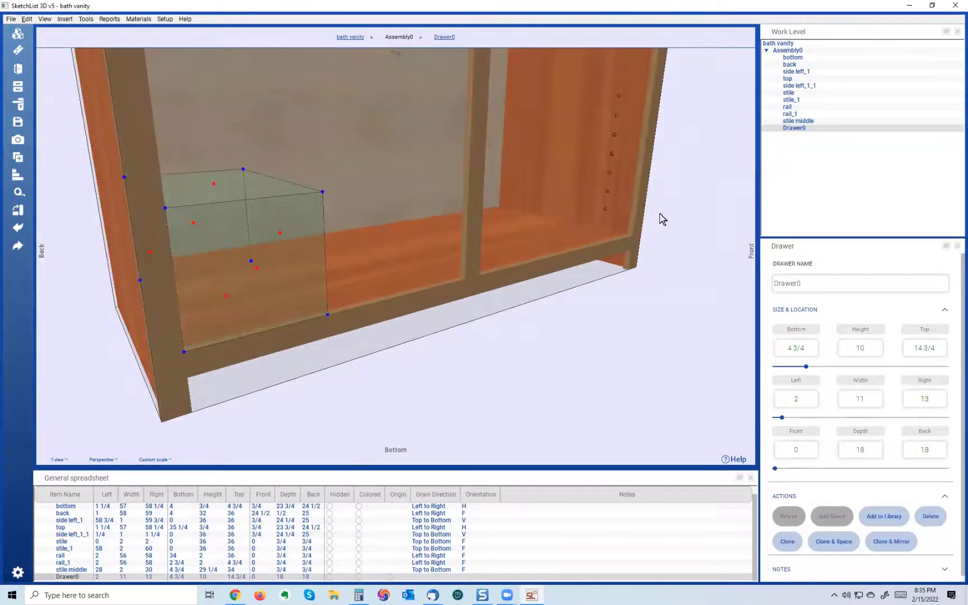
Switch the work level from the cabinet assembly into the empty drawer.
double_click(218, 256)
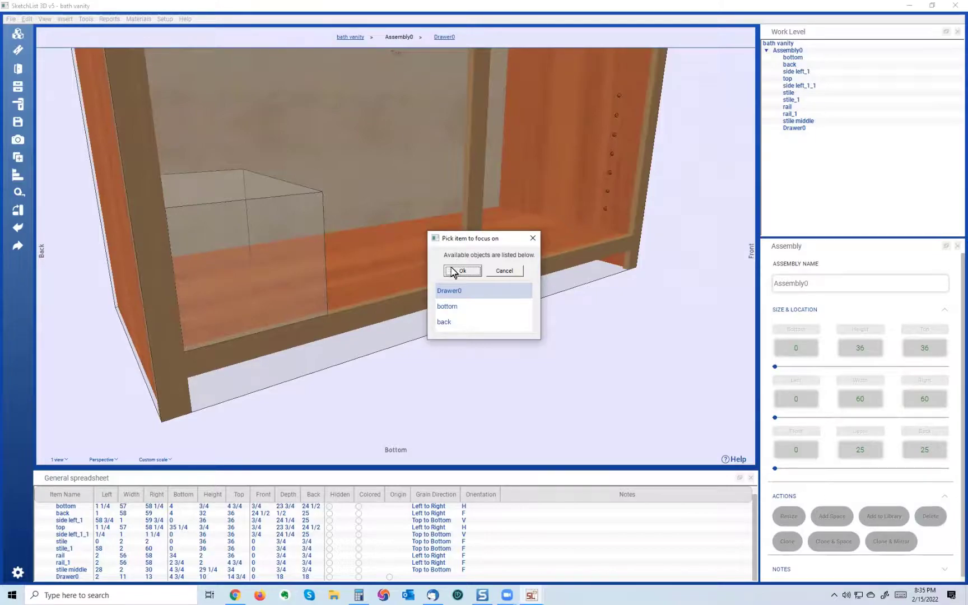
click(469, 271)
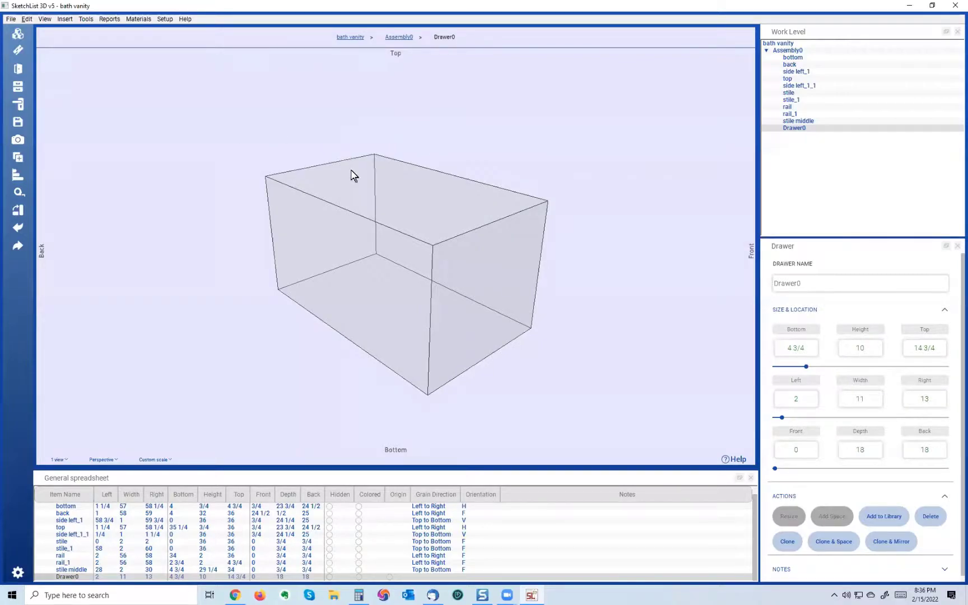
click(393, 40)
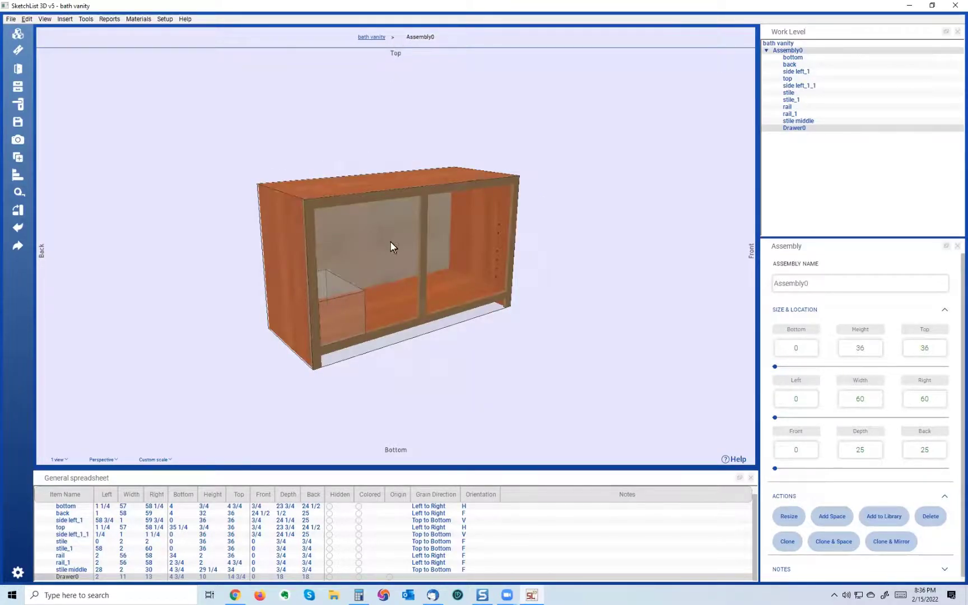
click(336, 311)
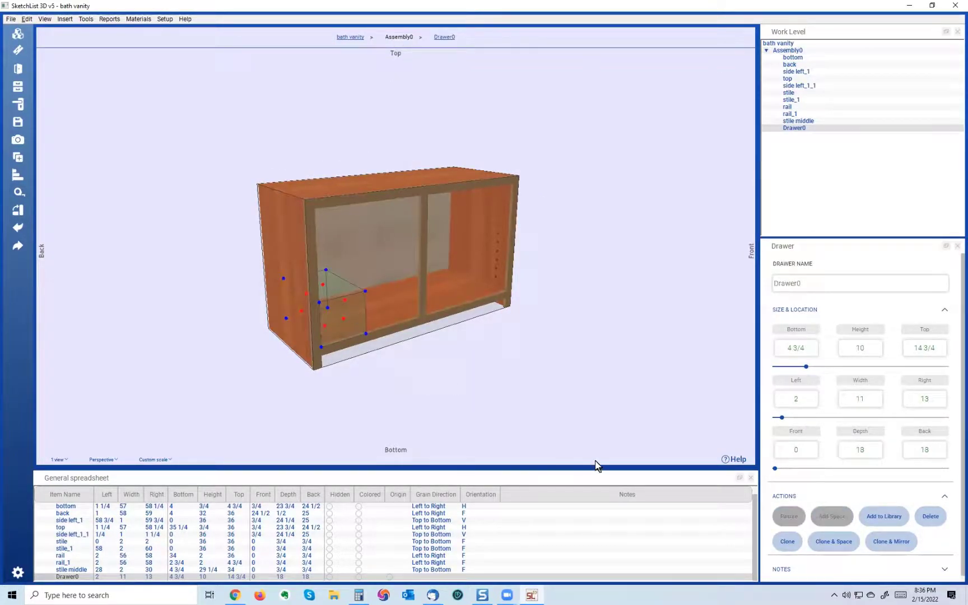
click(446, 38)
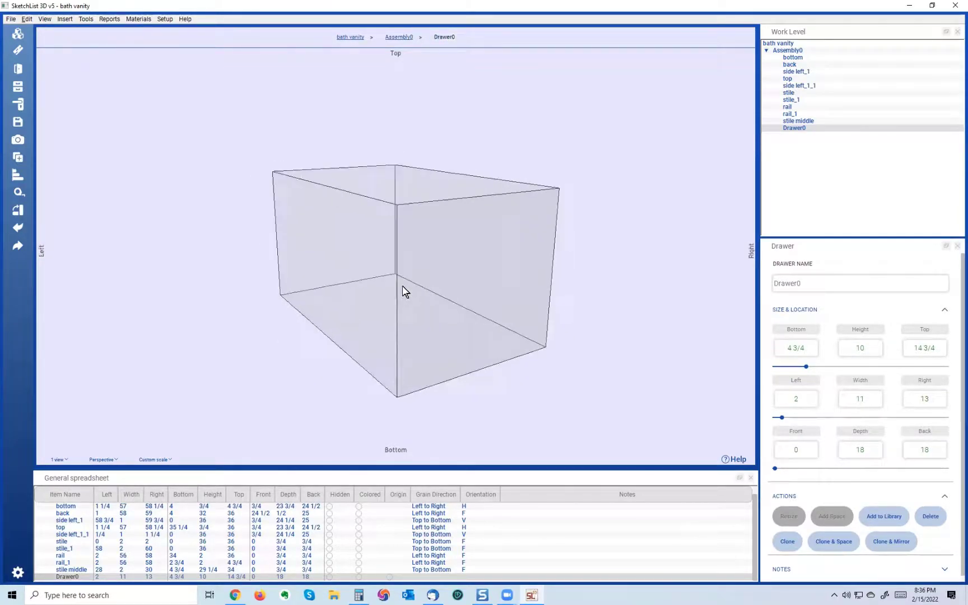
Add a Cherry board named front to the drawer, 11 wide and 10 high, with its thickness along the depth and grain running left to right.
click(18, 49)
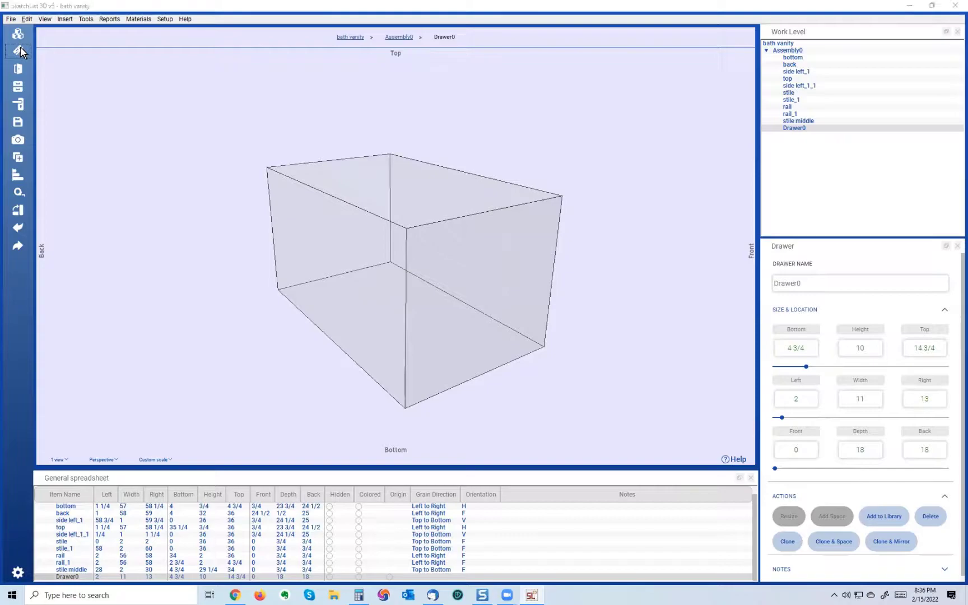
text(front)
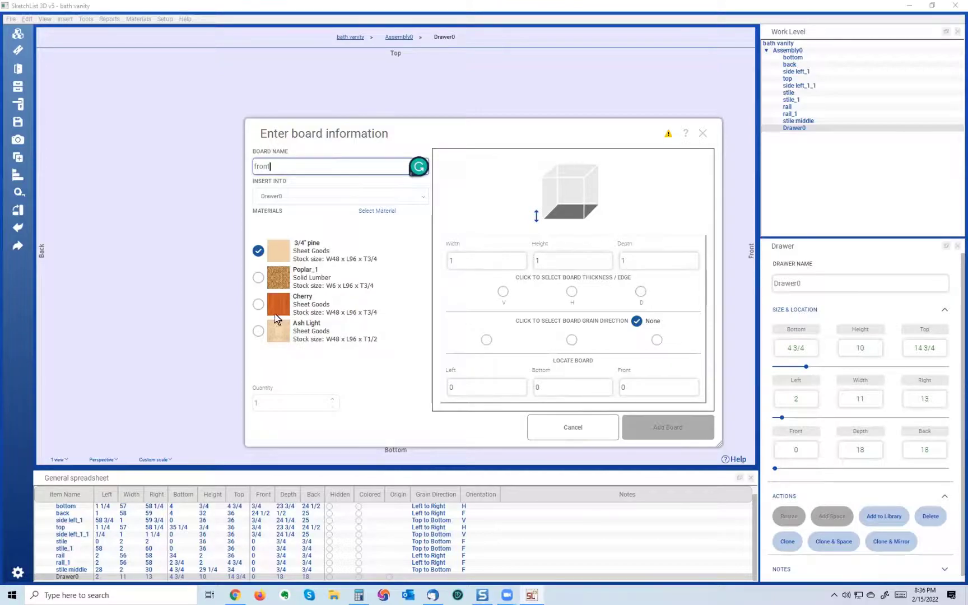
click(258, 305)
click(493, 256)
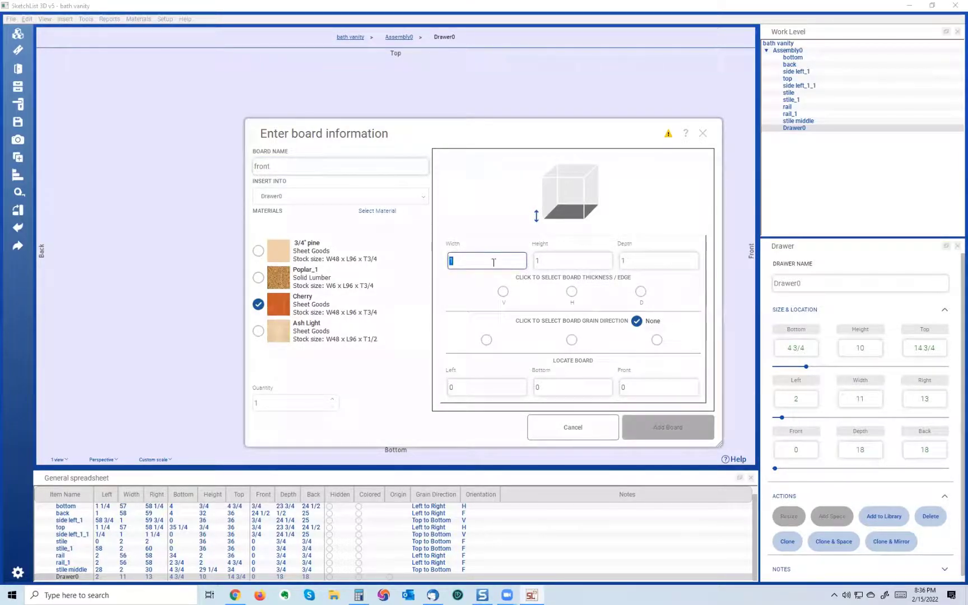
text(11)
click(570, 262)
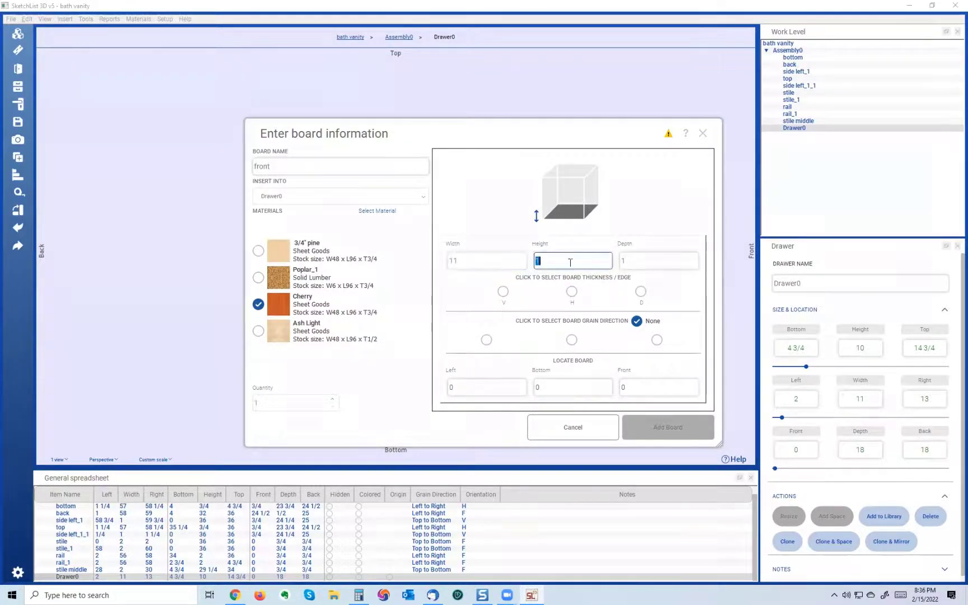
text(10)
click(631, 259)
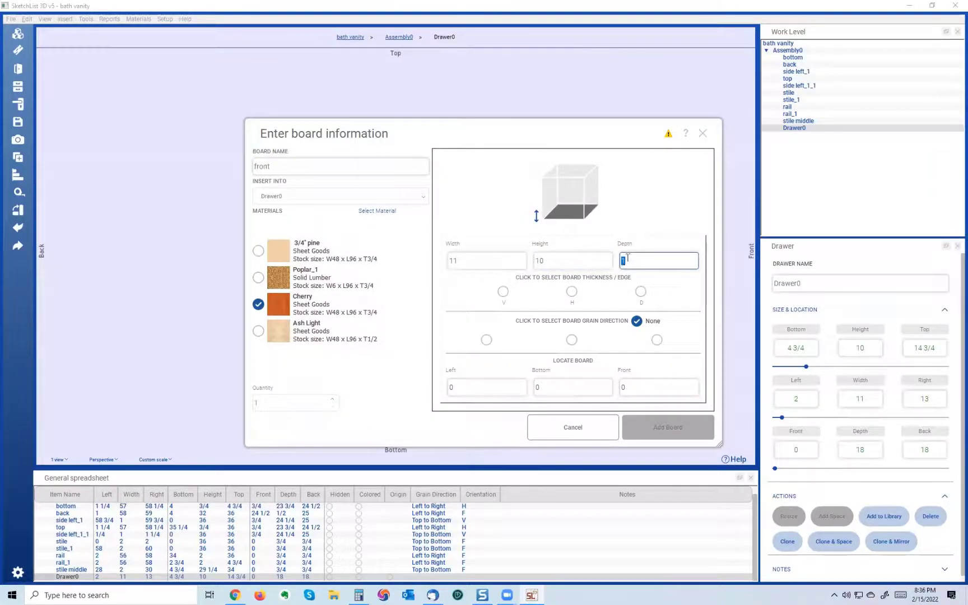
text(18)
click(640, 291)
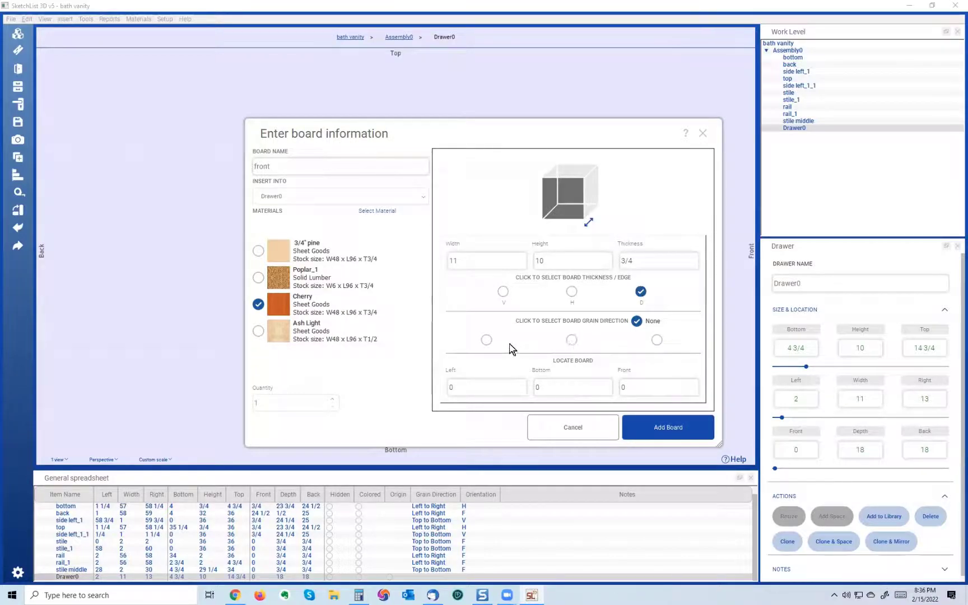
click(486, 340)
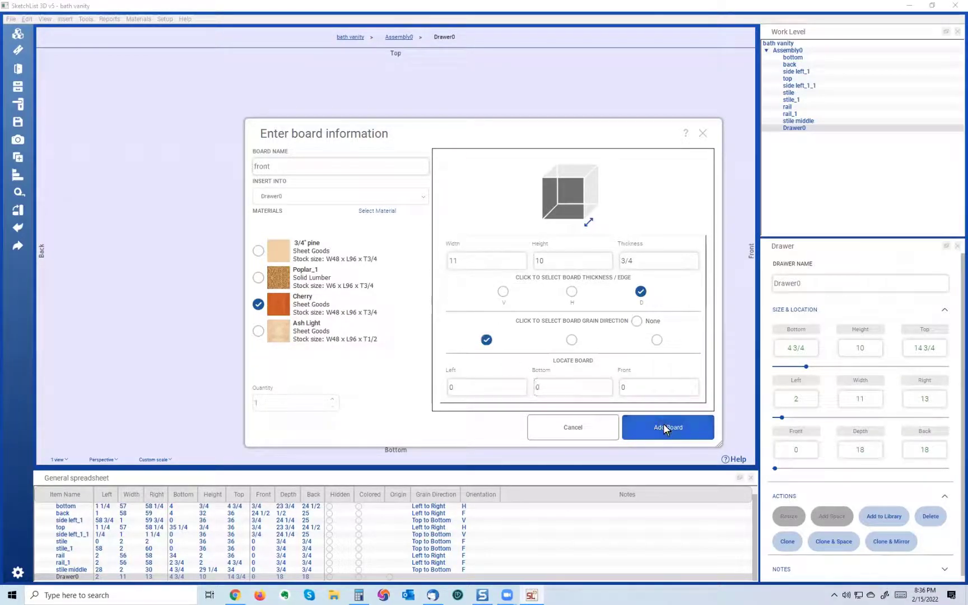
click(664, 423)
Start a 3/4" pine drawer board named side with width 3/4, height 6 and depth 18.
drag(434, 295, 404, 346)
click(447, 338)
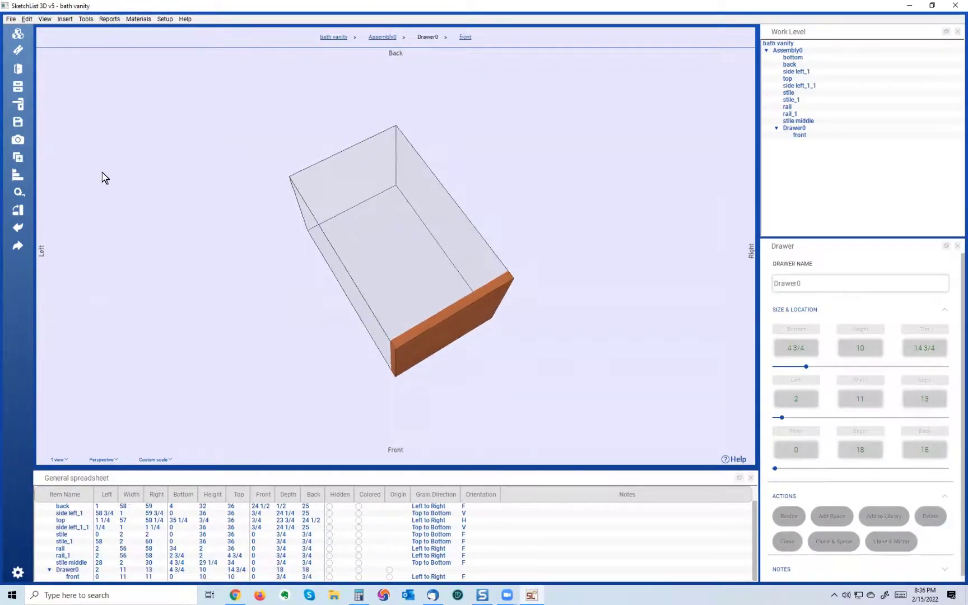
click(19, 52)
click(287, 164)
text(side)
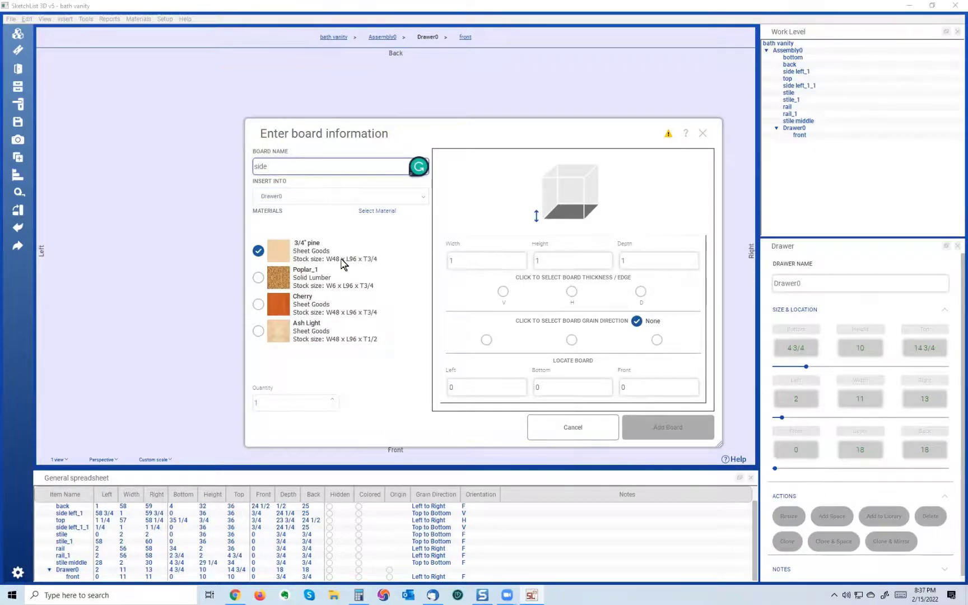
click(466, 258)
text(3/4)
click(556, 261)
text(6)
click(639, 259)
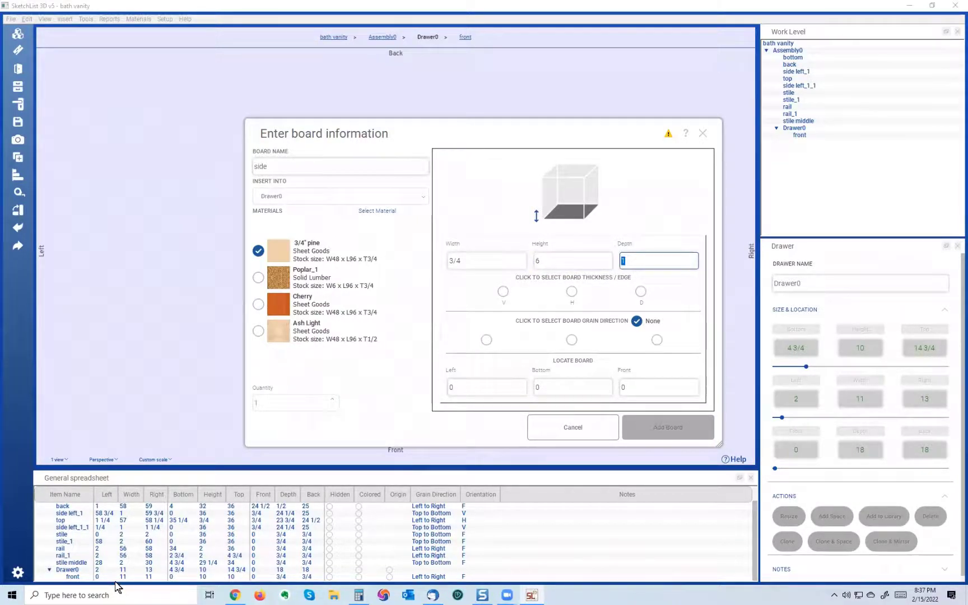
text(18)
Add the side board as a vertical panel with back-to-front grain, depth 17, located at left 0.5 and front 0.75.
click(503, 292)
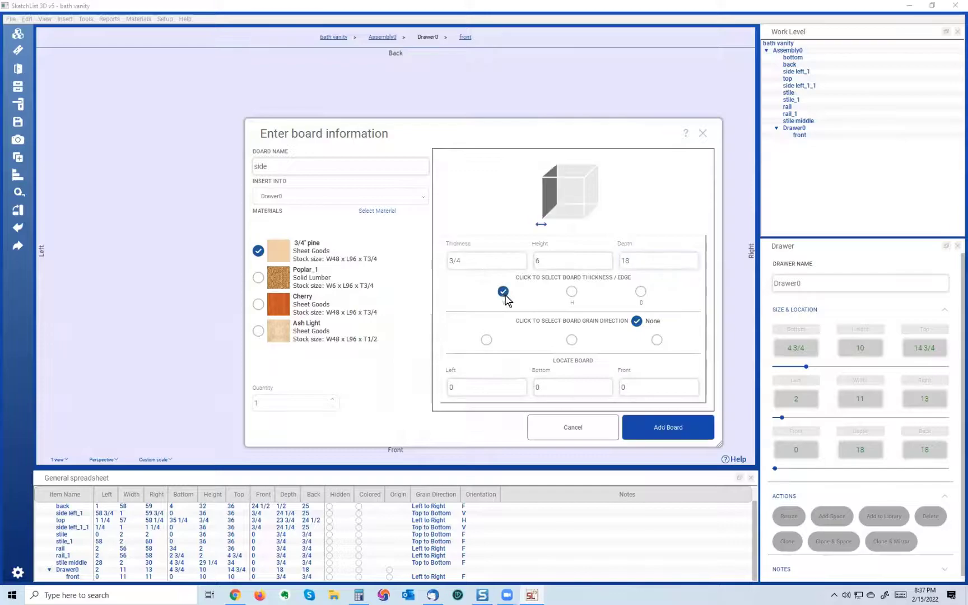
click(656, 340)
click(479, 388)
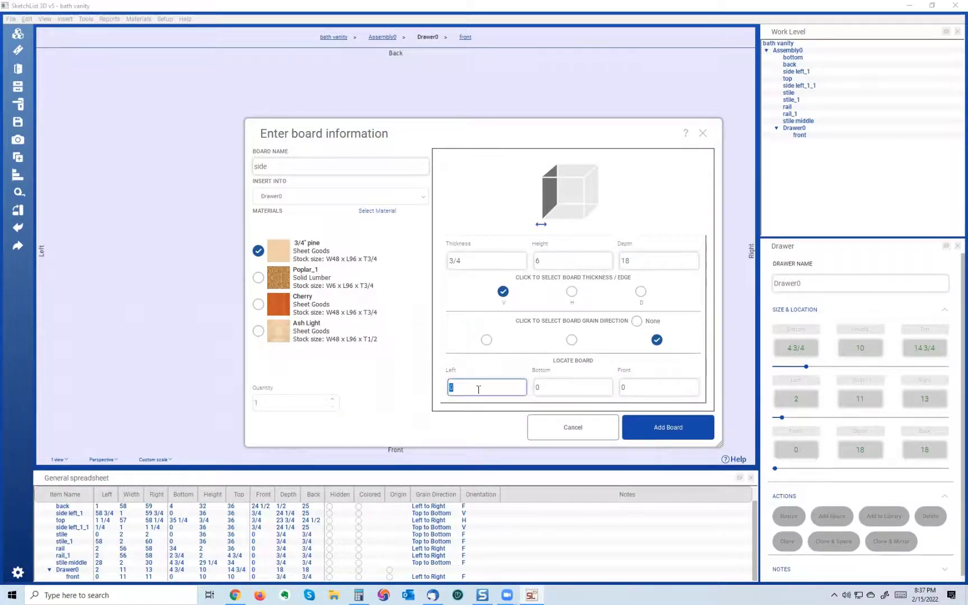
text(.5)
click(643, 387)
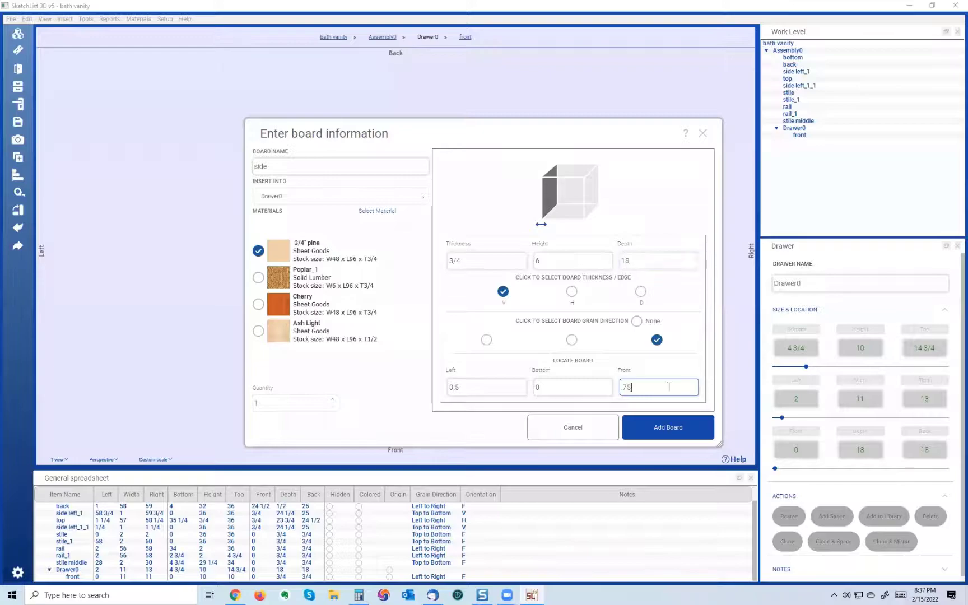
click(653, 261)
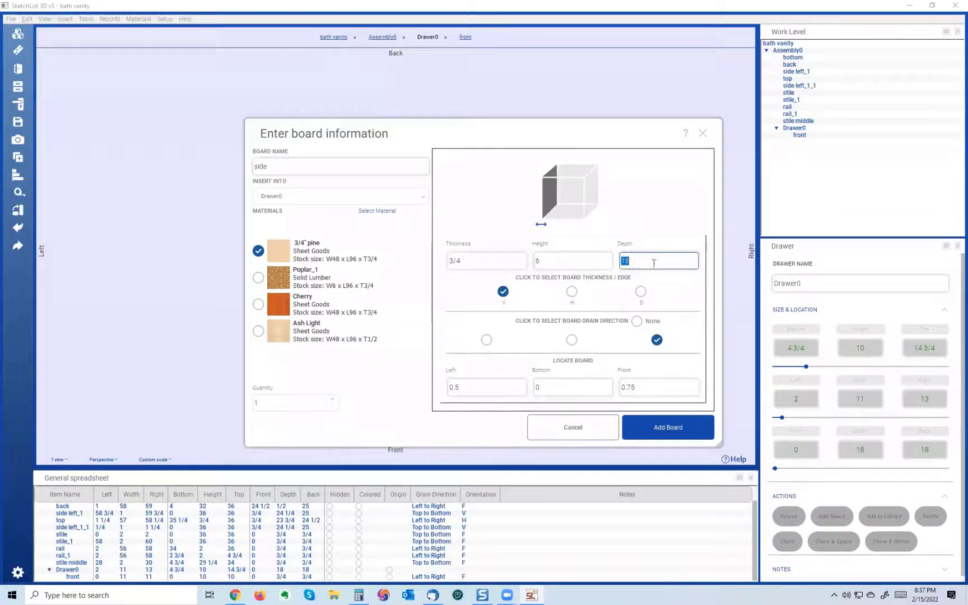
text(17)
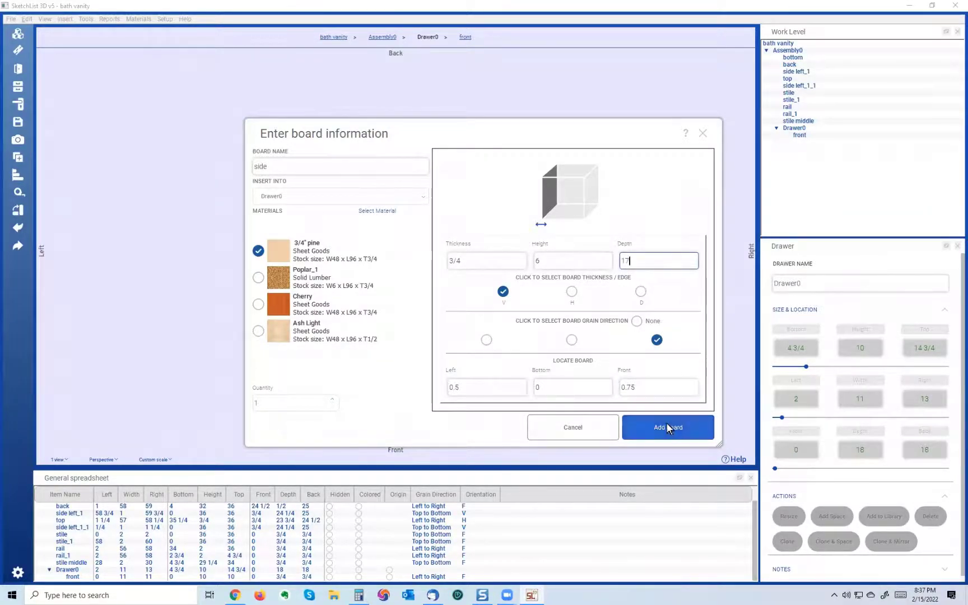
click(666, 429)
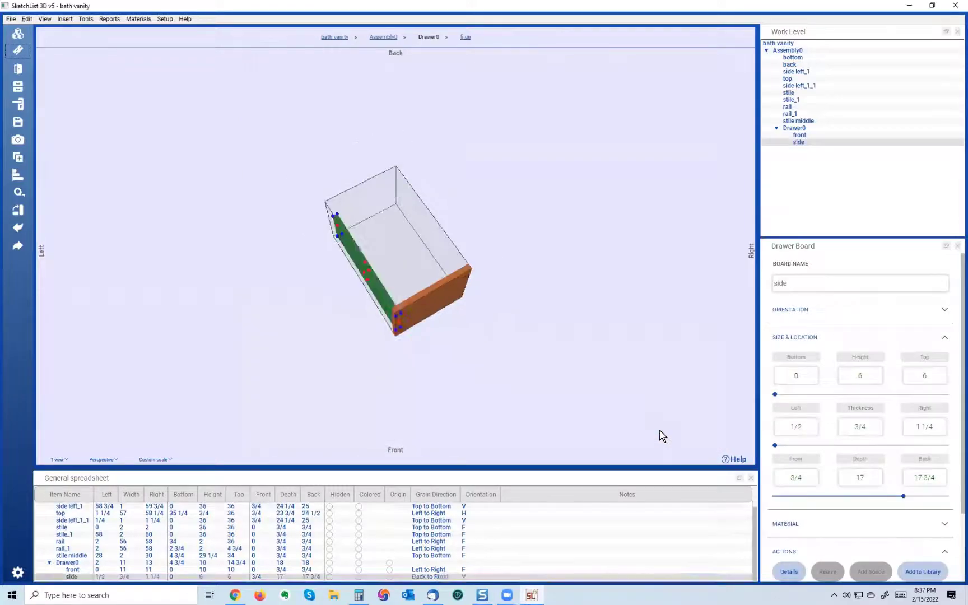
Clone and mirror the pine side board to the opposite side of the drawer.
click(456, 299)
middle_drag(474, 258, 476, 278)
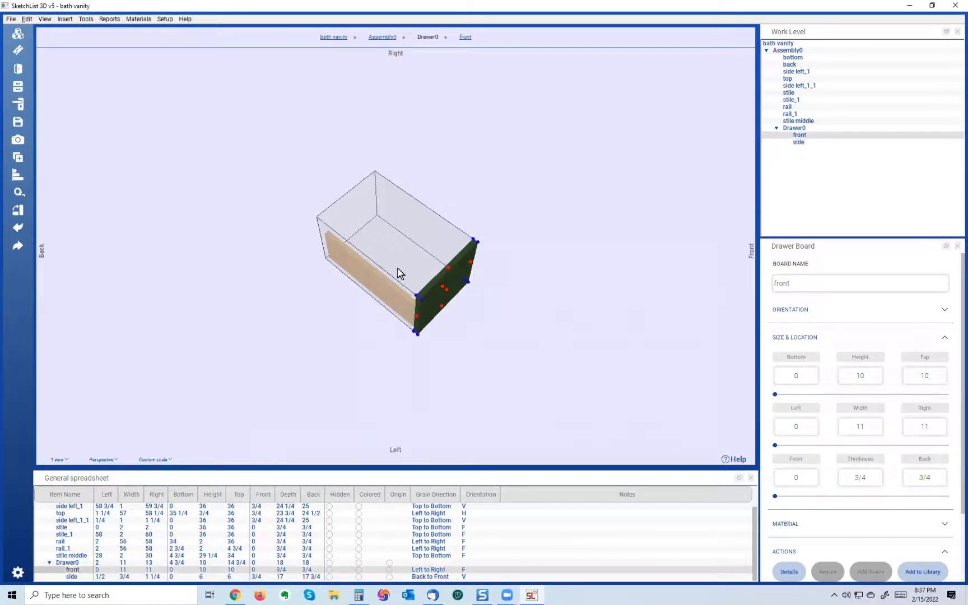
scroll(400, 273, up, 4)
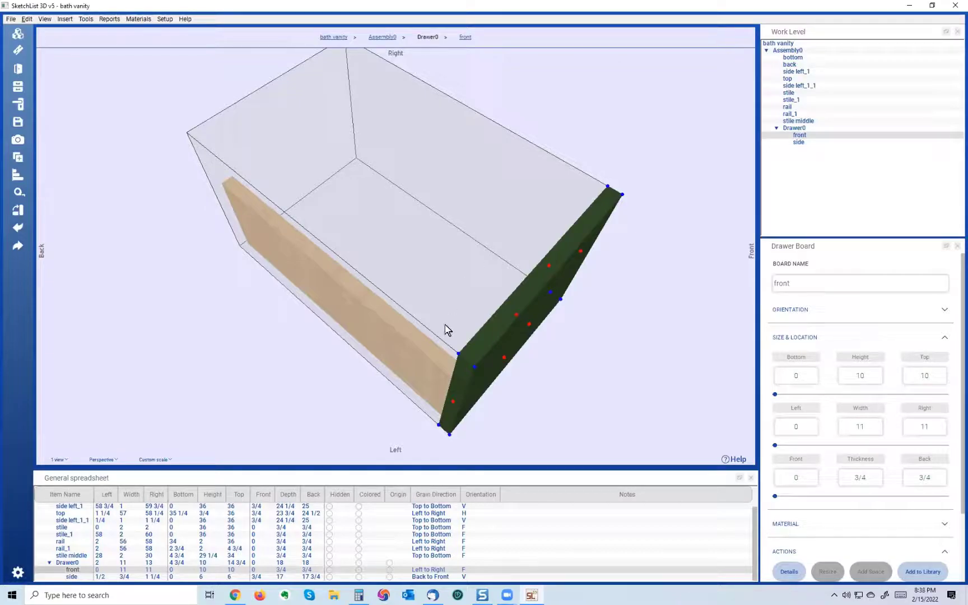
click(439, 363)
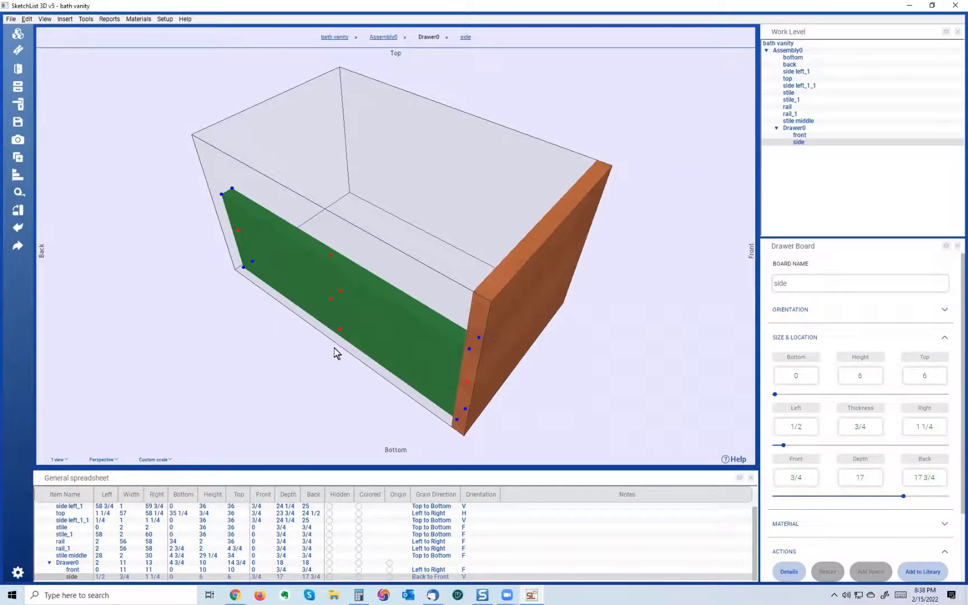
mouse_move(401, 316)
mouse_down()
mouse_move(382, 308)
mouse_move(397, 309)
mouse_up()
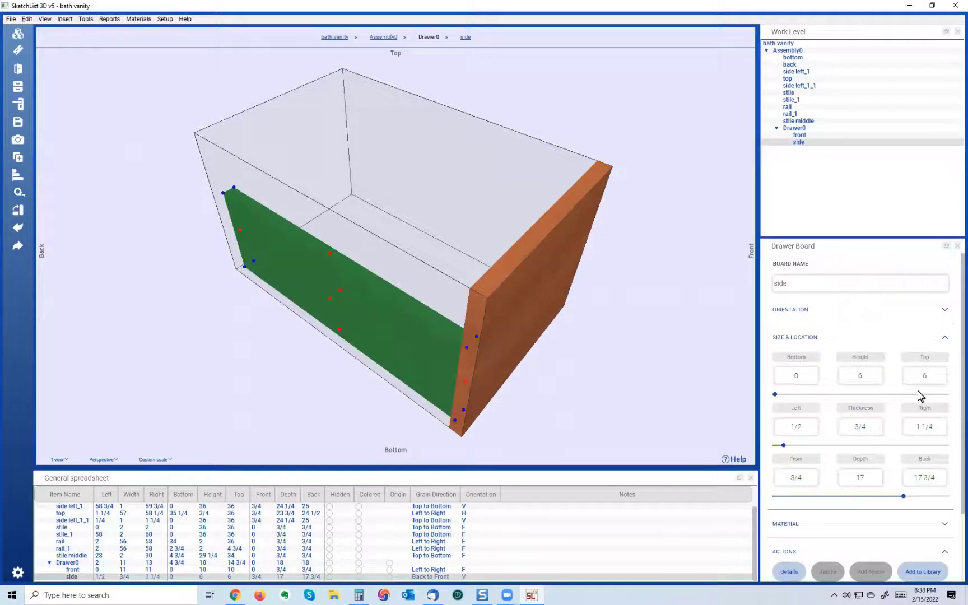
scroll(914, 391, down, 3)
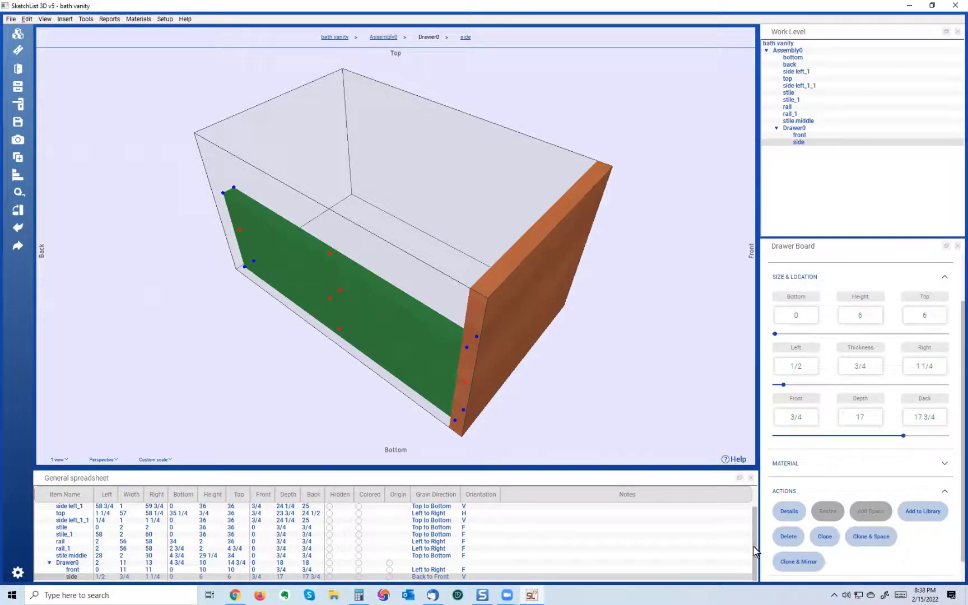
click(799, 562)
drag(455, 290, 438, 266)
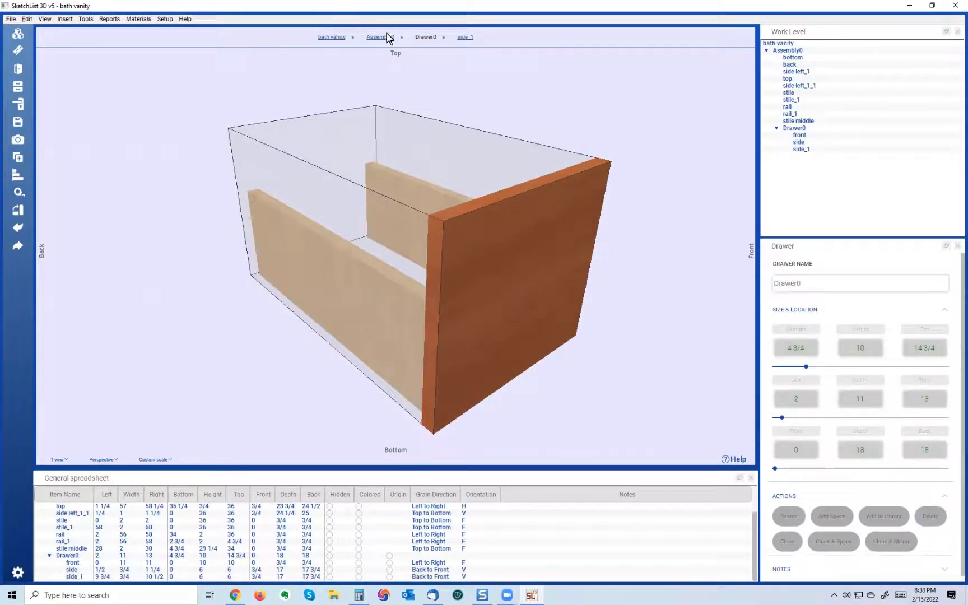
Return to the assembly and clone the drawer once from its left side with a fixed 1/8 space.
click(381, 38)
click(353, 246)
drag(372, 250, 355, 237)
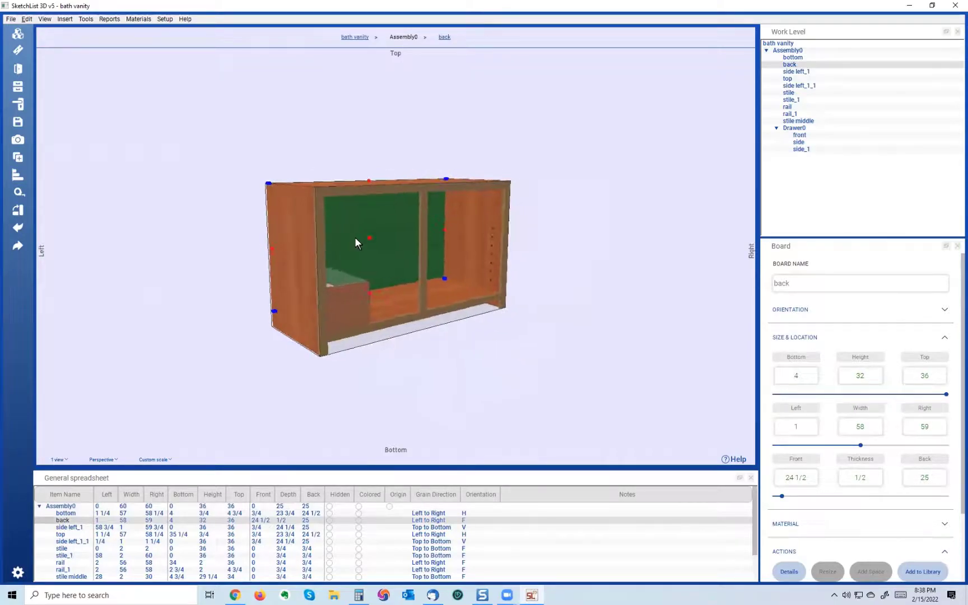
click(345, 300)
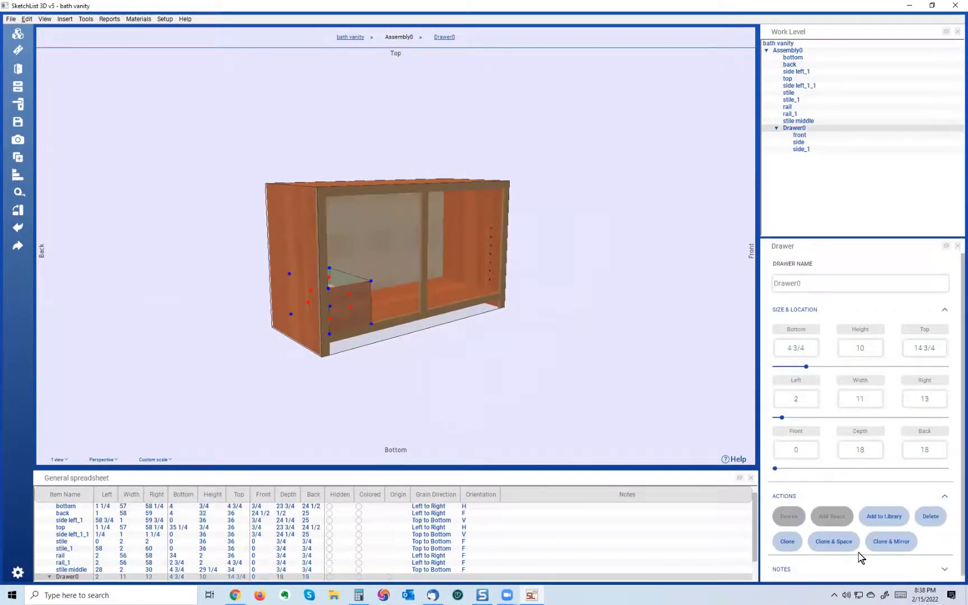
click(843, 543)
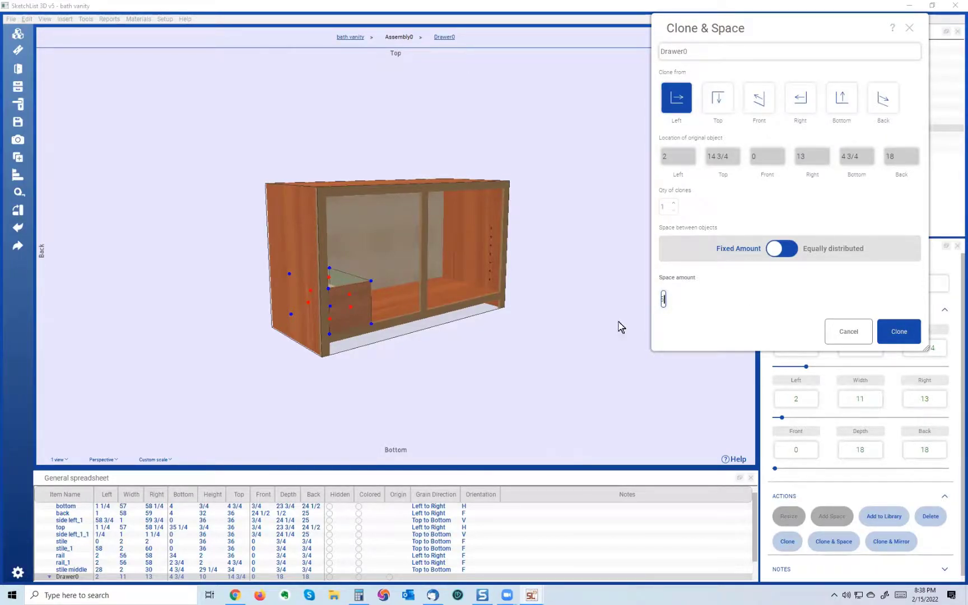
click(898, 334)
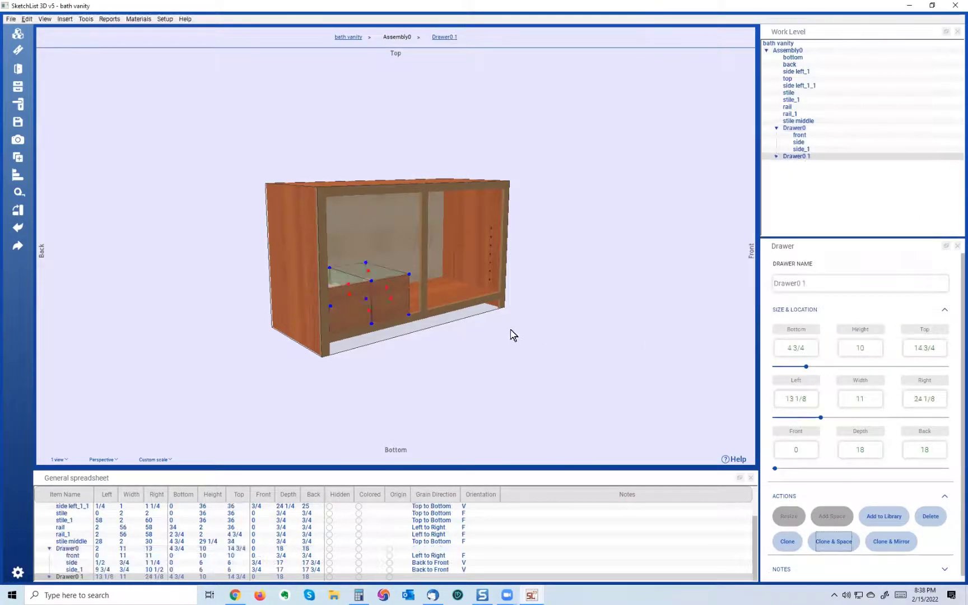
Delete the cloned drawer beside the original one.
drag(363, 289, 325, 307)
scroll(333, 299, up, 3)
click(377, 287)
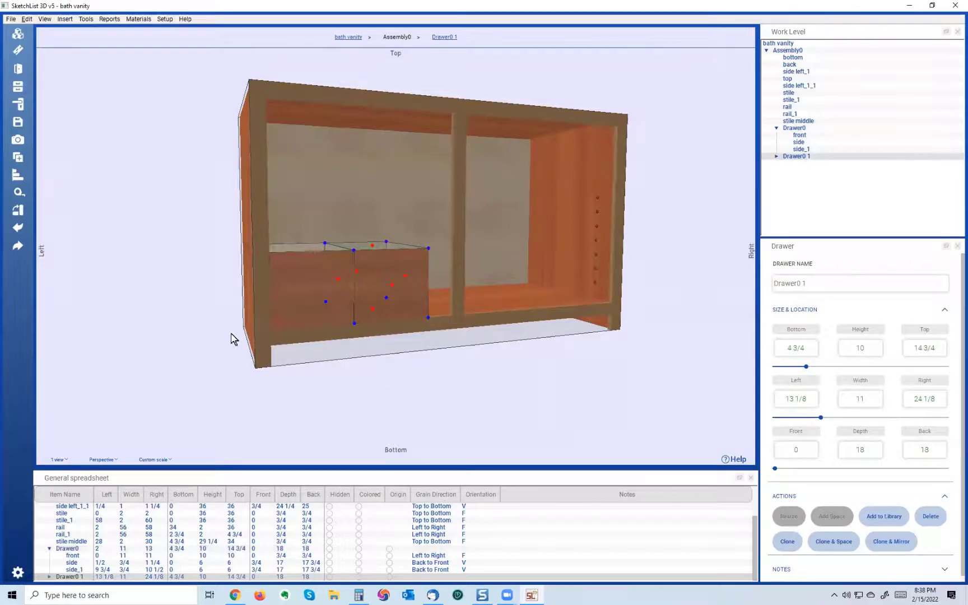
key(Delete)
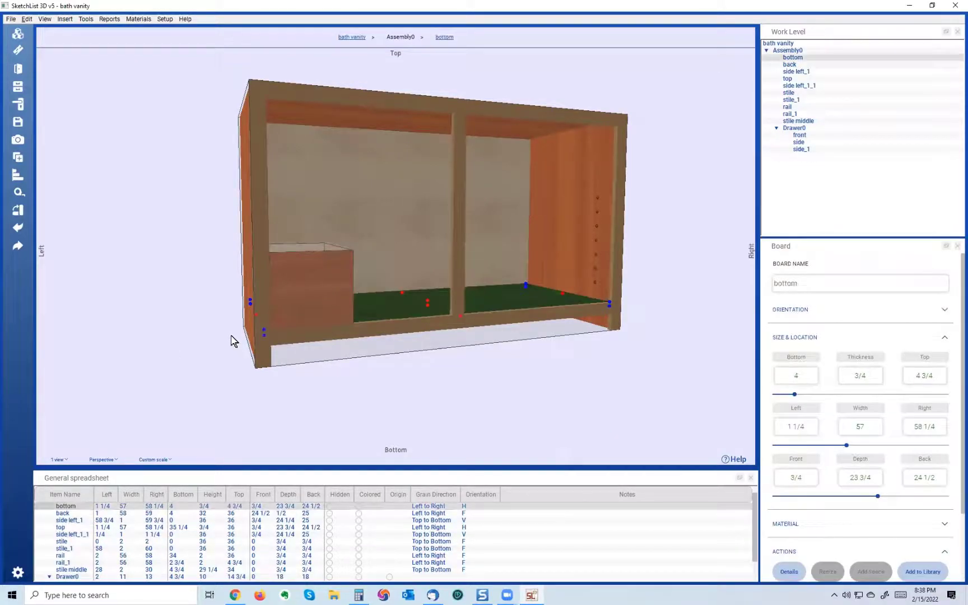
Resize the remaining drawer from its right side to a width of 13.
click(294, 290)
drag(287, 296, 336, 287)
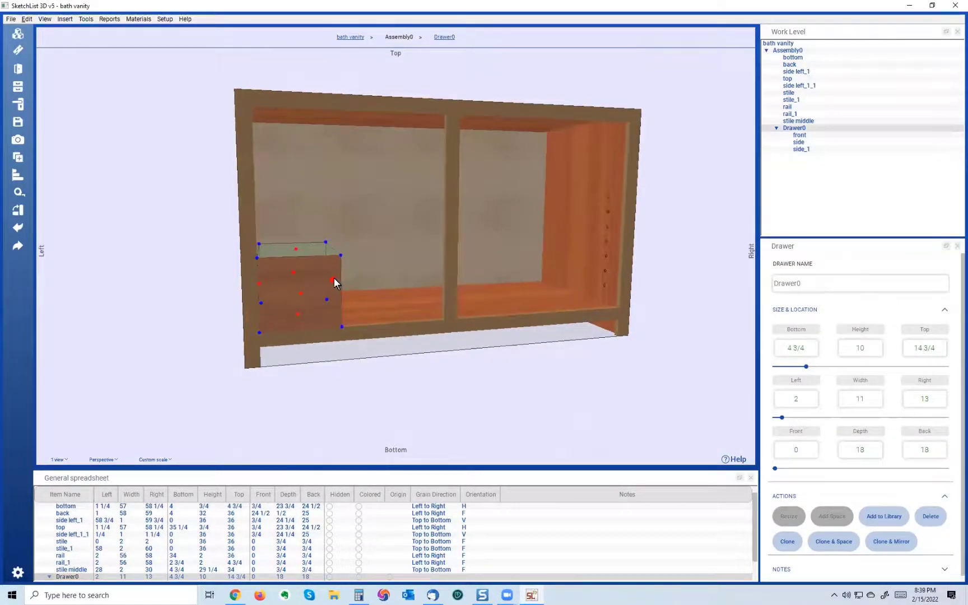
click(334, 277)
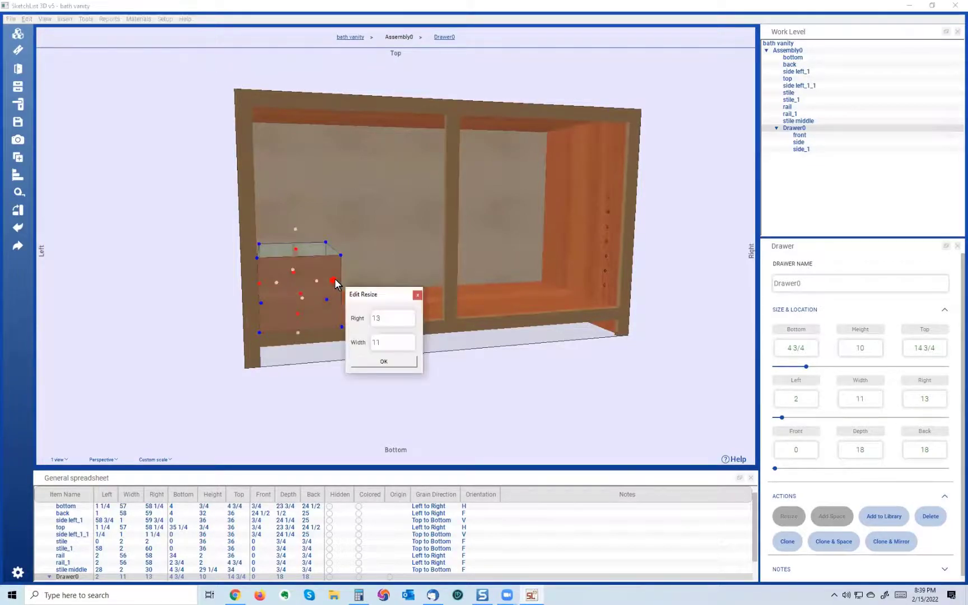
double_click(397, 338)
text(13)
click(395, 363)
Try to clone and mirror the drawer to the cabinet's opposite end, and undo the mirrored copy.
click(894, 536)
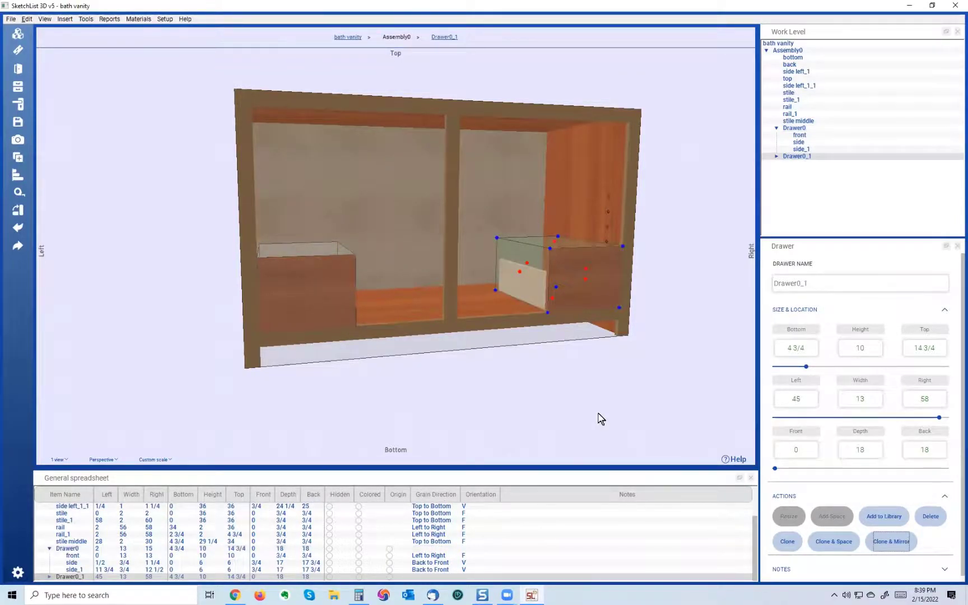
key(ctrl+z)
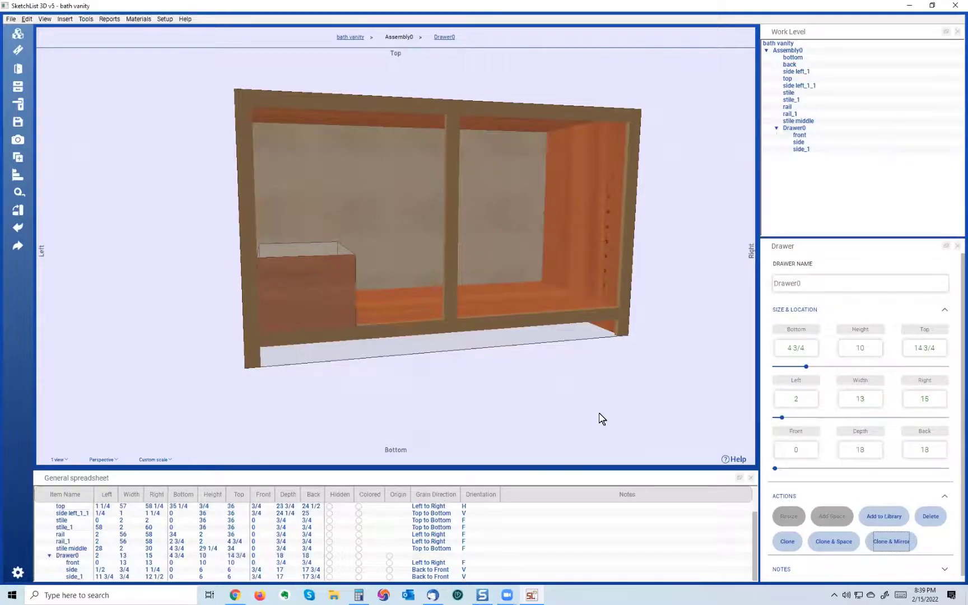
Clone the 13-wide drawer once from its left side with a fixed space of 1/8.
click(304, 287)
click(832, 542)
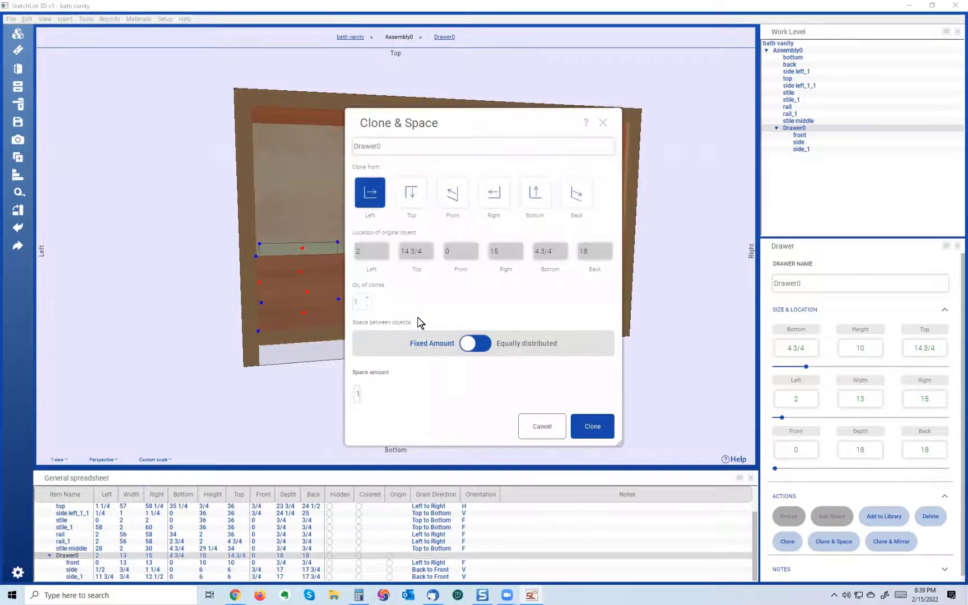
click(358, 395)
click(583, 425)
drag(279, 297, 319, 318)
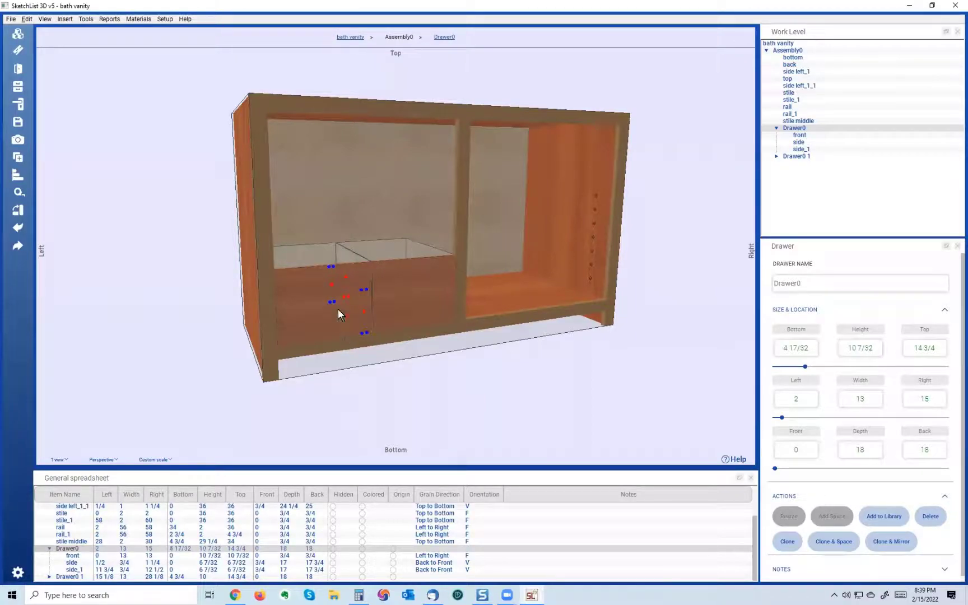
Clone the second drawer once from its left side with a fixed space of 2, past the middle stile.
click(313, 306)
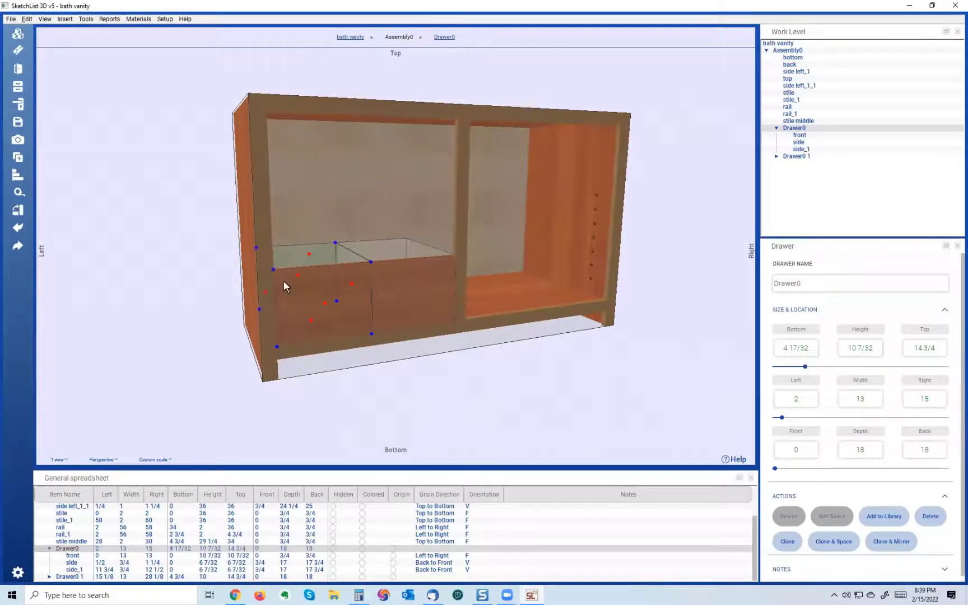
click(430, 296)
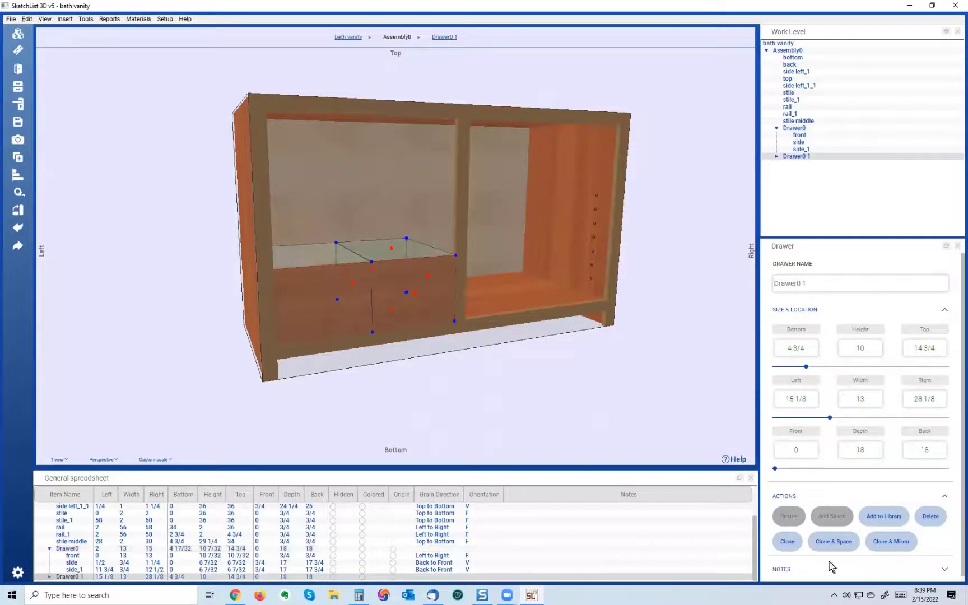
click(833, 542)
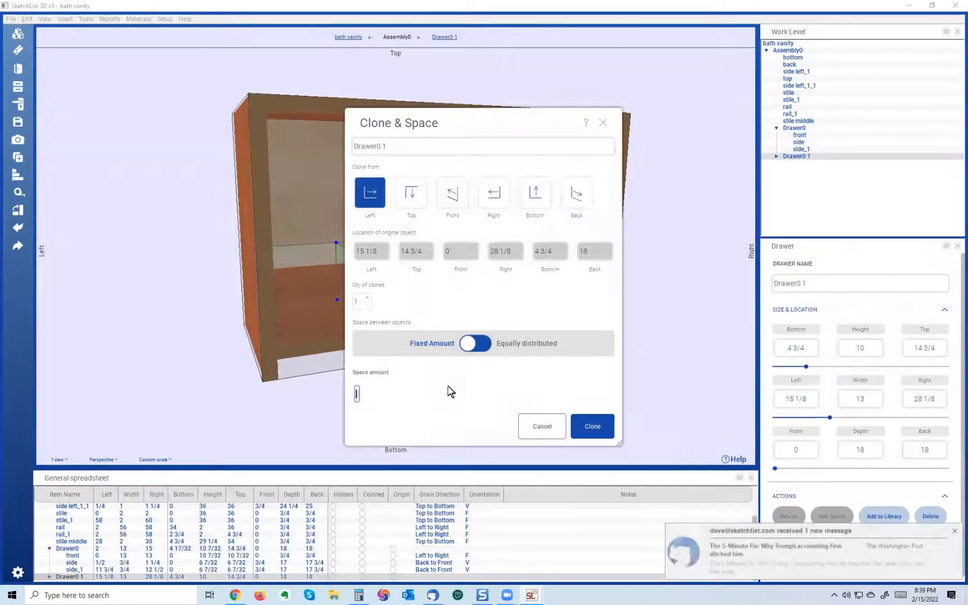
click(593, 430)
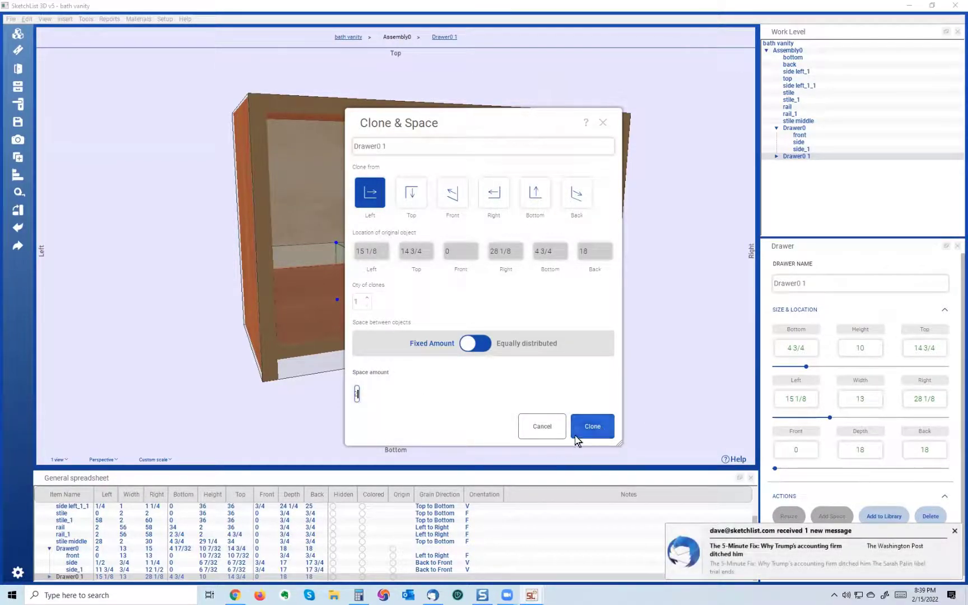
drag(331, 299, 489, 274)
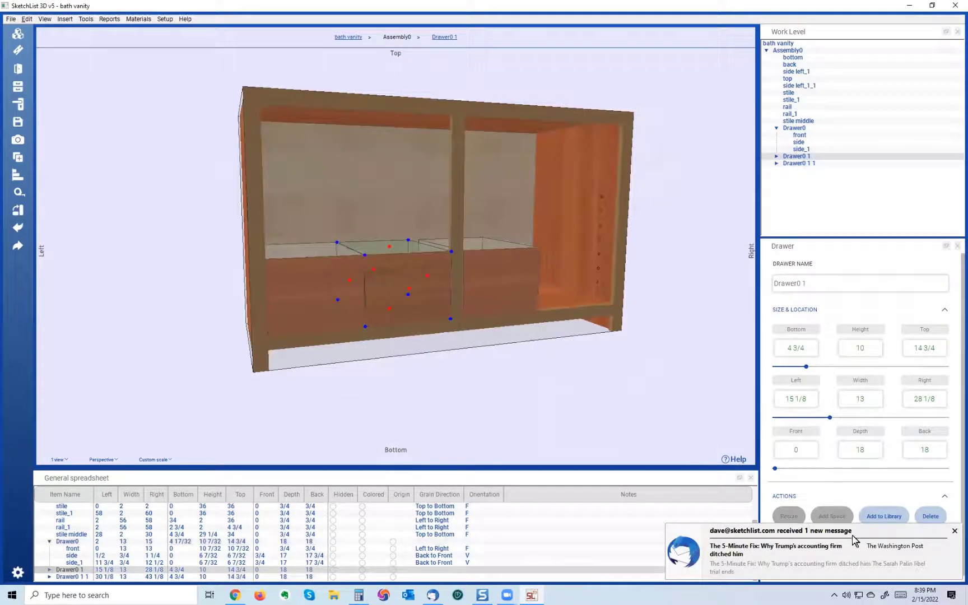
Examine the row of drawers and the face frame from several angles, at both assembly and project level.
click(955, 530)
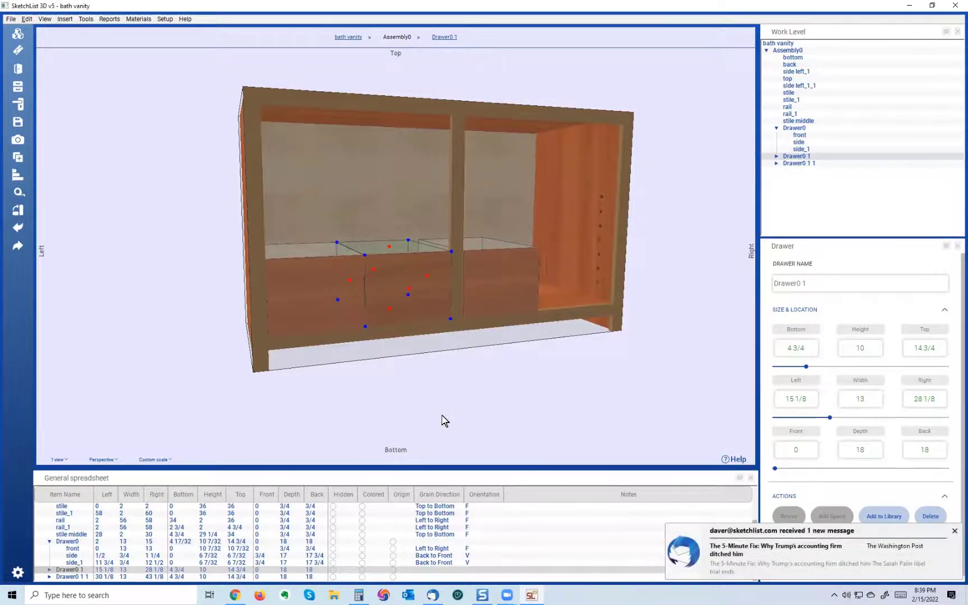
drag(400, 290, 357, 326)
click(357, 324)
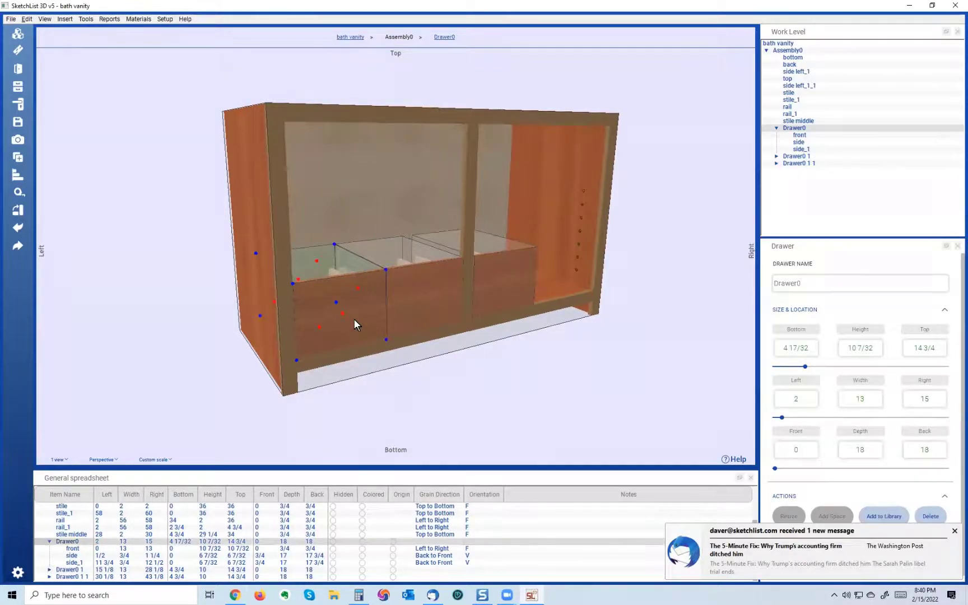
drag(354, 313, 348, 318)
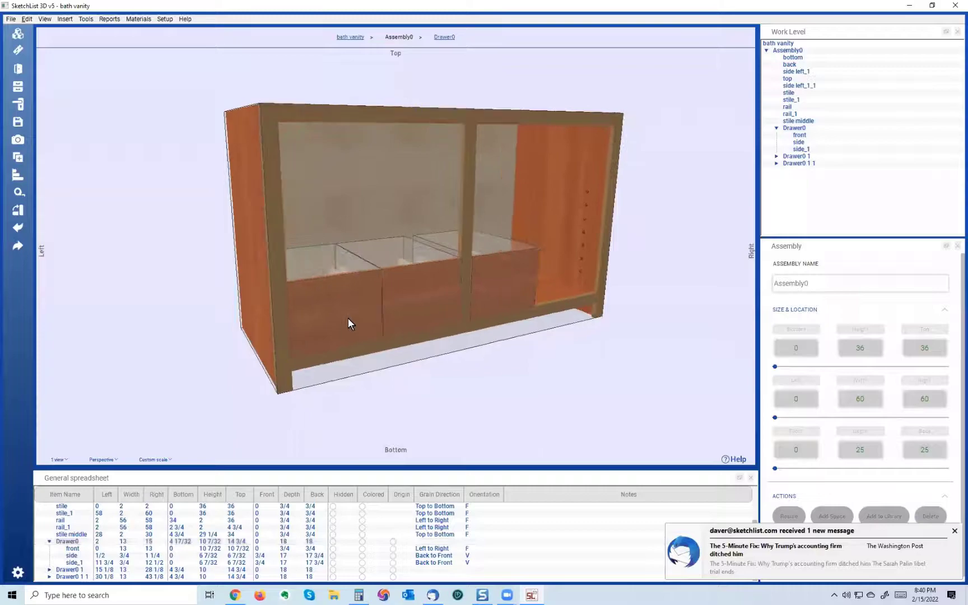
click(350, 323)
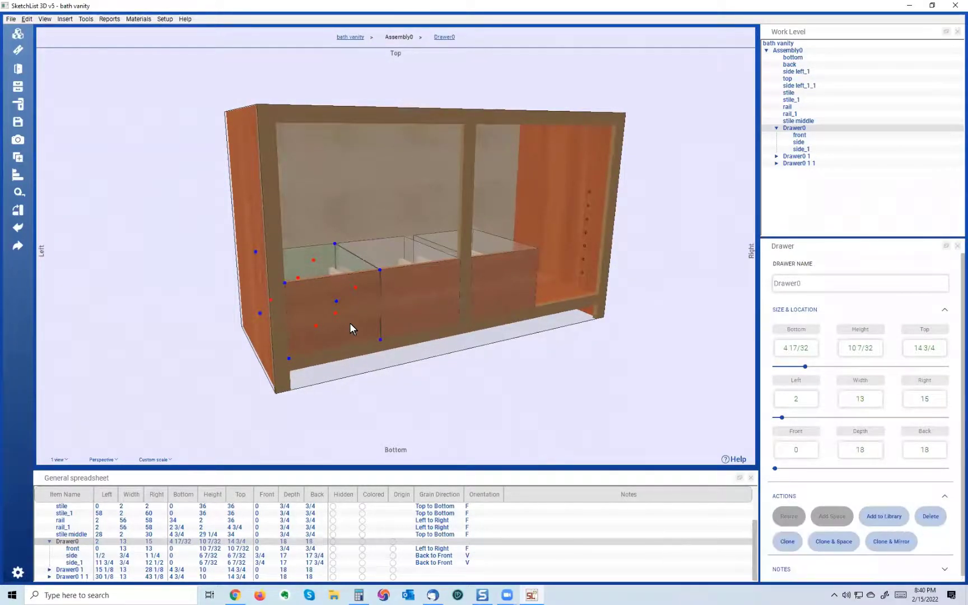
mouse_move(384, 306)
mouse_down()
mouse_move(362, 306)
mouse_move(378, 322)
mouse_up()
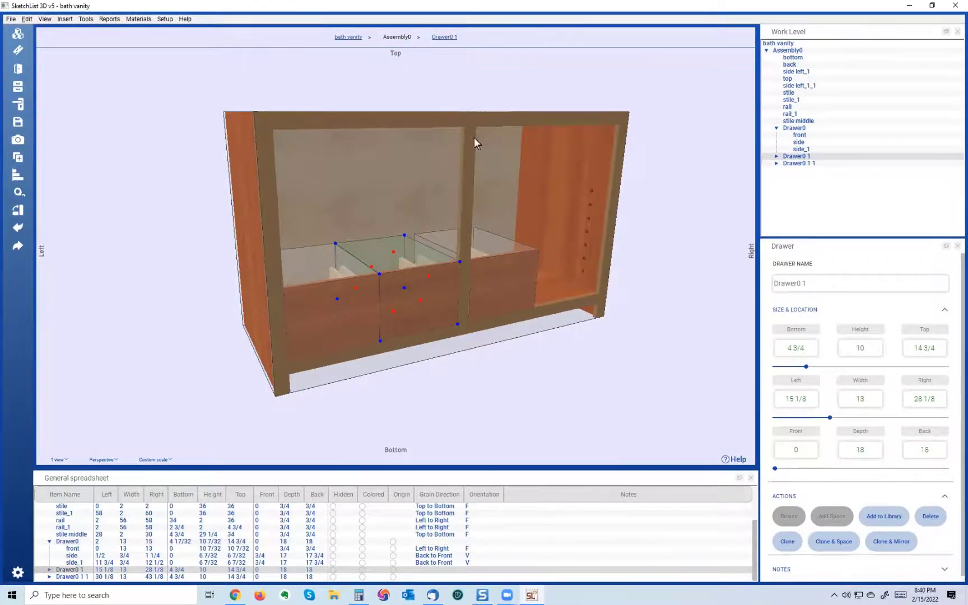
click(347, 37)
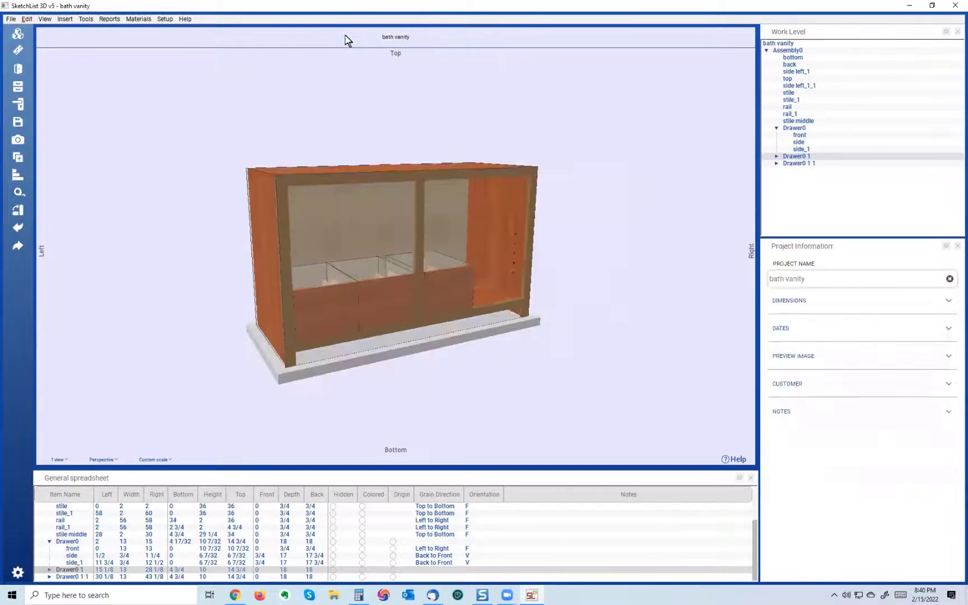
double_click(372, 256)
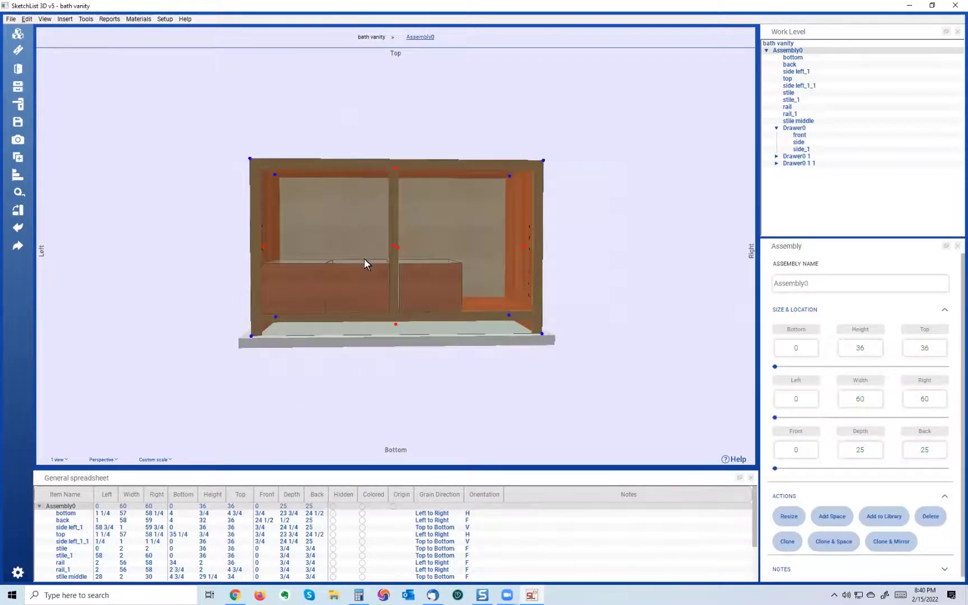
middle_drag(363, 254, 367, 261)
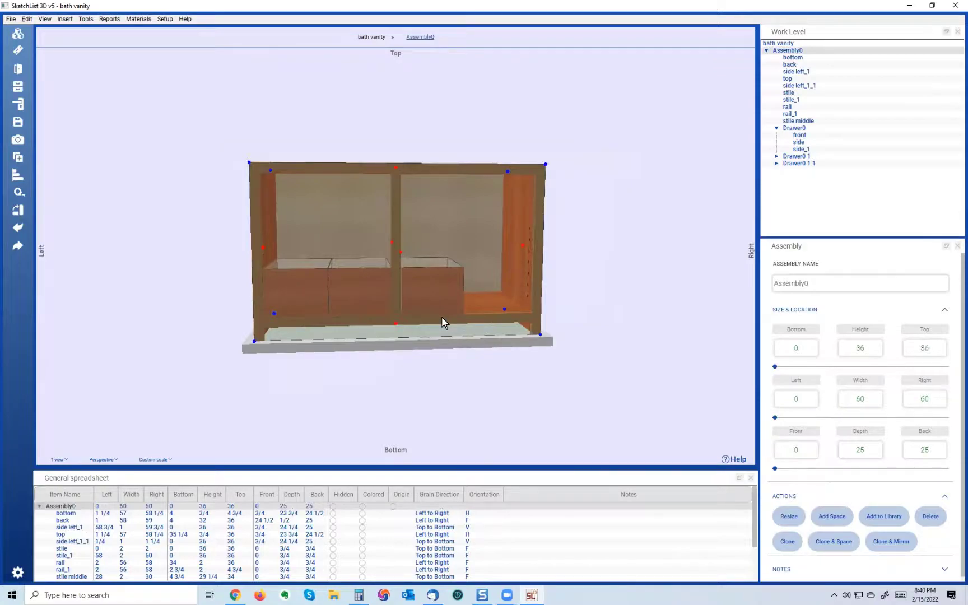
drag(411, 300, 459, 303)
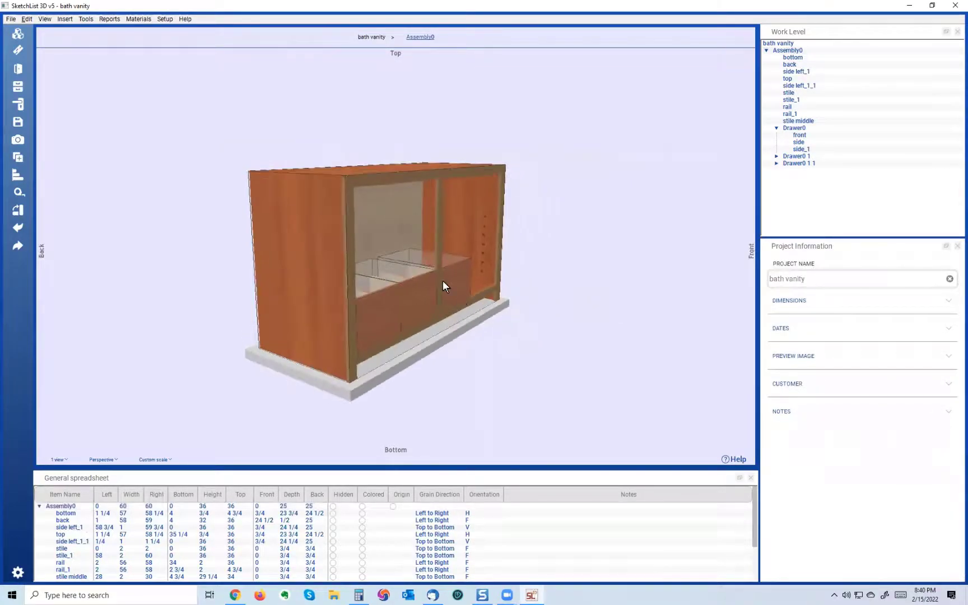
Try to resize the whole cabinet assembly from its front to a depth of 22, and undo the resize.
click(352, 226)
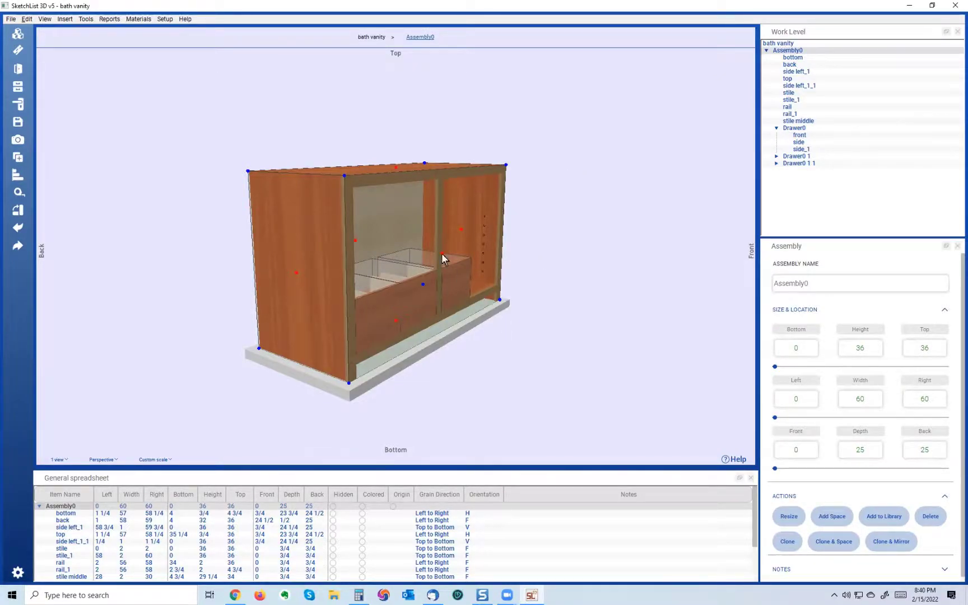
drag(442, 253, 438, 254)
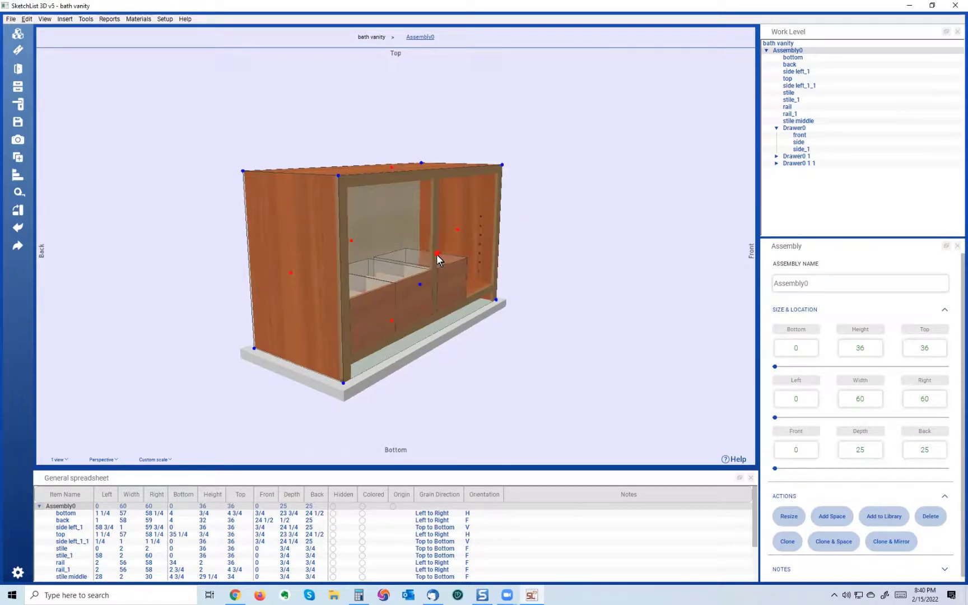
click(436, 255)
click(495, 323)
double_click(495, 320)
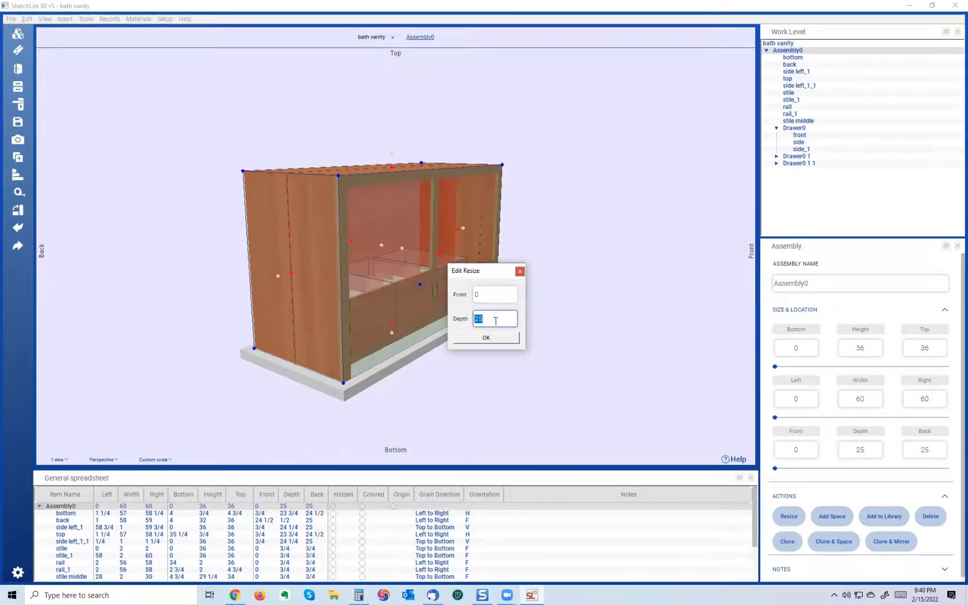
text(22)
click(493, 337)
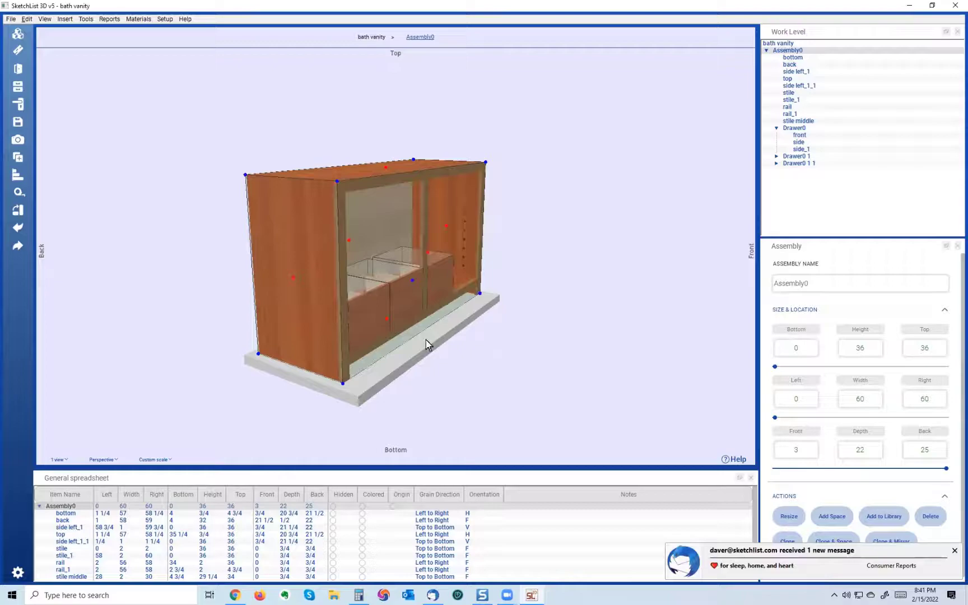
key(ctrl+z)
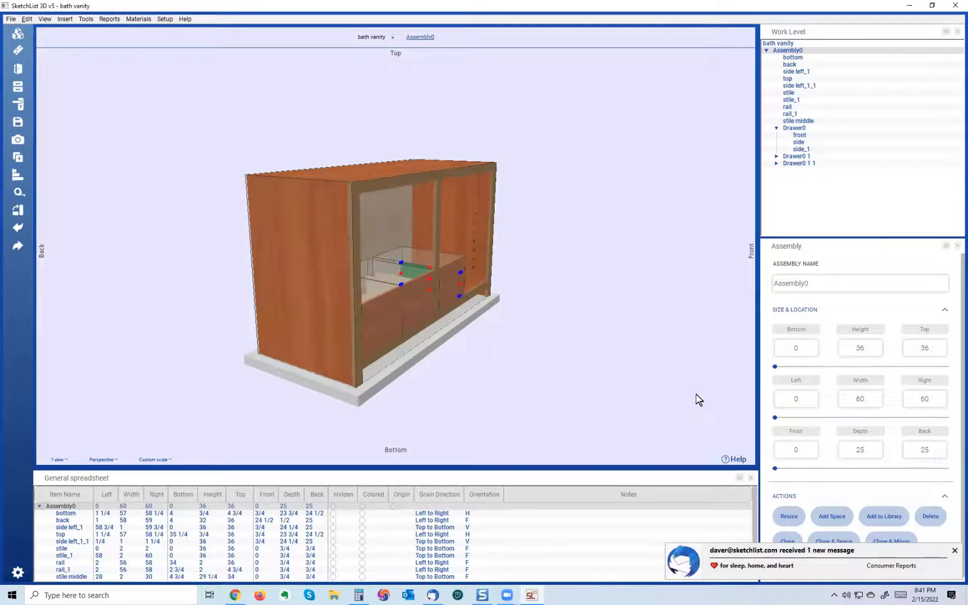
click(731, 391)
click(447, 271)
scroll(859, 443, down, 1)
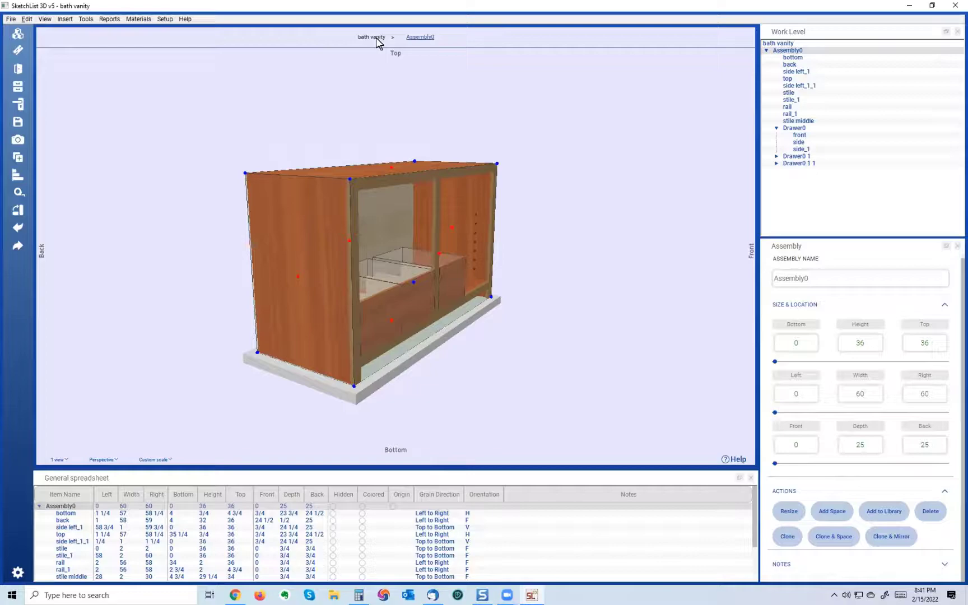
Set the bath vanity project's depth to 30 and select the cabinet assembly.
click(783, 44)
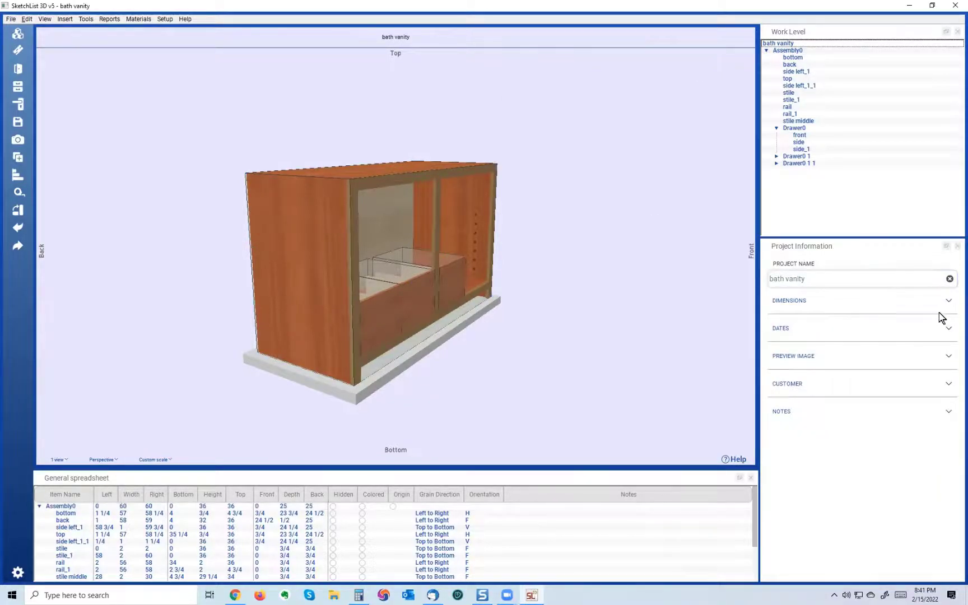
click(889, 301)
click(915, 331)
double_click(915, 331)
text(30)
key(Return)
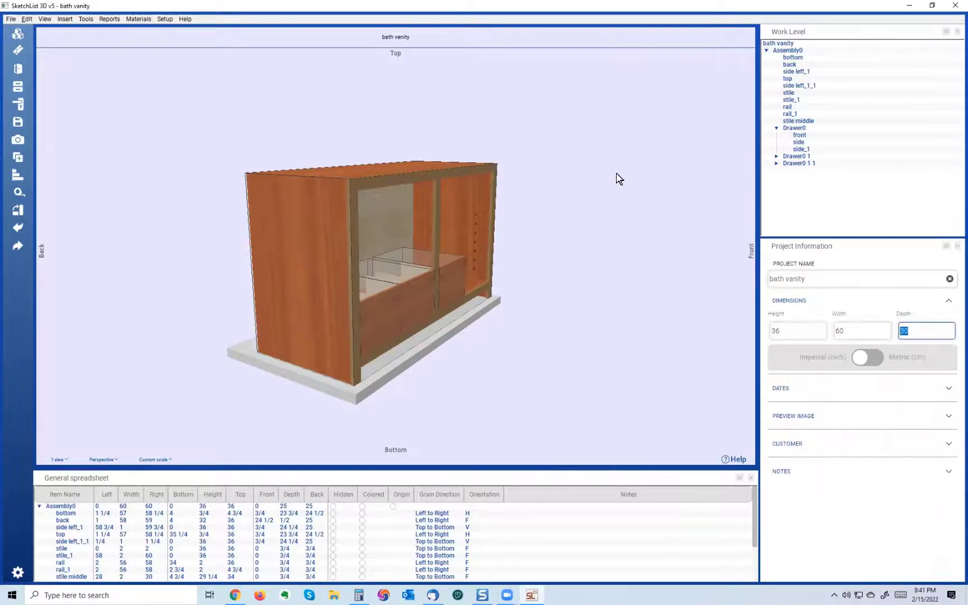
click(325, 276)
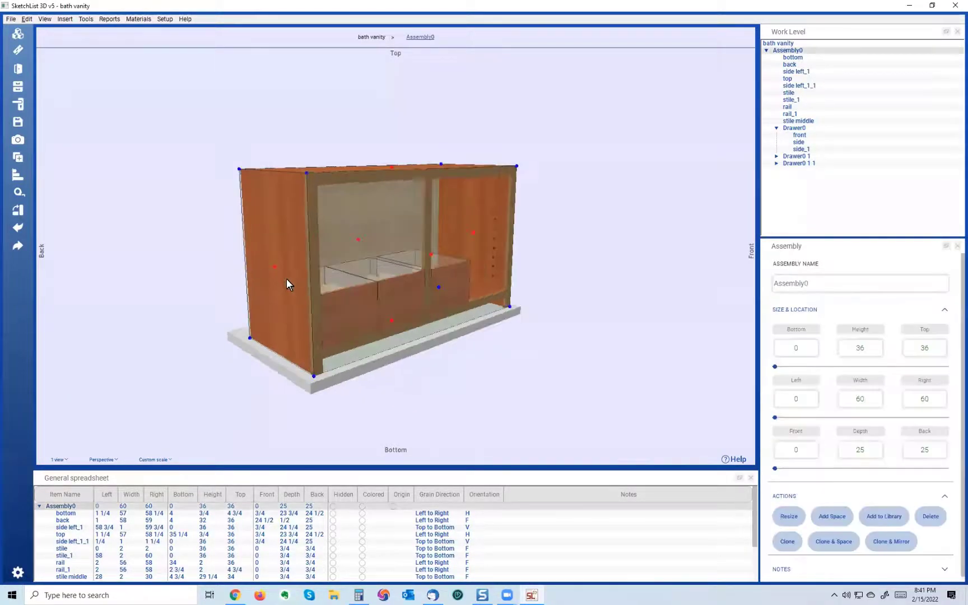
Add 3 of space to the cabinet assembly in the back direction, bringing its depth to 28.
click(838, 520)
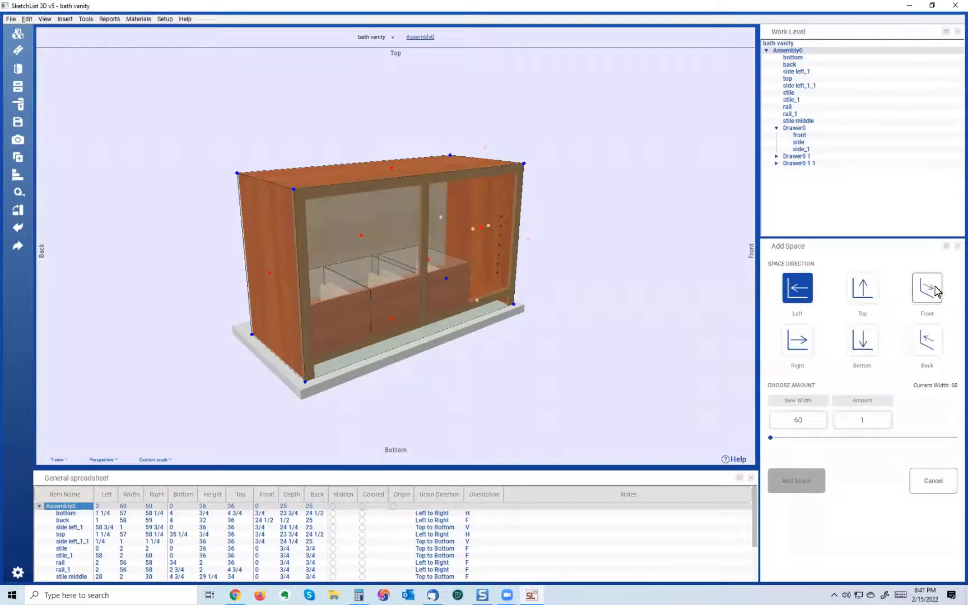
click(929, 343)
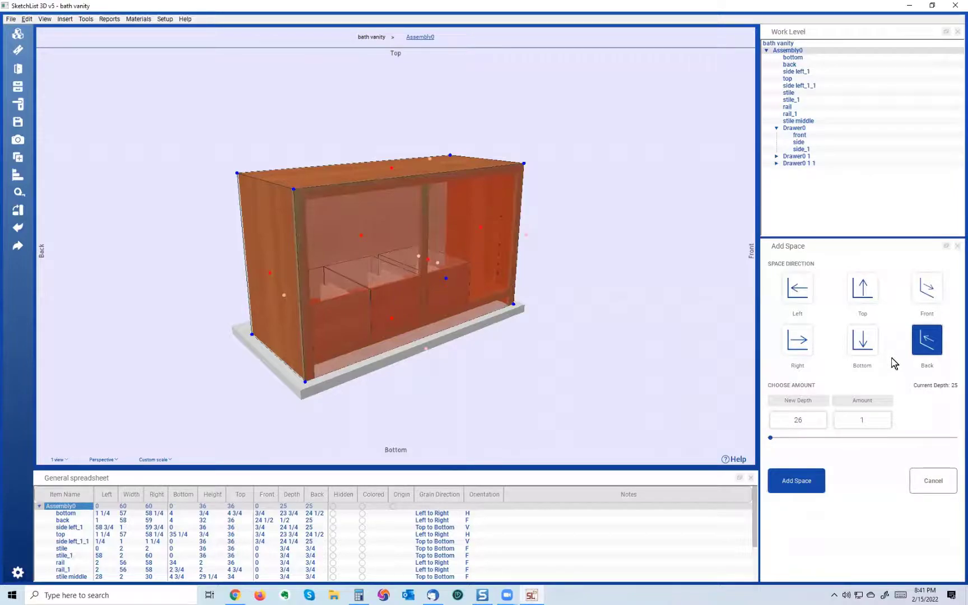
click(848, 418)
double_click(867, 419)
text(3)
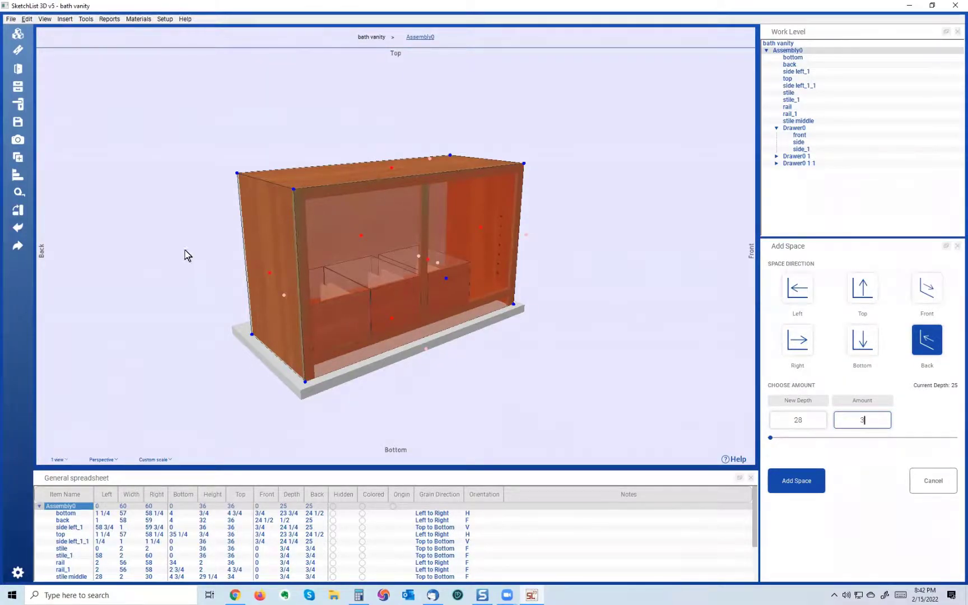
click(811, 482)
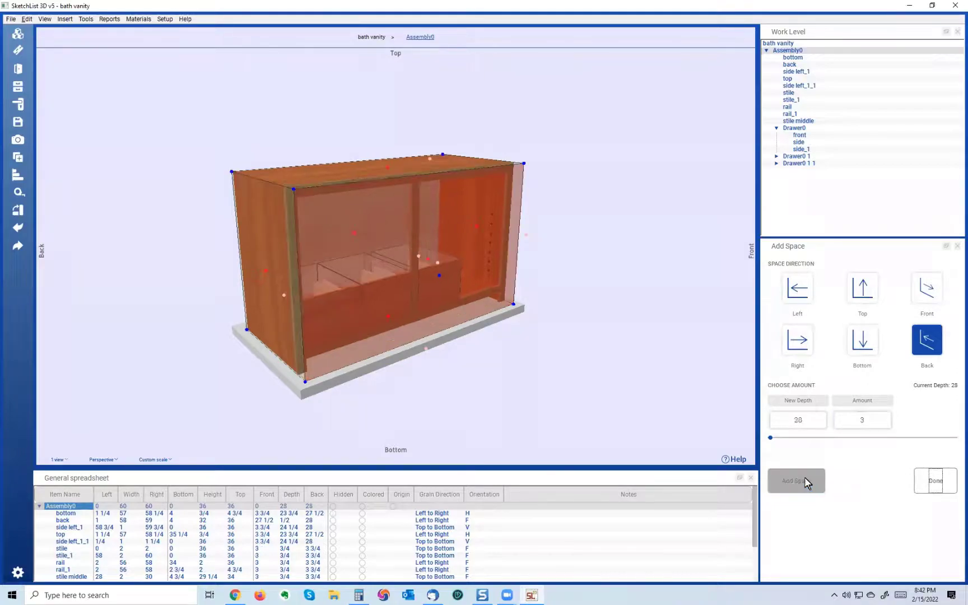
drag(412, 319, 383, 331)
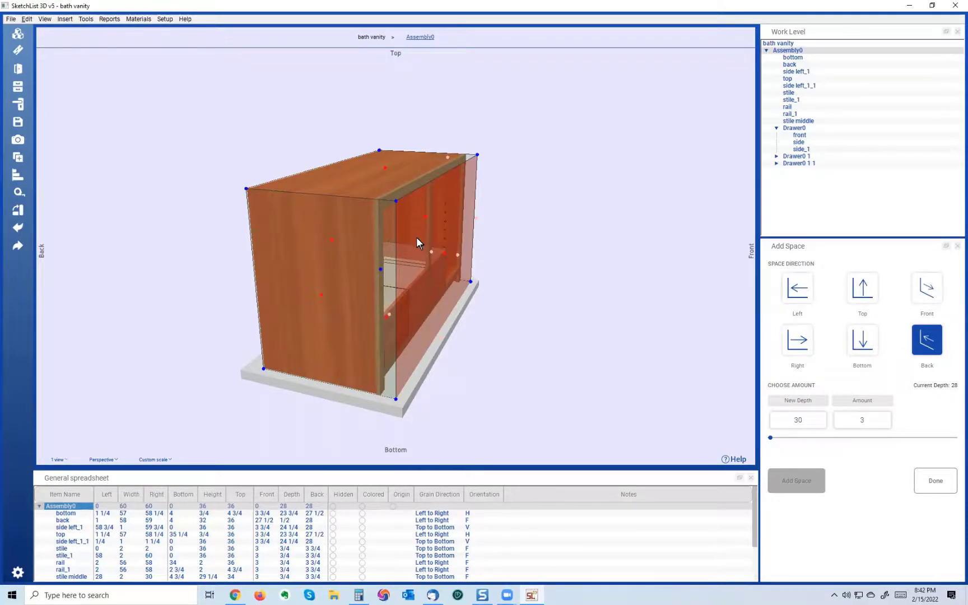
drag(448, 118, 446, 115)
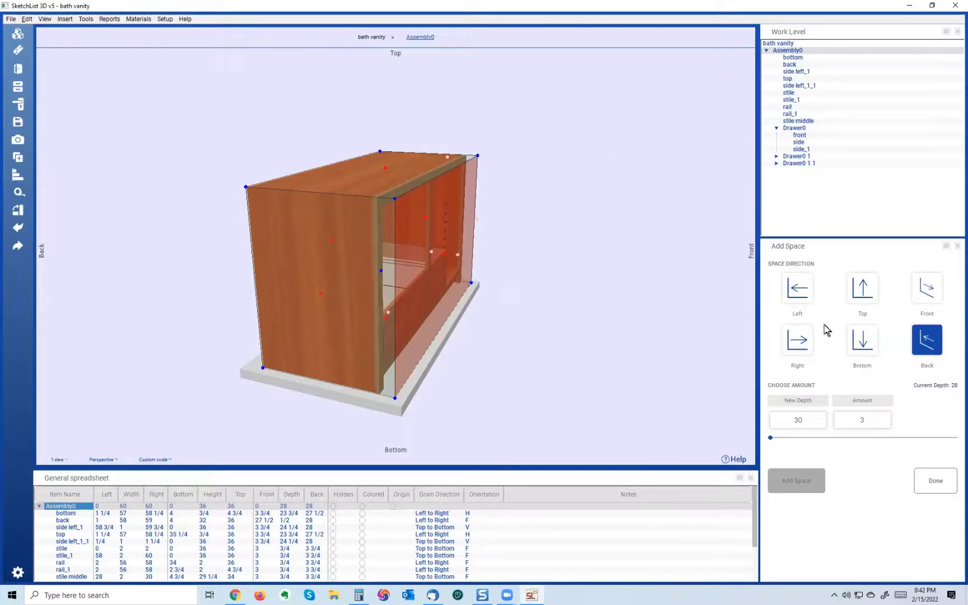
click(937, 481)
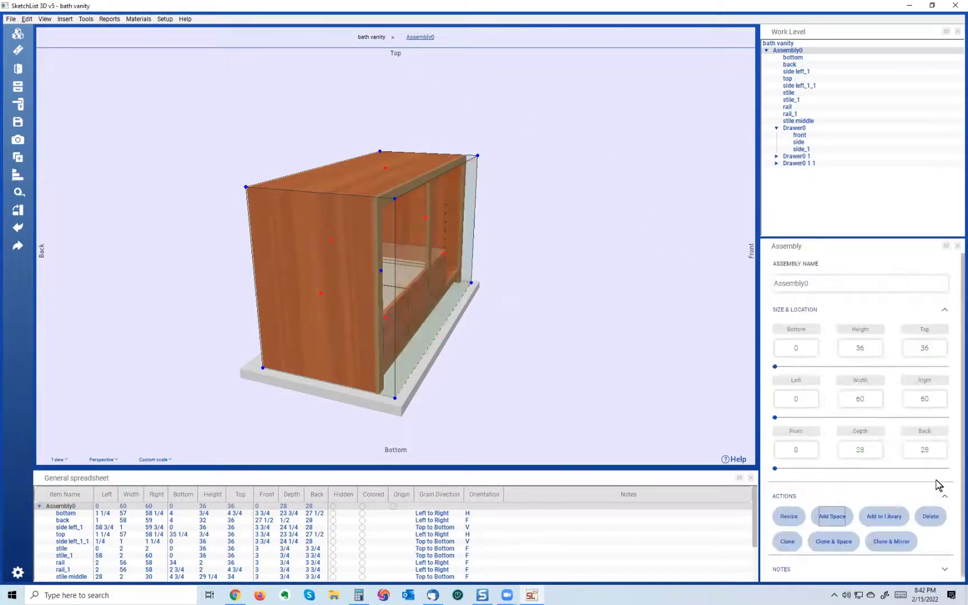
Turn on the display of points of origin for the cabinet assembly and leave Add Space without adding anything.
click(834, 517)
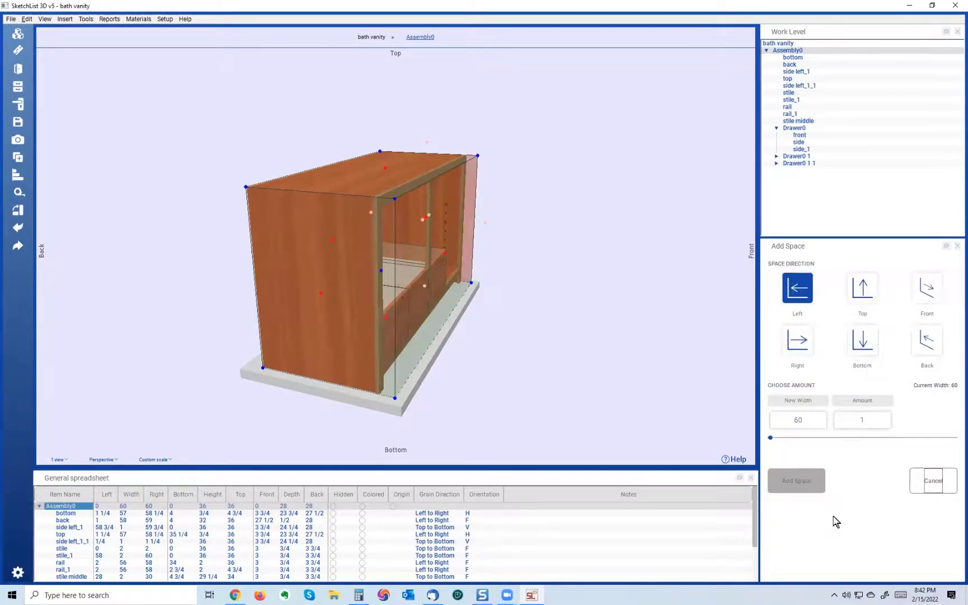
drag(389, 273, 339, 315)
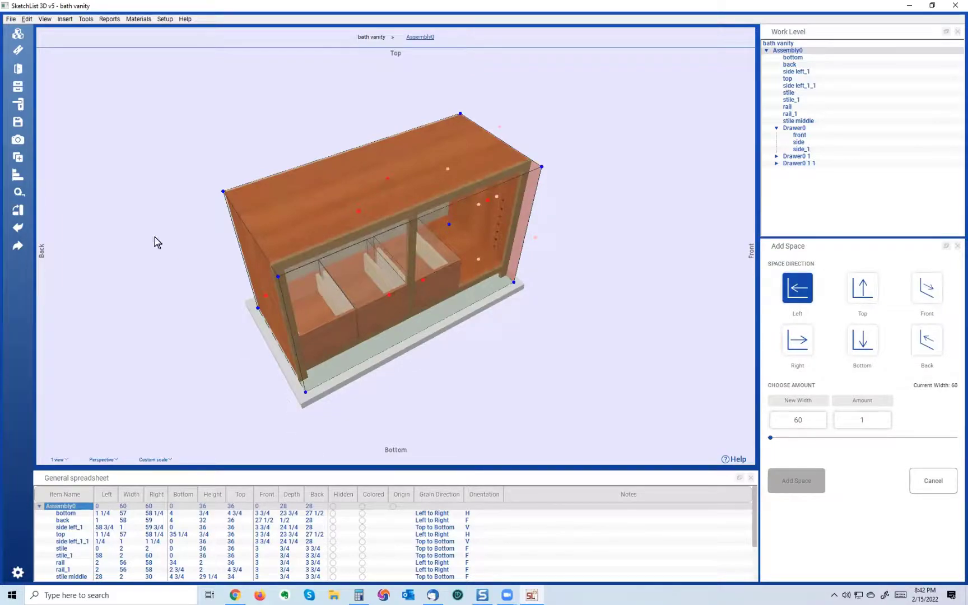
click(19, 193)
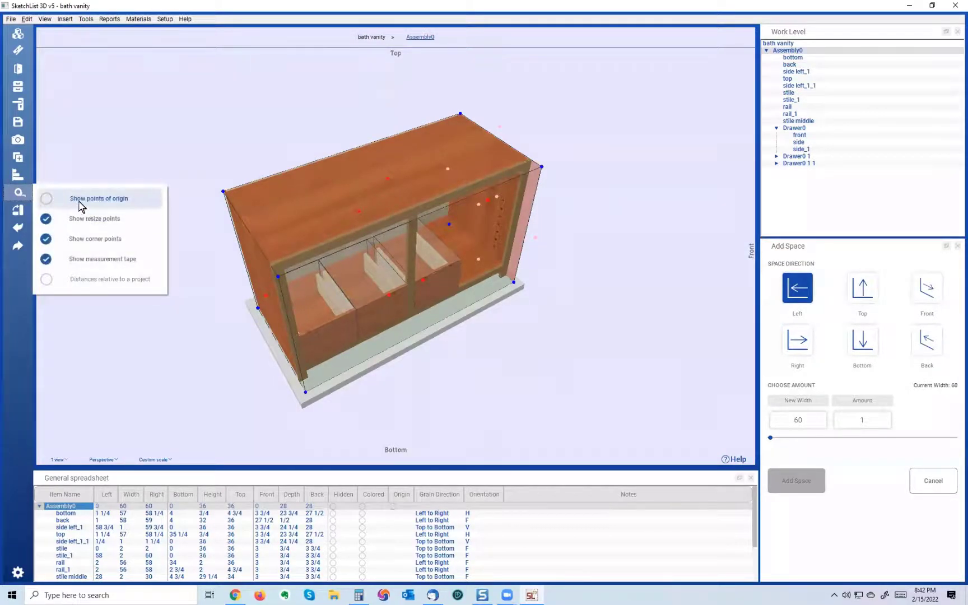
click(79, 203)
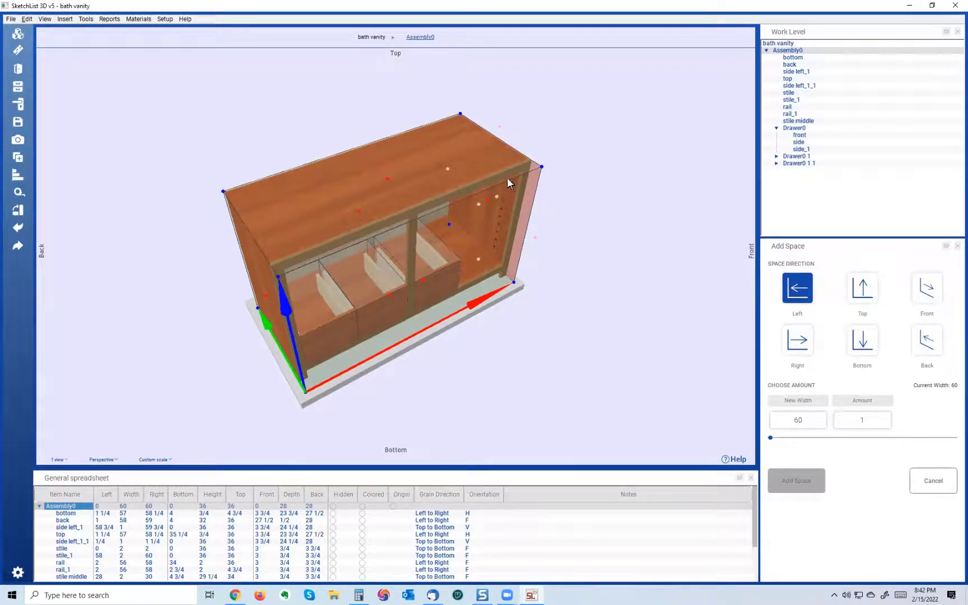
middle_drag(359, 196, 292, 229)
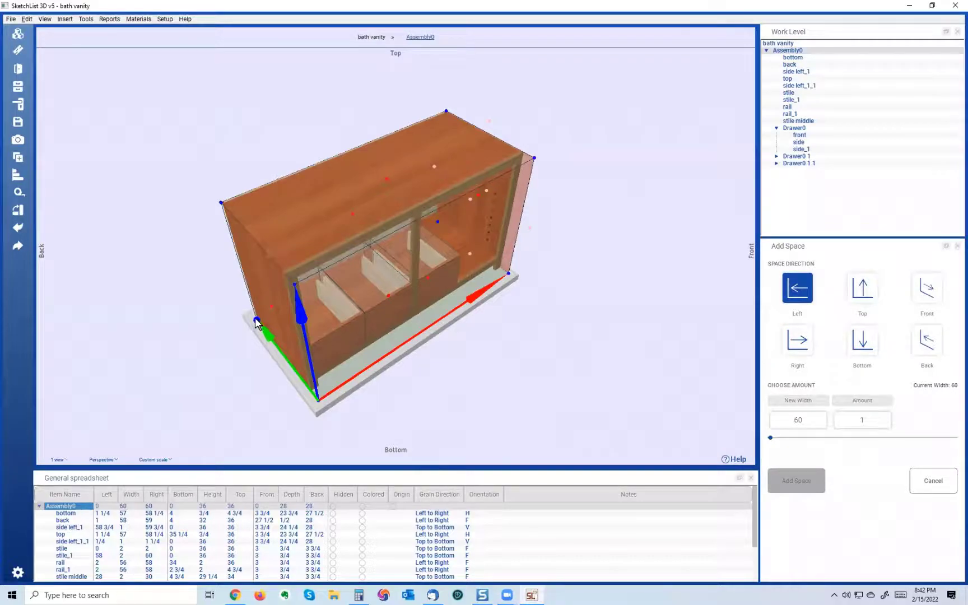
drag(255, 319, 253, 319)
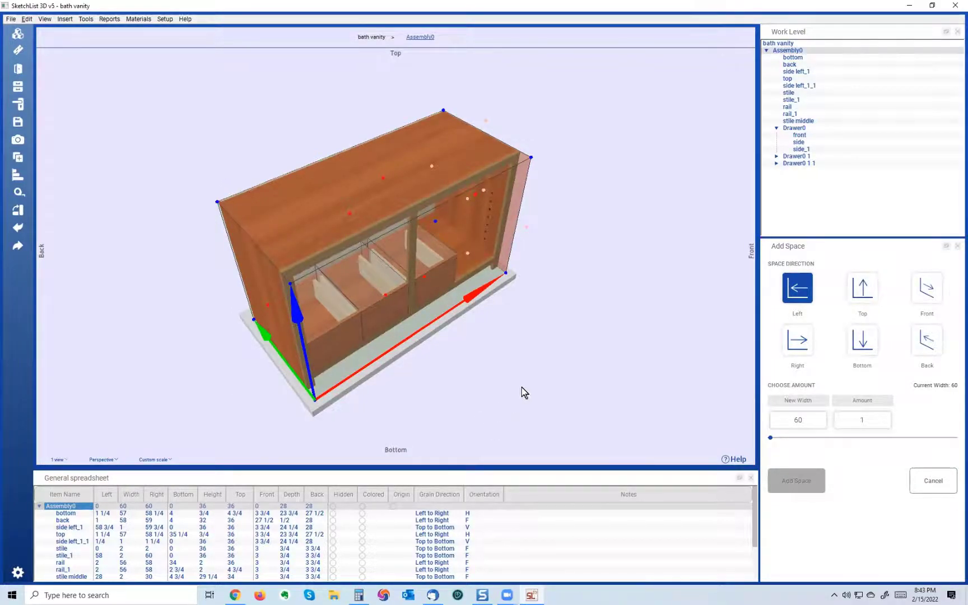
click(937, 483)
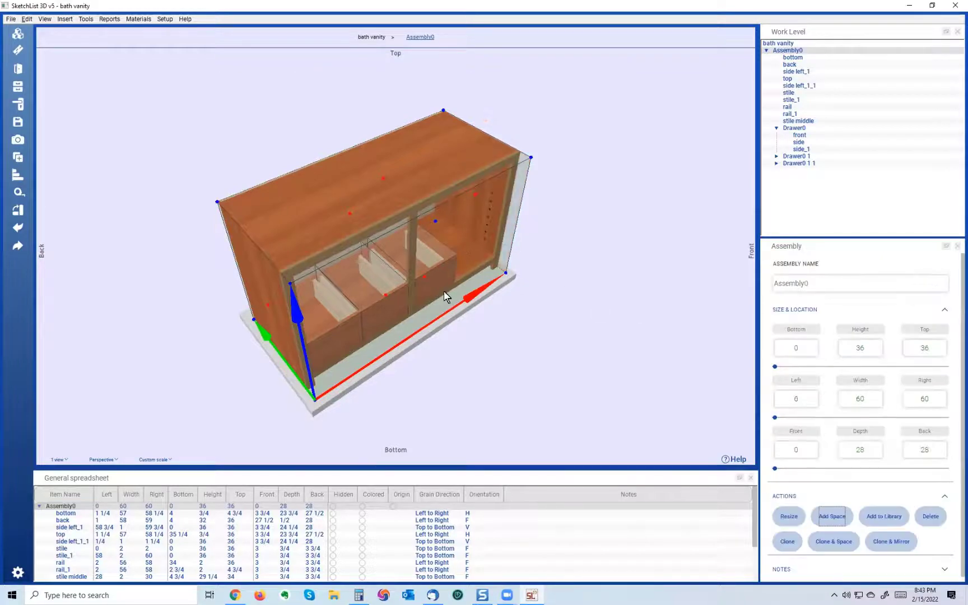
Try setting the cabinet assembly's back position to 30 in the spreadsheet, and undo the change.
click(410, 287)
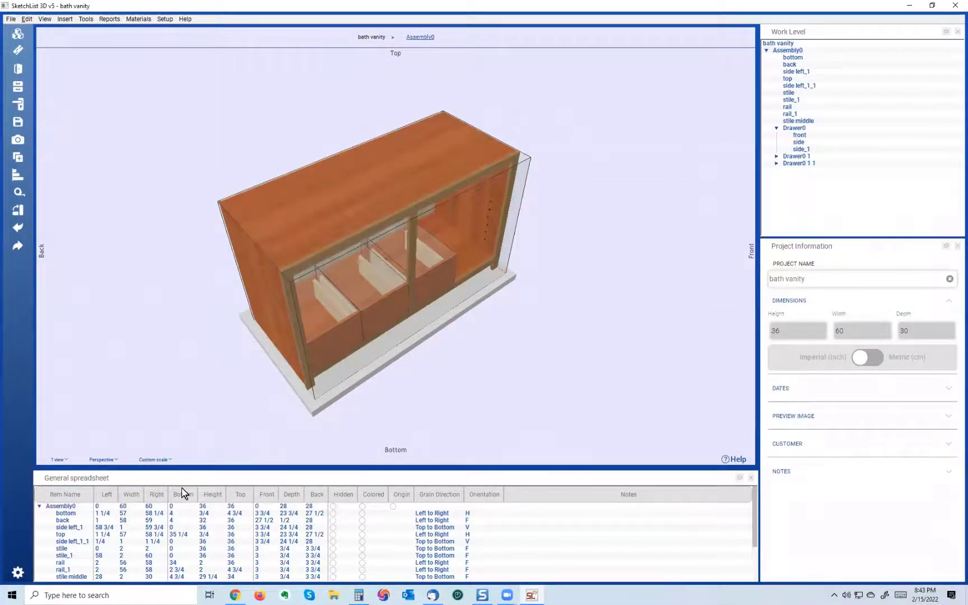
click(319, 506)
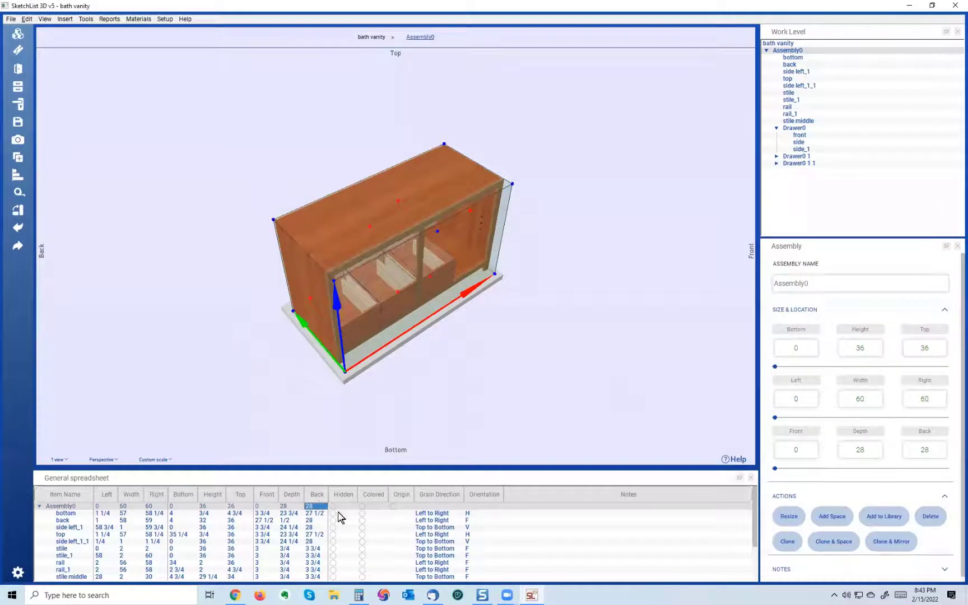
text(30)
key(Return)
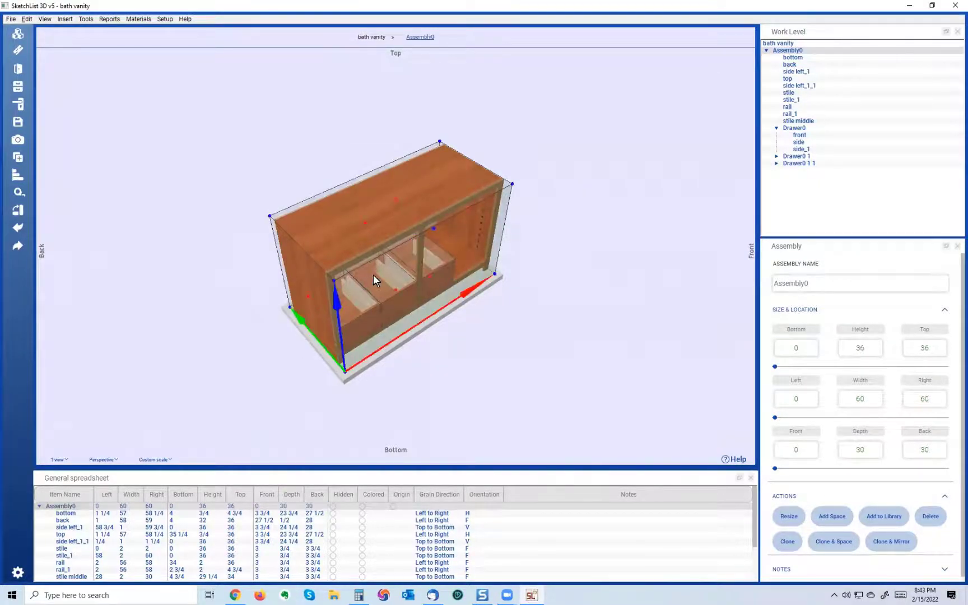
drag(366, 279, 408, 267)
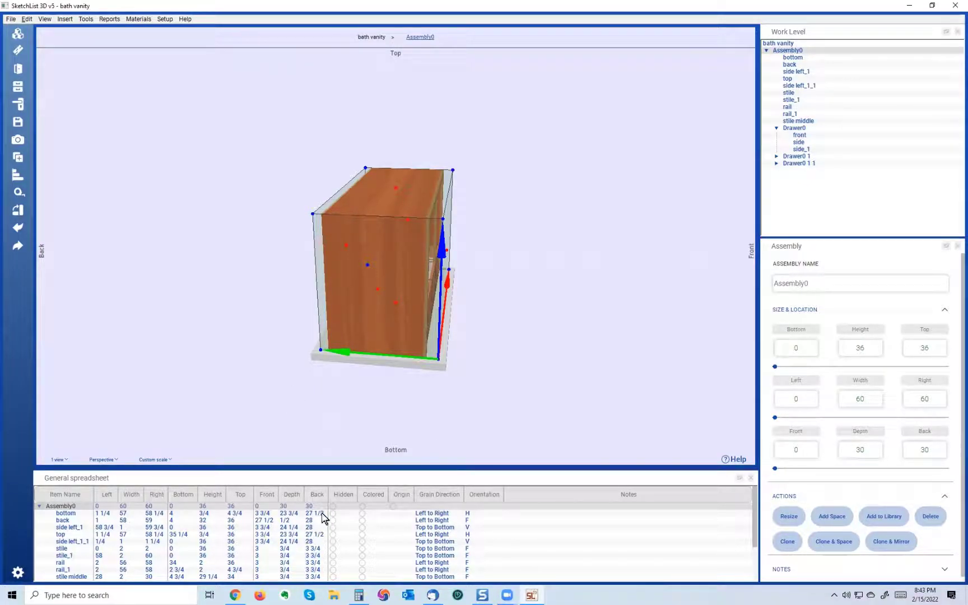
click(317, 507)
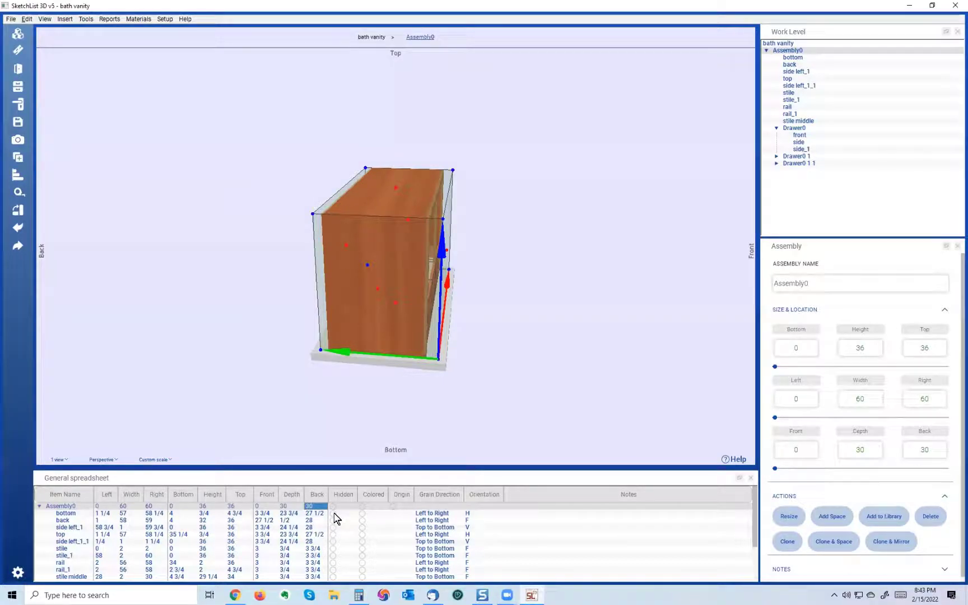
click(369, 436)
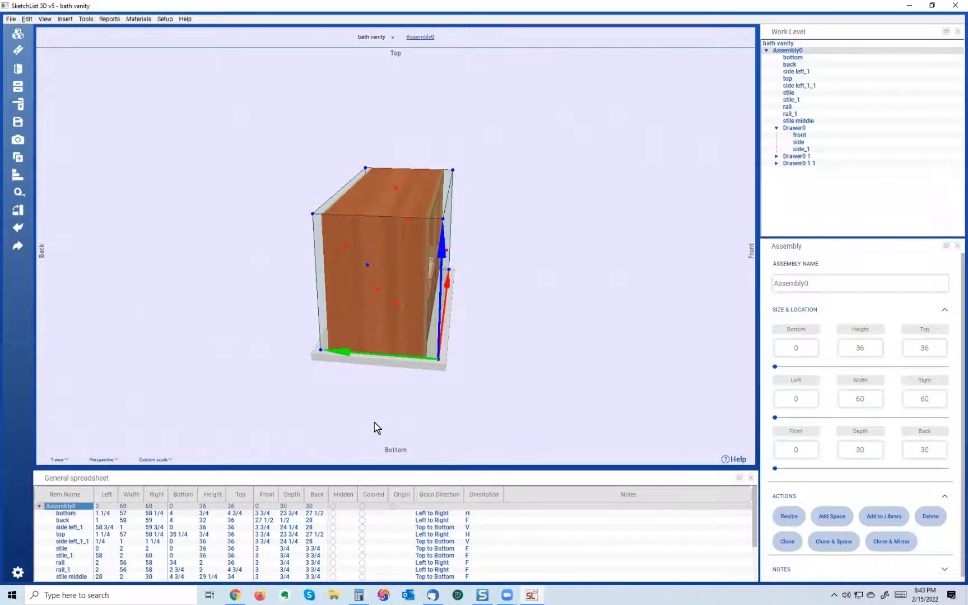
click(373, 417)
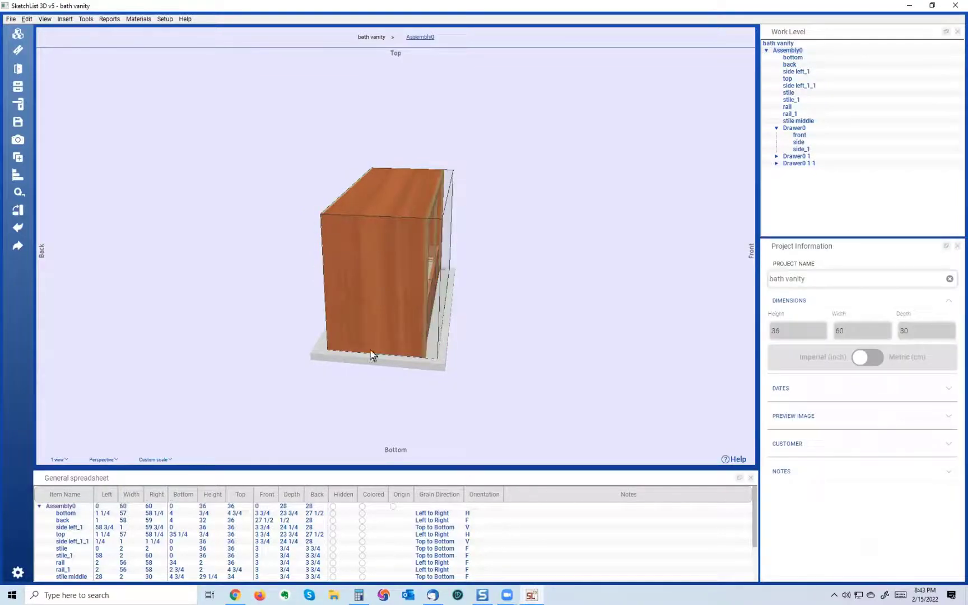
click(339, 350)
right_drag(338, 345, 283, 351)
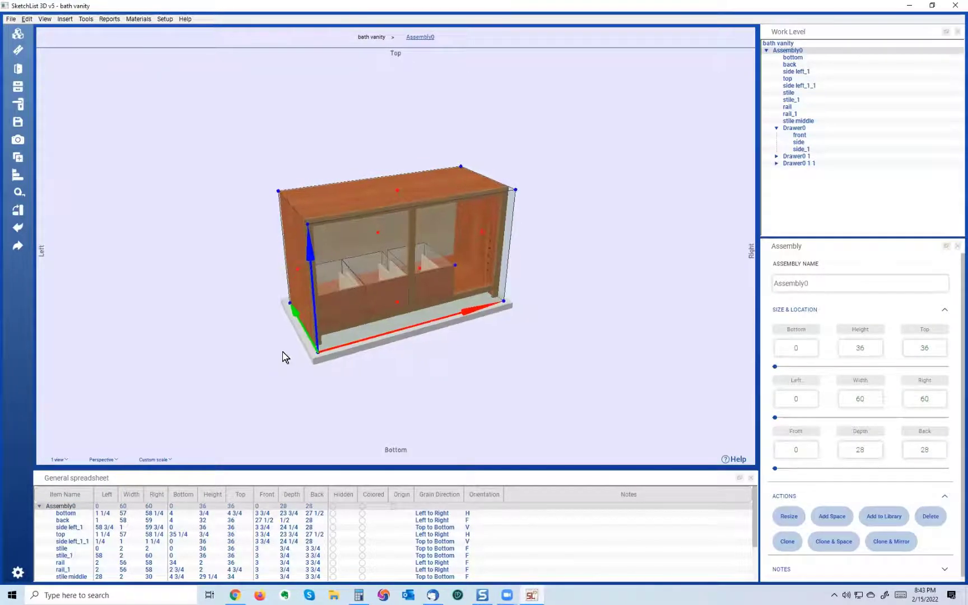
middle_drag(436, 287, 360, 293)
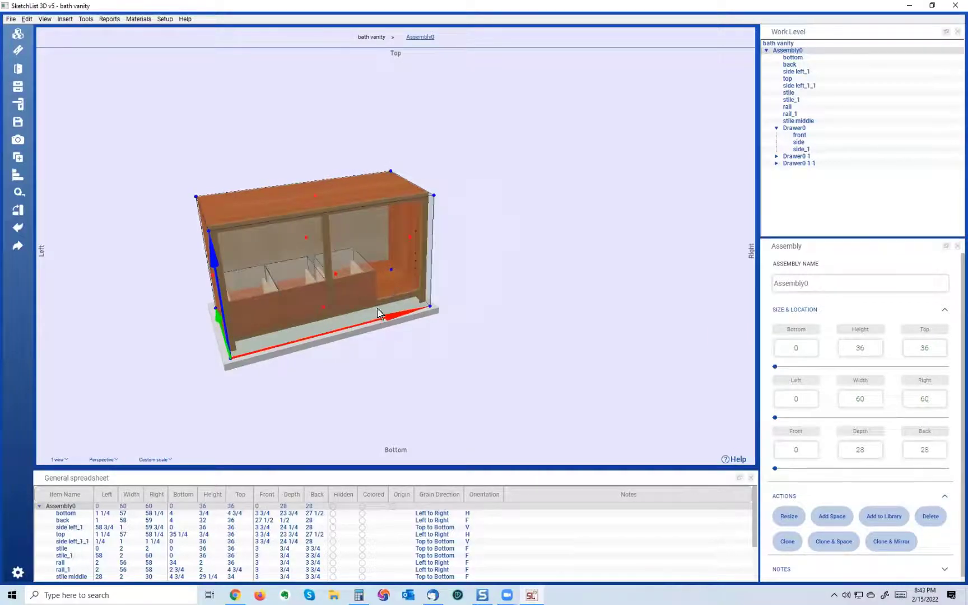
click(410, 237)
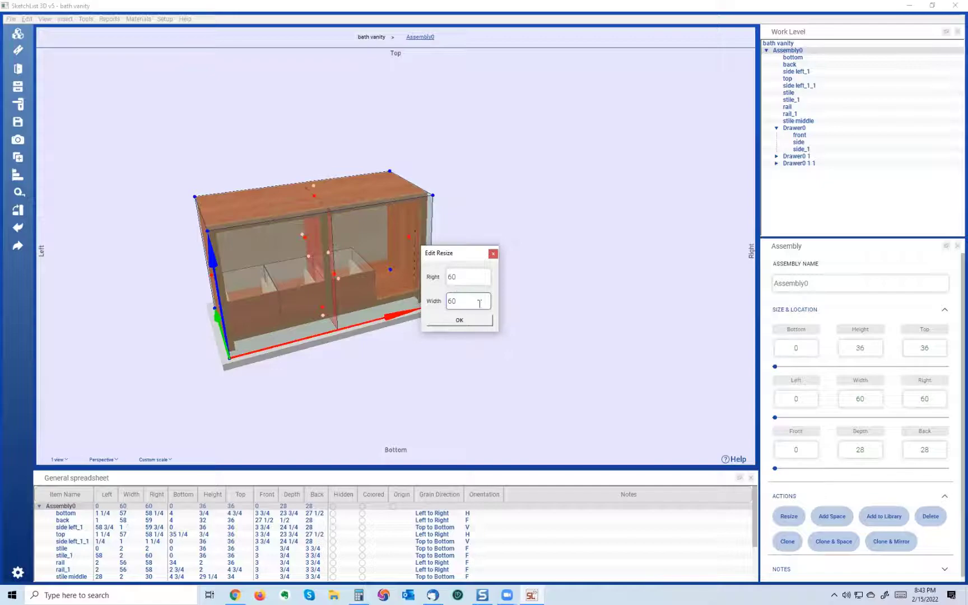
click(492, 255)
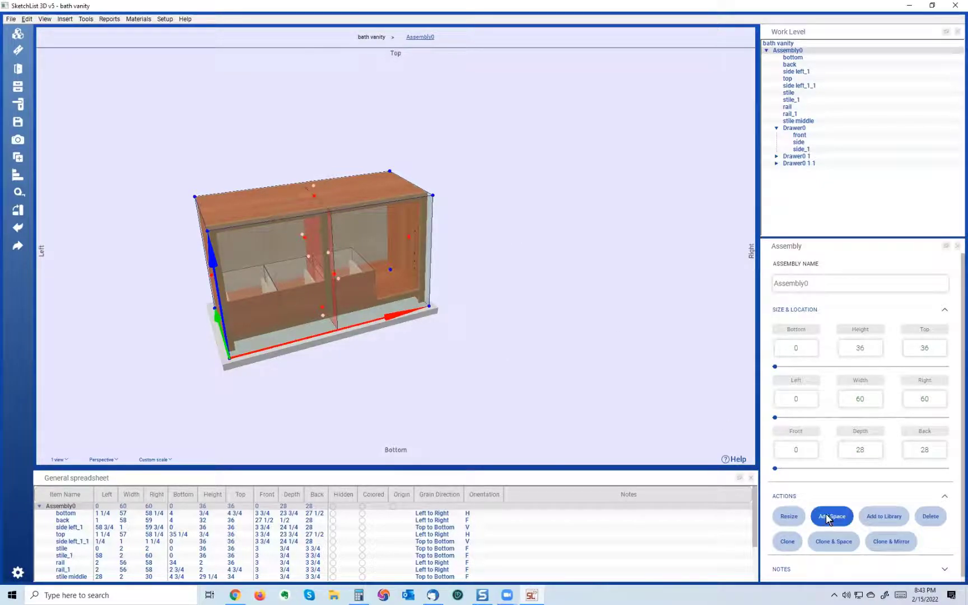
click(503, 319)
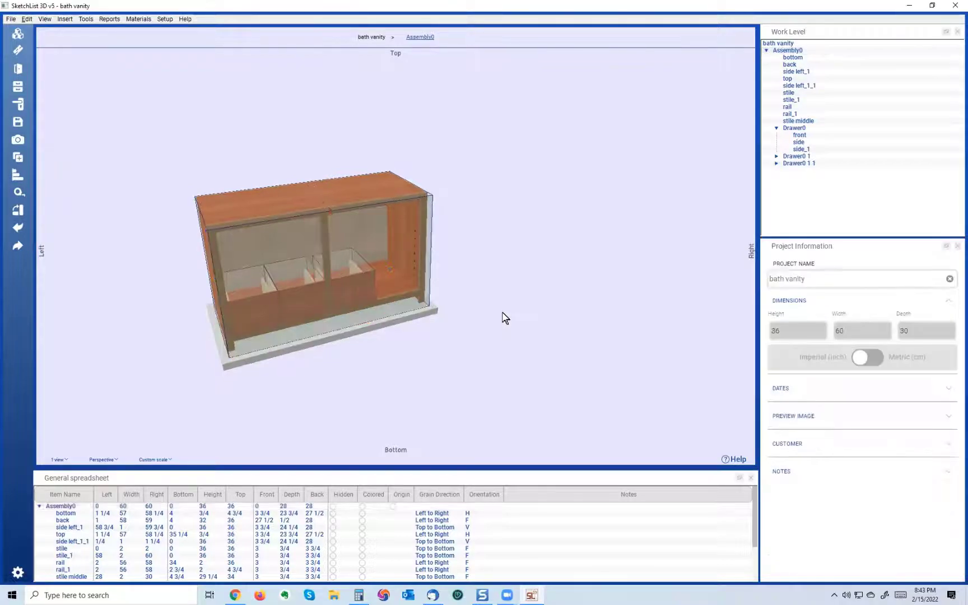
middle_drag(267, 299, 283, 261)
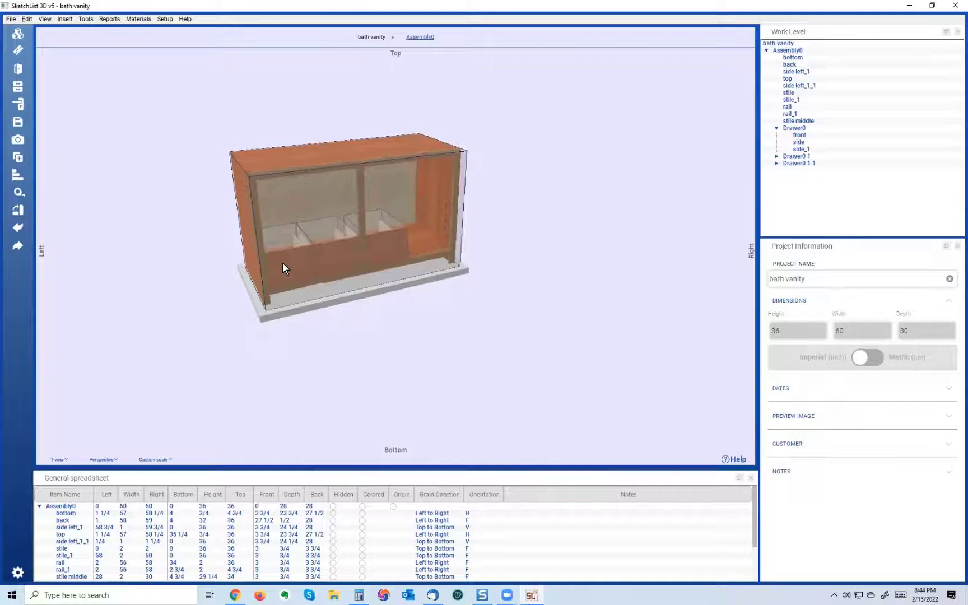